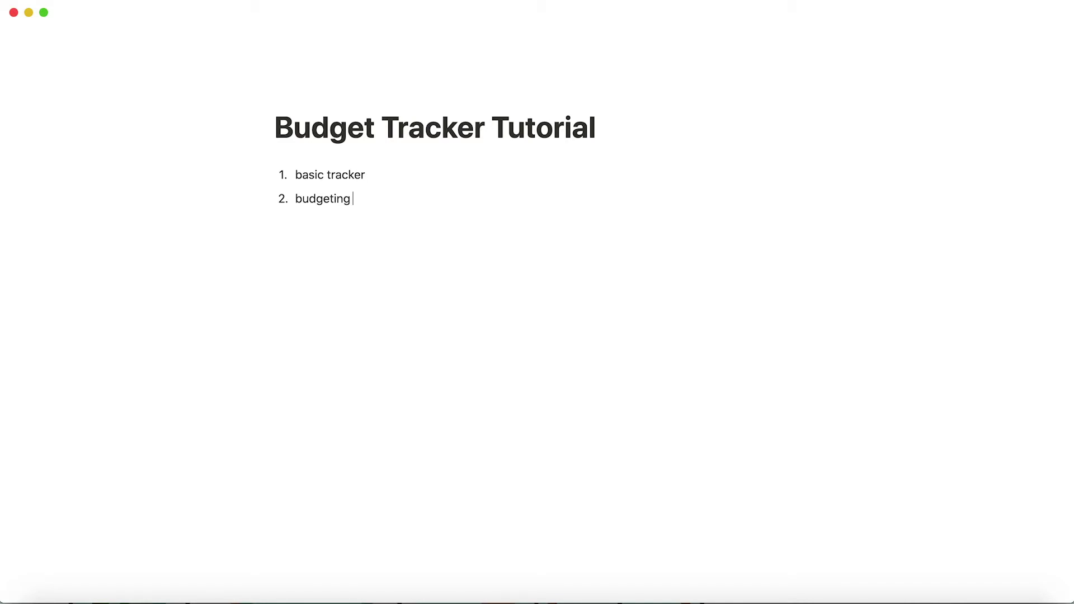
# - Add "progress bar" and "template button and monthly somethings" as items 3 and 4 of the numbered list
pyautogui.press('Return')
pyautogui.press('Return')
pyautogui.write('tempalte')
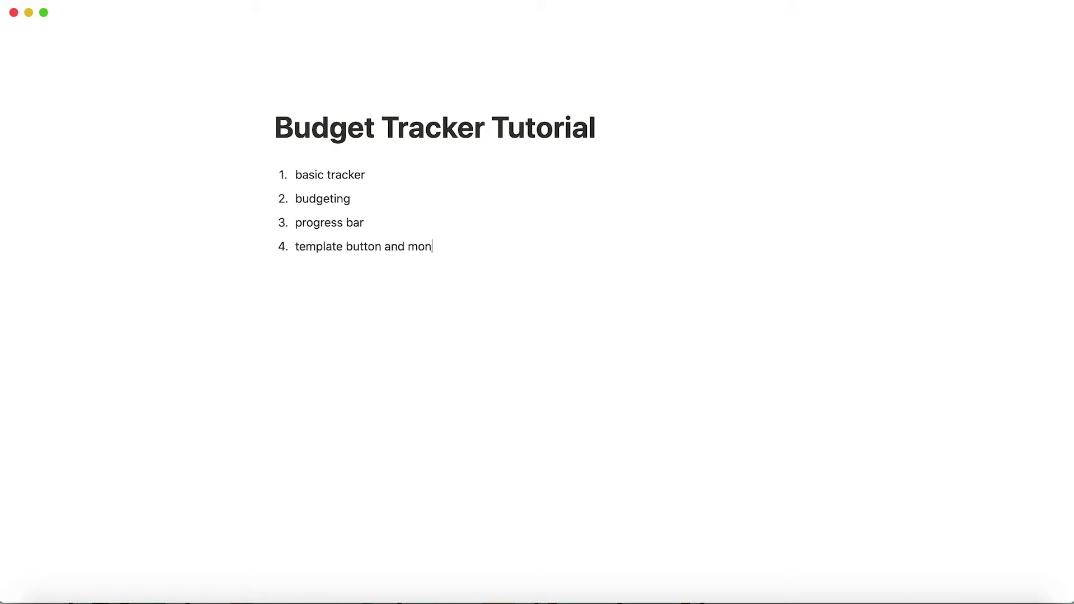
pyautogui.write('somehtings')
pyautogui.press('BackSpace')
pyautogui.press('BackSpace')
pyautogui.press('BackSpace')
pyautogui.write('things')
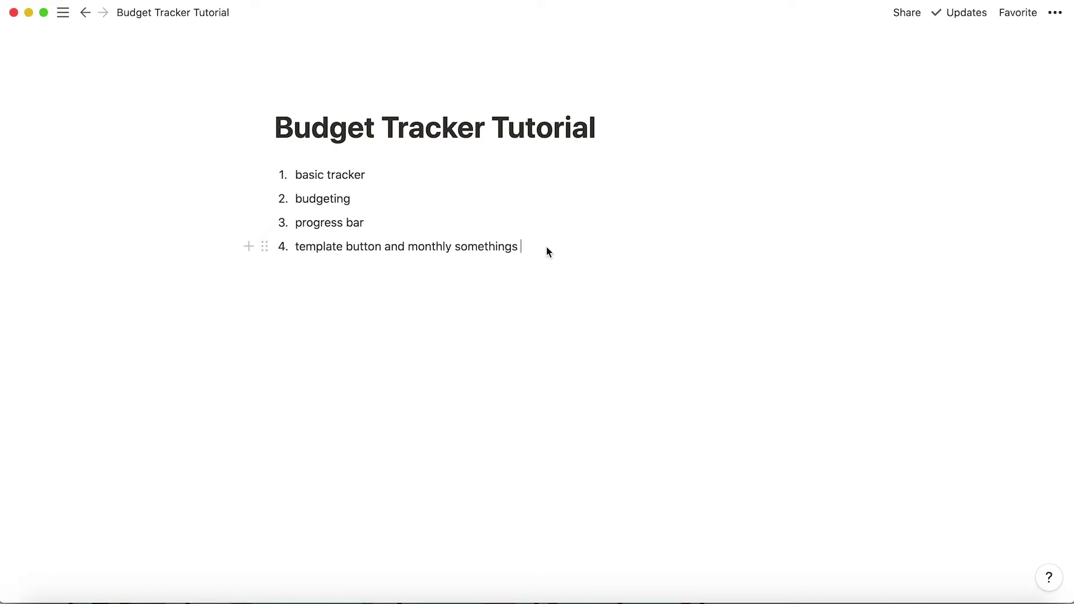
# - Delete all four numbered list items and continue with an empty page body
pyautogui.moveTo(546, 247); pyautogui.dragTo(298, 174)
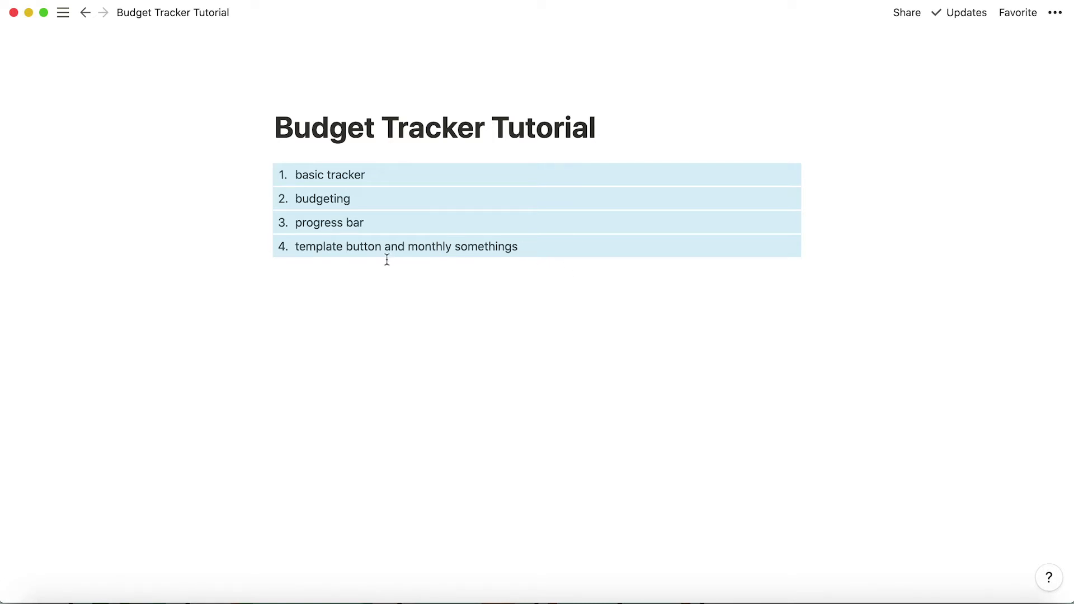
pyautogui.press('BackSpace')
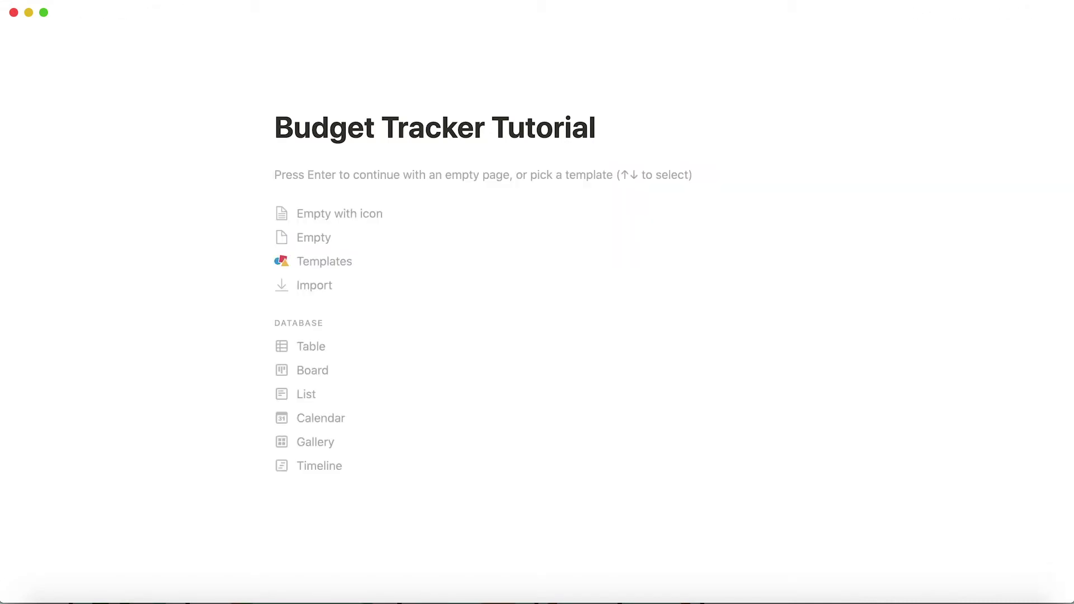
pyautogui.click(357, 176)
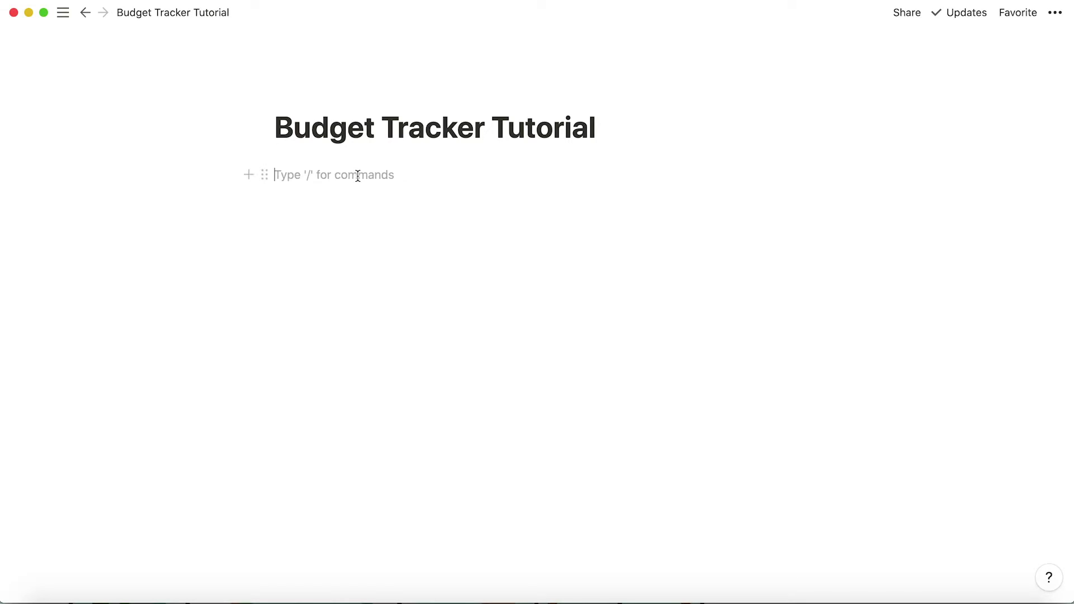
# - Insert two inline table databases on the page, one below the other
pyautogui.write('/table')
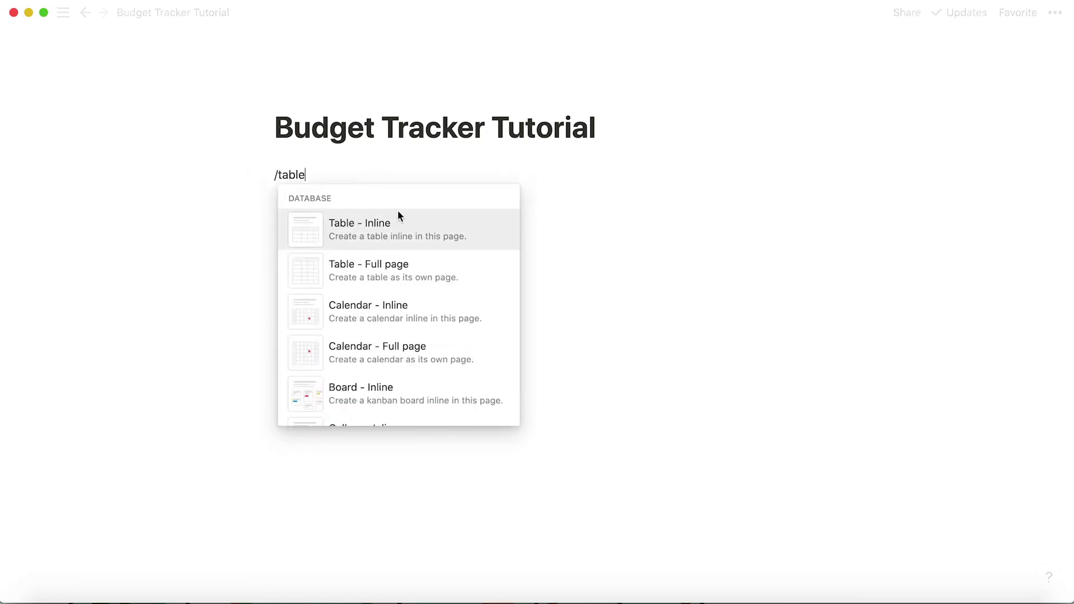
pyautogui.click(394, 224)
pyautogui.click(364, 364)
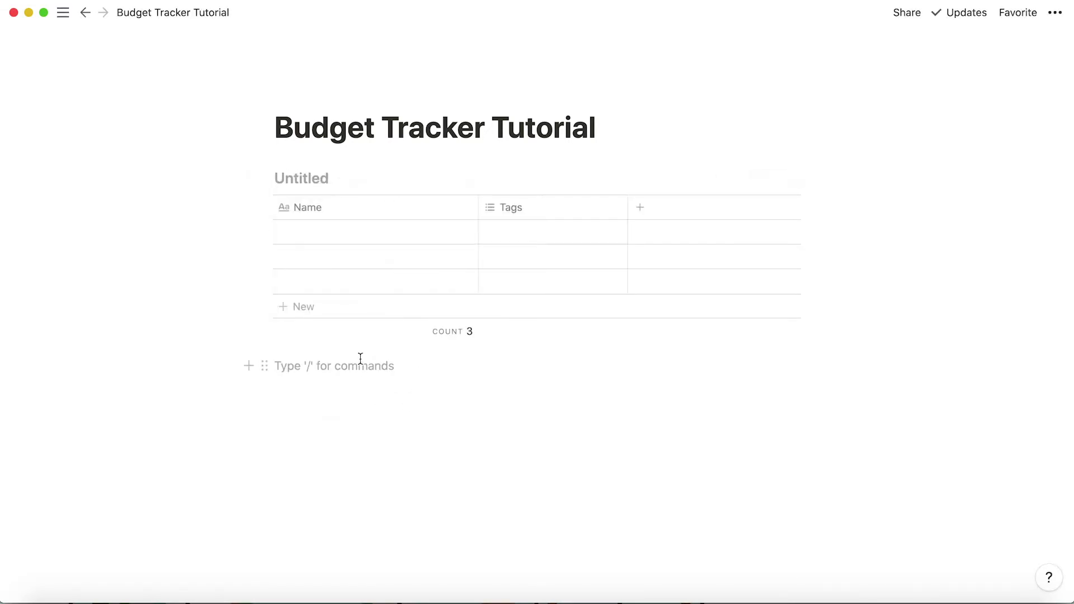
pyautogui.write('/table')
pyautogui.click(419, 159)
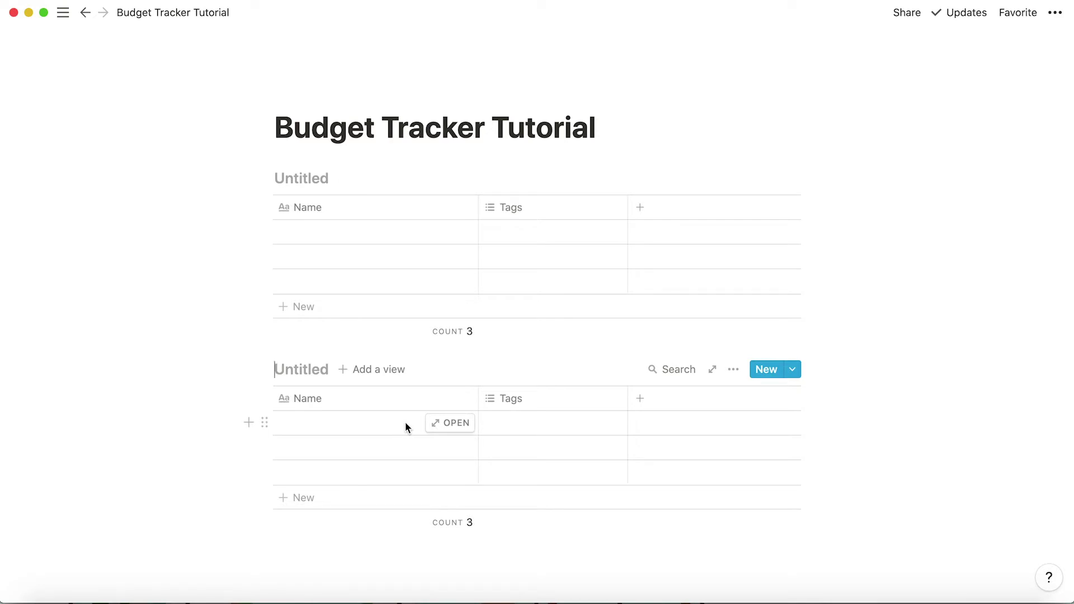
# - Title the first table "Month Expenses" and the second table "Money Places"
pyautogui.scroll(-2, 336, 376)
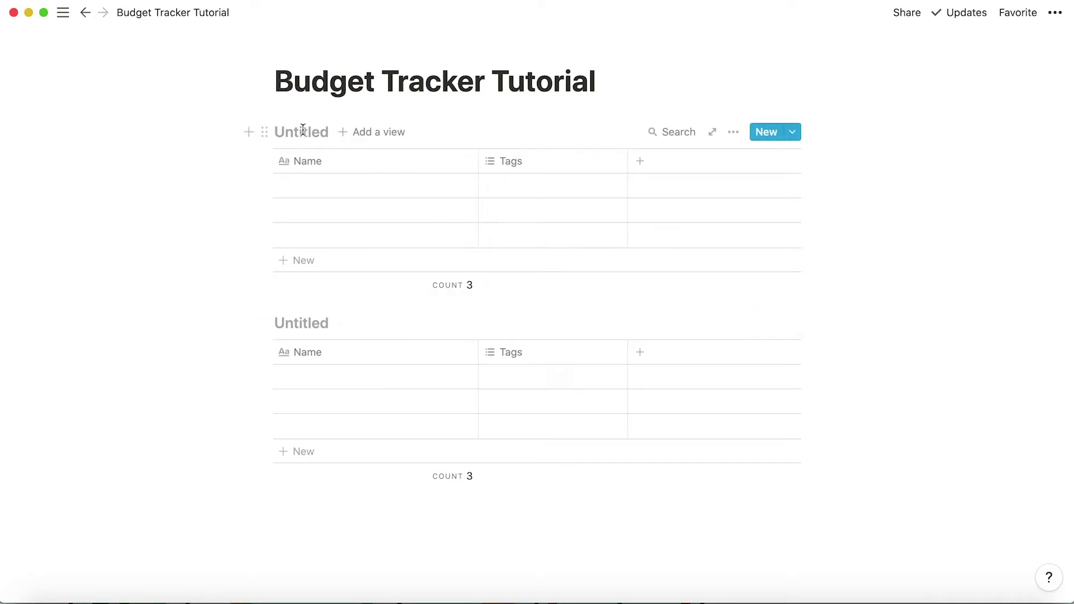
pyautogui.write('Month 1 Exp')
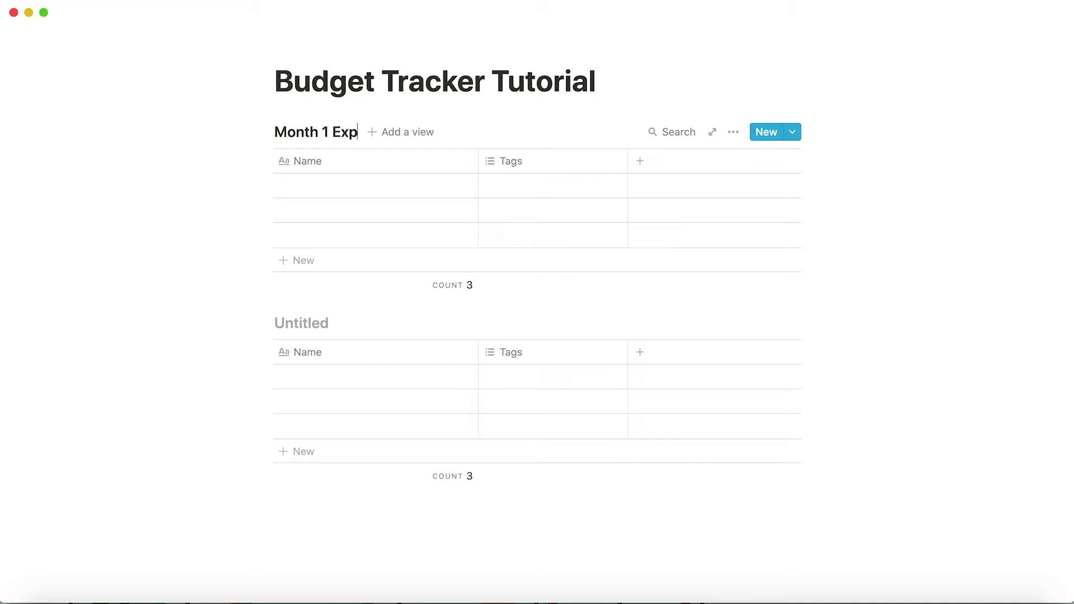
pyautogui.press('BackSpace')
pyautogui.press('BackSpace')
pyautogui.press('BackSpace')
pyautogui.press('BackSpace')
pyautogui.press('BackSpace')
pyautogui.press('BackSpace')
pyautogui.write('Ex')
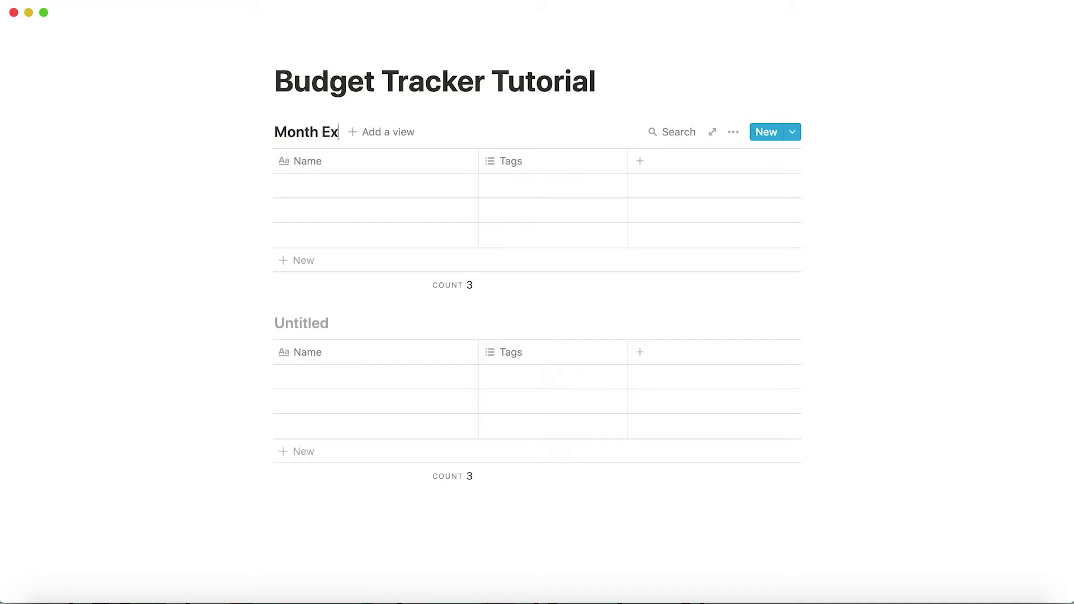
pyautogui.write('penses')
pyautogui.click(309, 325)
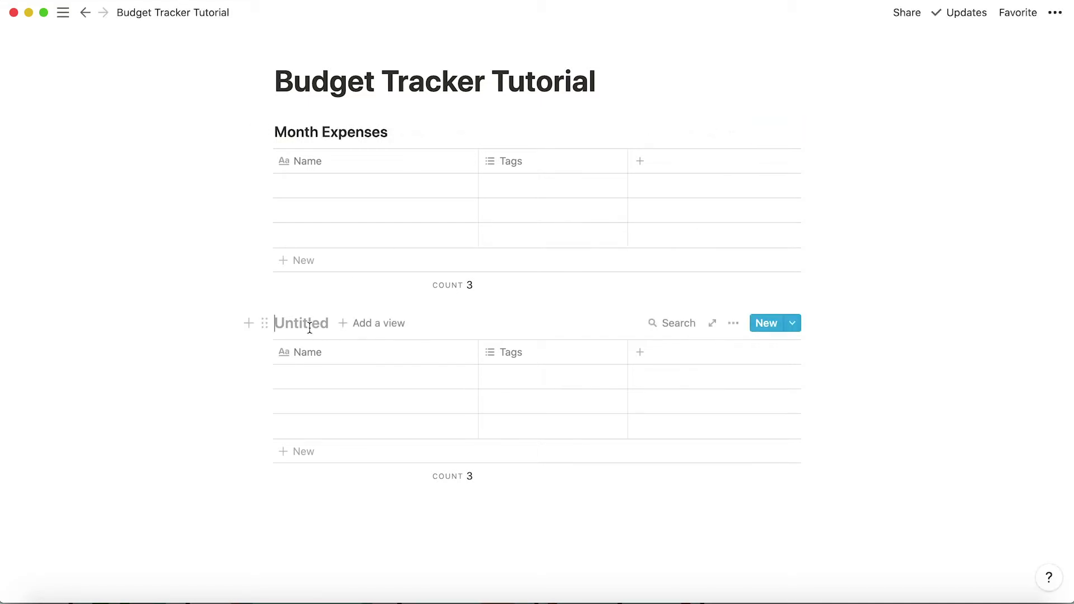
pyautogui.write('Money Places')
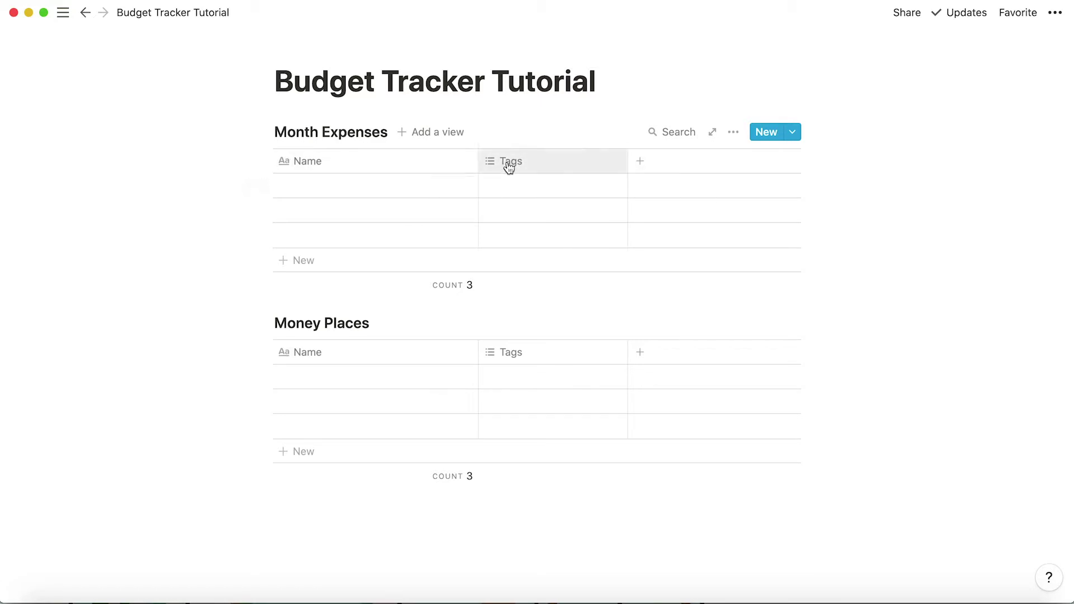
# - Add a date-type column named Date to the Month Expenses table and make it the first column
pyautogui.click(665, 162)
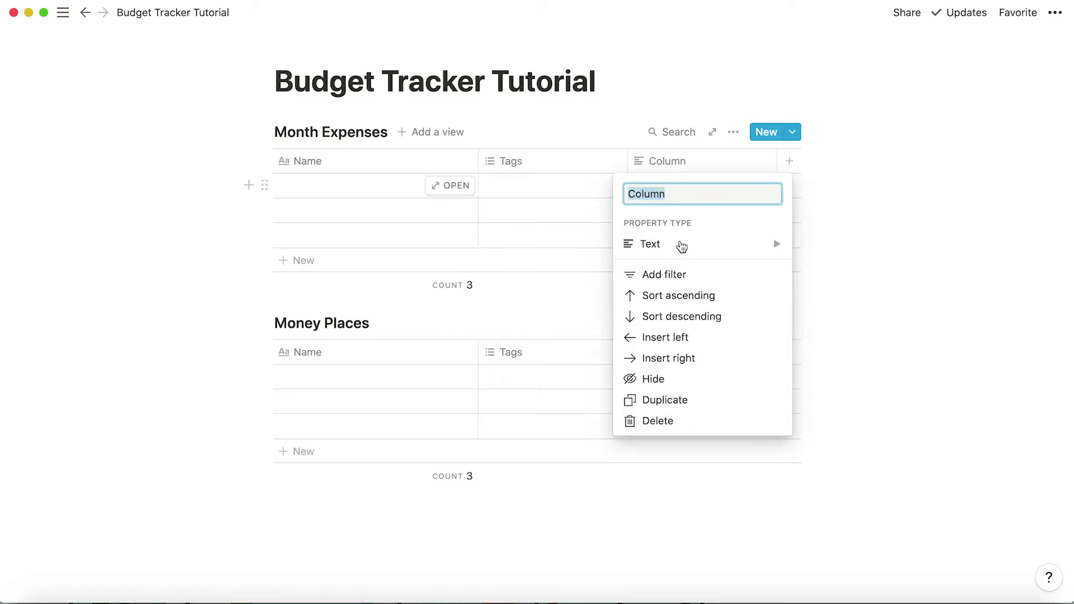
pyautogui.moveTo(680, 246)
pyautogui.click(830, 191)
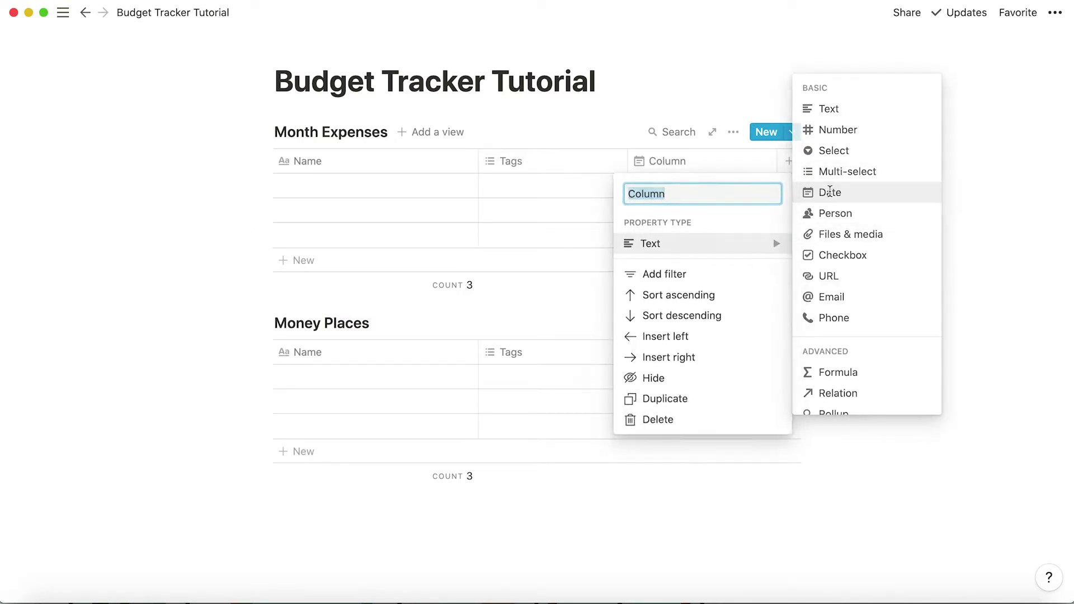
pyautogui.click(697, 167)
pyautogui.write('Date')
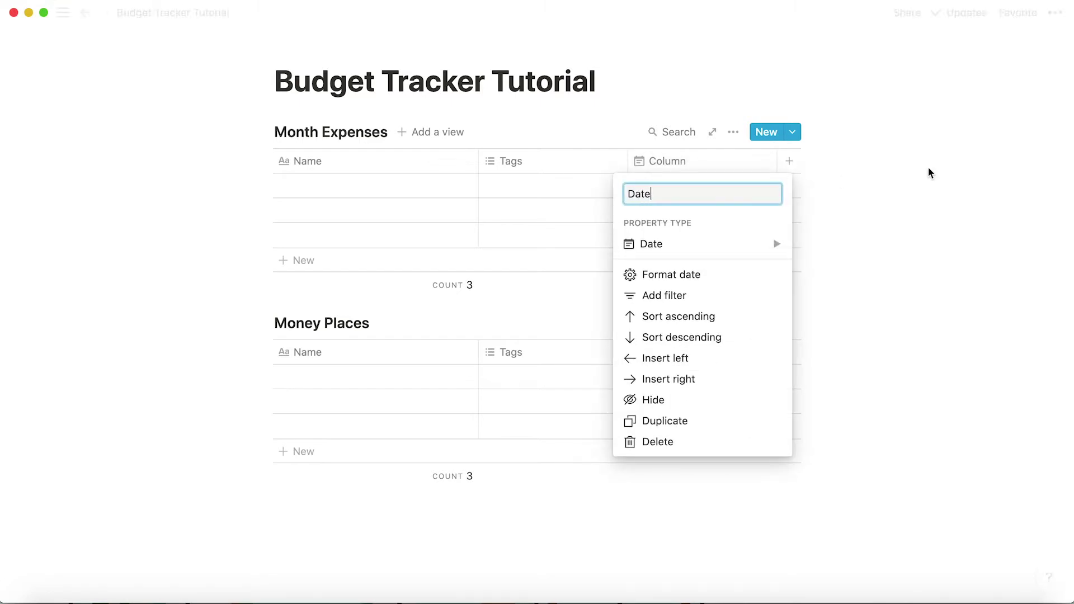
pyautogui.press('Return')
pyautogui.moveTo(681, 168); pyautogui.dragTo(380, 168)
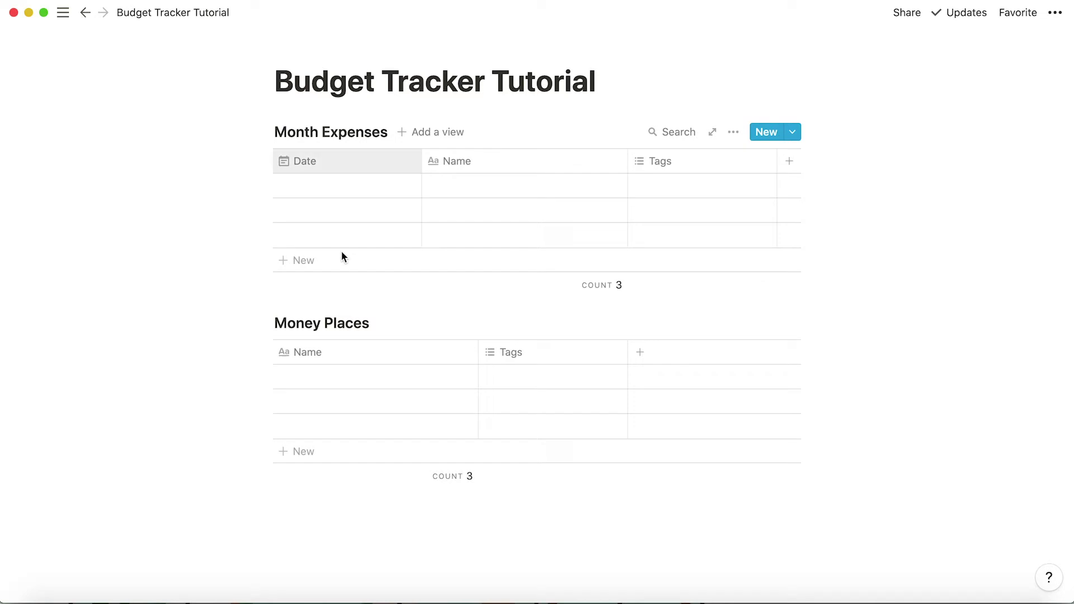
# - Set the date in the first row of Month Expenses to July 1, 2021
pyautogui.click(319, 186)
pyautogui.click(397, 289)
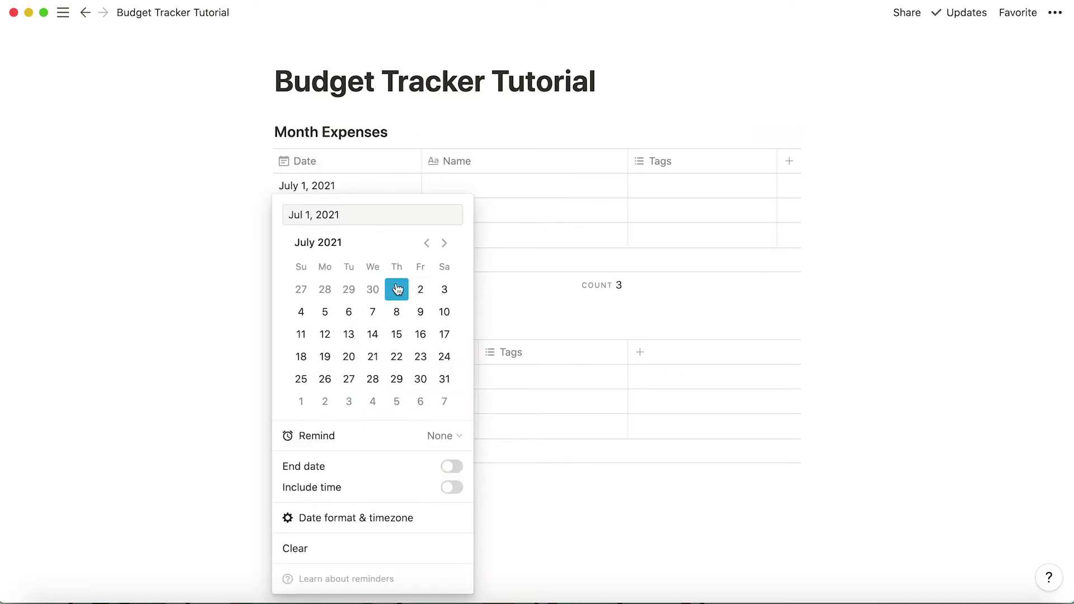
pyautogui.click(960, 210)
# - Narrow the Date and Name columns of Month Expenses and clear the first row's date
pyautogui.moveTo(421, 159); pyautogui.dragTo(352, 168)
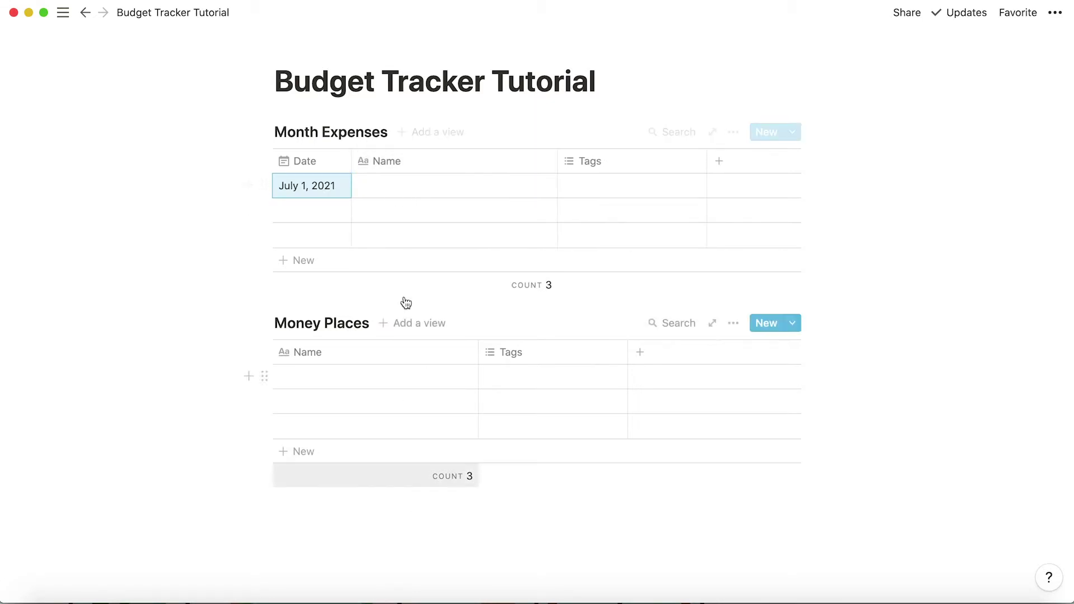
pyautogui.press('BackSpace')
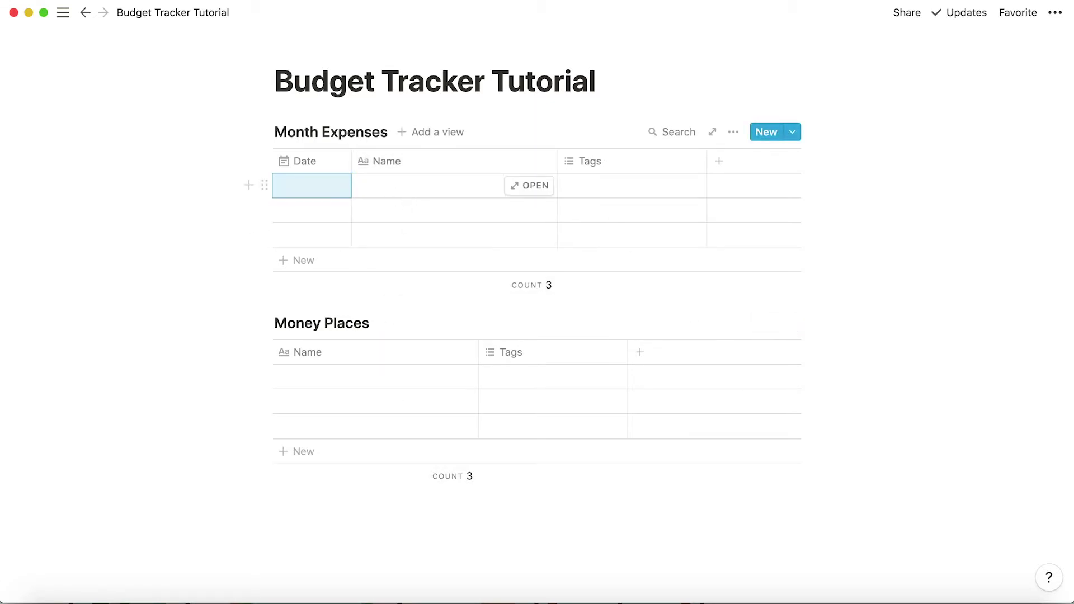
pyautogui.moveTo(556, 161); pyautogui.dragTo(507, 162)
pyautogui.click(1055, 12)
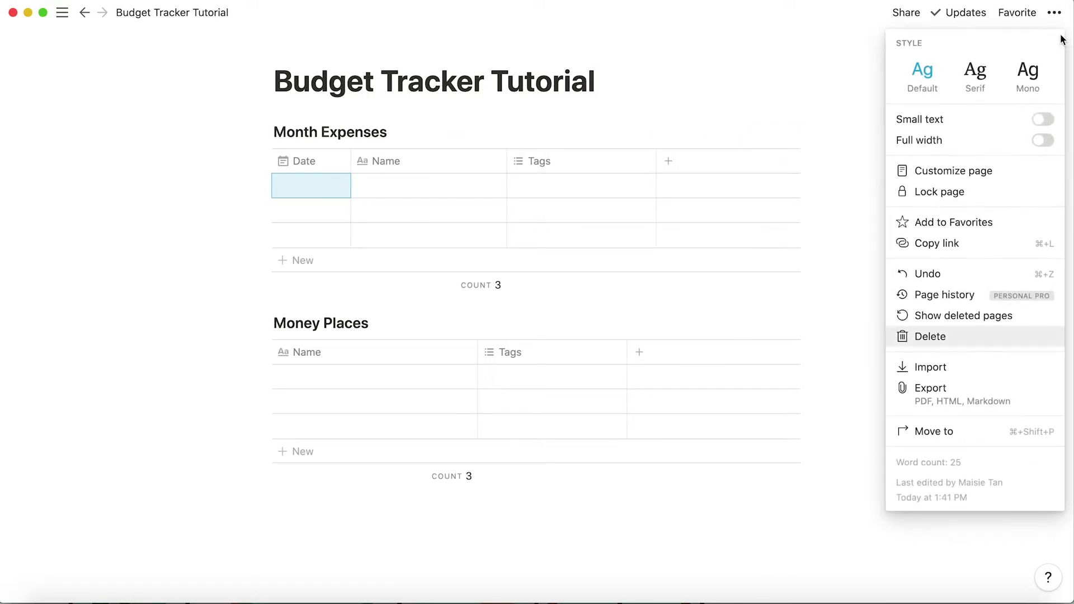
pyautogui.click(1053, 14)
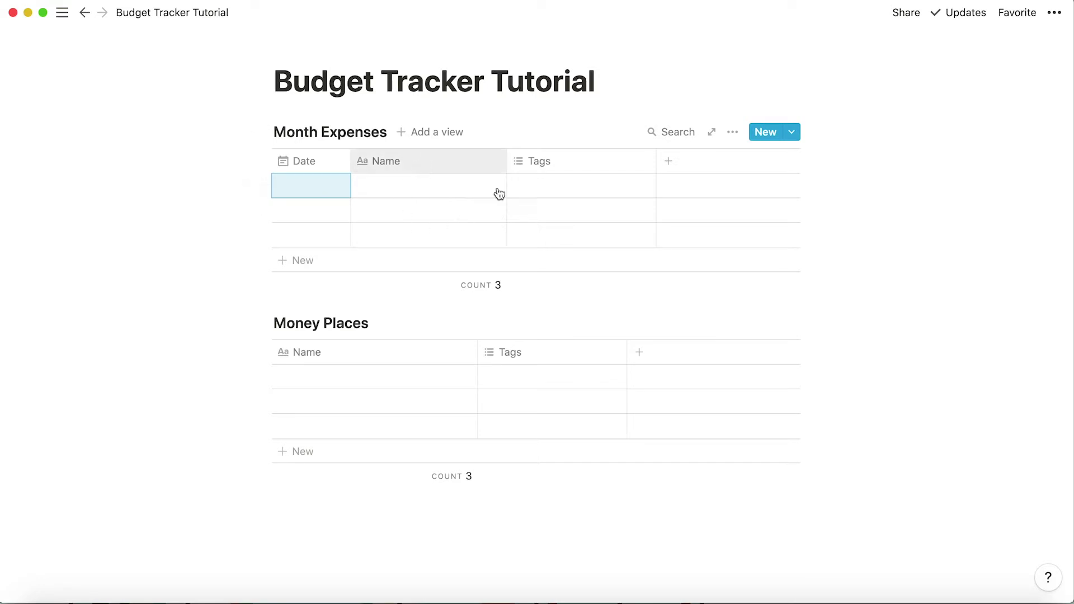
pyautogui.click(418, 162)
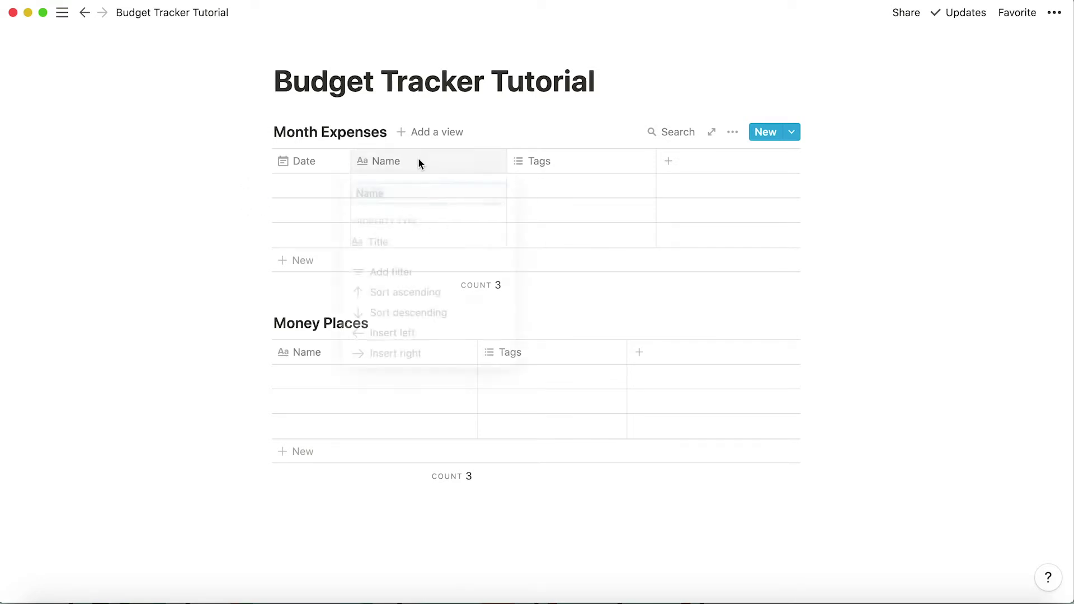
pyautogui.click(1017, 311)
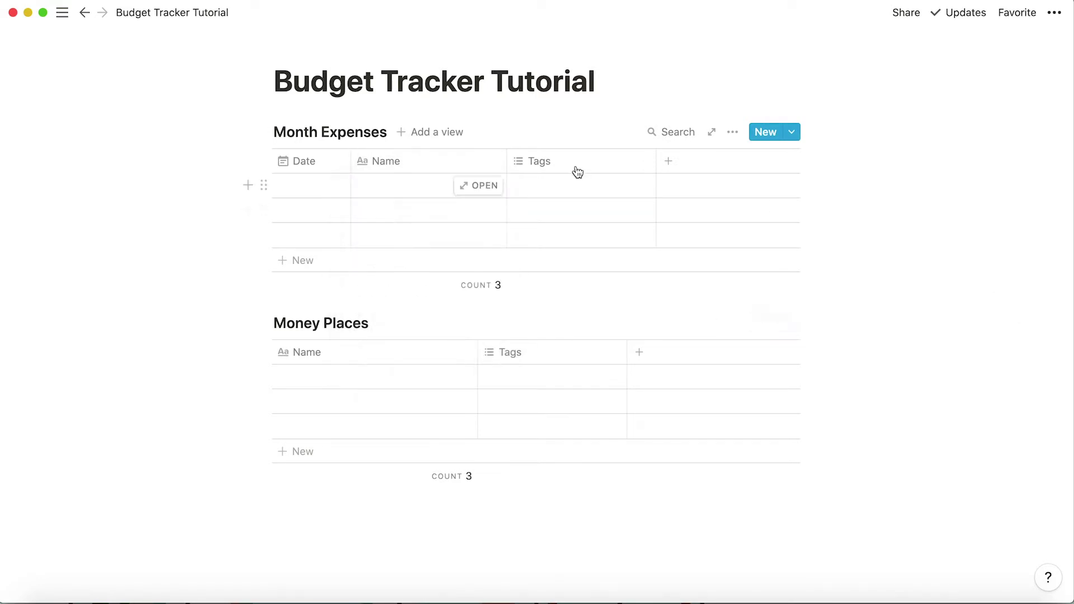
# - Add a number-type column named Amount to Month Expenses and place it between Name and Tags
pyautogui.click(721, 162)
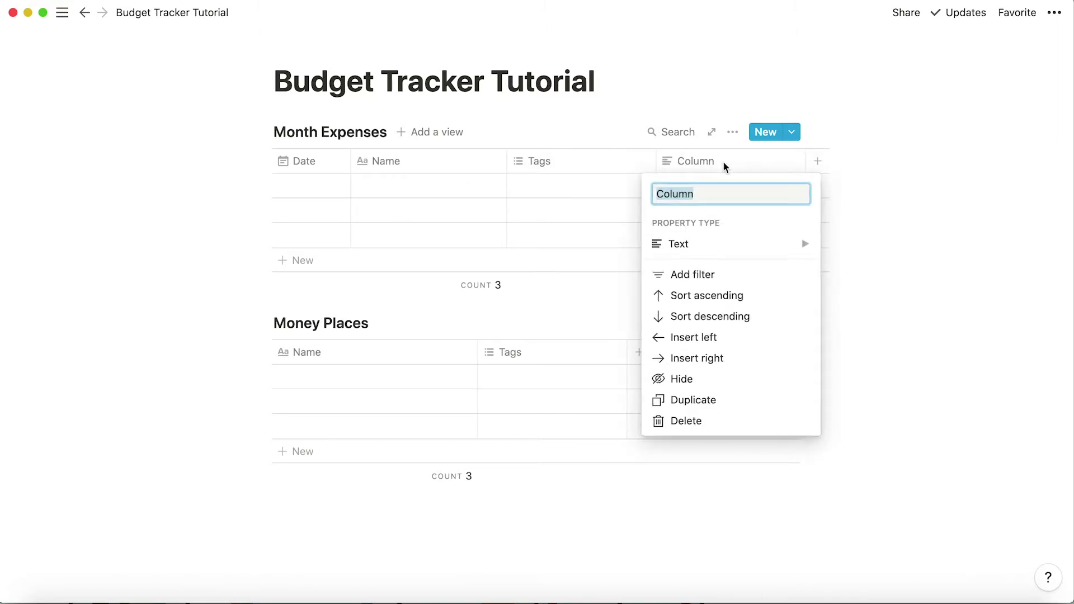
pyautogui.write('Amo')
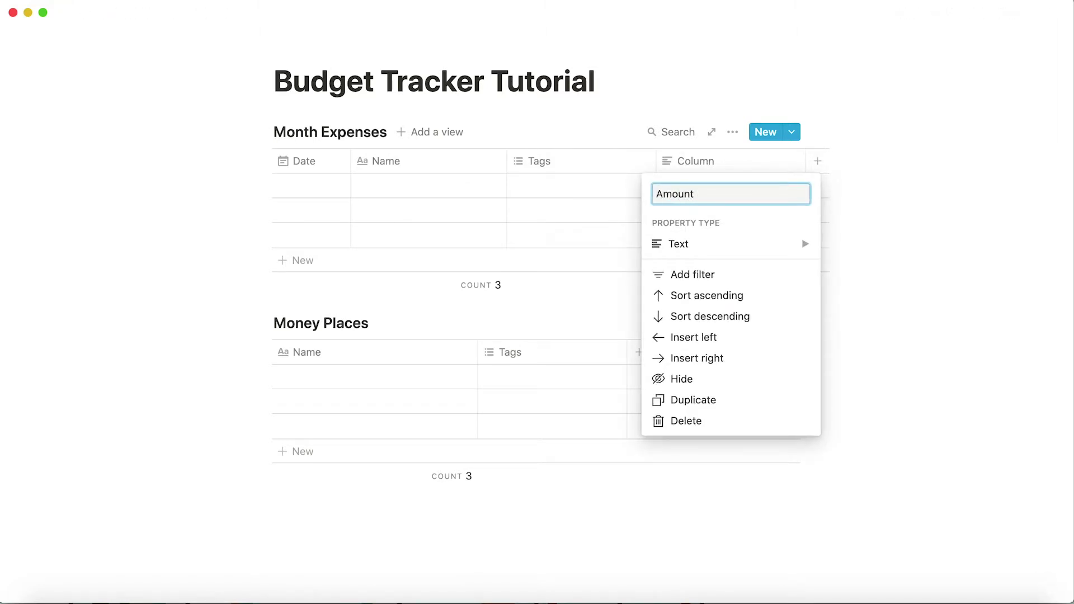
pyautogui.click(665, 242)
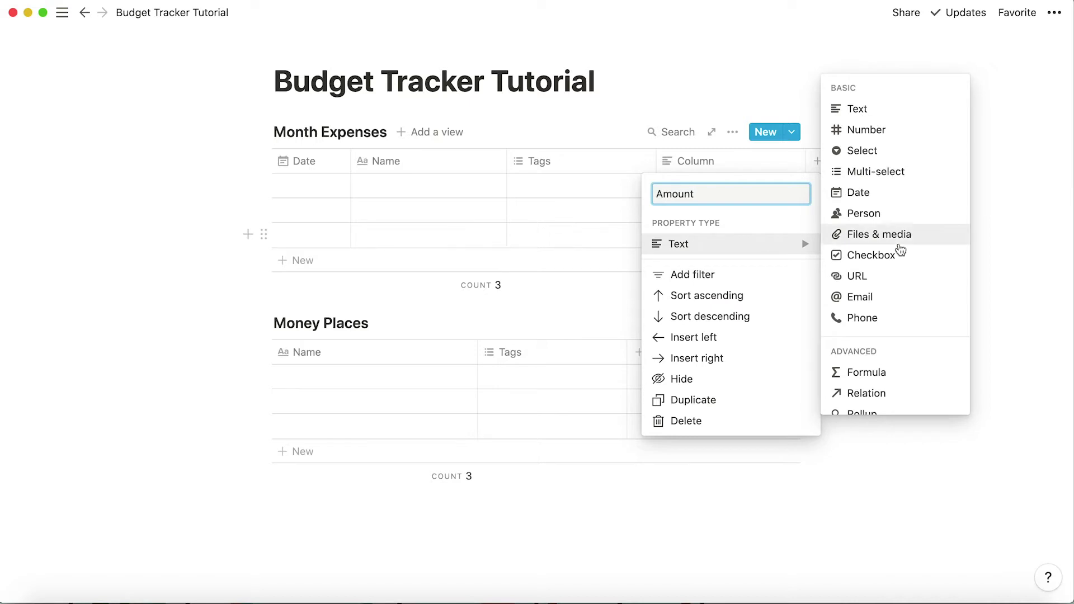
pyautogui.click(883, 130)
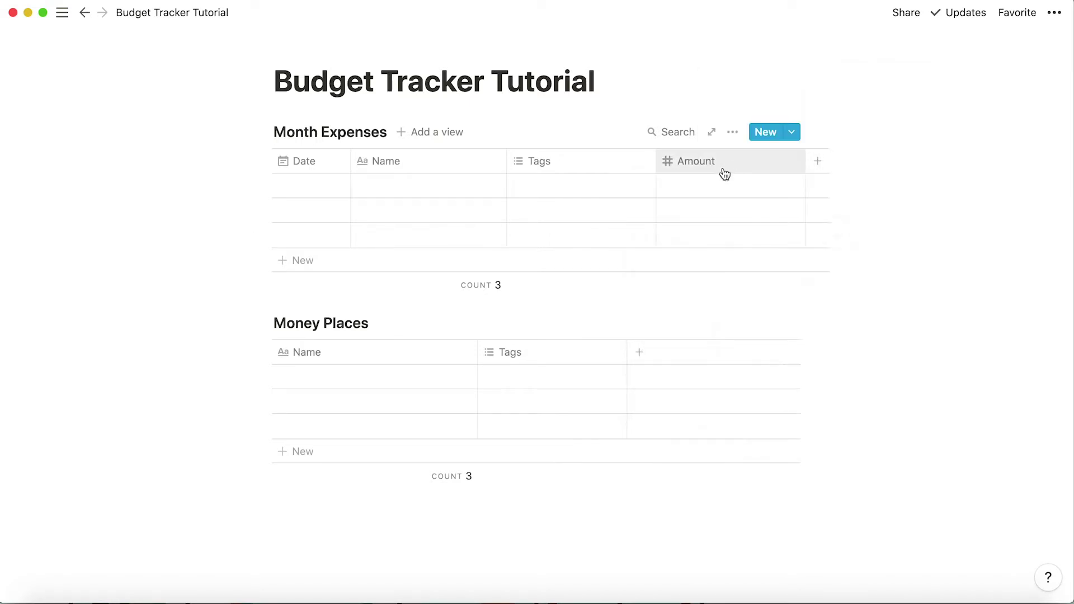
pyautogui.moveTo(721, 168); pyautogui.dragTo(592, 169)
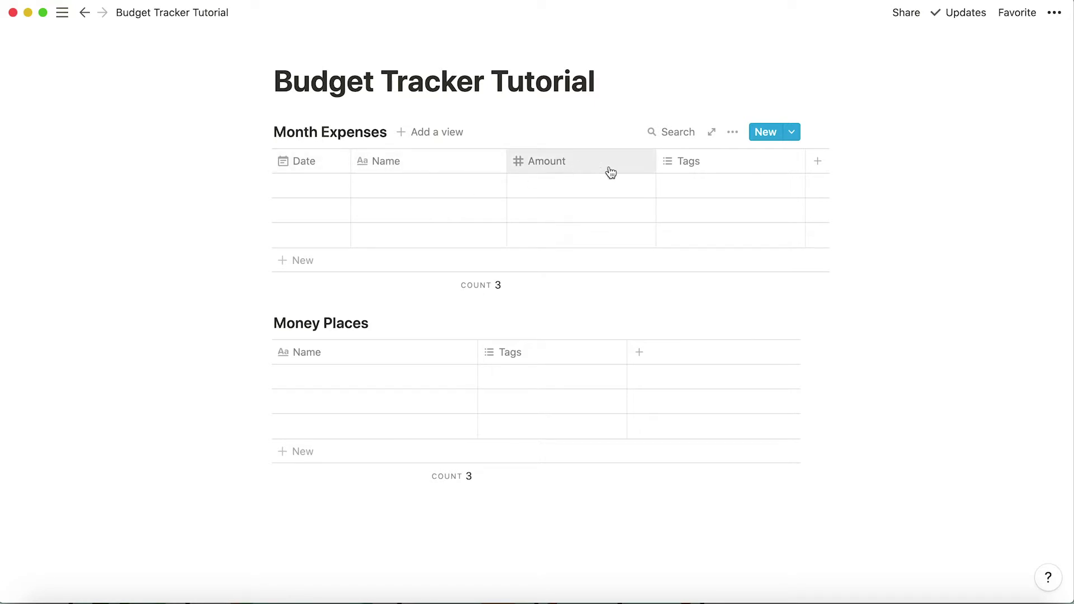
# - Test the first Amount cell with the text "asdf" and the number 12, and clear the cell again
pyautogui.click(576, 189)
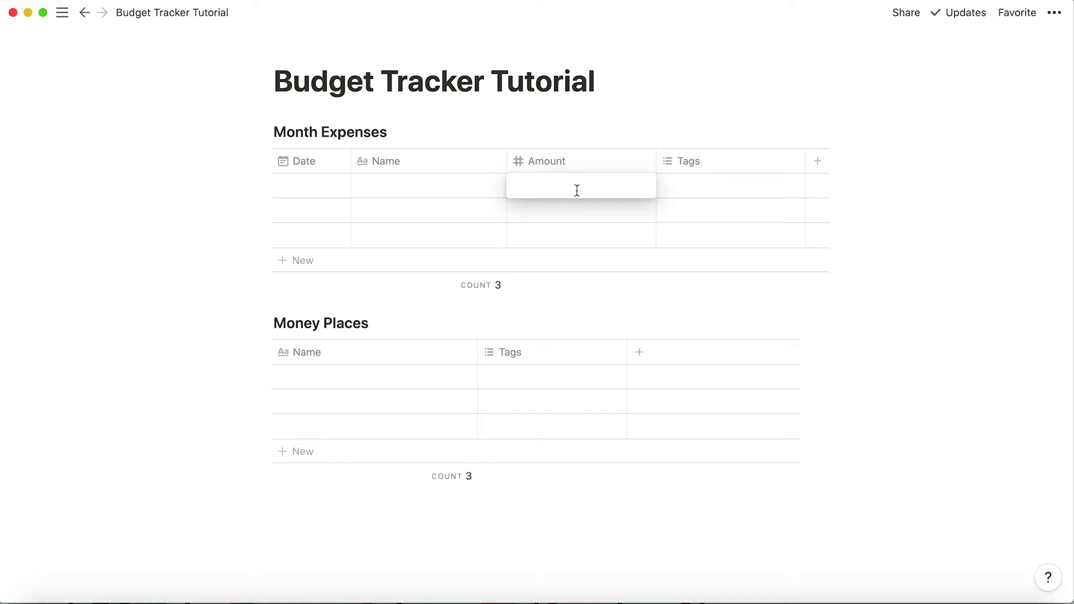
pyautogui.write('asdf')
pyautogui.press('Escape')
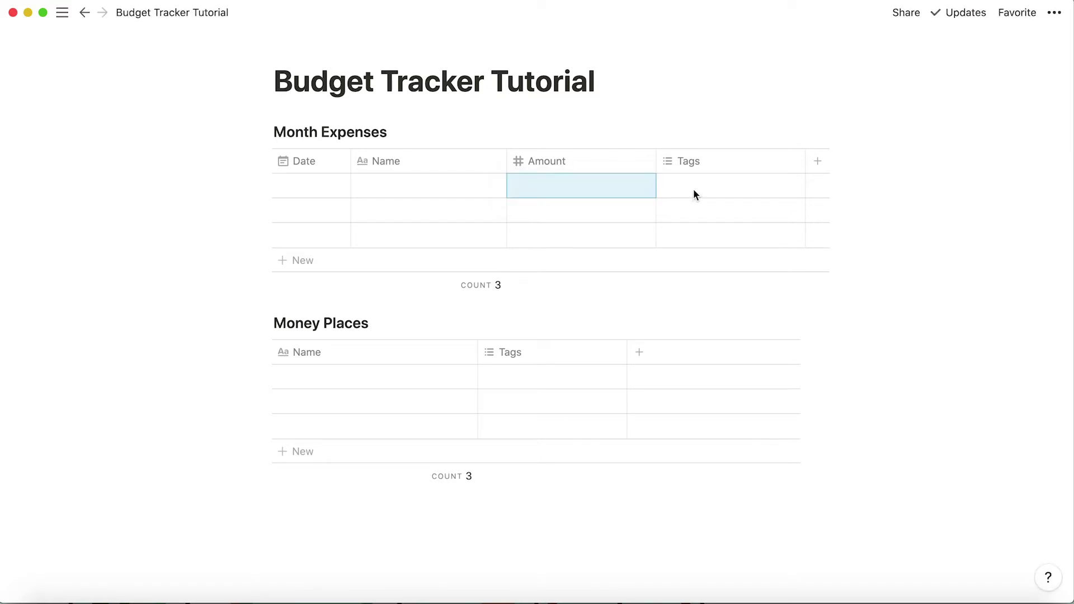
pyautogui.click(614, 185)
pyautogui.write('12')
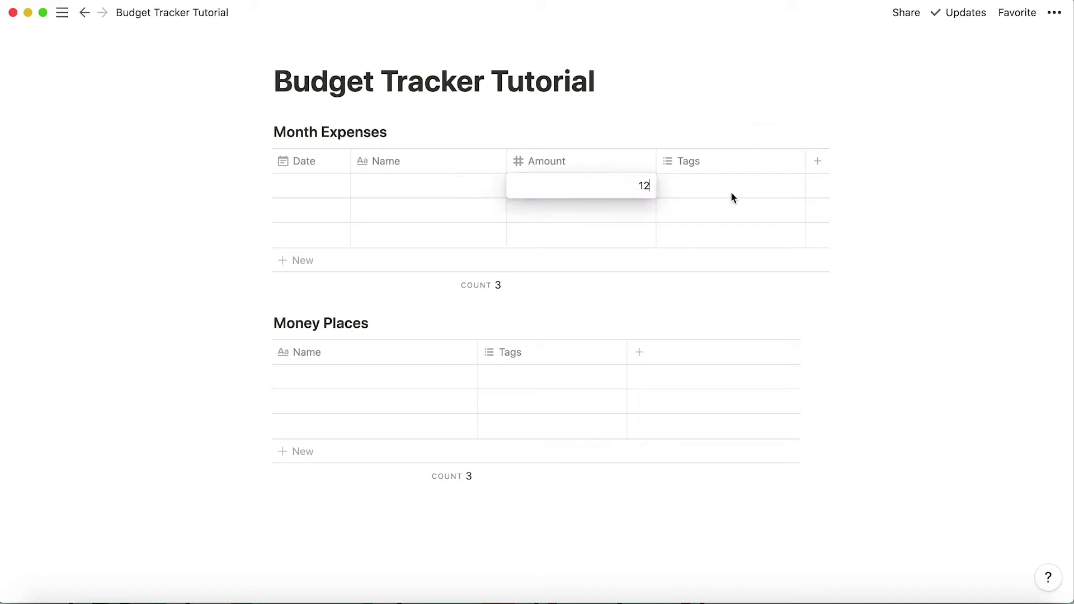
pyautogui.press('Escape')
pyautogui.click(616, 183)
pyautogui.press('super+a')
pyautogui.press('BackSpace')
pyautogui.press('Escape')
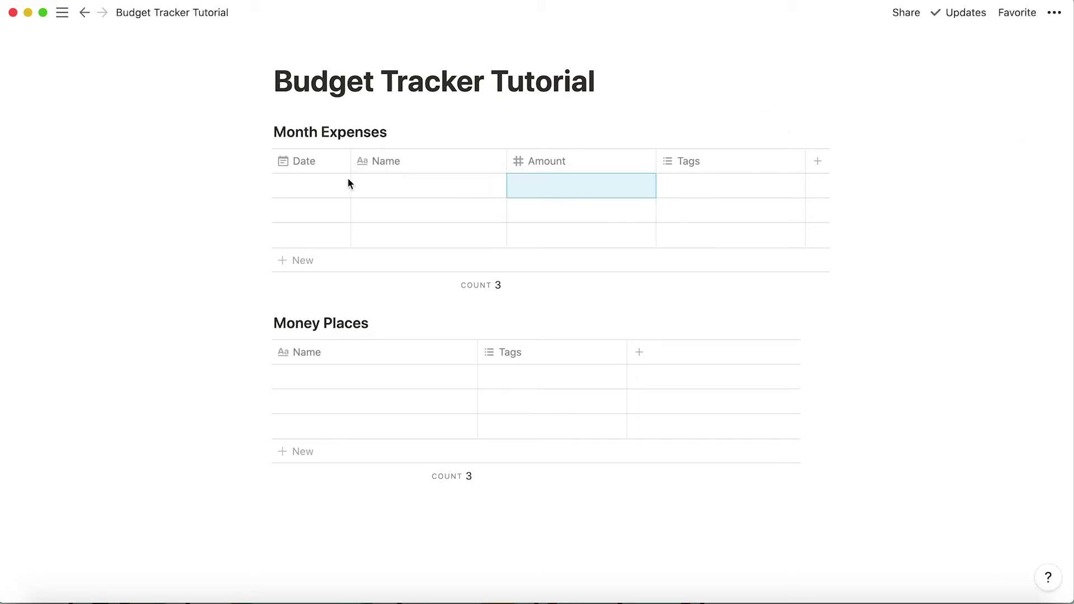
# - Add a select-type column after Tags in the Month Expenses table
pyautogui.click(817, 162)
pyautogui.click(827, 244)
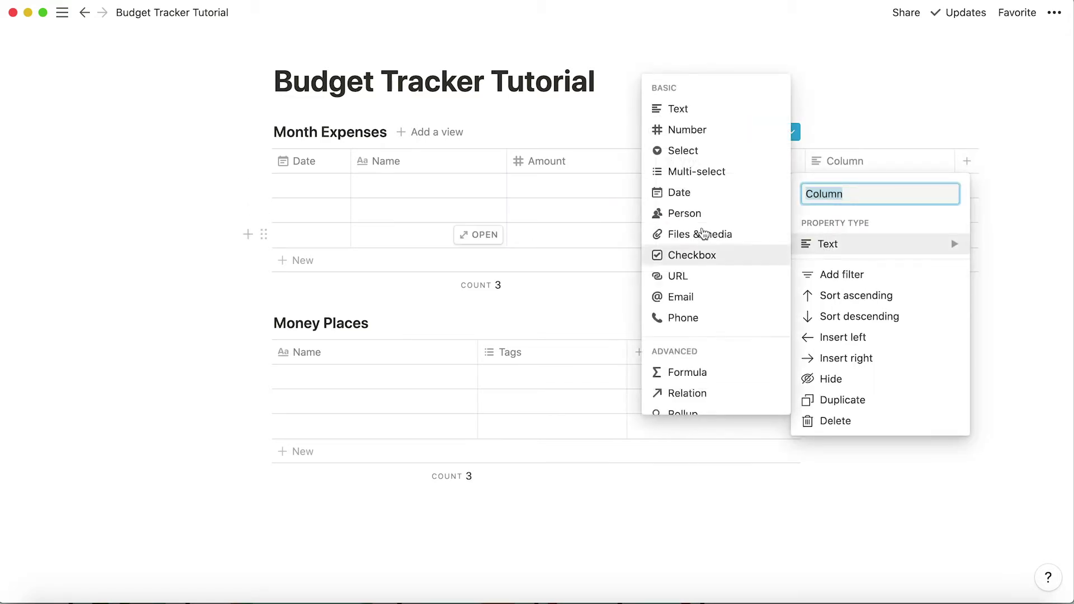
pyautogui.click(707, 156)
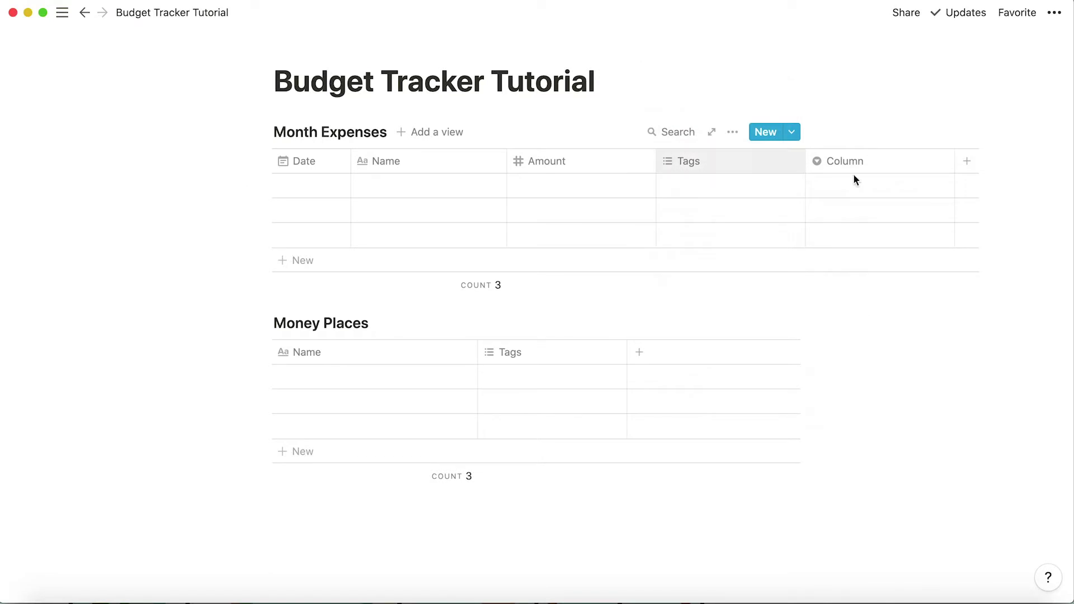
# - Rename the new select column in Month Expenses to In/Out and place it between Amount and Tags
pyautogui.click(844, 160)
pyautogui.write('In/Out')
pyautogui.moveTo(858, 163); pyautogui.dragTo(722, 166)
# - Create the select options Income and Expense from the first In/Out cell of Month Expenses
pyautogui.click(700, 189)
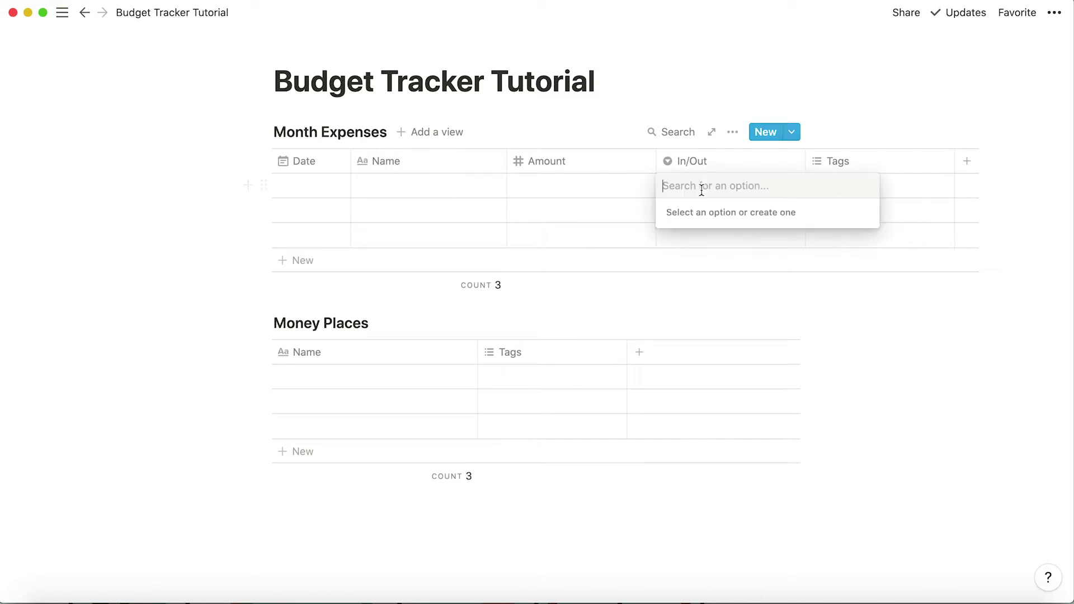
pyautogui.write('Income')
pyautogui.click(736, 234)
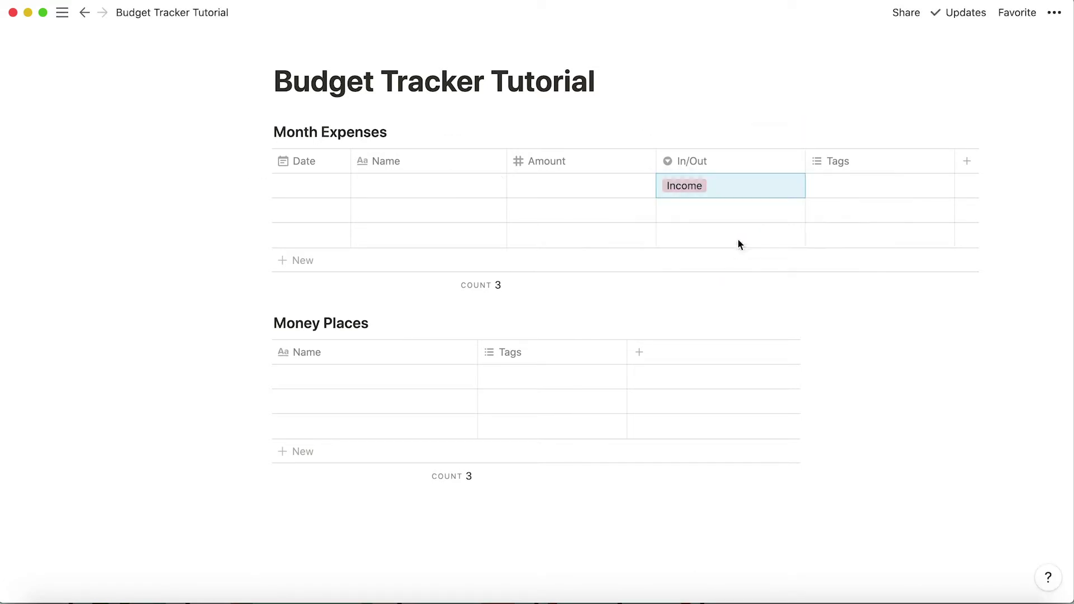
pyautogui.click(699, 186)
pyautogui.write('Ex')
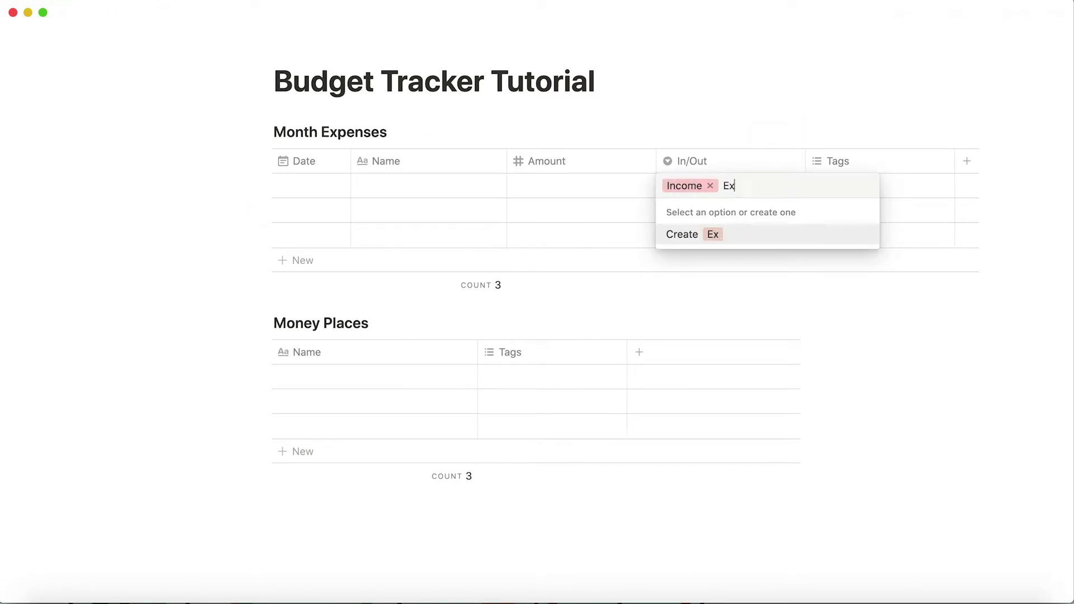
pyautogui.write('pense')
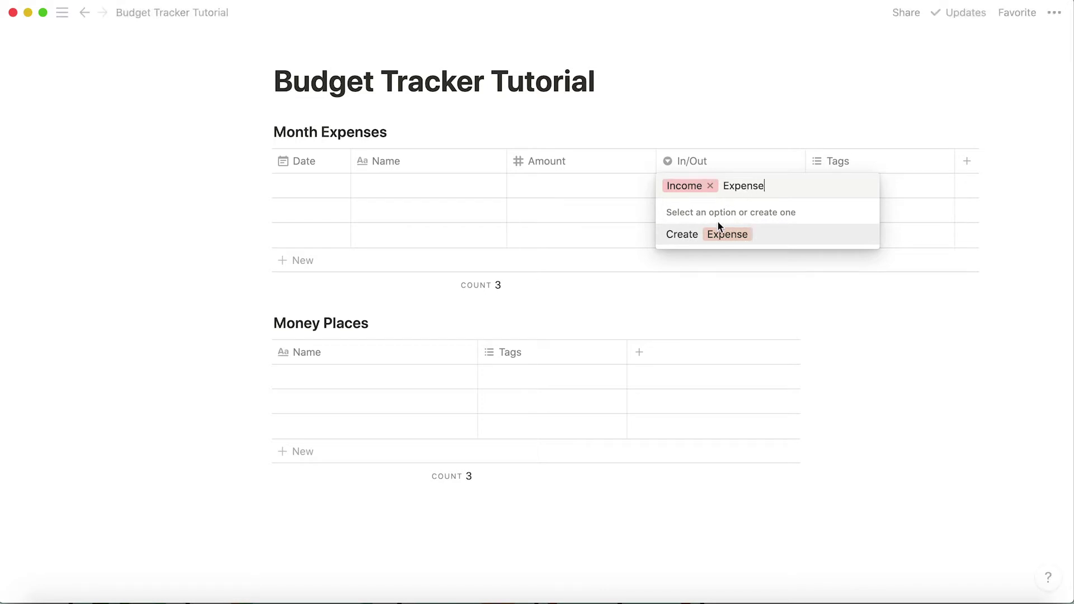
pyautogui.click(716, 234)
# - Switch the first In/Out cell to Income and clear the cell again
pyautogui.press('Escape')
pyautogui.press('Return')
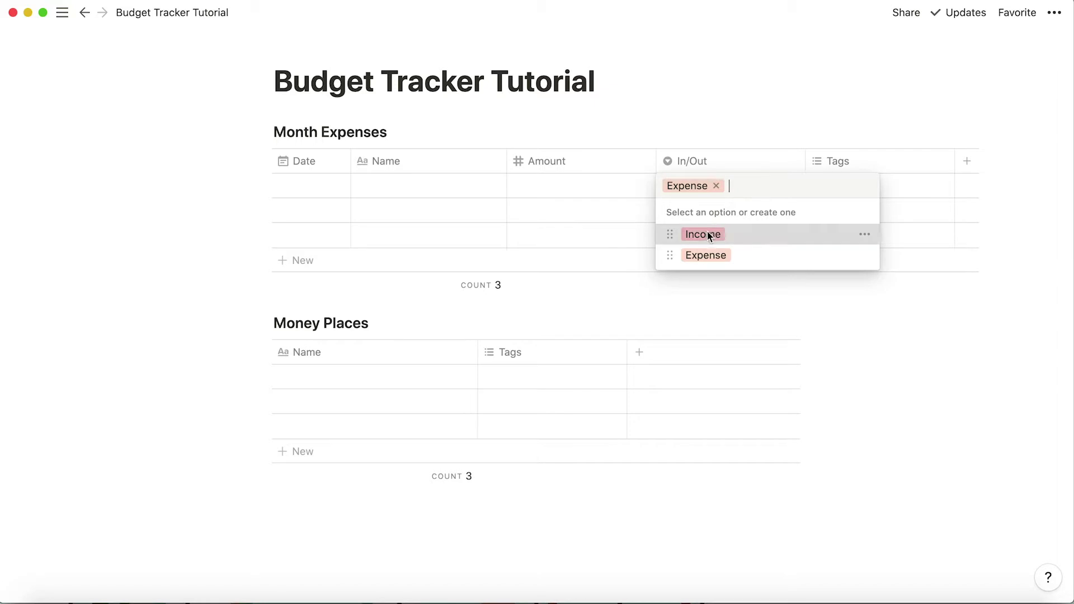
pyautogui.click(708, 235)
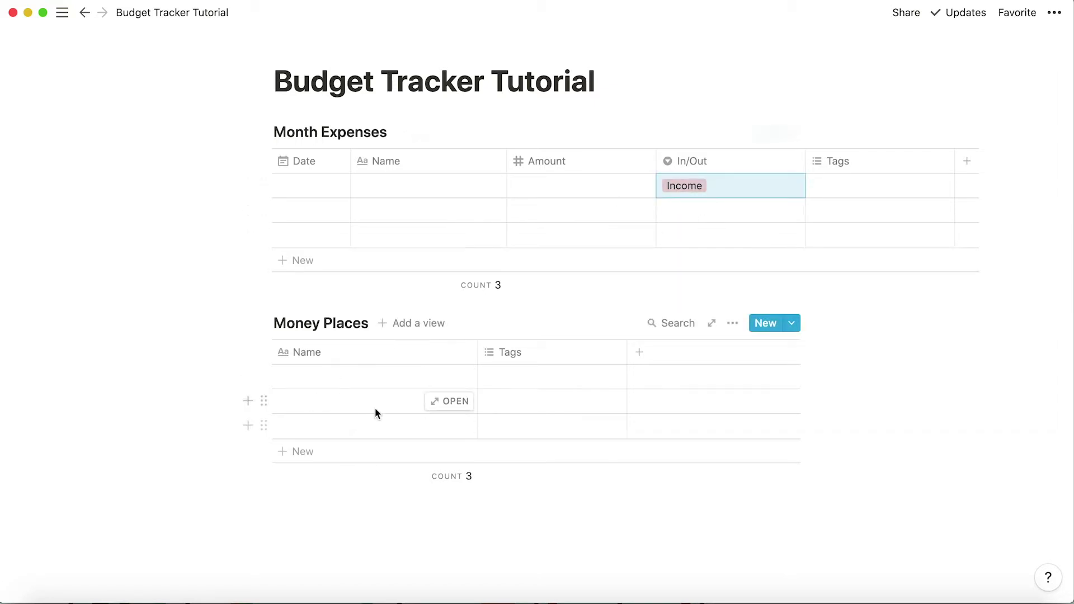
pyautogui.click(747, 186)
pyautogui.click(710, 186)
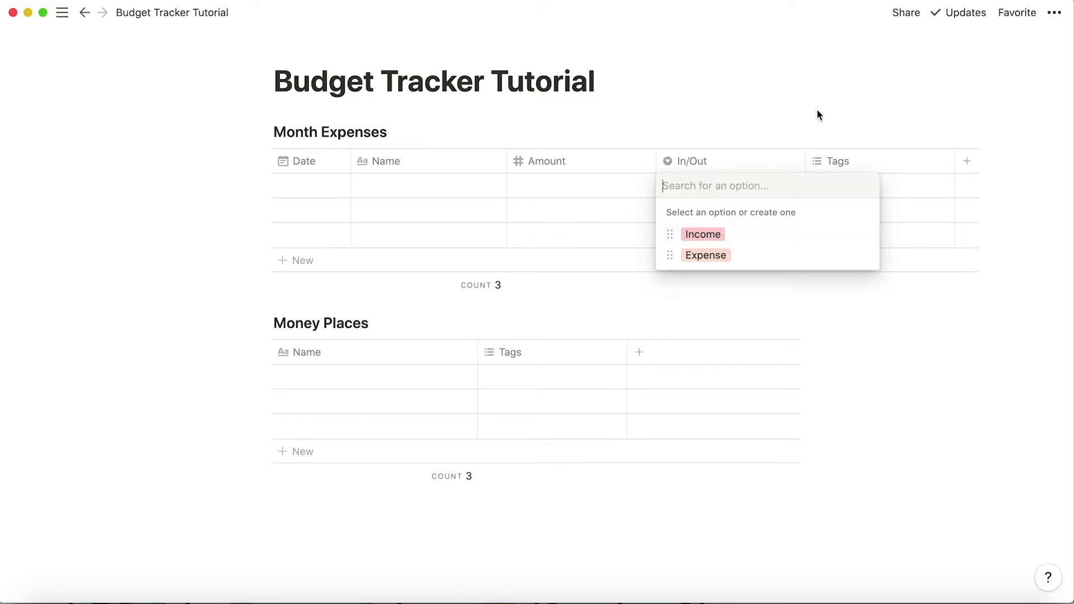
pyautogui.press('Escape')
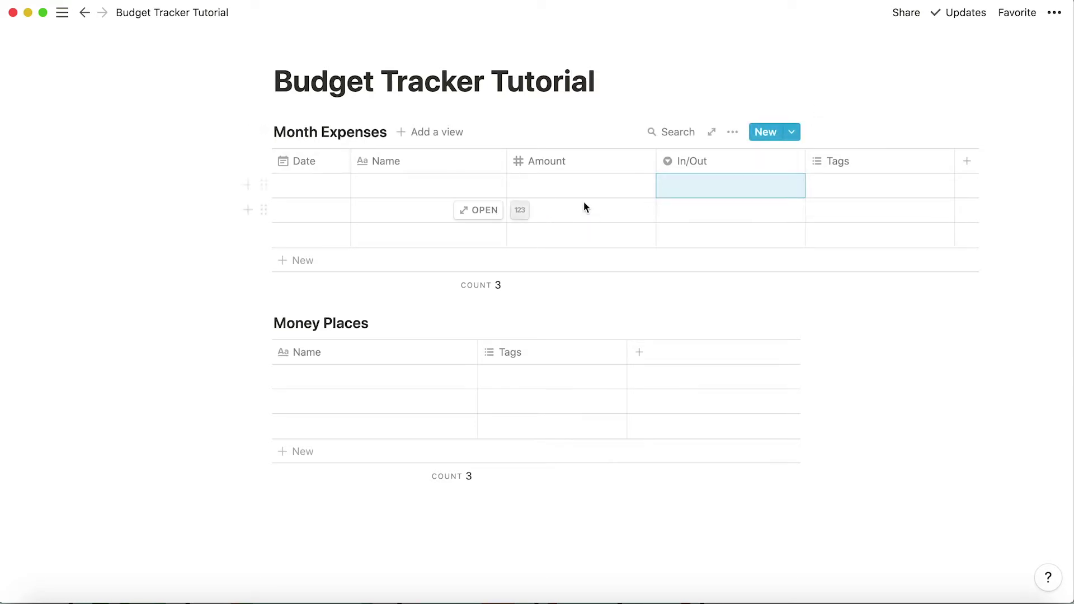
# - Create the options Food, Shopping, Travel, Savings and Misc. from the first Tags cell of Month Expenses
pyautogui.hscroll(5, 582, 207)
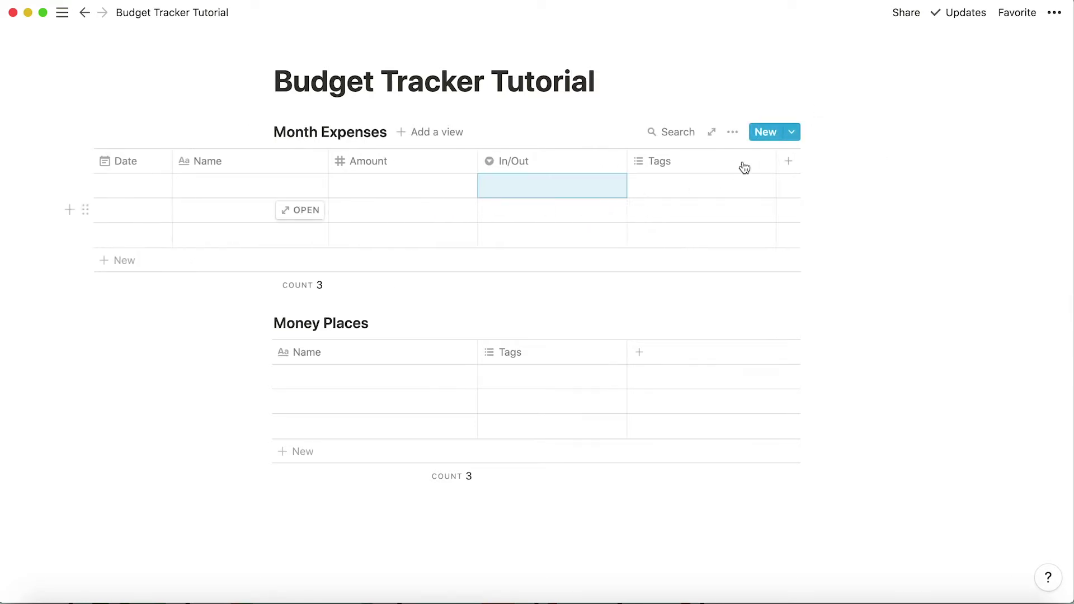
pyautogui.click(687, 185)
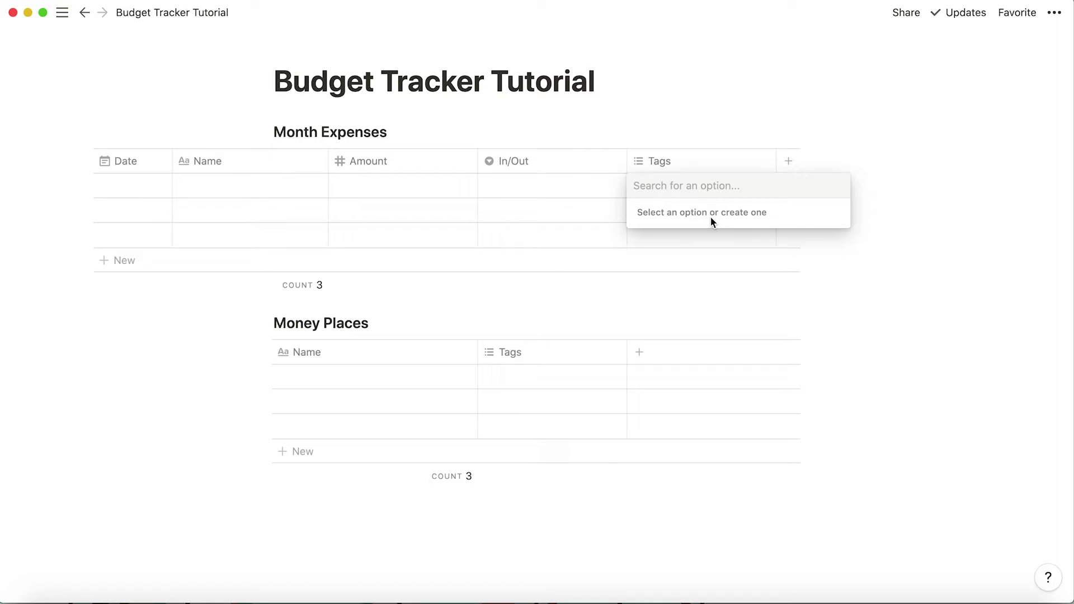
pyautogui.write('Food')
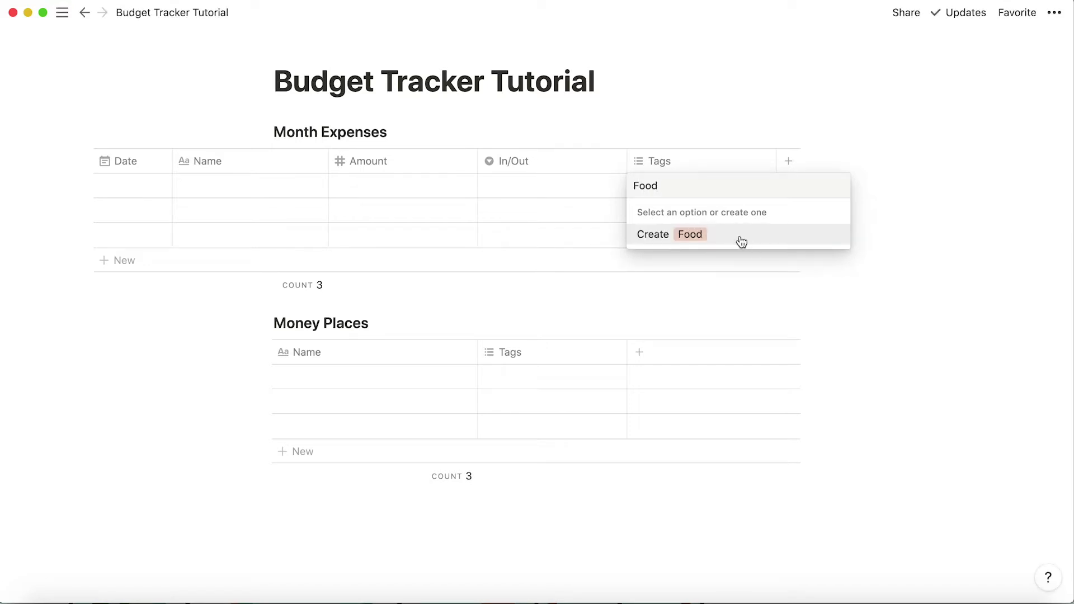
pyautogui.click(741, 242)
pyautogui.write('Shopp')
pyautogui.click(721, 241)
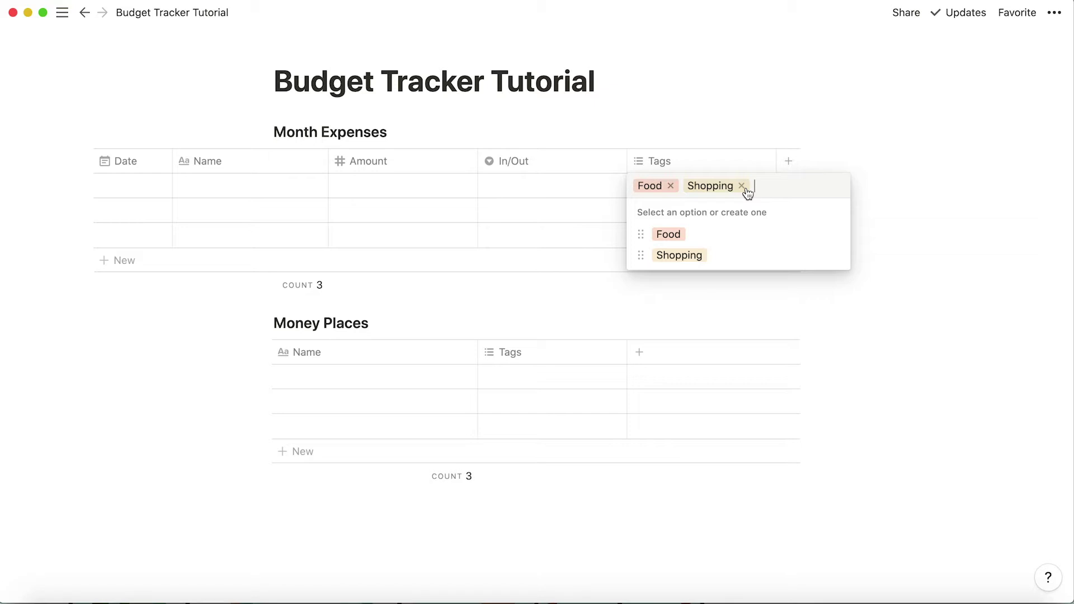
pyautogui.write('Travel')
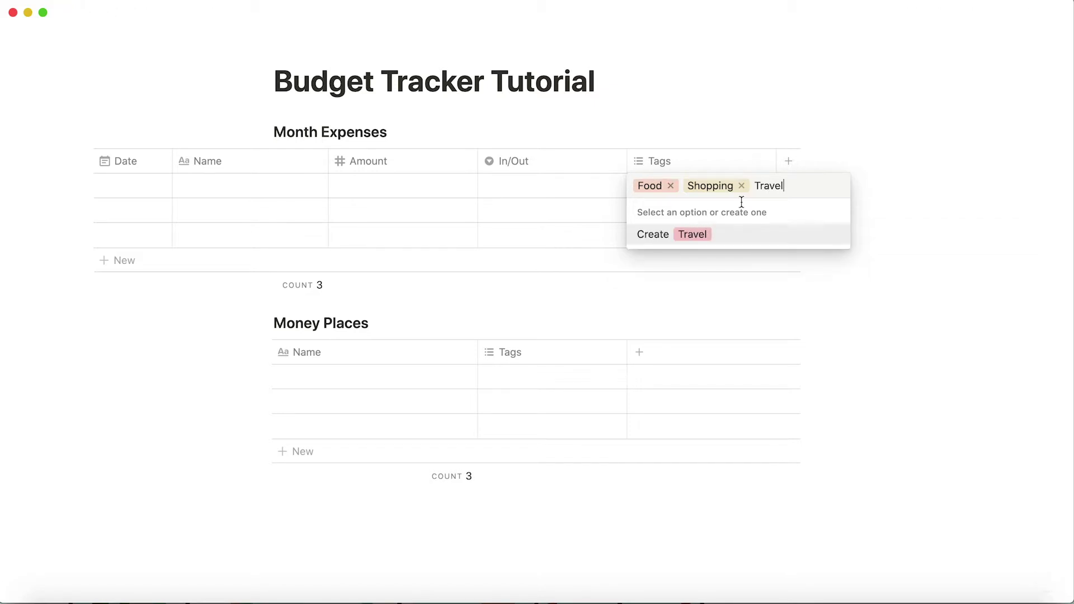
pyautogui.click(708, 233)
pyautogui.write('Savings')
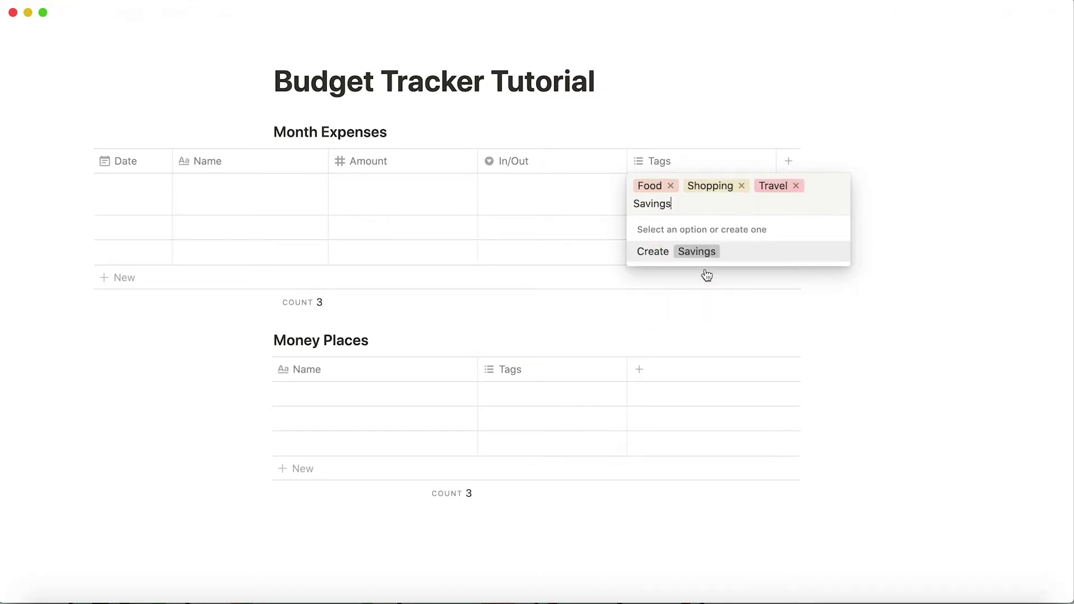
pyautogui.click(698, 254)
pyautogui.write('Misc.')
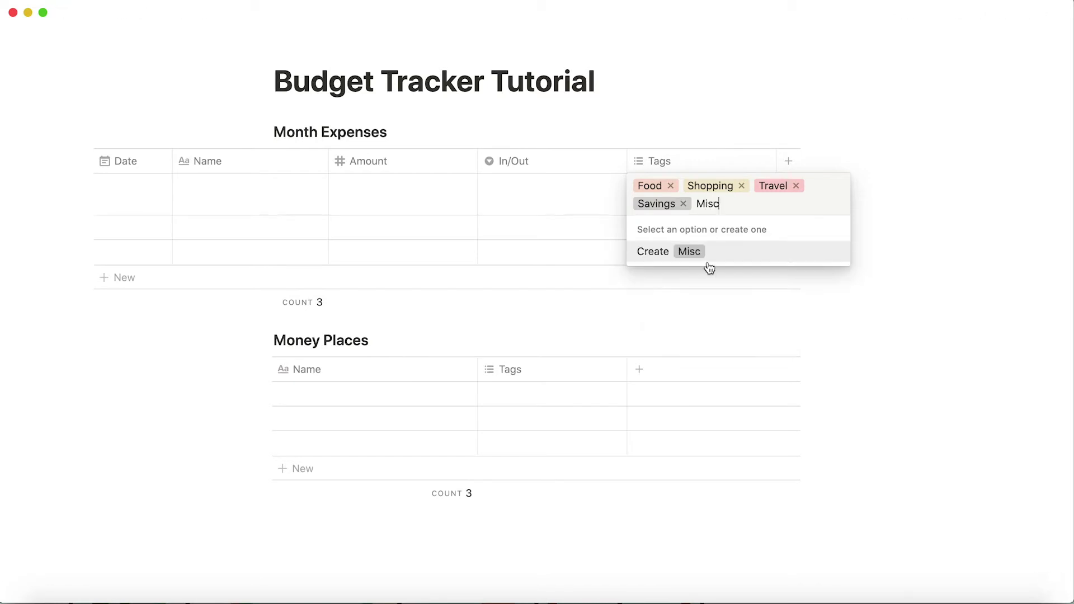
pyautogui.click(690, 255)
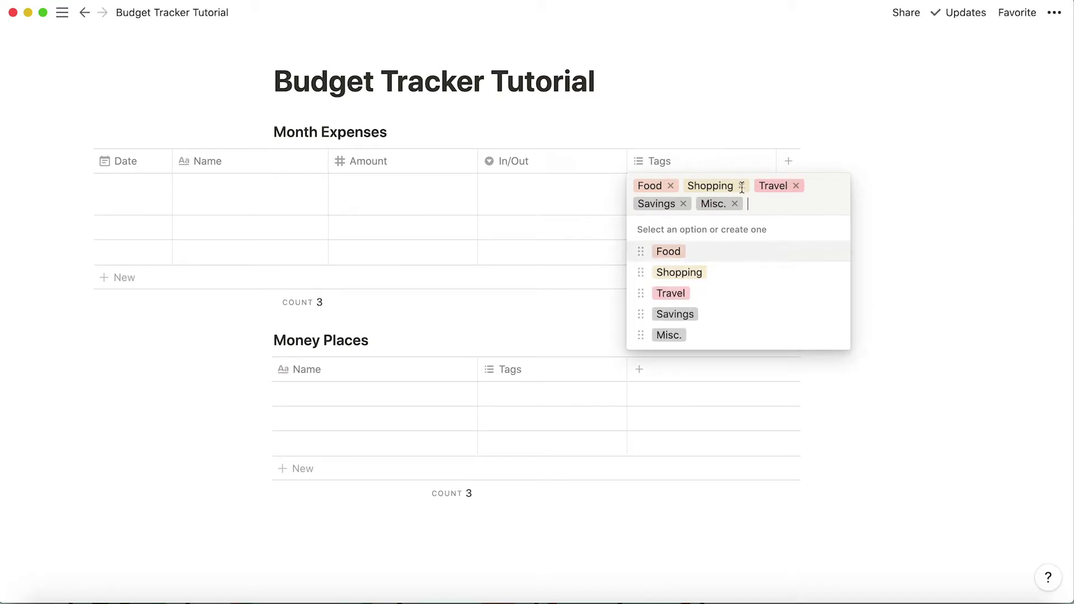
# - Remove all five tags from the first Tags cell while keeping them as available options
pyautogui.click(736, 203)
pyautogui.click(683, 203)
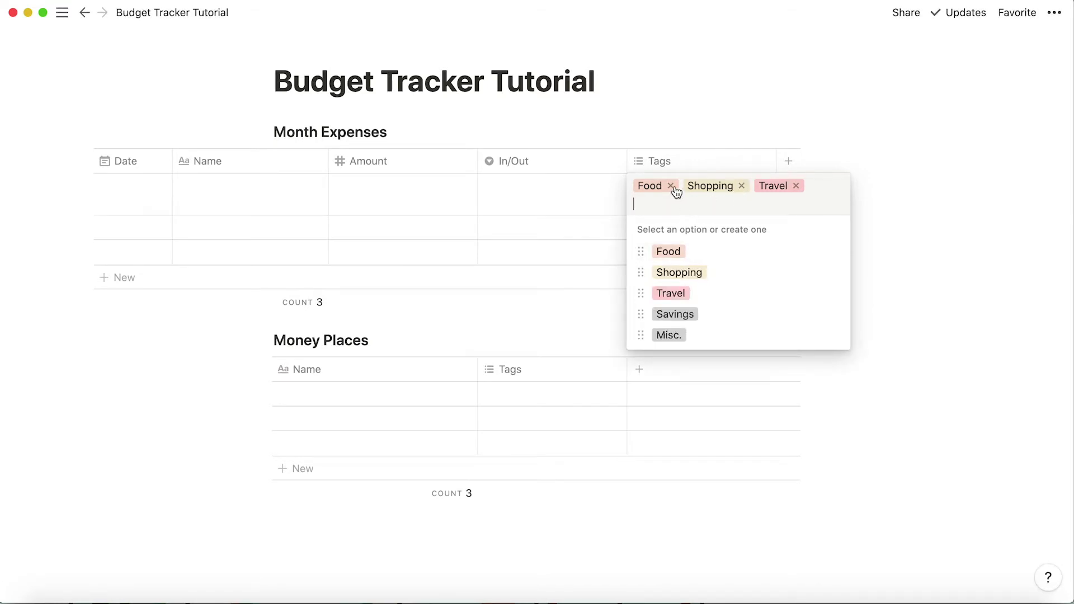
pyautogui.click(670, 186)
pyautogui.click(693, 187)
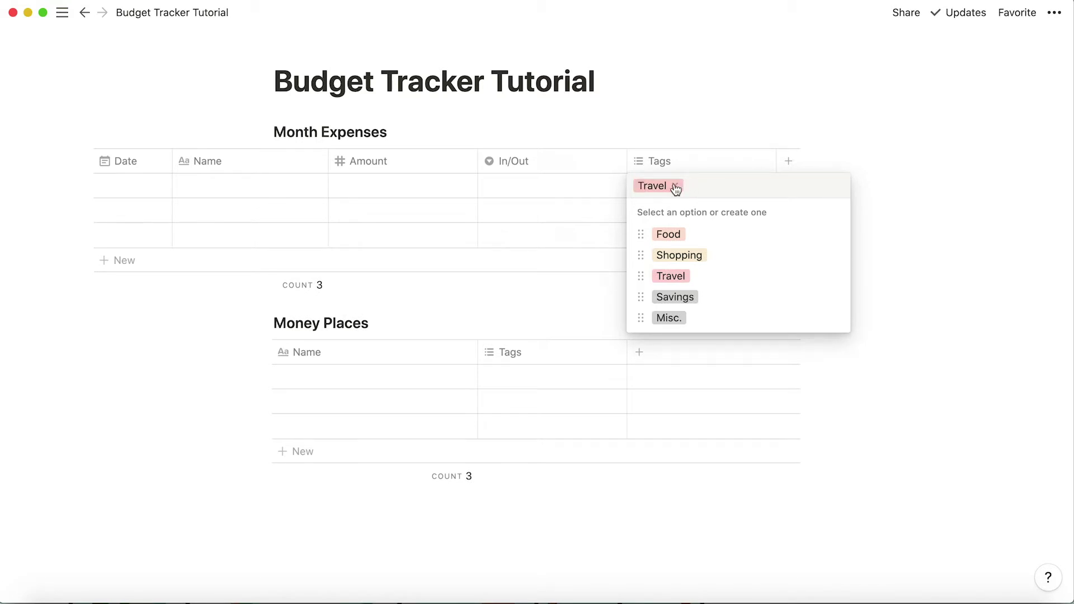
pyautogui.click(674, 187)
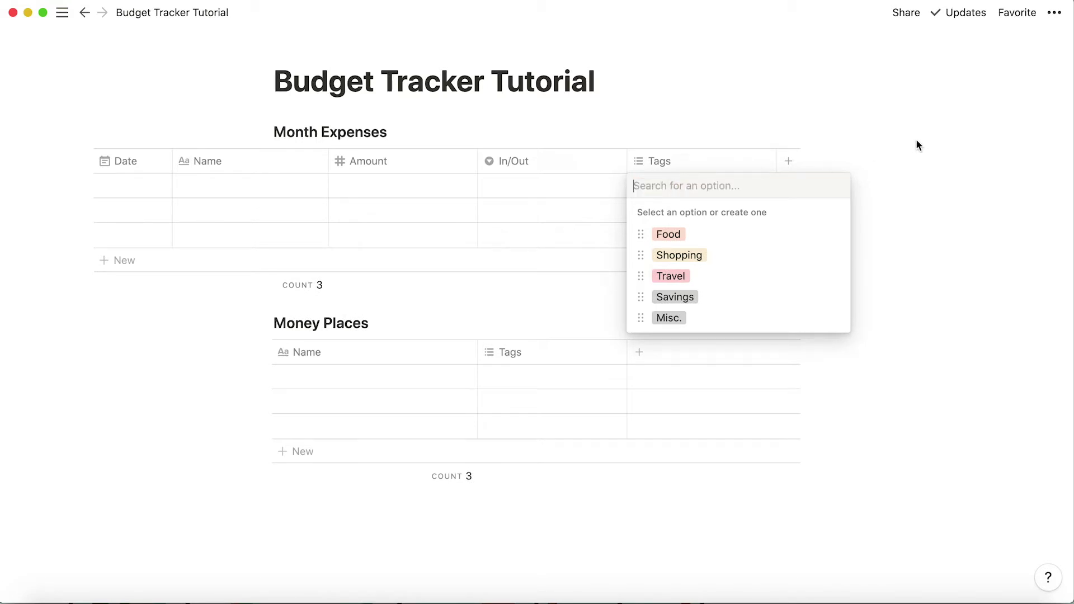
pyautogui.click(933, 87)
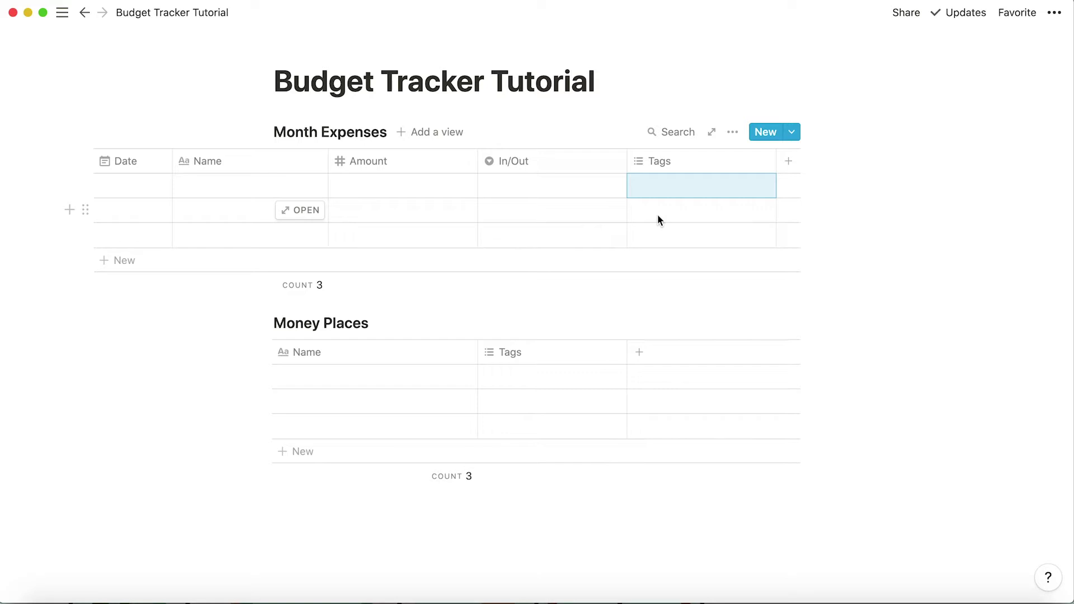
# - Name the first two rows of the Money Places table Wallet and Savings
pyautogui.scroll(-3, 582, 224)
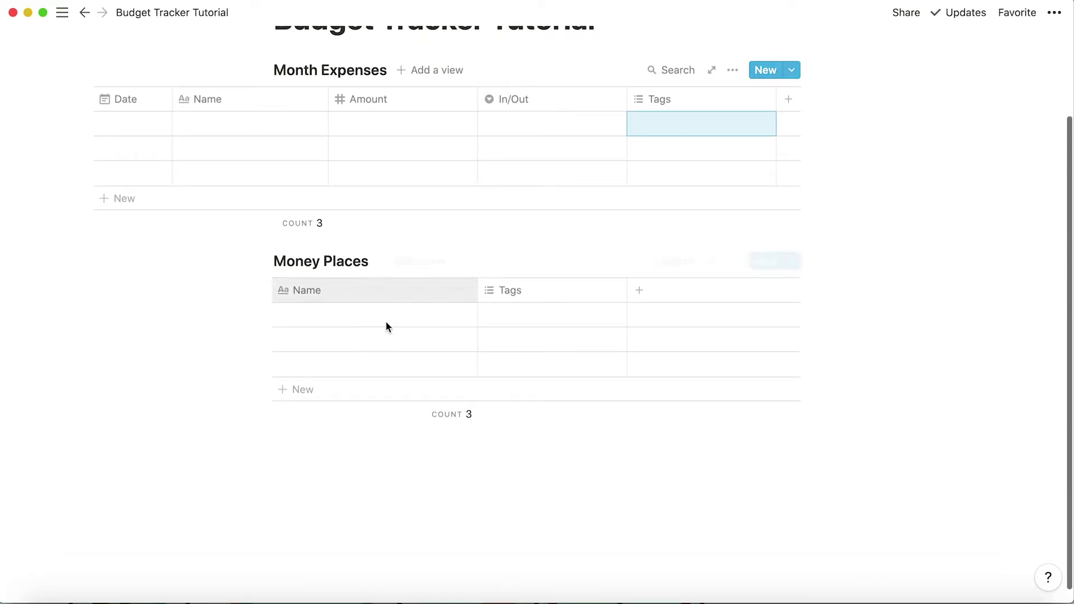
pyautogui.click(386, 321)
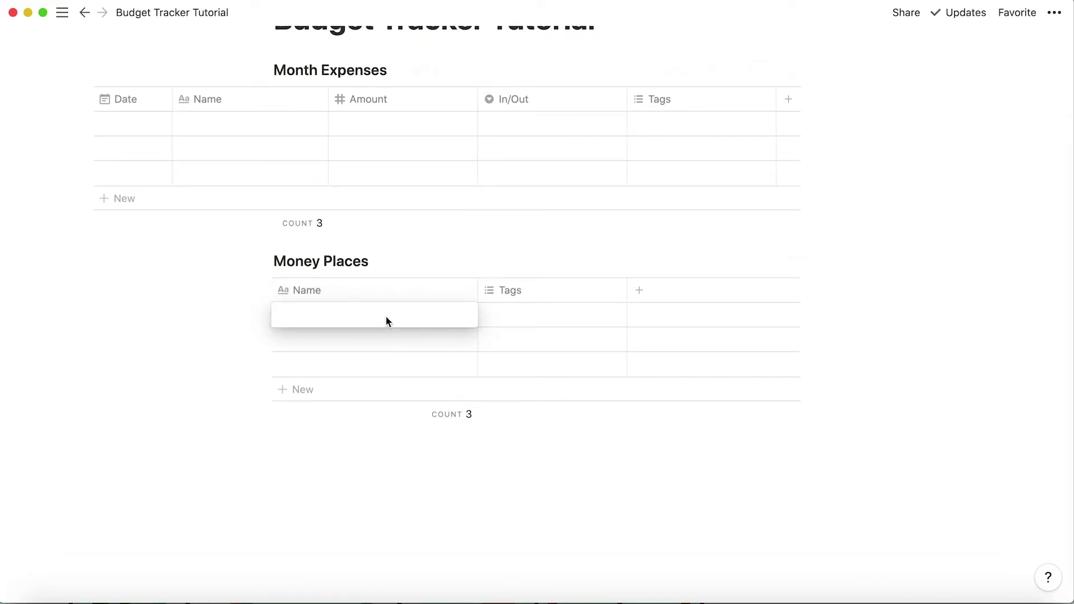
pyautogui.write('W')
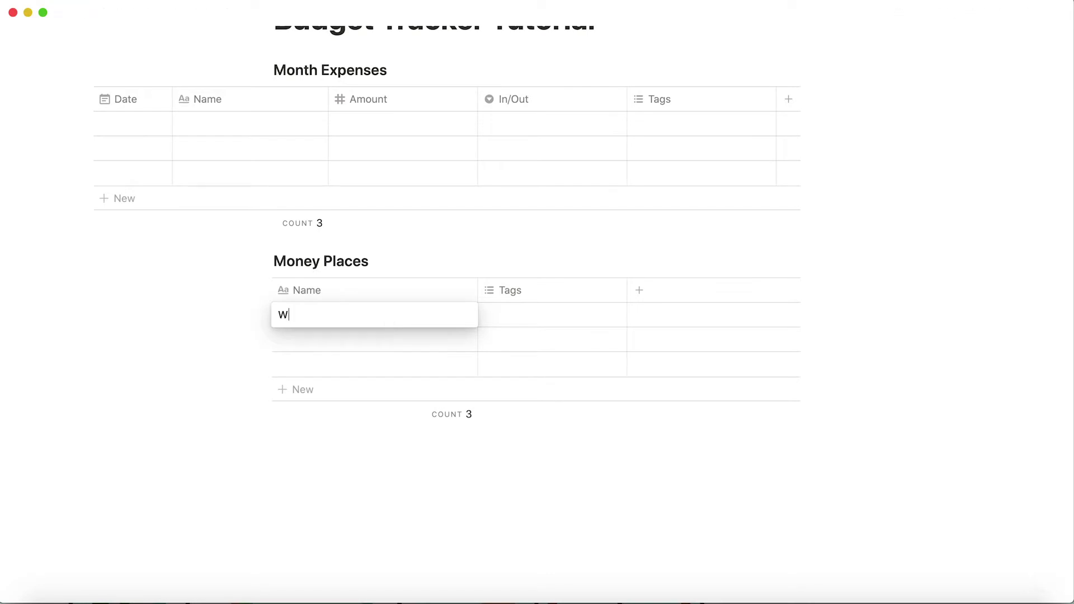
pyautogui.write('allet')
pyautogui.press('Return')
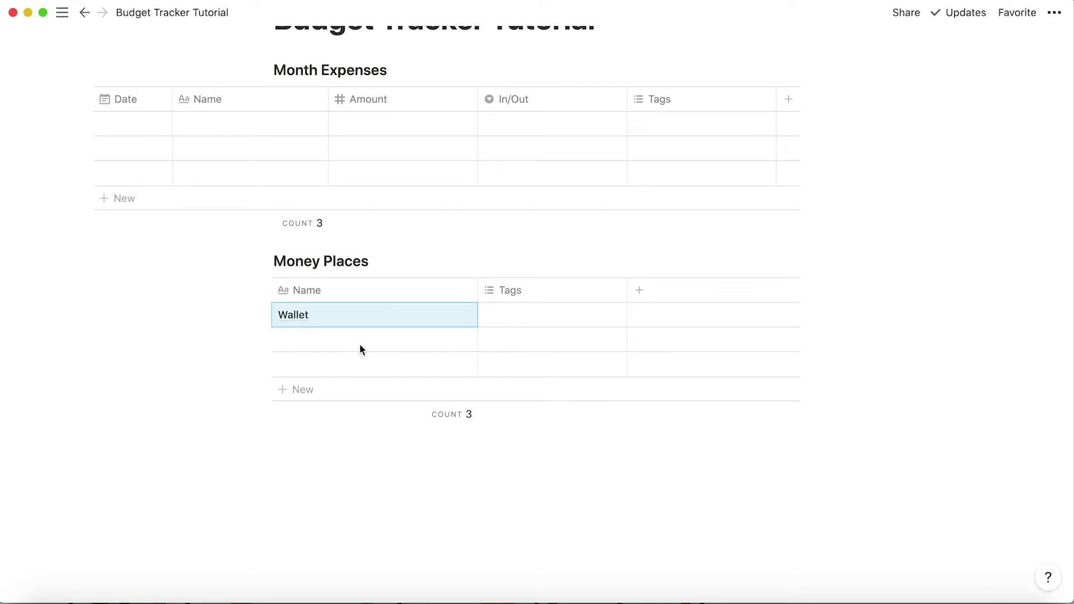
pyautogui.click(360, 344)
pyautogui.write('Savings')
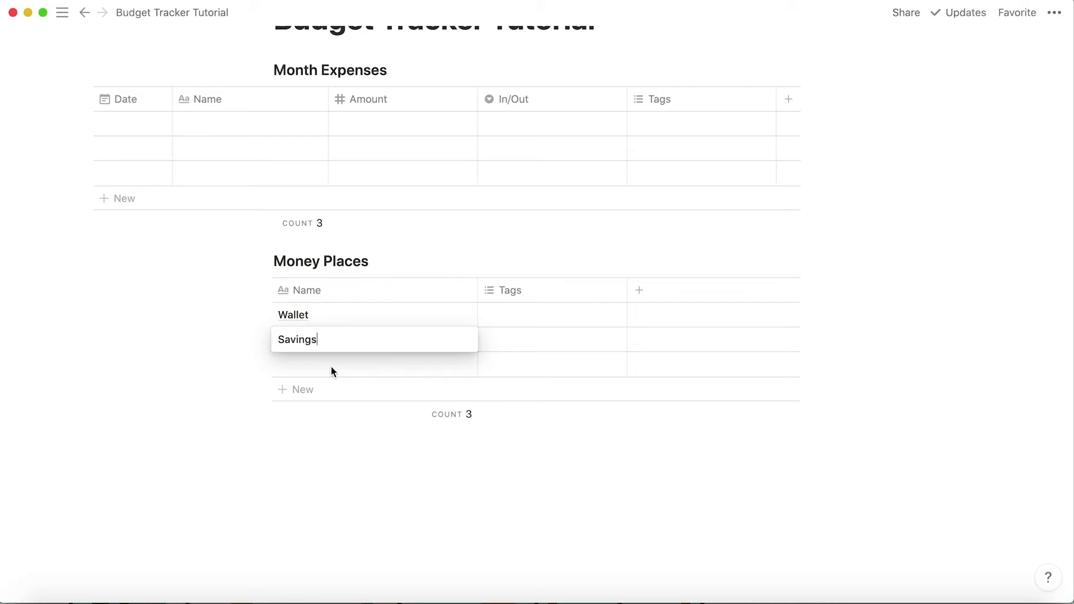
pyautogui.press('Return')
# - Name the third Money Places row Bank Account and add a fourth row named E-wallet
pyautogui.click(340, 366)
pyautogui.write('Bank Account')
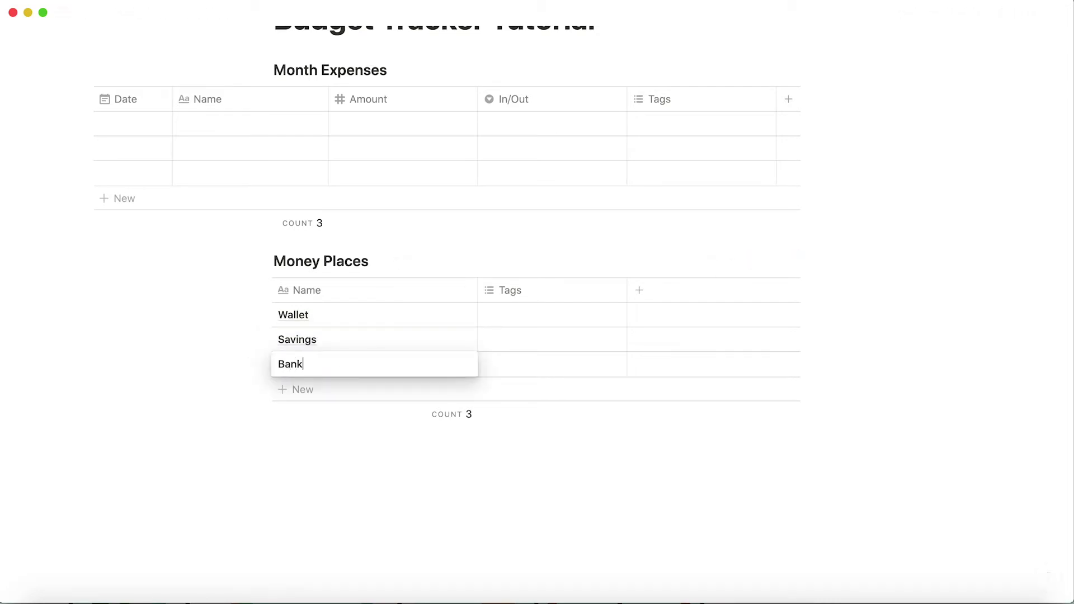
pyautogui.press('Return')
pyautogui.click(339, 387)
pyautogui.write('E-wallet')
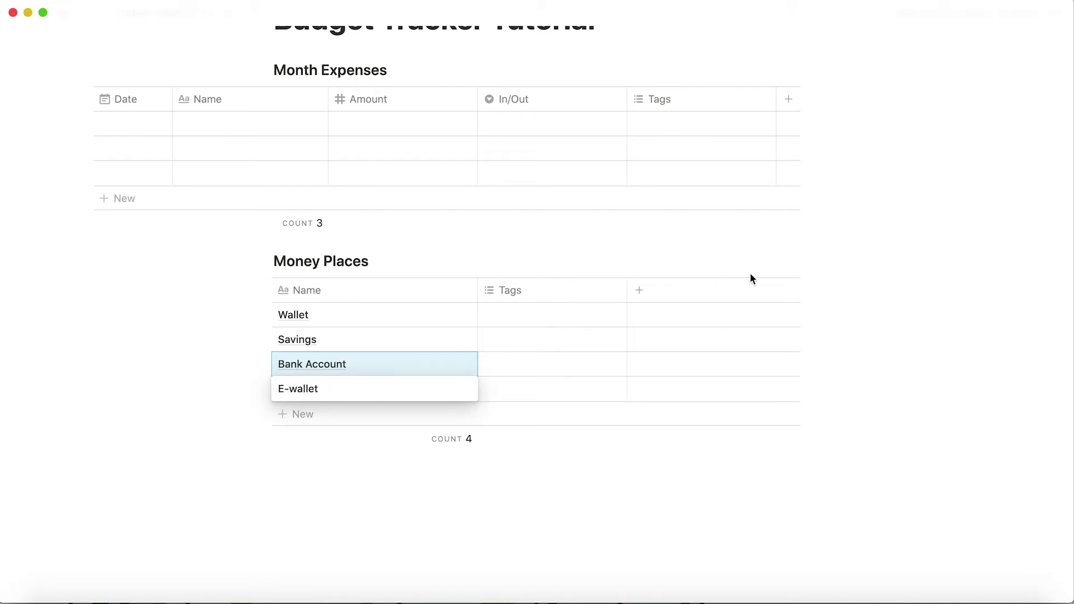
pyautogui.press('Return')
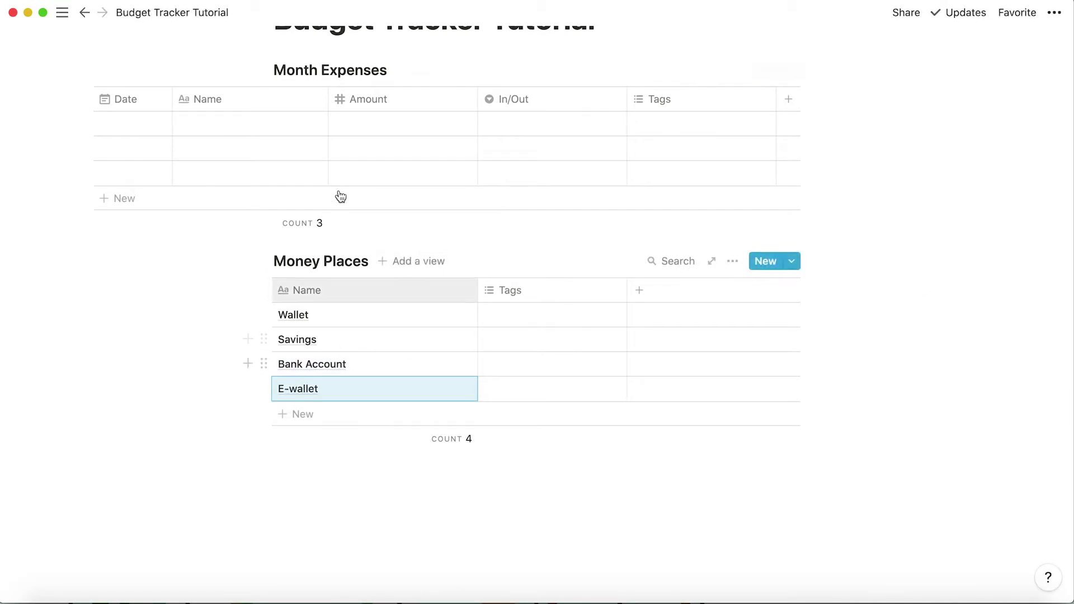
pyautogui.hscroll(-5, 340, 196)
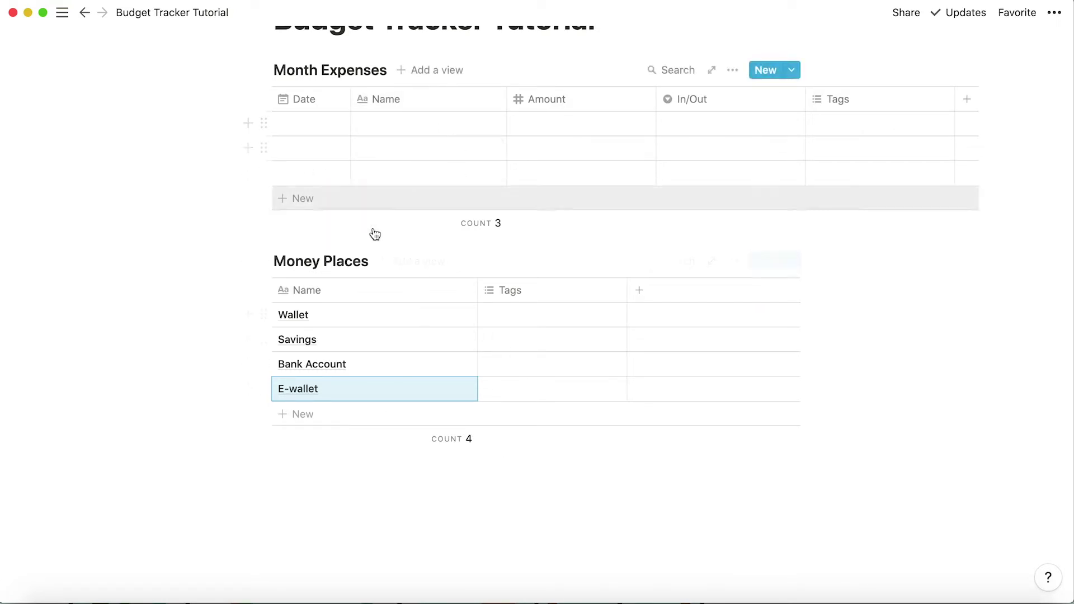
pyautogui.hscroll(1, 372, 233)
pyautogui.hscroll(-1, 371, 232)
pyautogui.scroll(2, 588, 170)
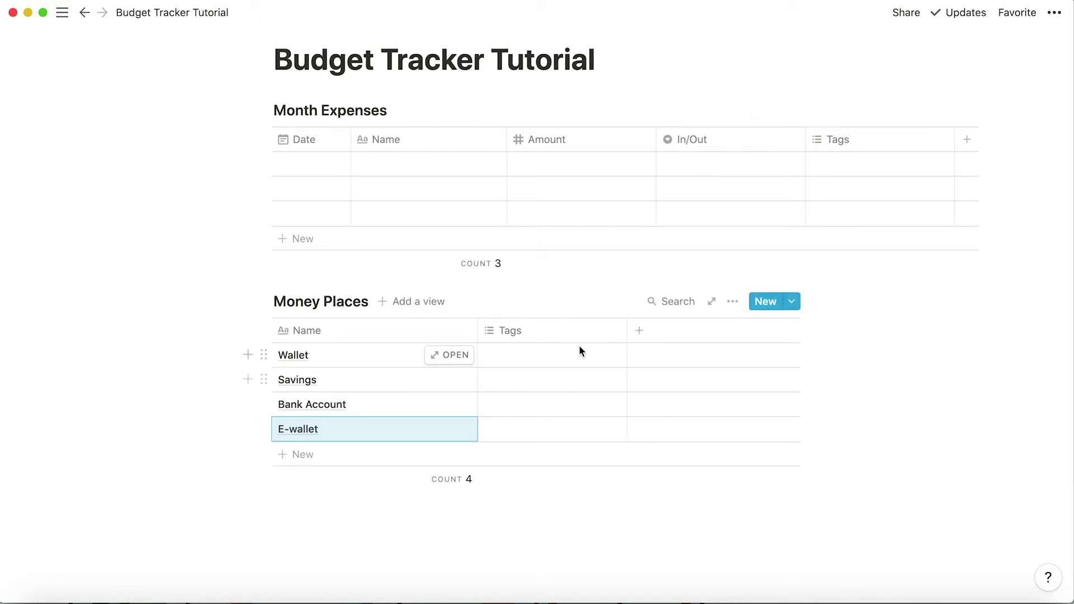
# - Delete the Tags column from the Money Places table
pyautogui.scroll(-3, 579, 344)
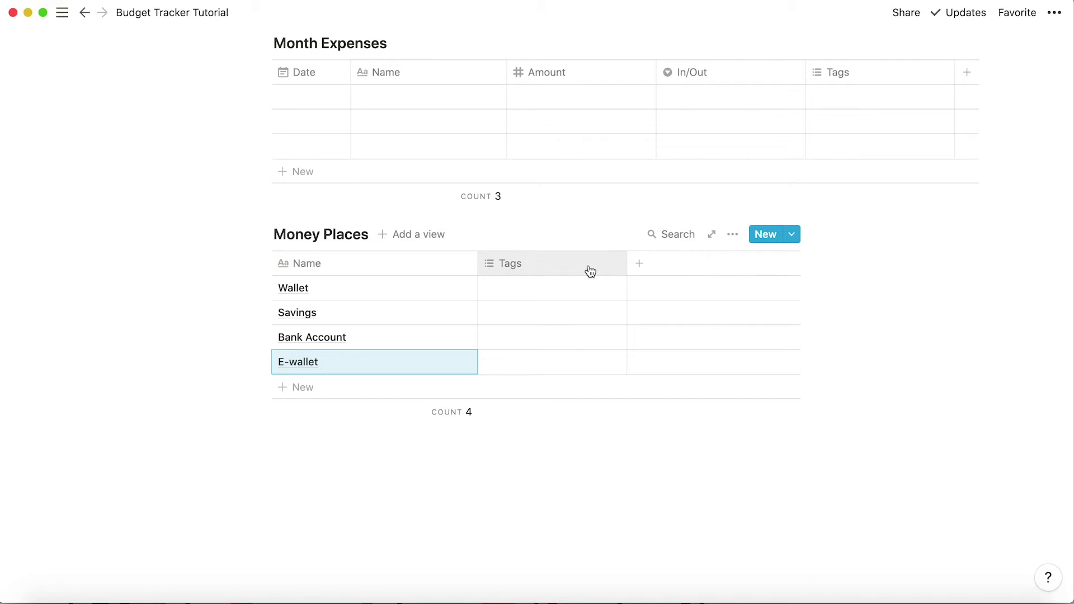
pyautogui.click(627, 267)
pyautogui.click(549, 544)
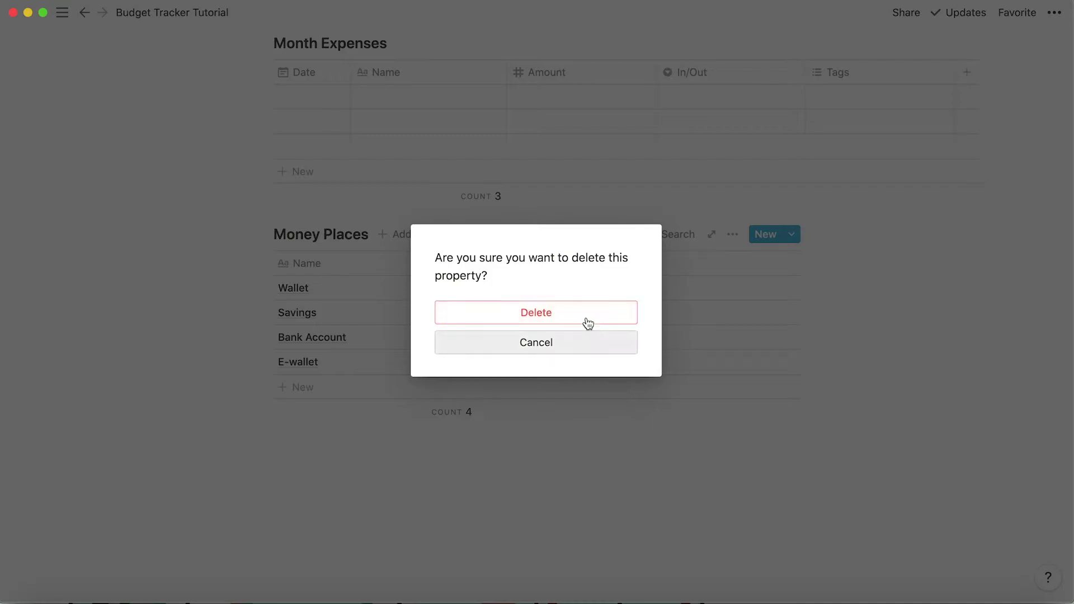
pyautogui.click(589, 328)
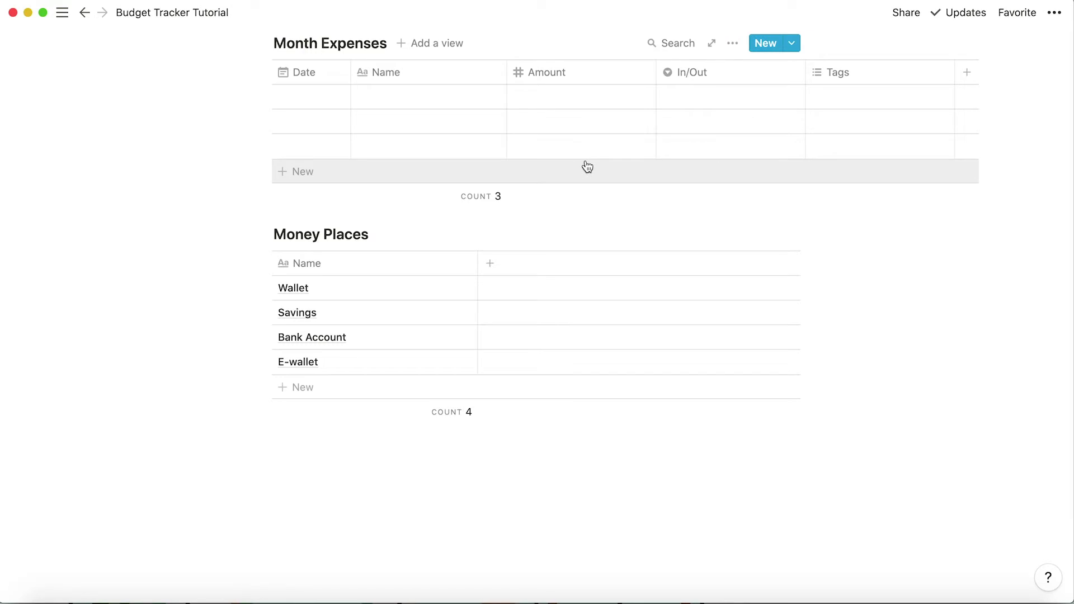
pyautogui.scroll(2, 587, 166)
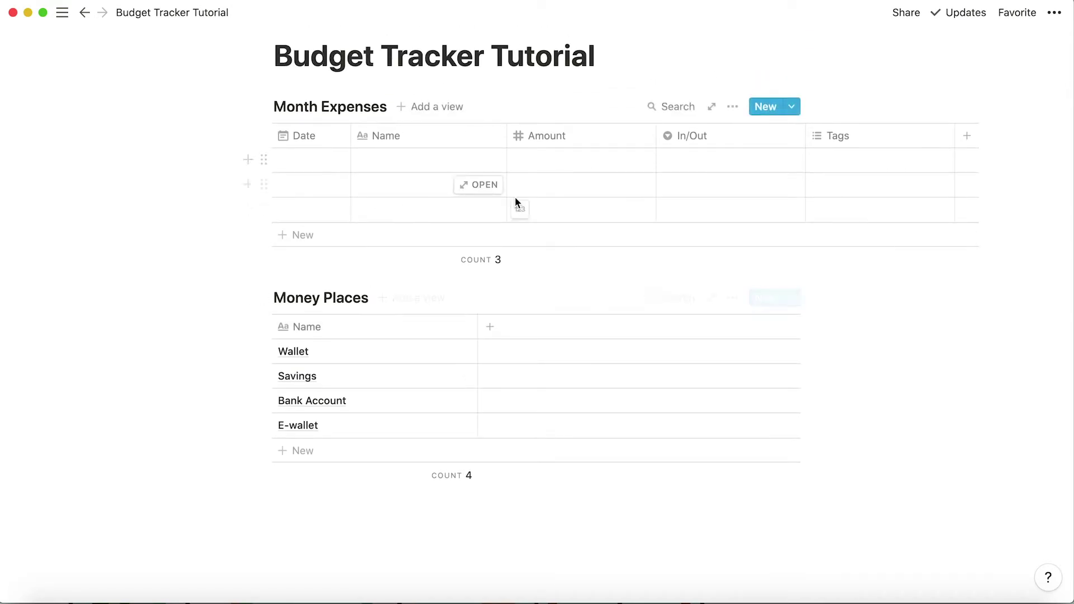
pyautogui.hscroll(3, 514, 198)
pyautogui.hscroll(-3, 517, 199)
pyautogui.hscroll(3, 749, 157)
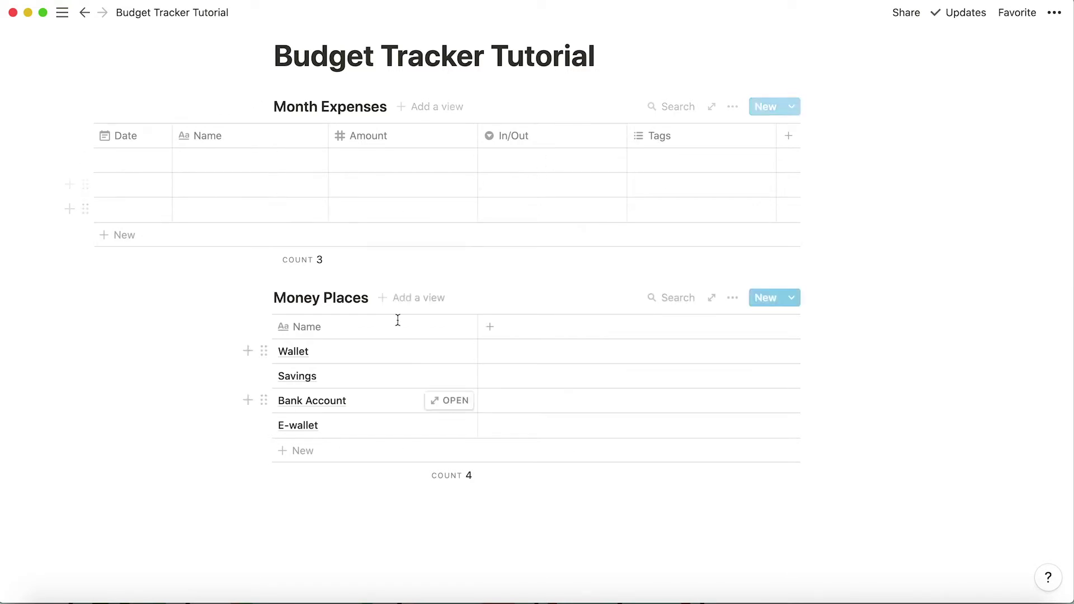
# - Add a Relation column to the Month Expenses table, linked to the Money Places database in Budget Tracker Tutorial
pyautogui.click(789, 136)
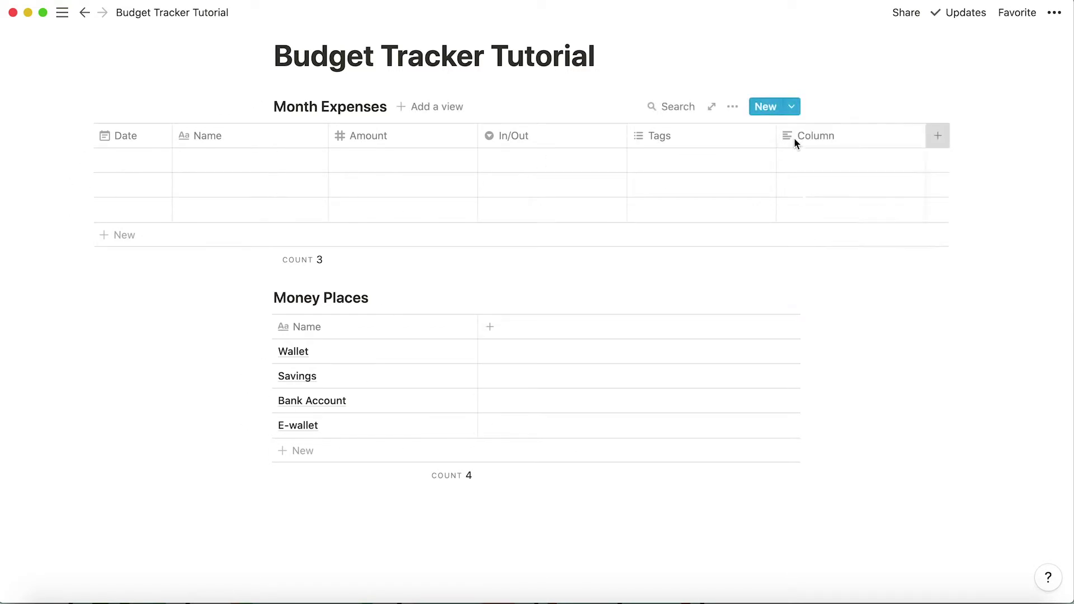
pyautogui.moveTo(803, 220)
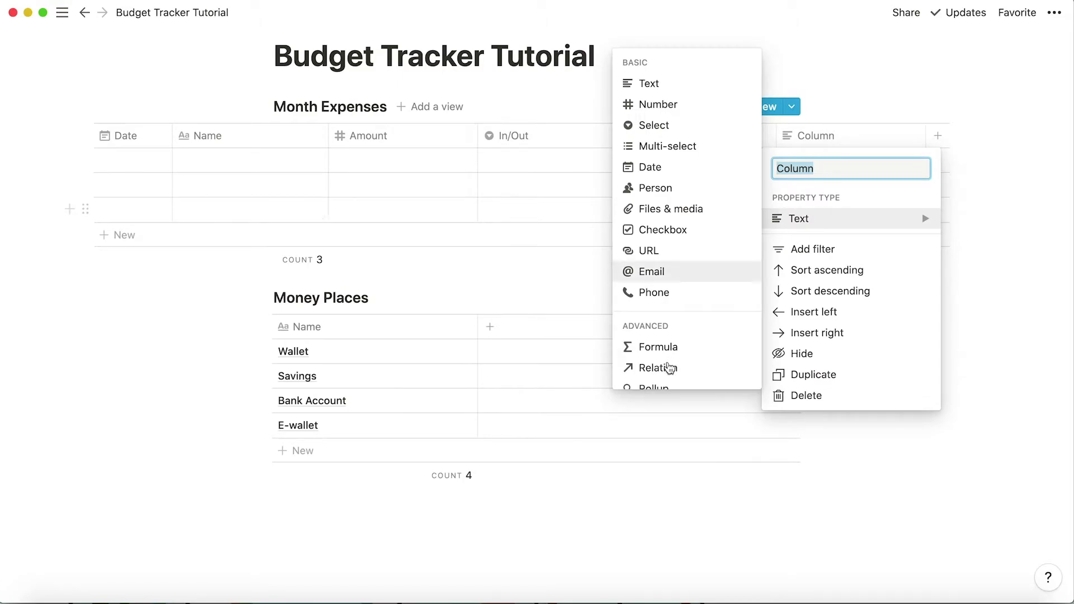
pyautogui.click(667, 370)
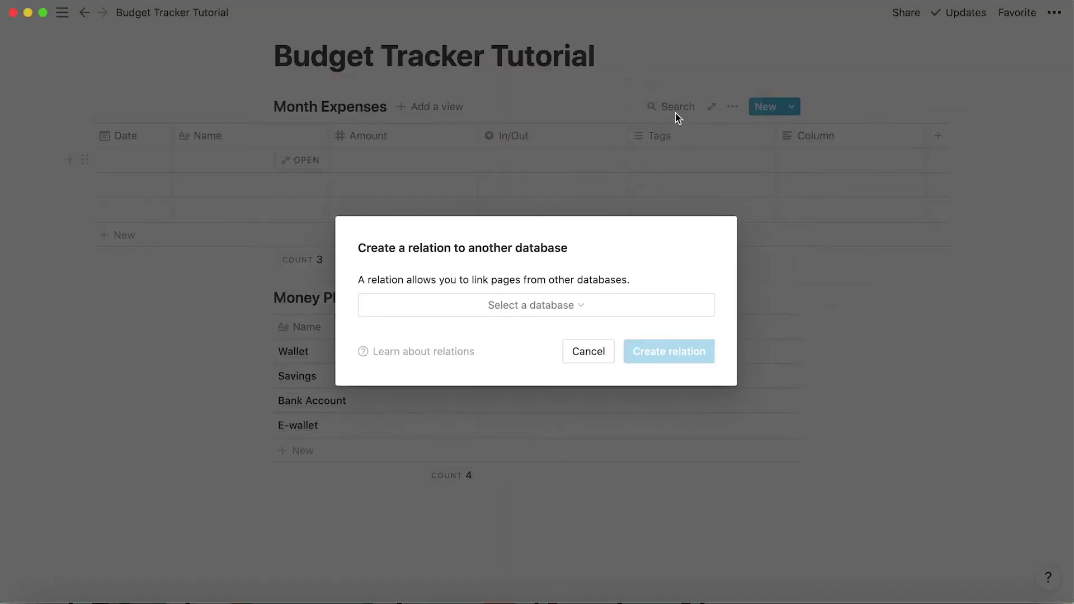
pyautogui.click(480, 302)
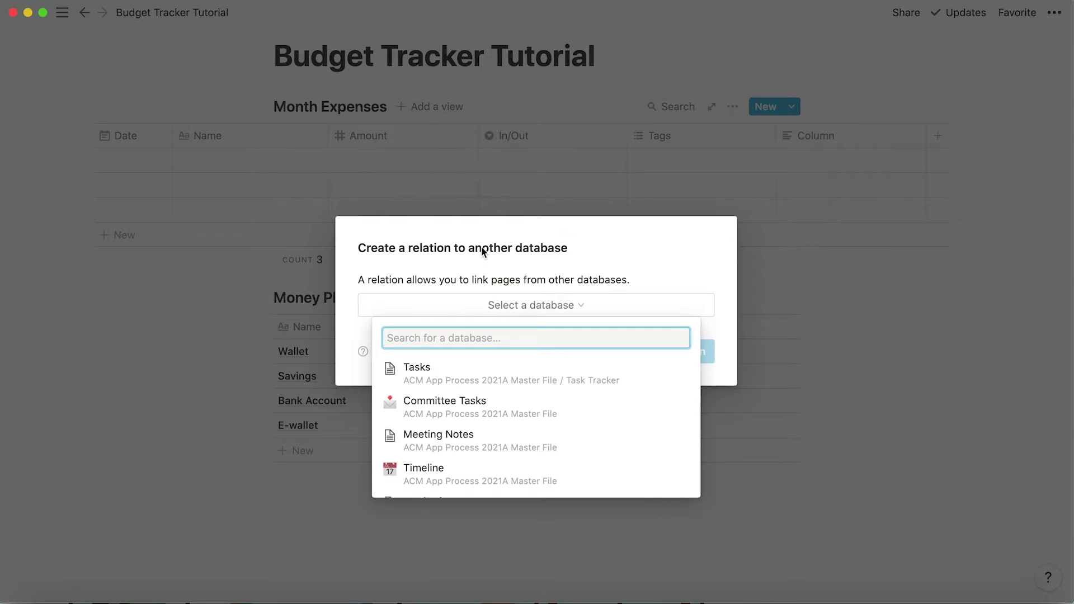
pyautogui.write('money plac')
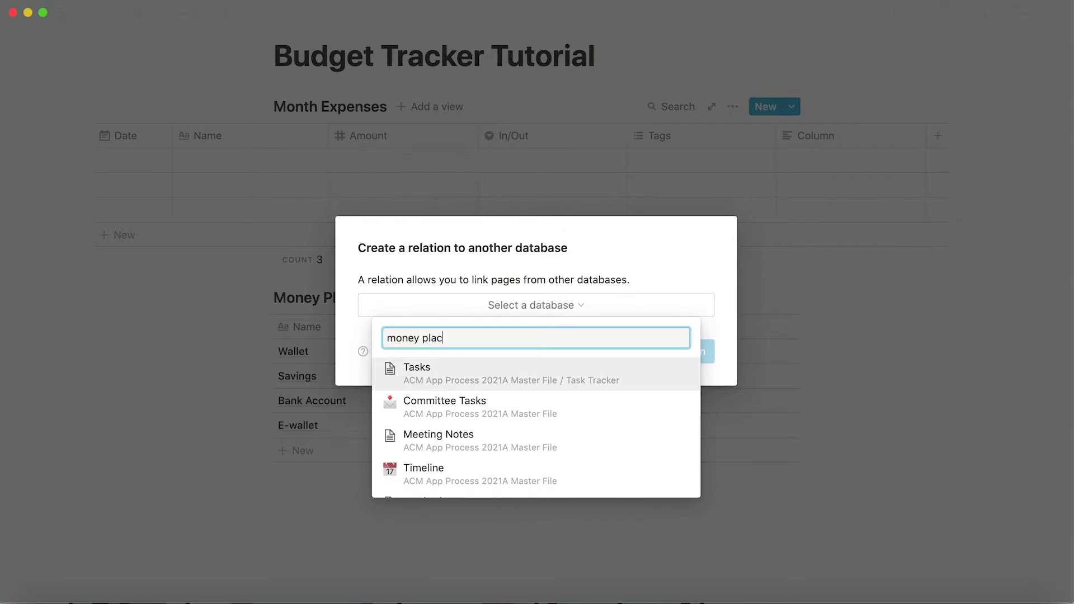
pyautogui.write('es')
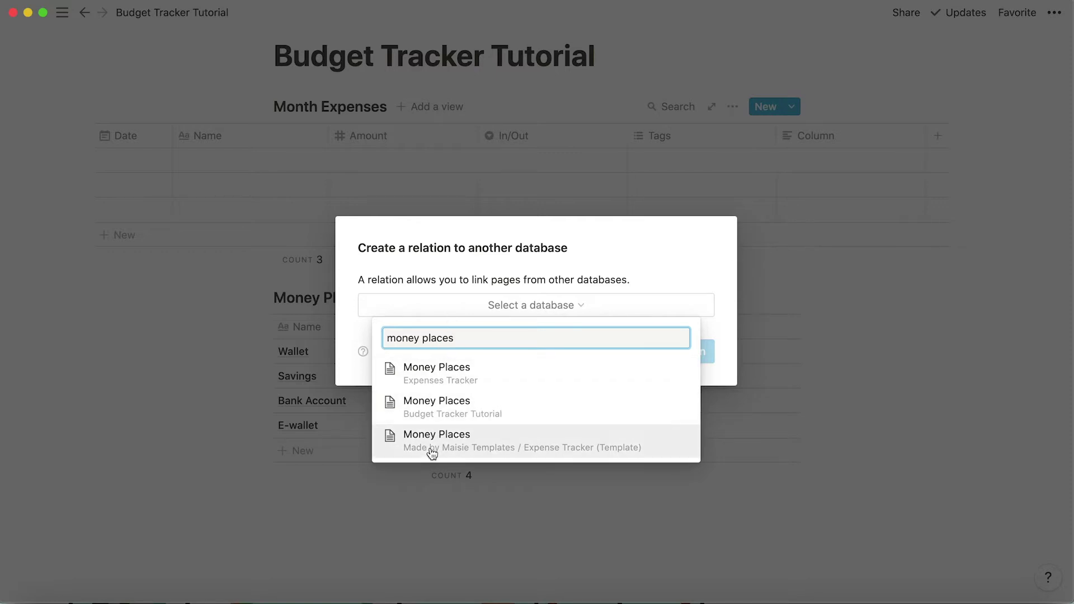
pyautogui.click(507, 416)
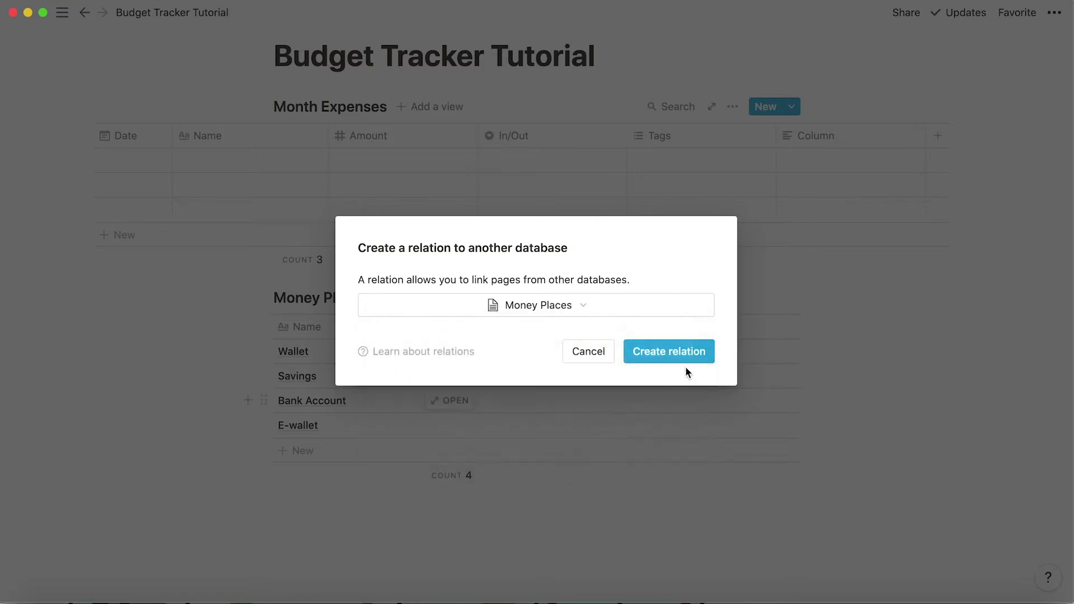
pyautogui.click(675, 355)
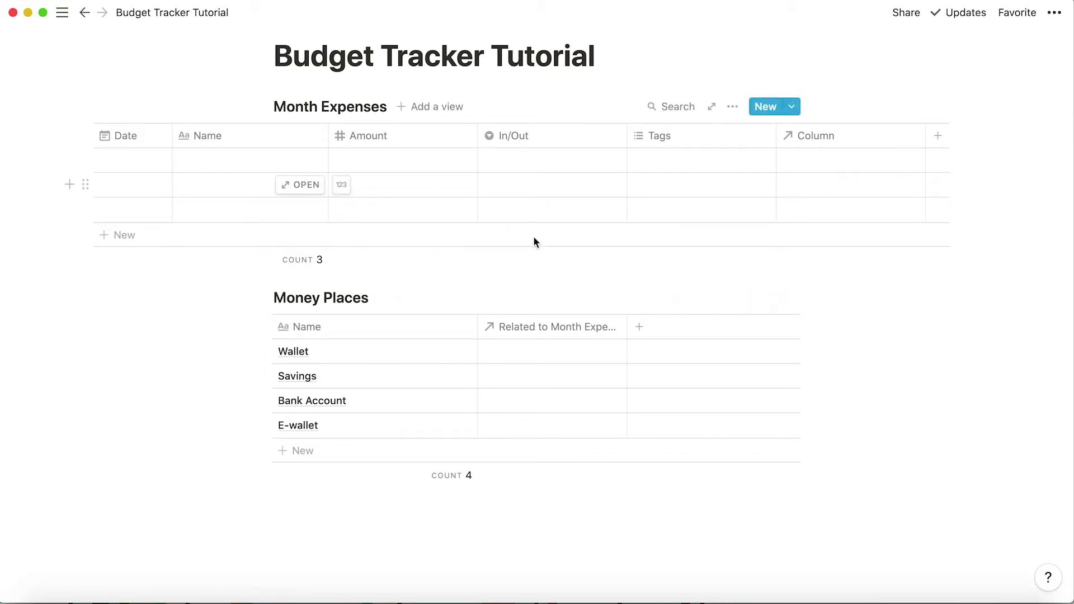
# - Name the first Month Expenses row Starting Money
pyautogui.hscroll(-3, 395, 197)
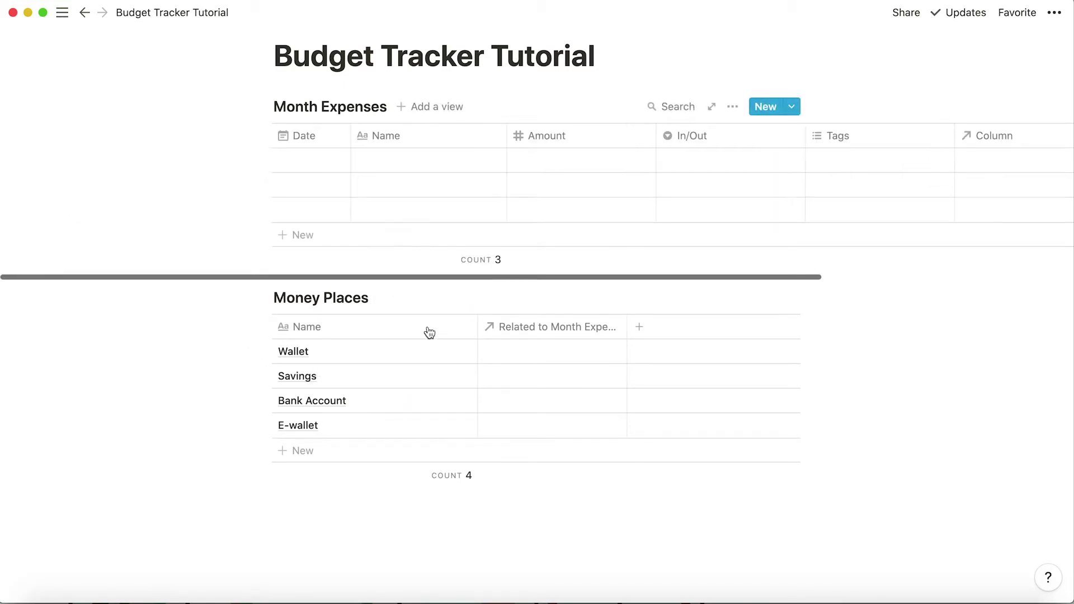
pyautogui.click(402, 160)
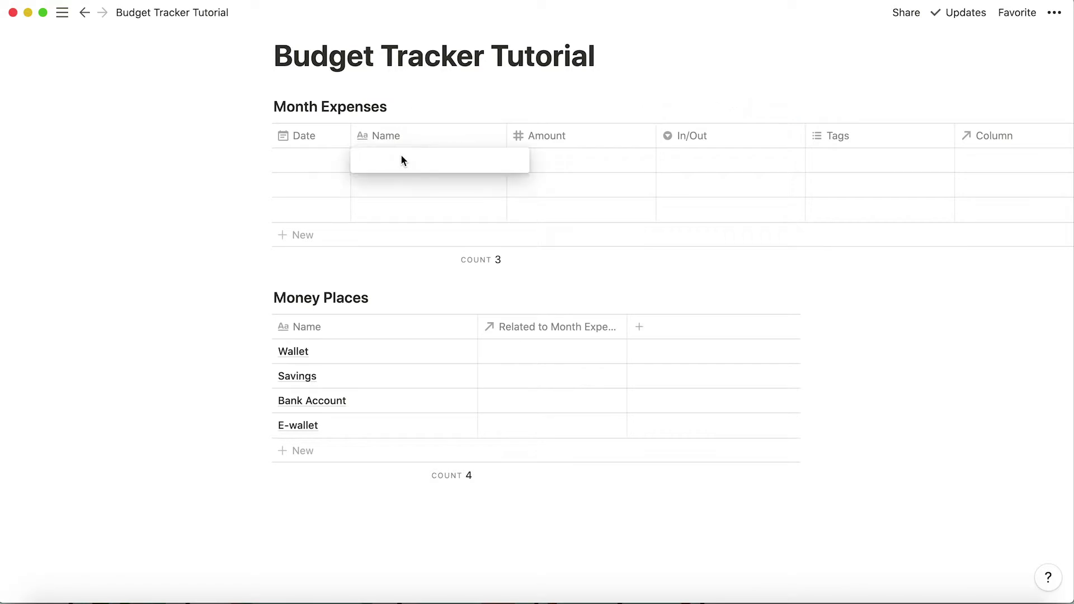
pyautogui.write('Starting Money')
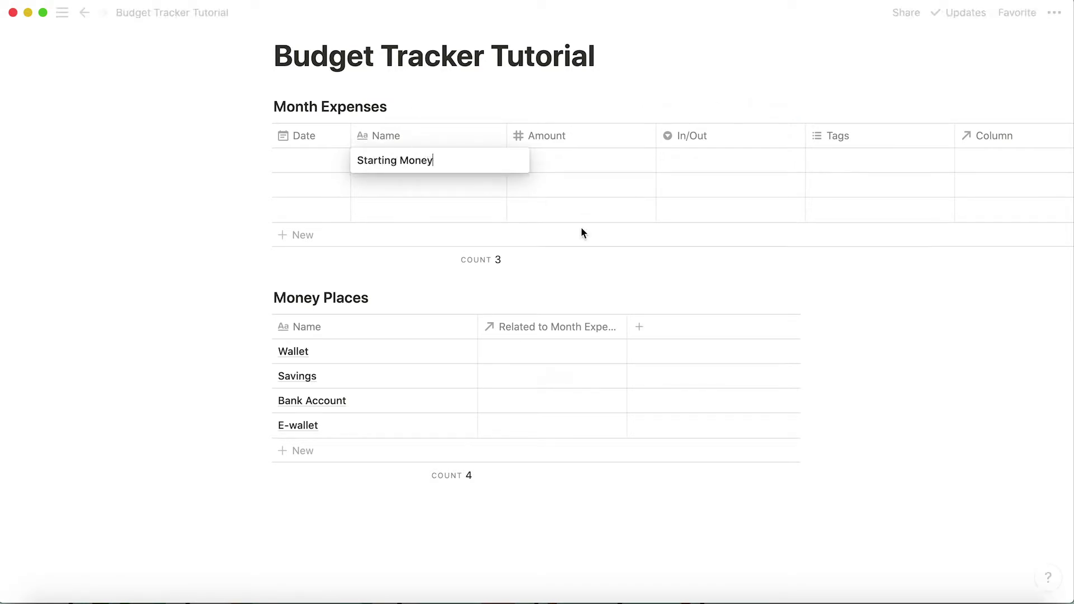
pyautogui.press('Escape')
# - Rename the relation column in Month Expenses as To/From Where?
pyautogui.hscroll(5, 605, 173)
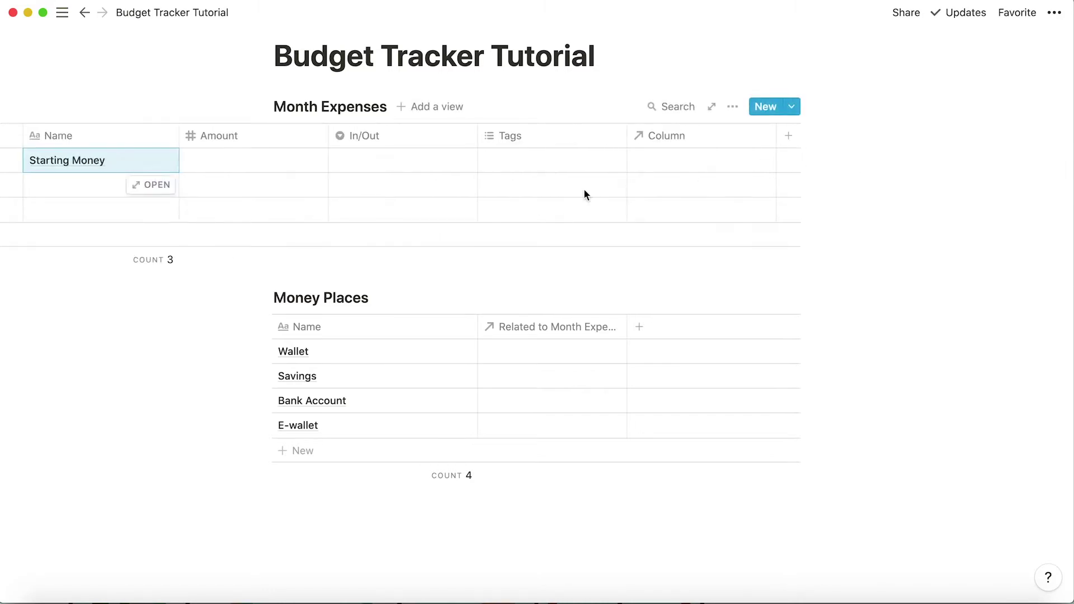
pyautogui.hscroll(-5, 833, 153)
pyautogui.hscroll(5, 719, 144)
pyautogui.click(718, 144)
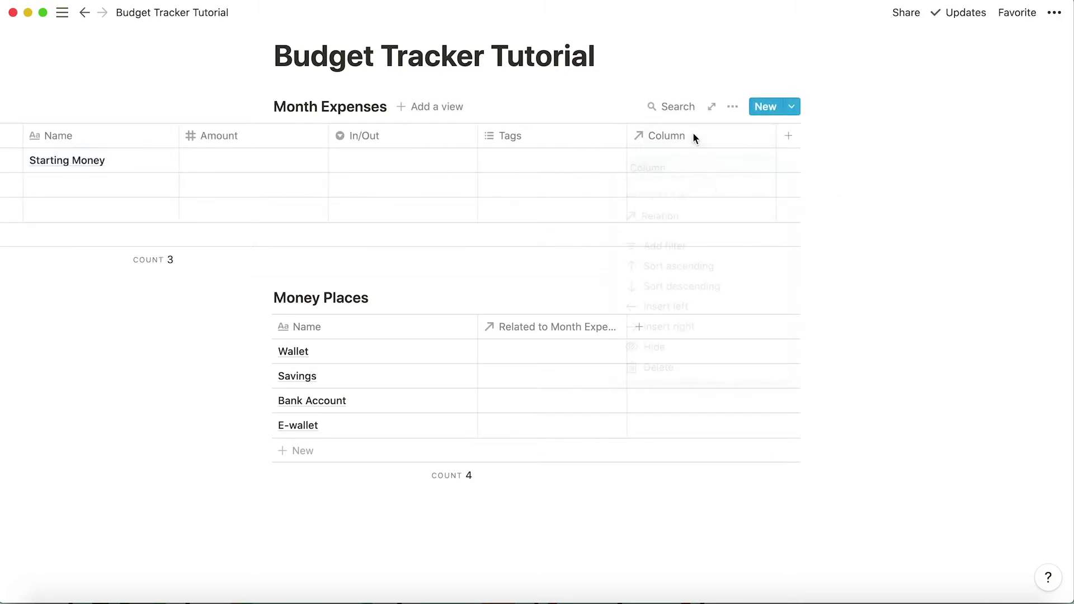
pyautogui.write('To')
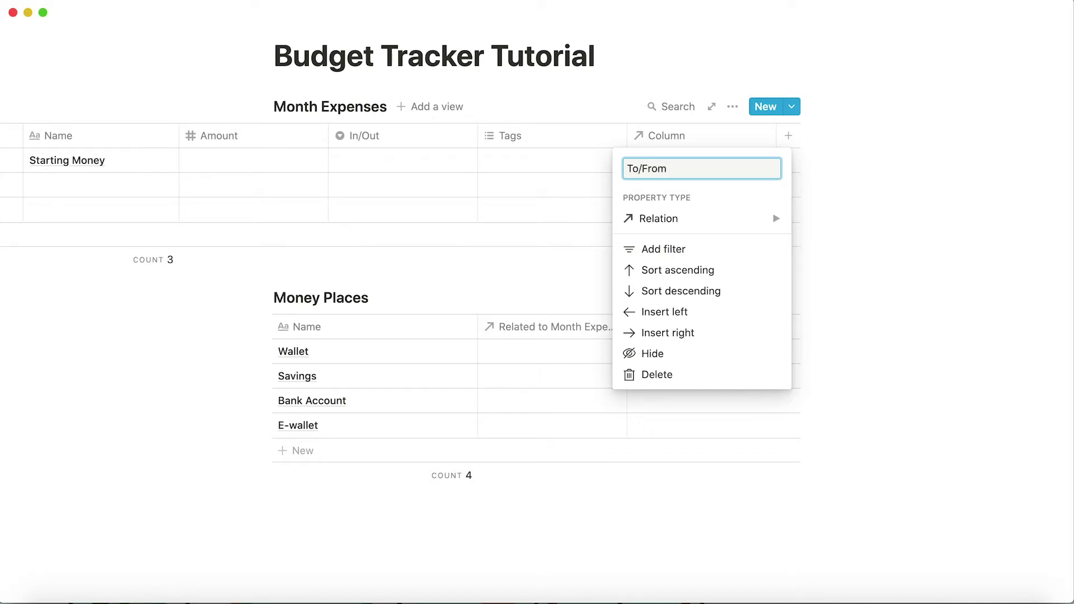
pyautogui.click(897, 211)
# - Set the Starting Money row's Amount to 200 and relate it to Wallet under To/From Where?
pyautogui.hscroll(-2, 384, 210)
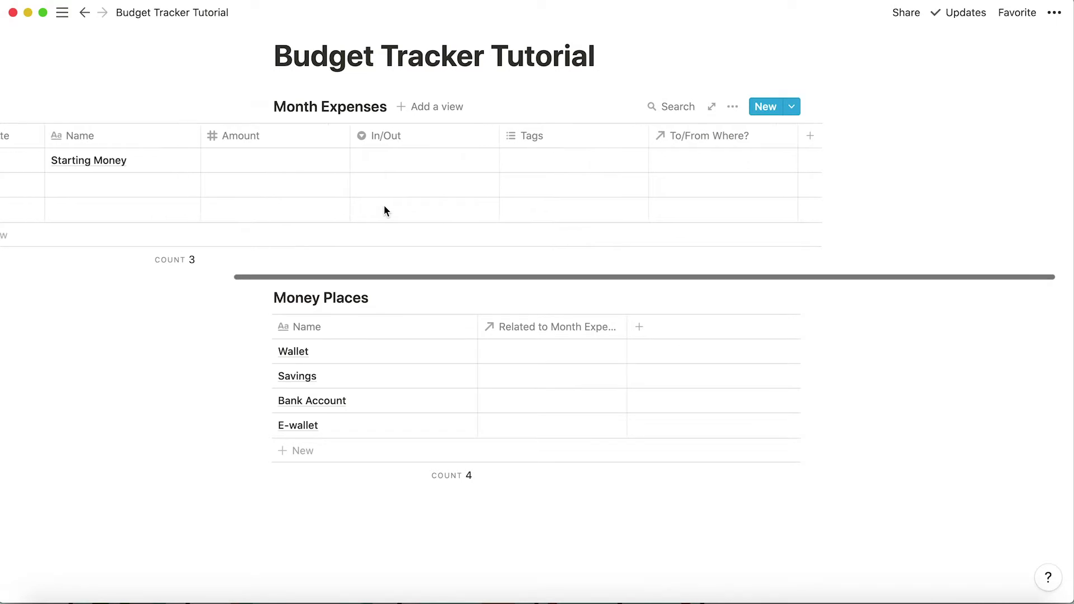
pyautogui.click(247, 159)
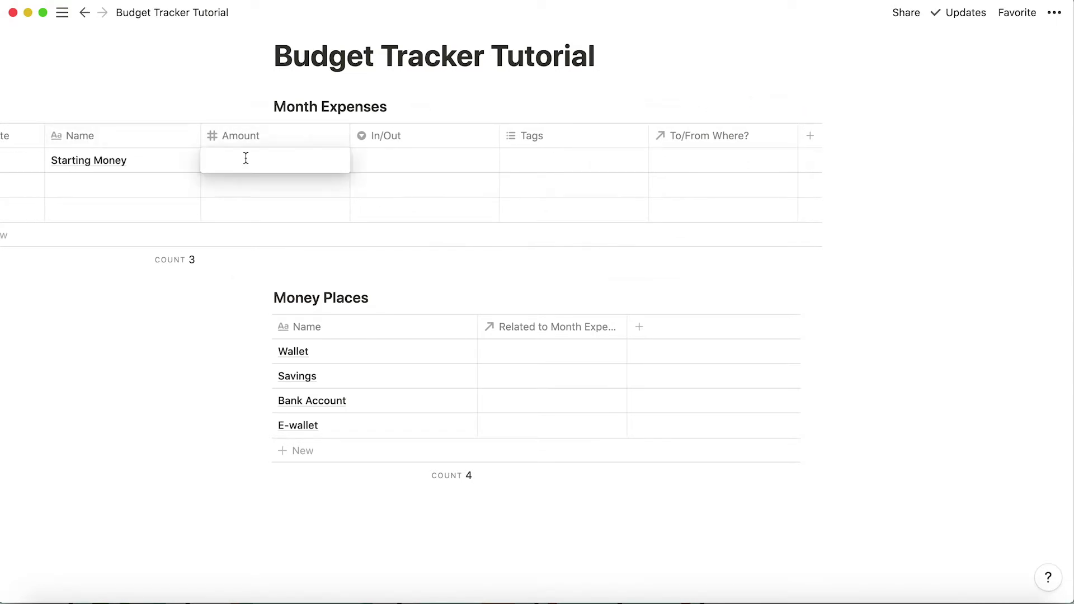
pyautogui.write('200')
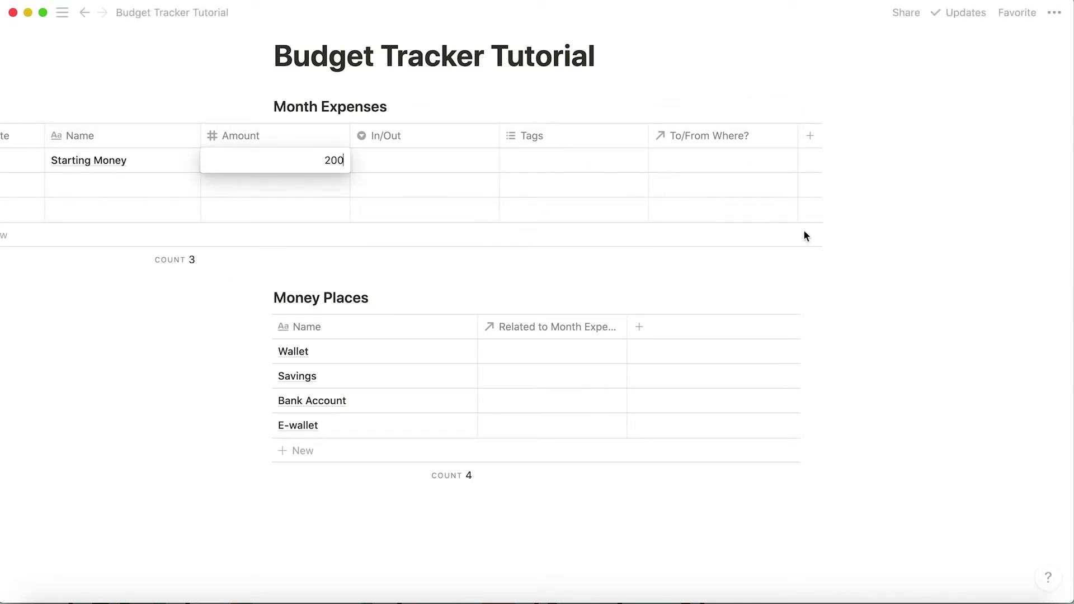
pyautogui.press('Return')
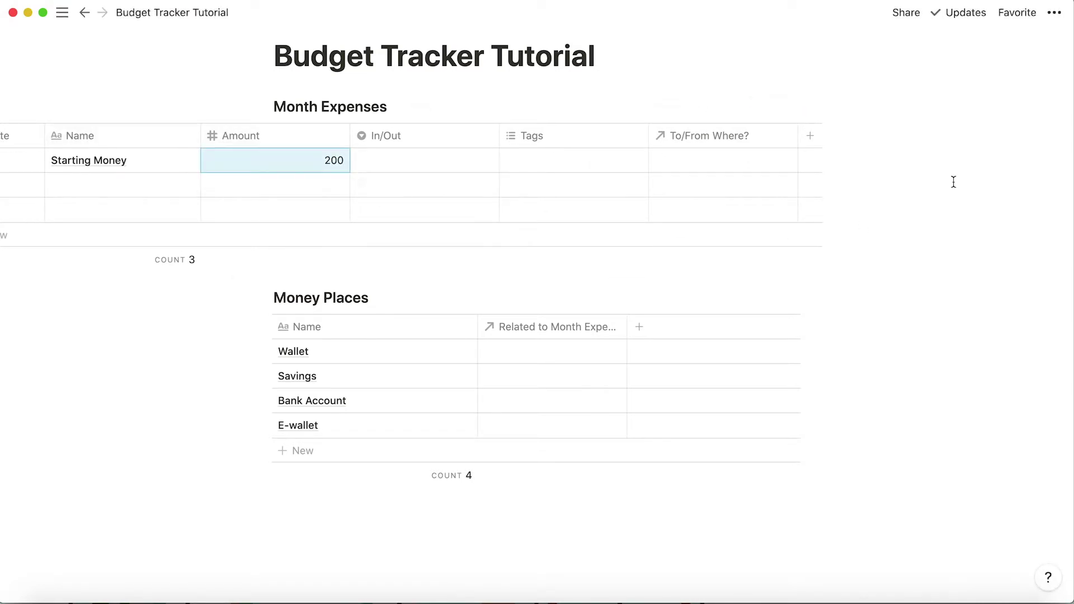
pyautogui.click(683, 163)
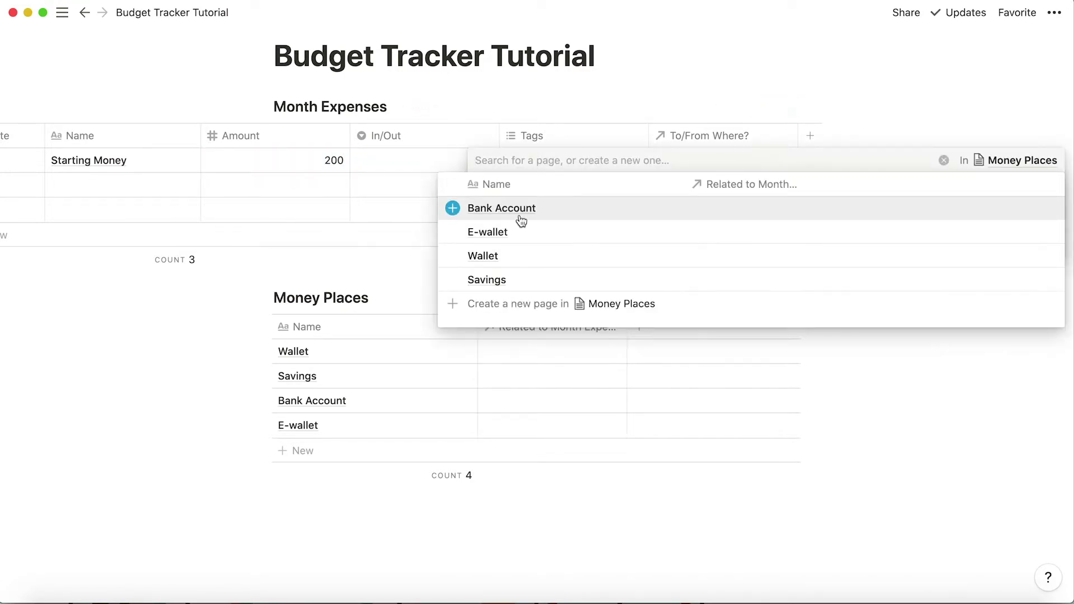
pyautogui.click(505, 258)
pyautogui.click(894, 108)
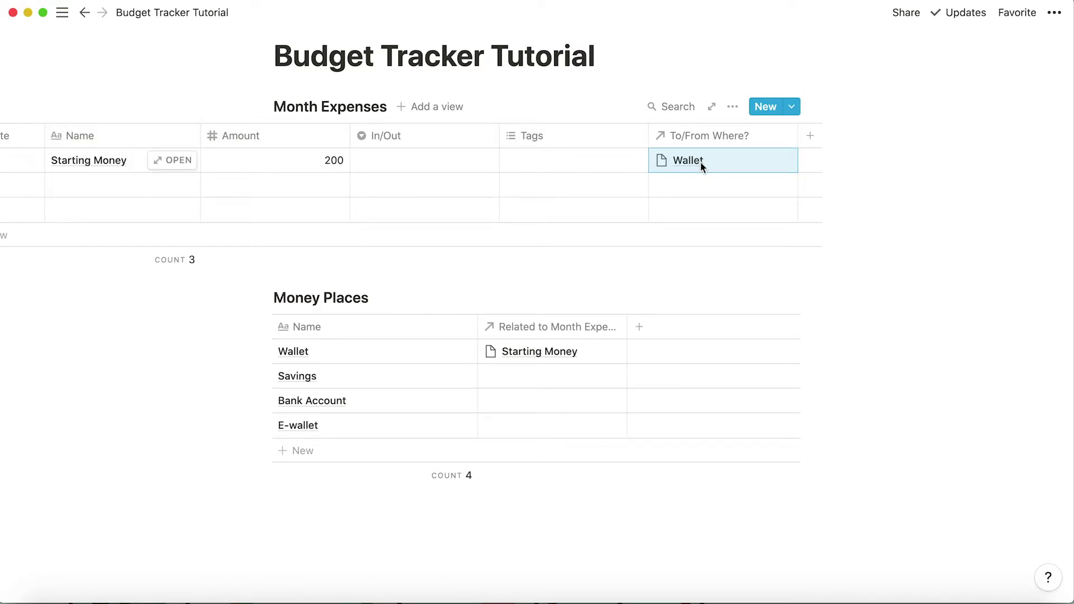
# - Add a new text column to the Money Places table, keeping its default name
pyautogui.click(658, 336)
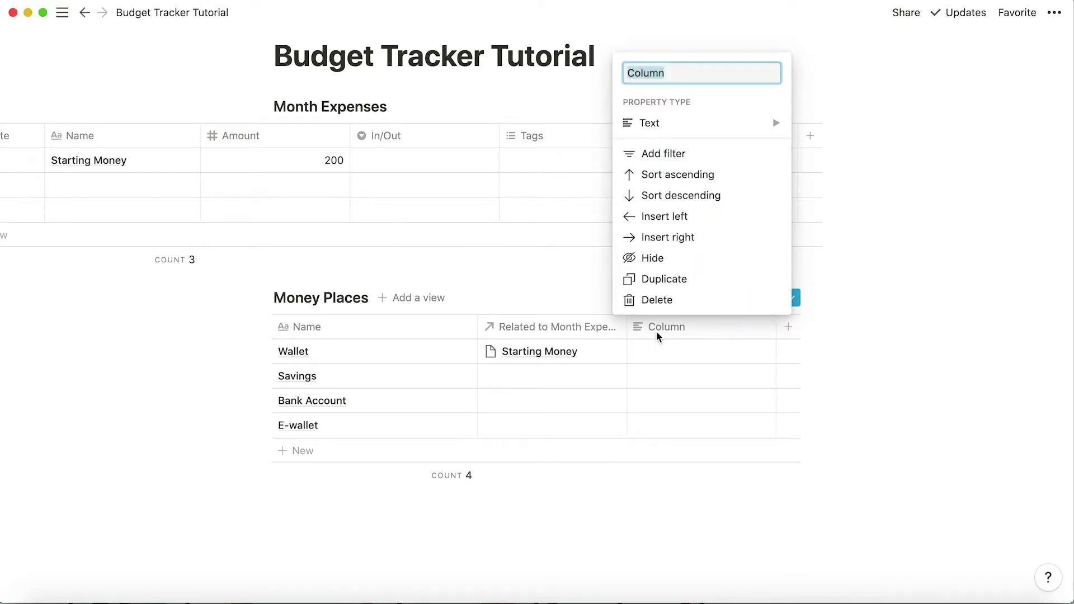
pyautogui.click(932, 236)
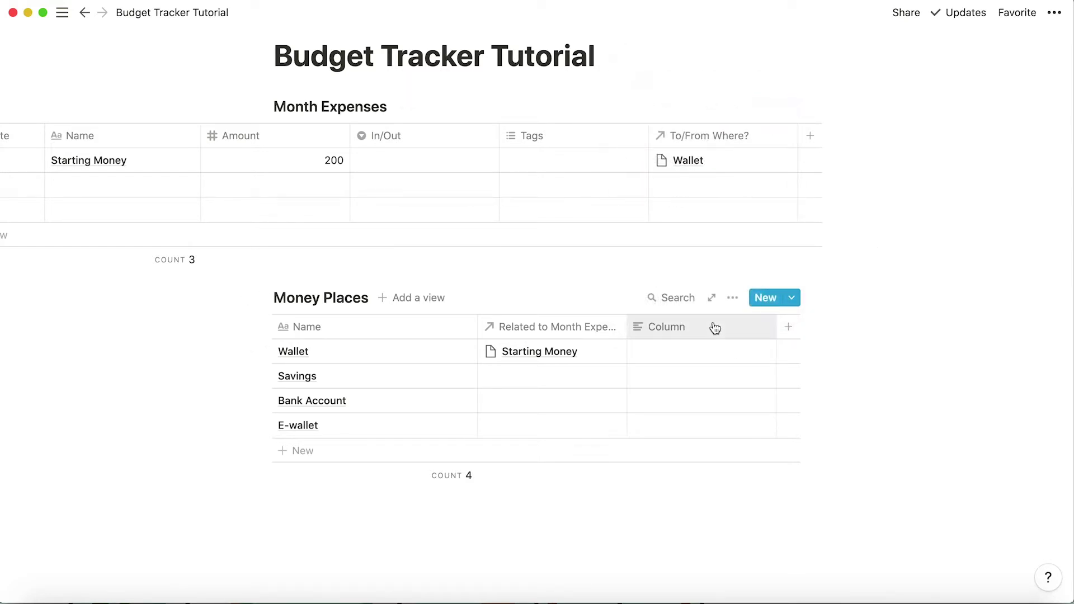
# - Add a Formula column to the Month Expenses table and place it between Tags and To/From Where?
pyautogui.click(810, 137)
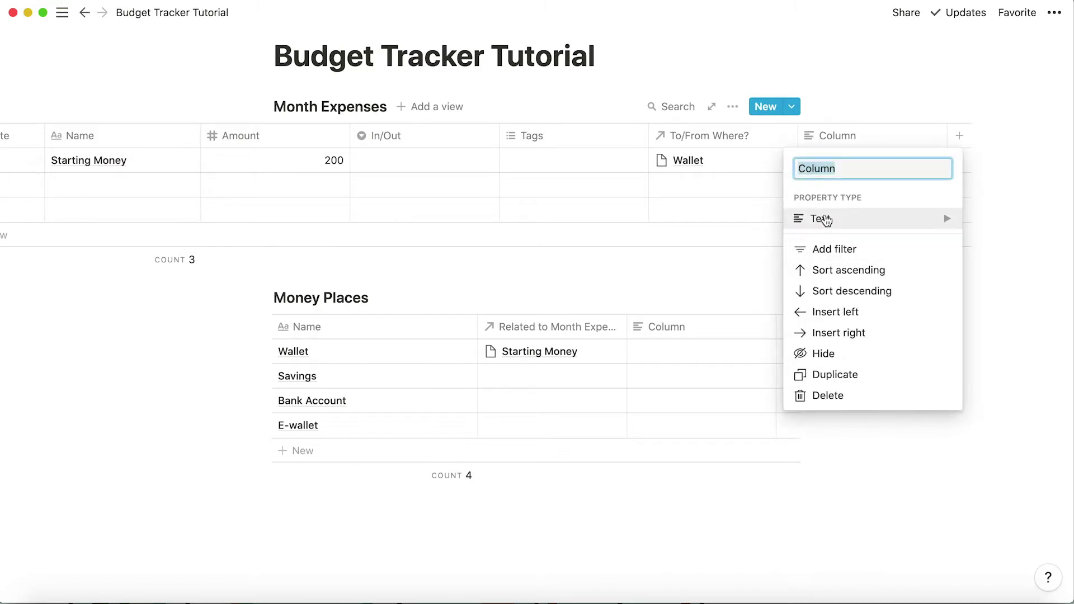
pyautogui.click(821, 218)
pyautogui.click(696, 353)
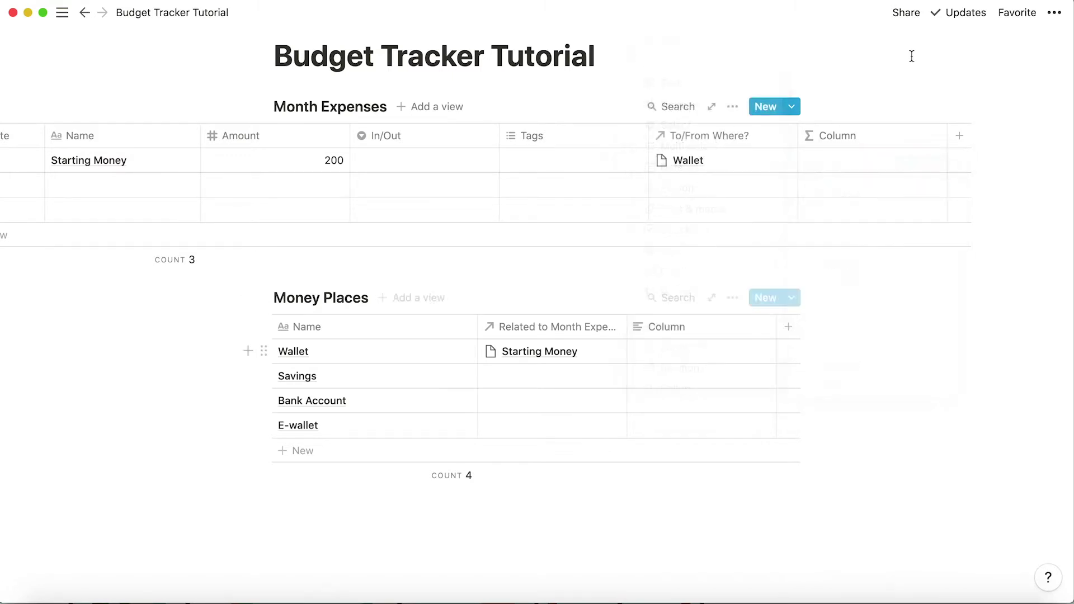
pyautogui.moveTo(839, 136); pyautogui.dragTo(726, 144)
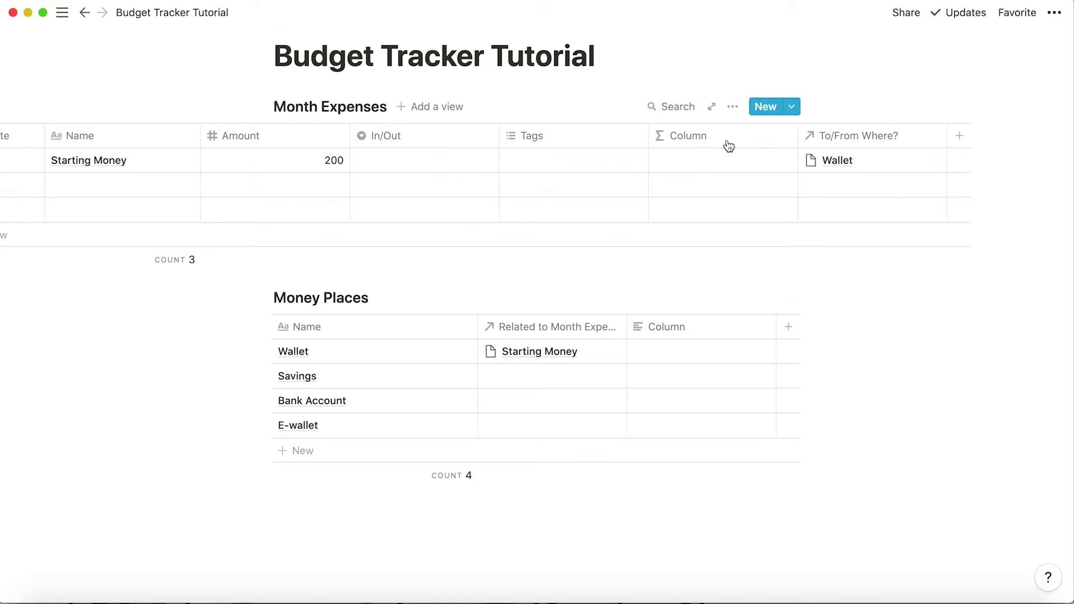
pyautogui.click(683, 146)
pyautogui.click(695, 253)
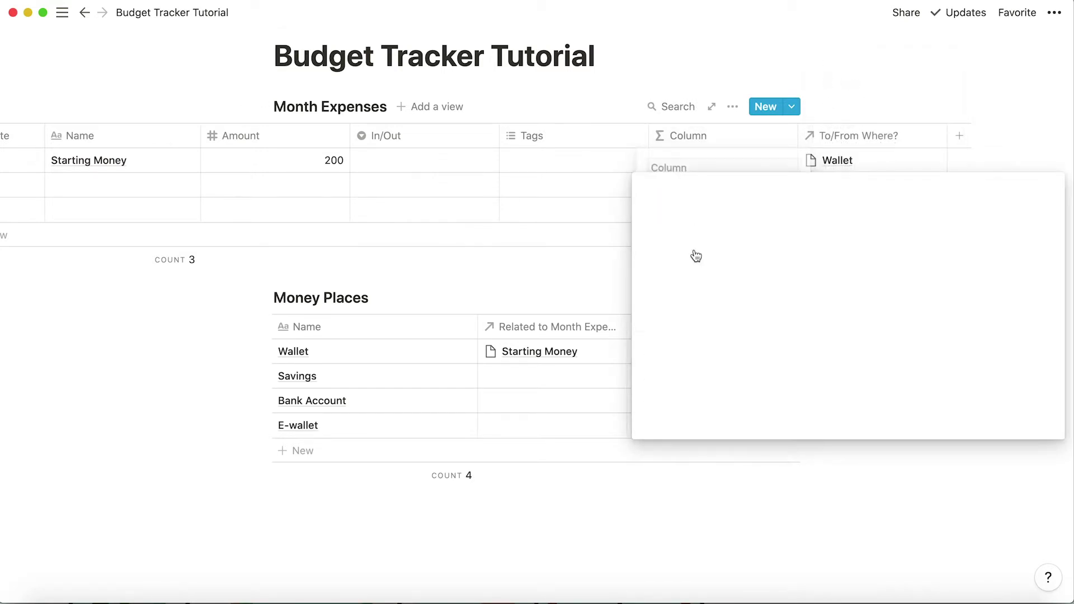
pyautogui.scroll(-15, 669, 391)
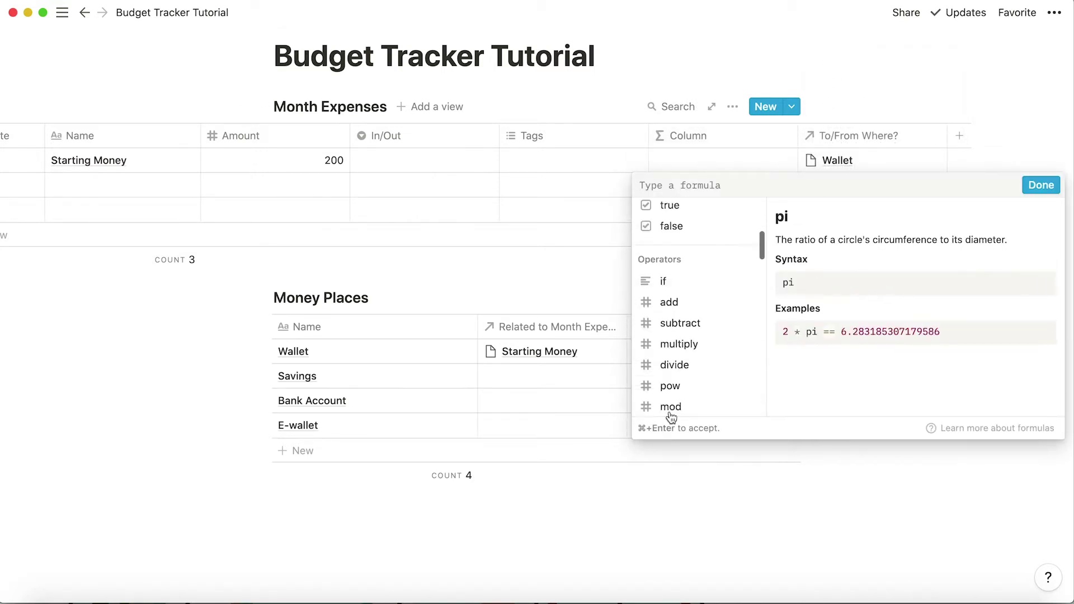
pyautogui.scroll(20, 664, 299)
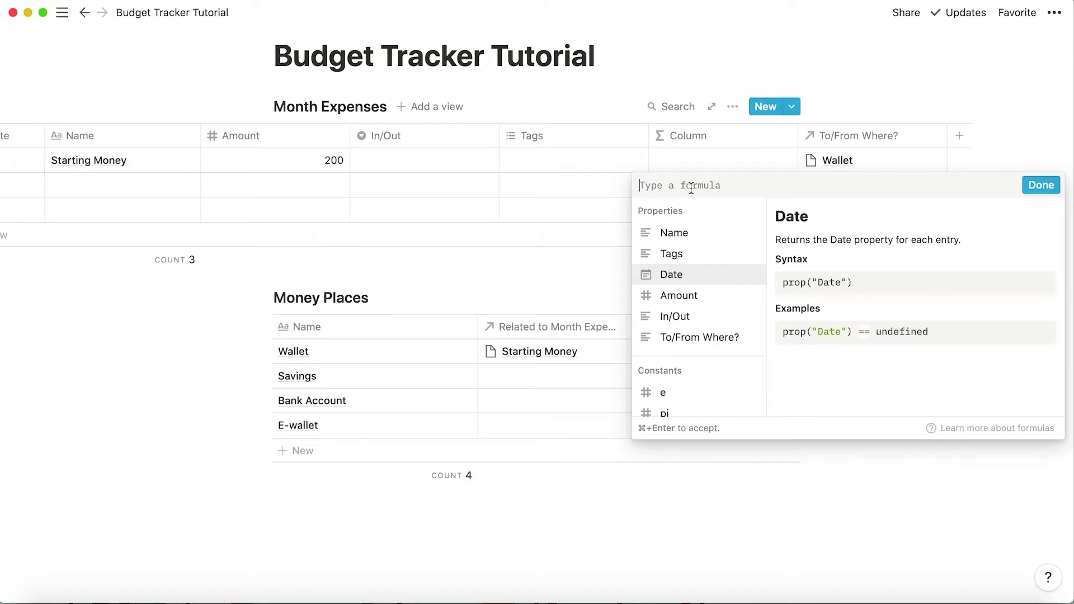
pyautogui.write('if')
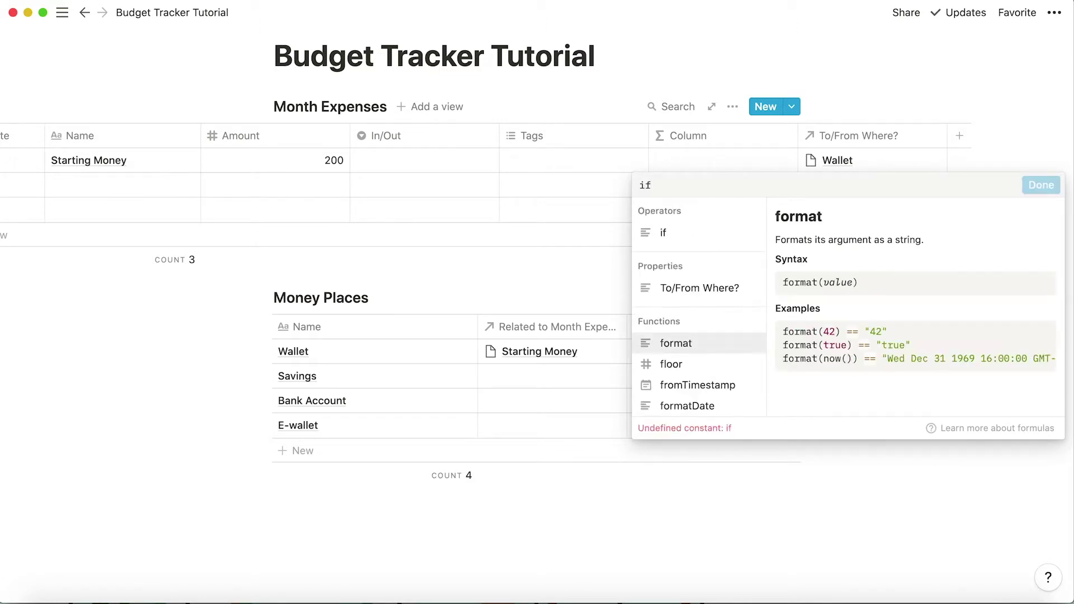
pyautogui.write('(')
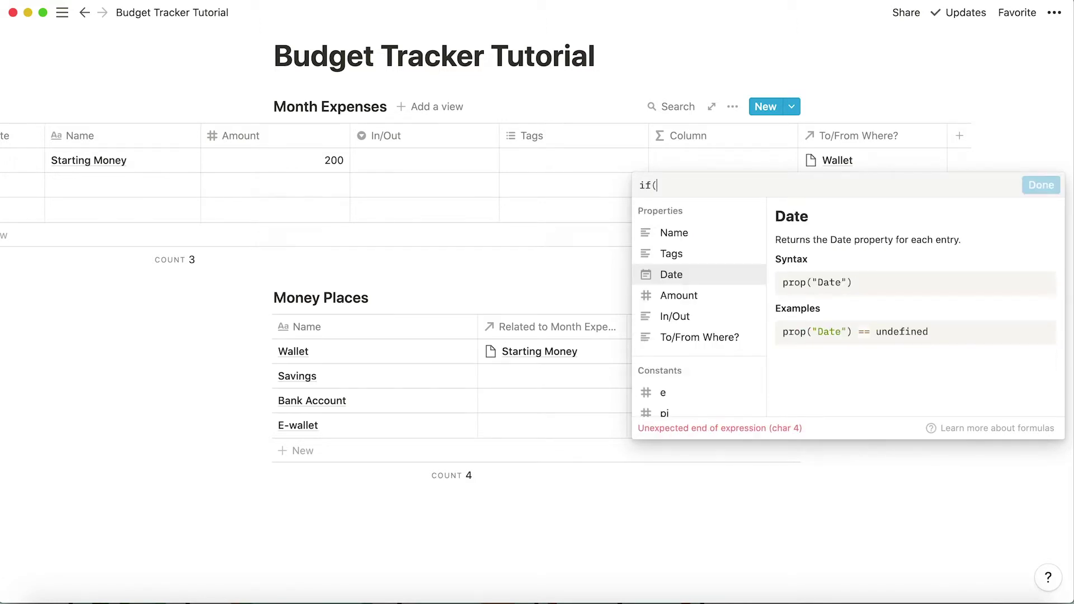
pyautogui.press('Up')
pyautogui.press('Up')
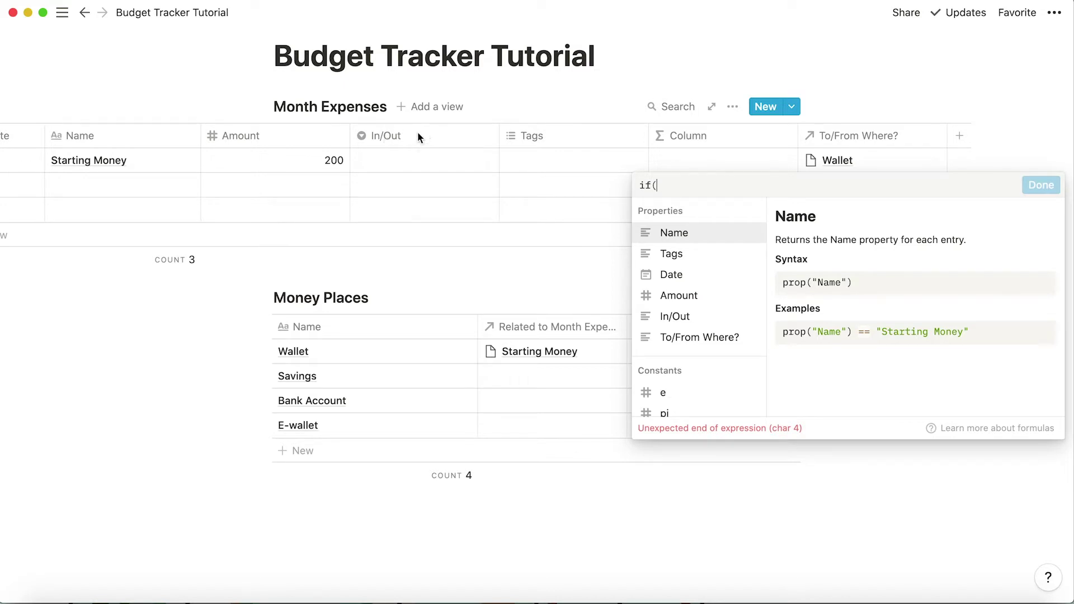
pyautogui.press('Escape')
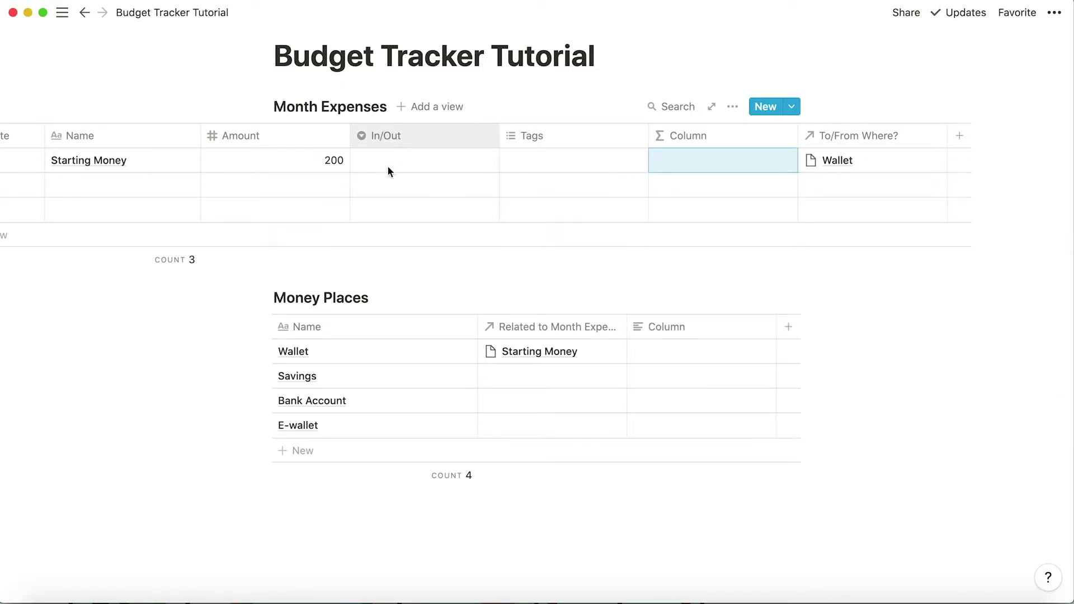
pyautogui.click(381, 134)
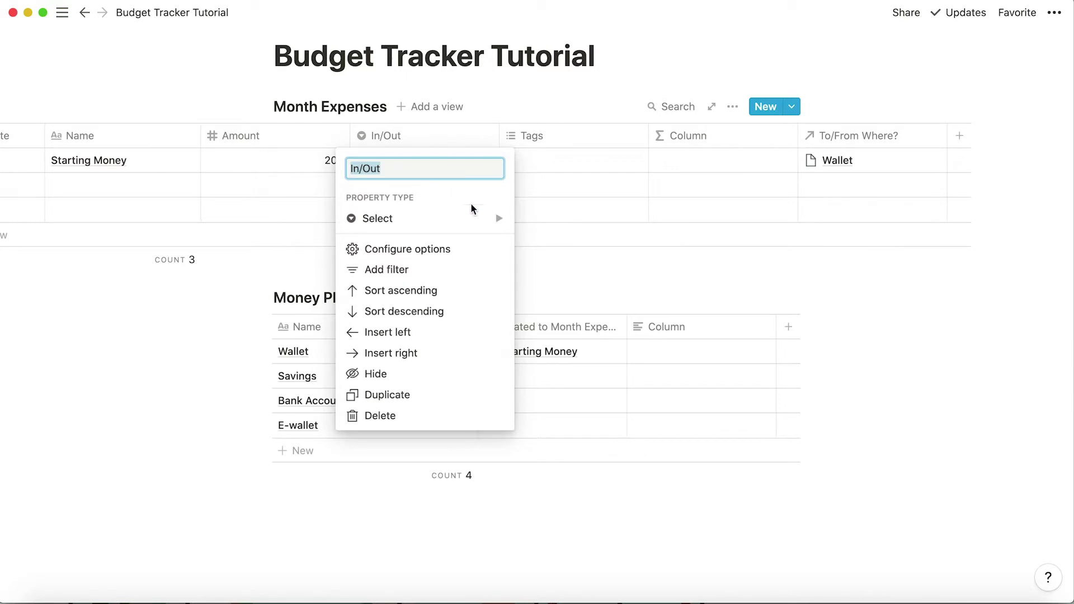
pyautogui.click(739, 151)
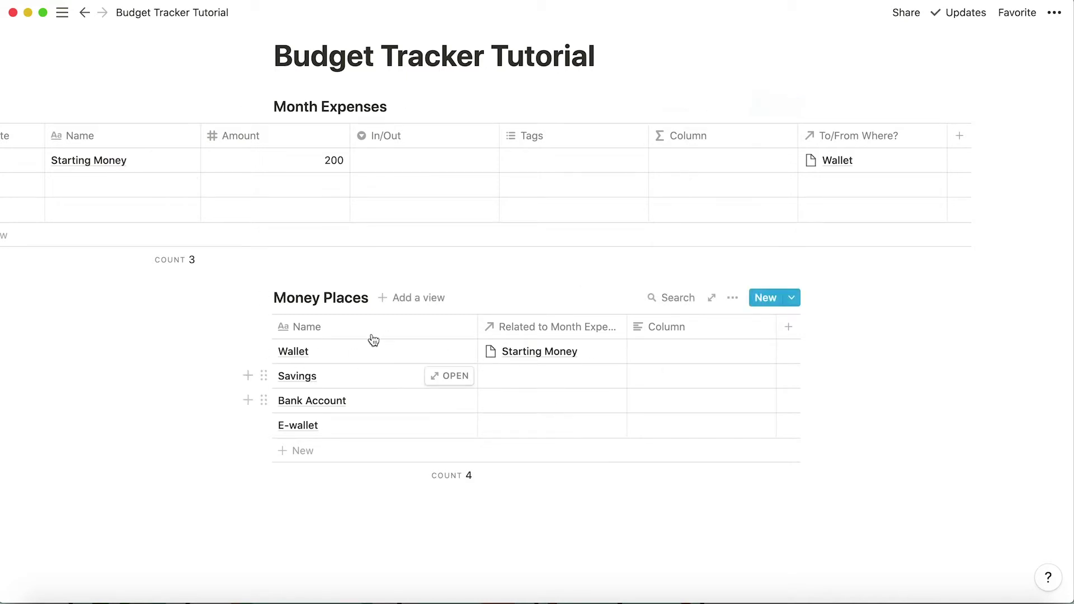
# - Rename the formula column in the Month Expenses table as Add or No
pyautogui.click(682, 141)
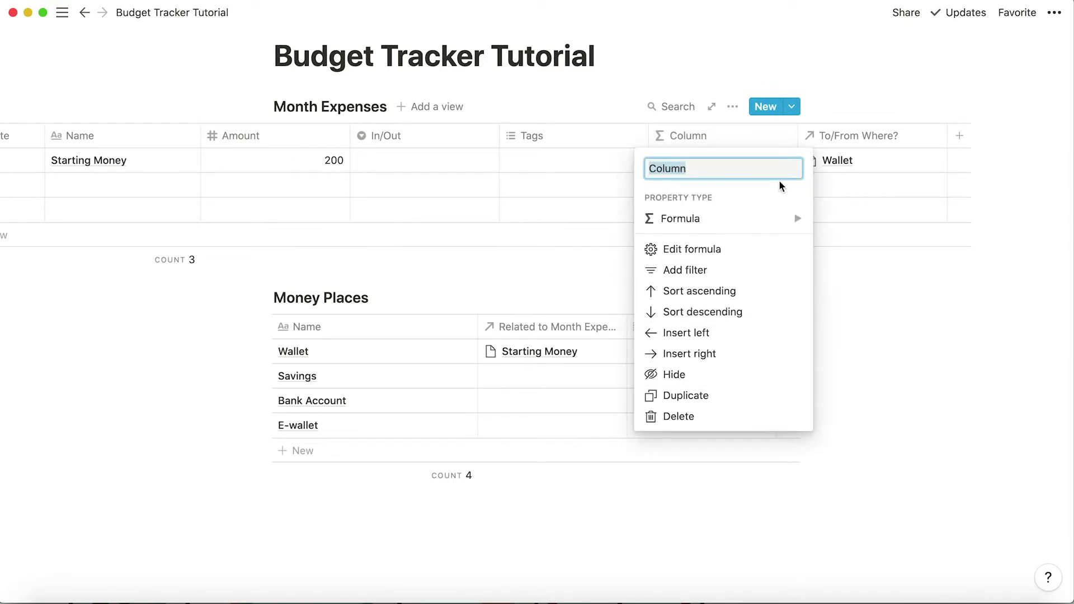
pyautogui.write('Add or No')
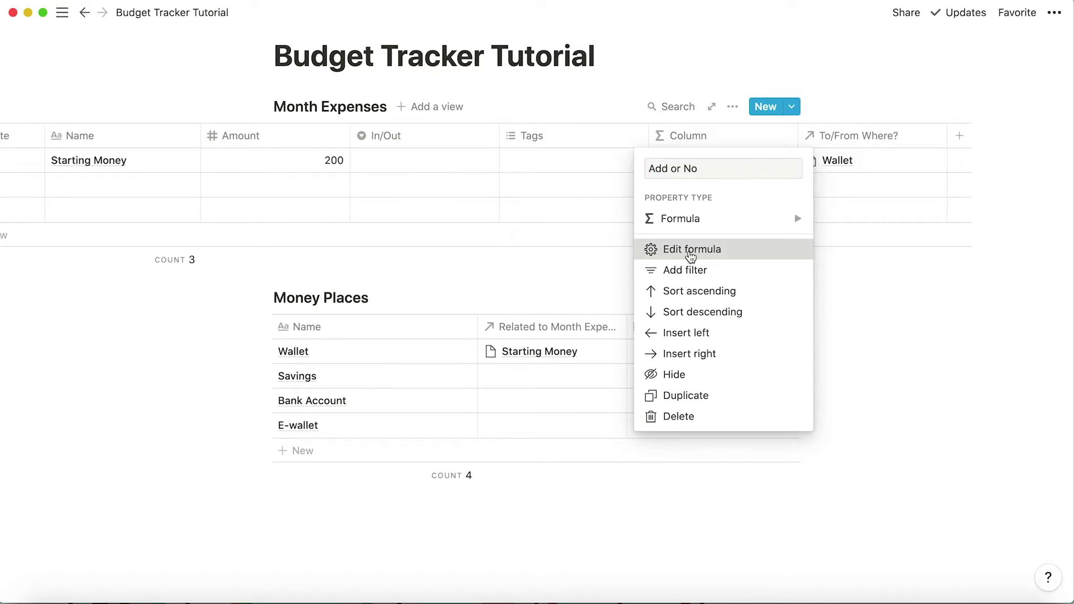
# - Set the Add or No column's formula to if(prop("In/Out")=="Income",prop("Amount"),prop("Amount")*-1)
pyautogui.click(691, 252)
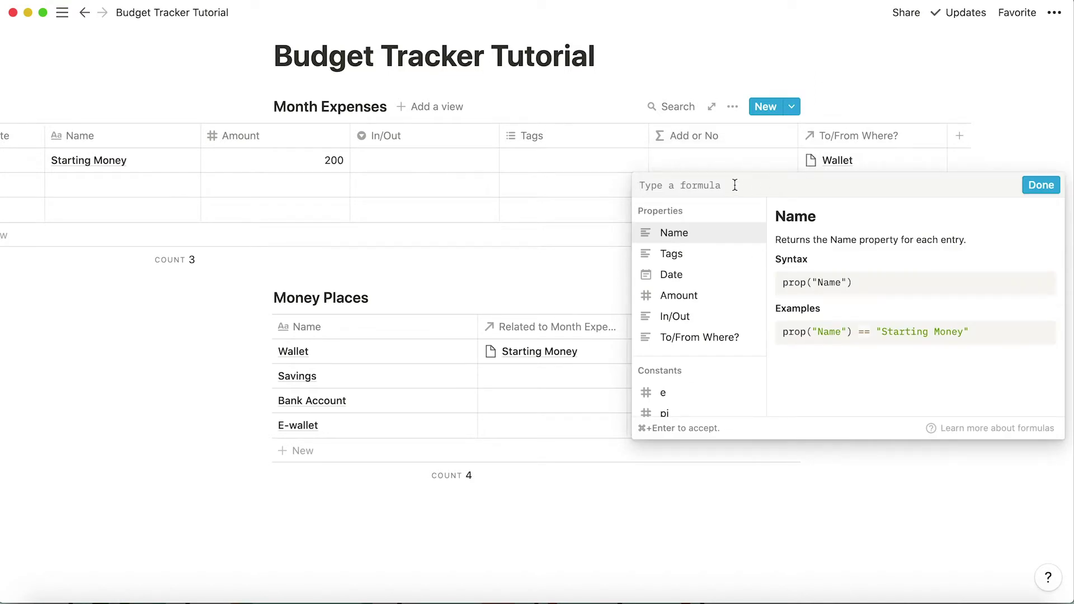
pyautogui.write('if')
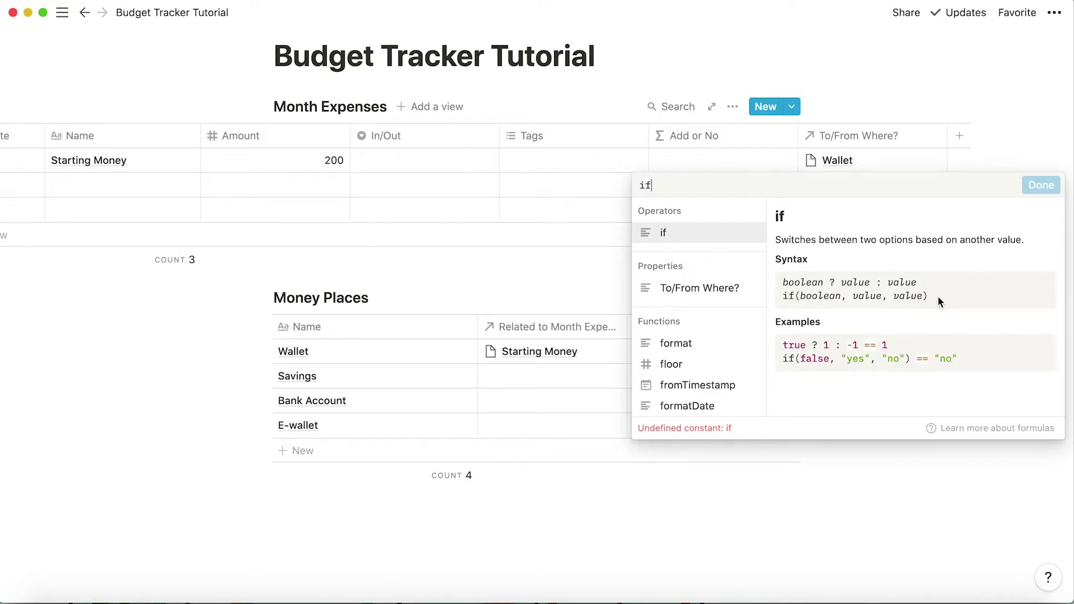
pyautogui.write('(')
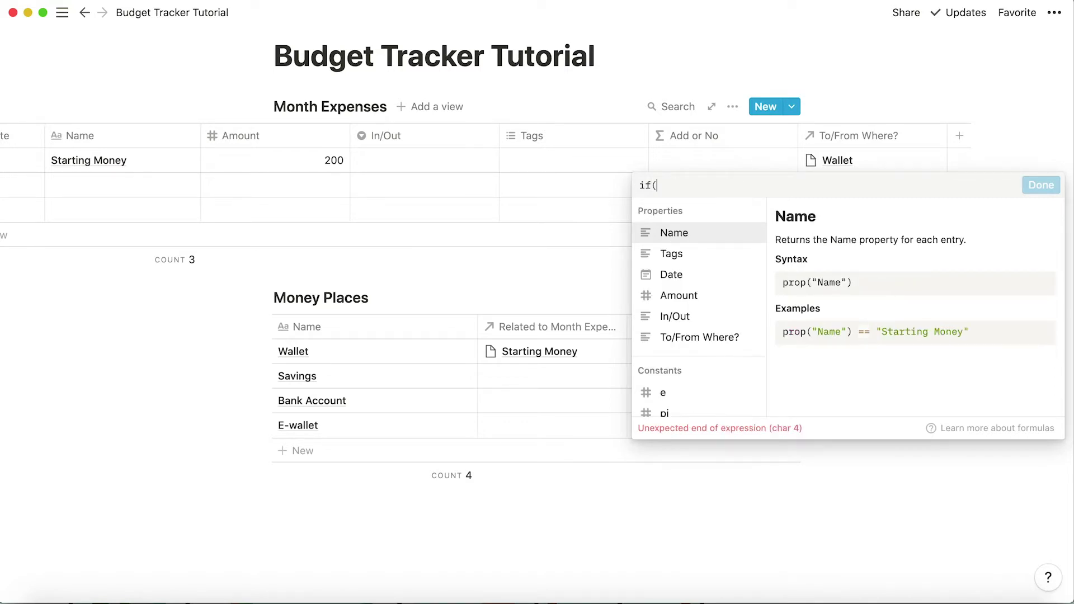
pyautogui.click(679, 316)
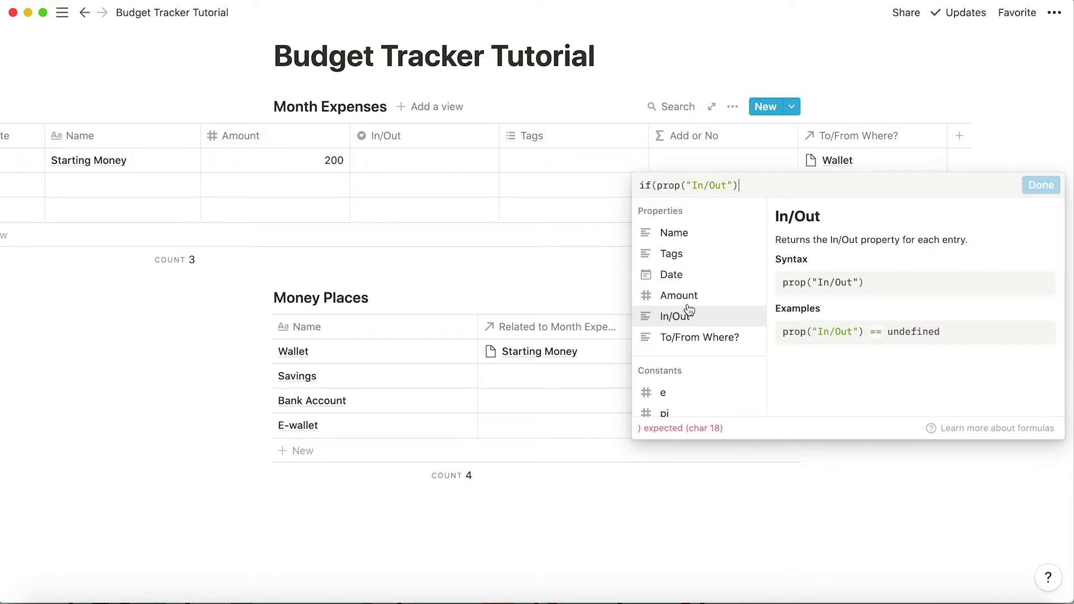
pyautogui.write('==')
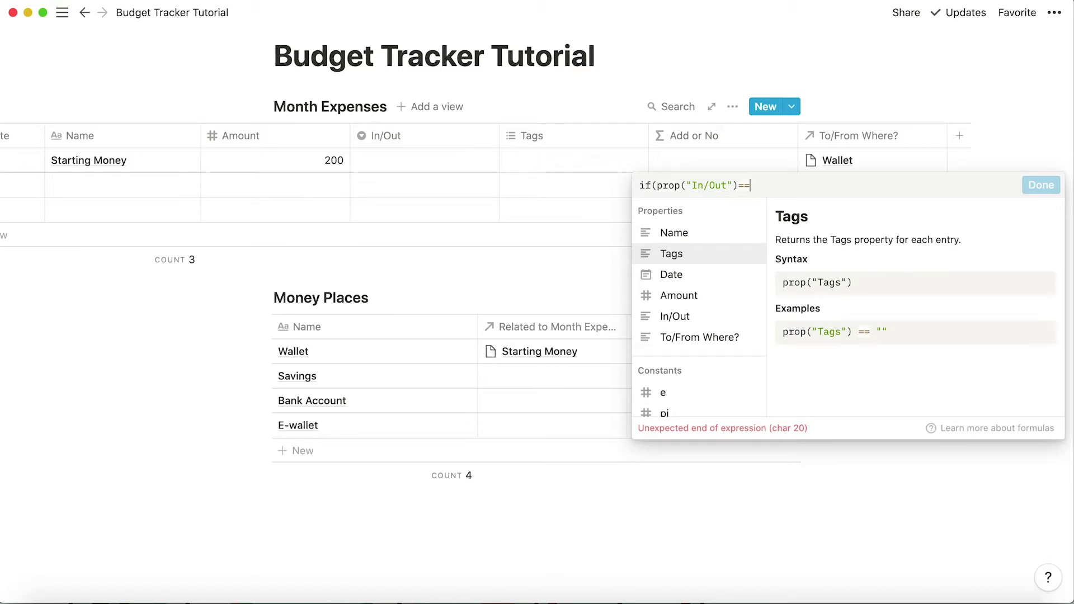
pyautogui.write('"')
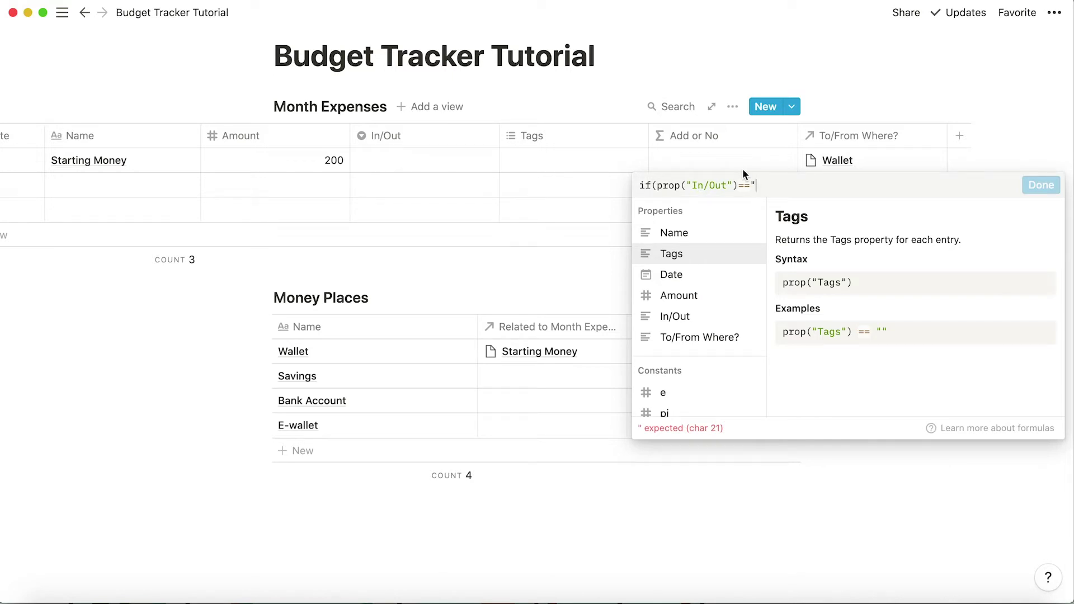
pyautogui.write('ncome"')
pyautogui.write(',')
pyautogui.click(678, 295)
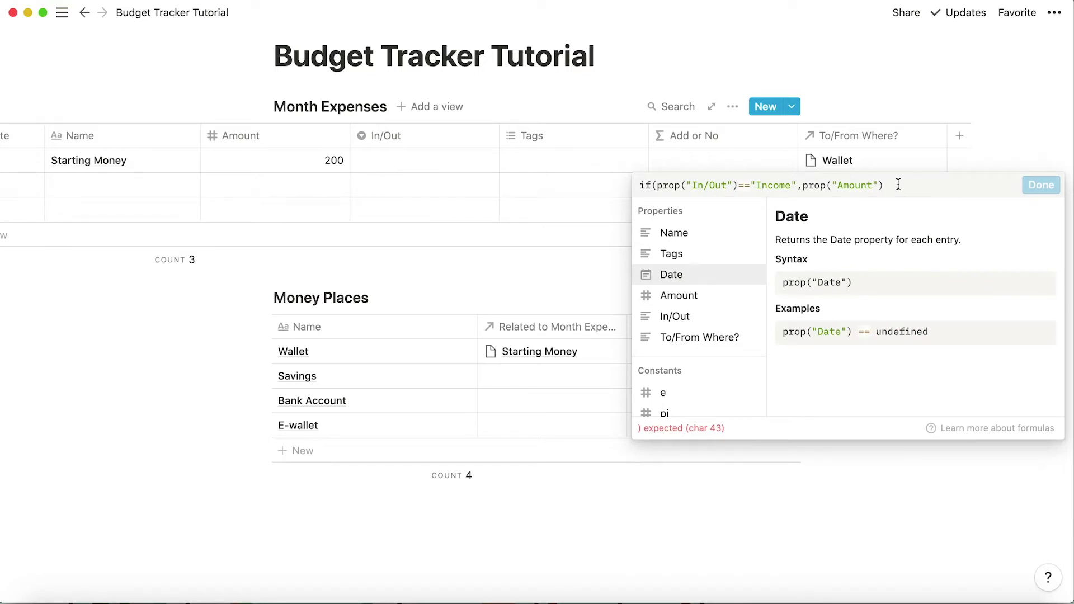
pyautogui.write(',')
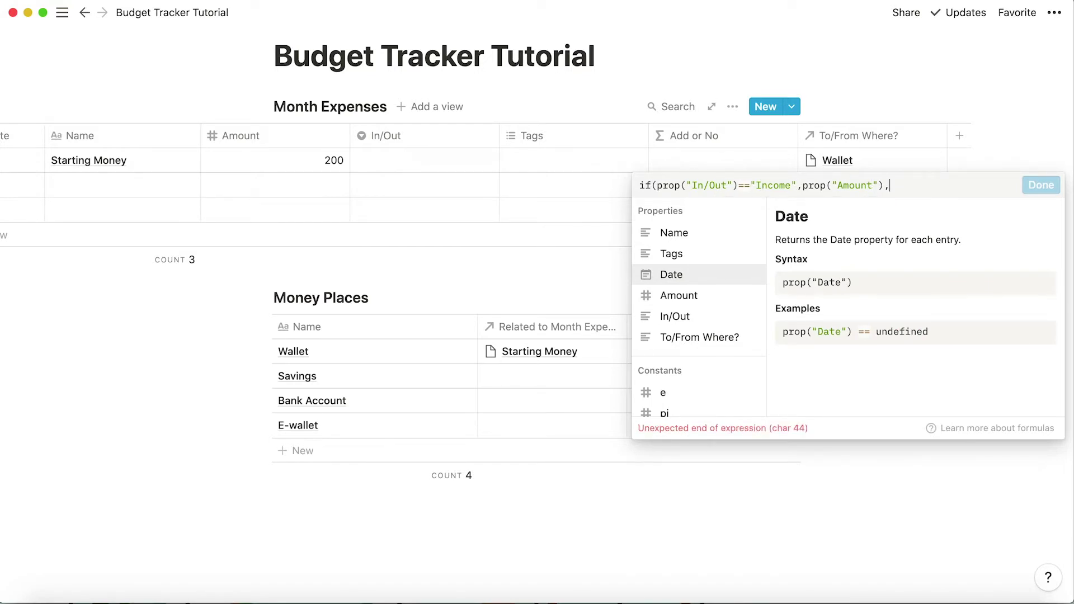
pyautogui.click(696, 301)
pyautogui.write('*-1')
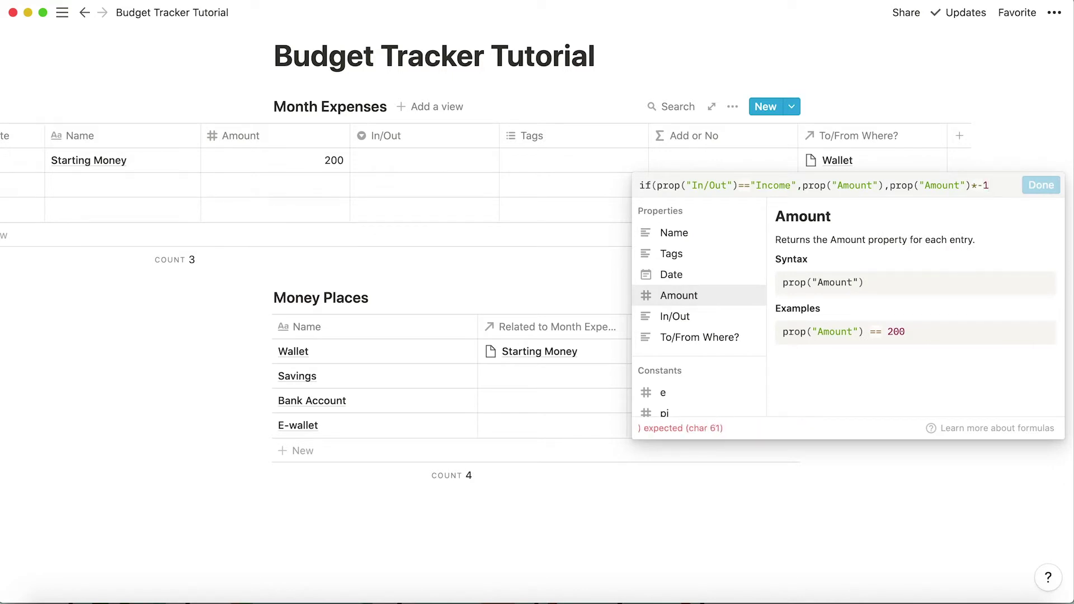
pyautogui.write(')')
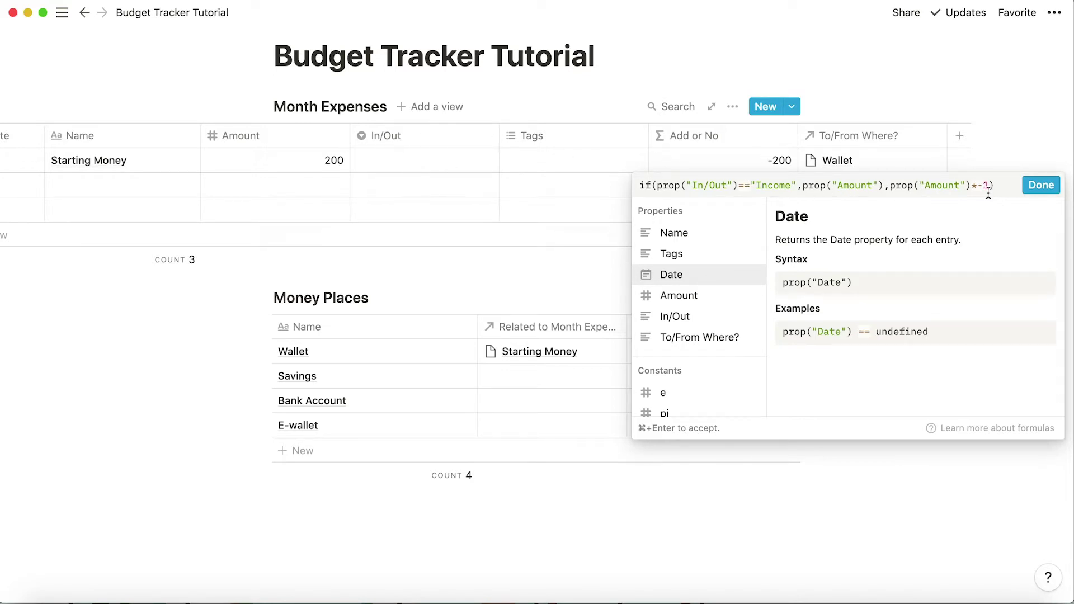
pyautogui.click(1040, 185)
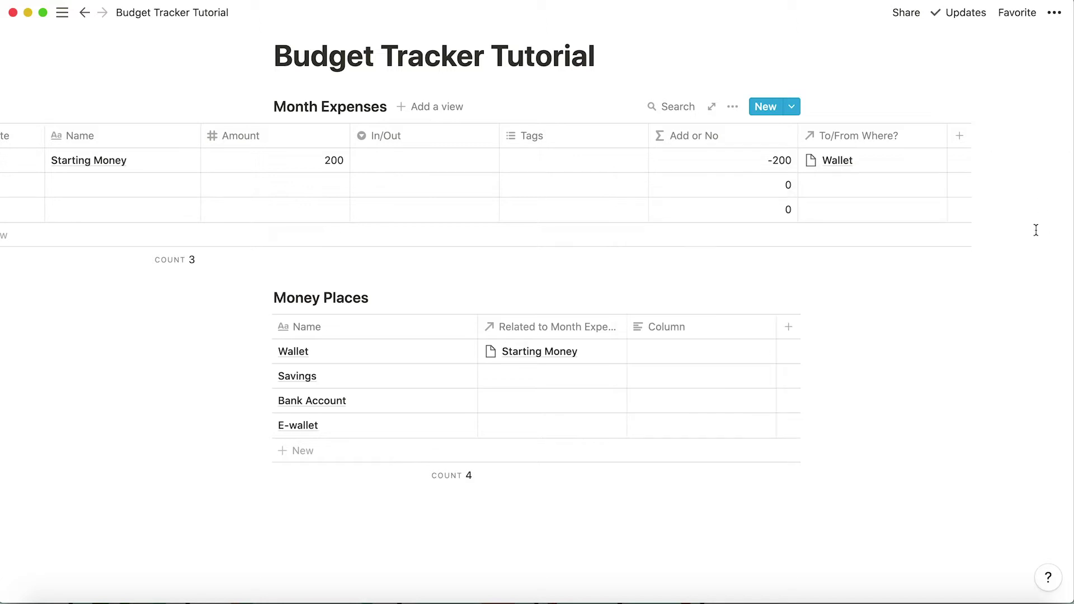
# - Change the property type of the unnamed text column in the Money Places table to Rollup
pyautogui.hscroll(3, 808, 213)
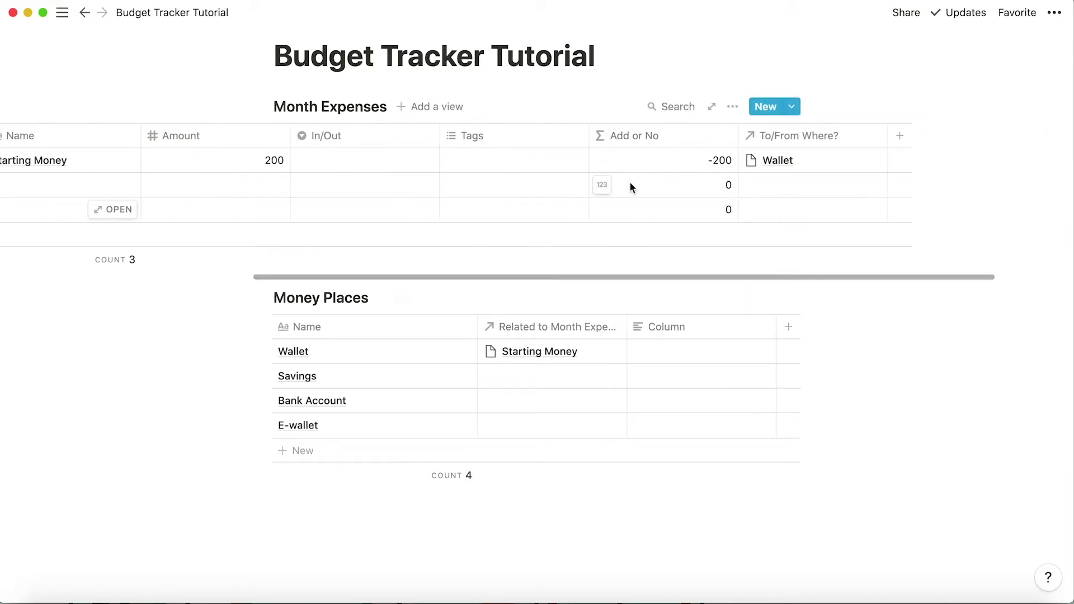
pyautogui.click(644, 326)
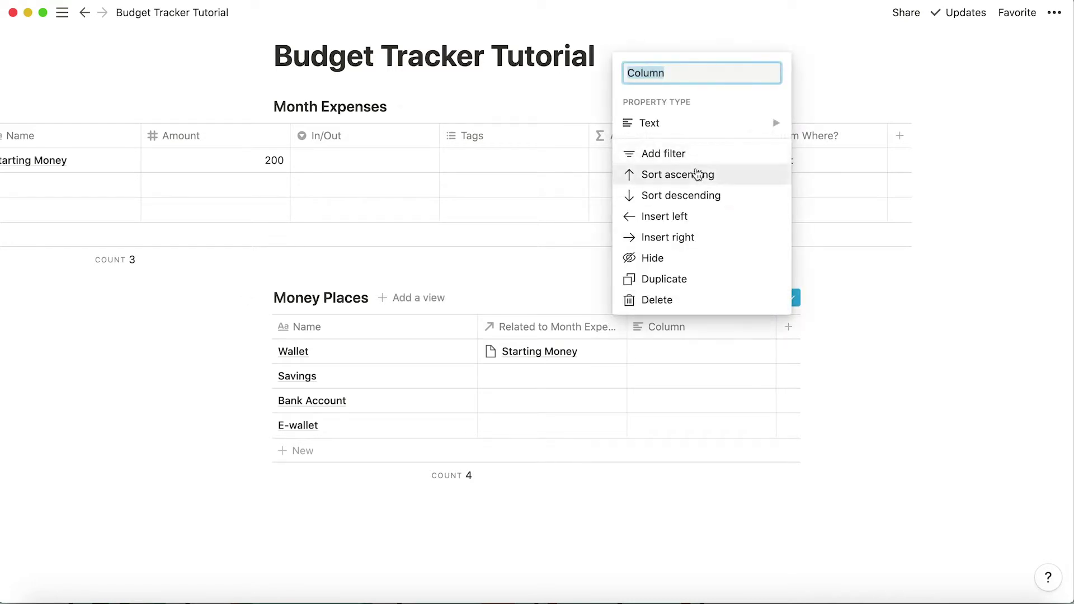
pyautogui.moveTo(693, 123)
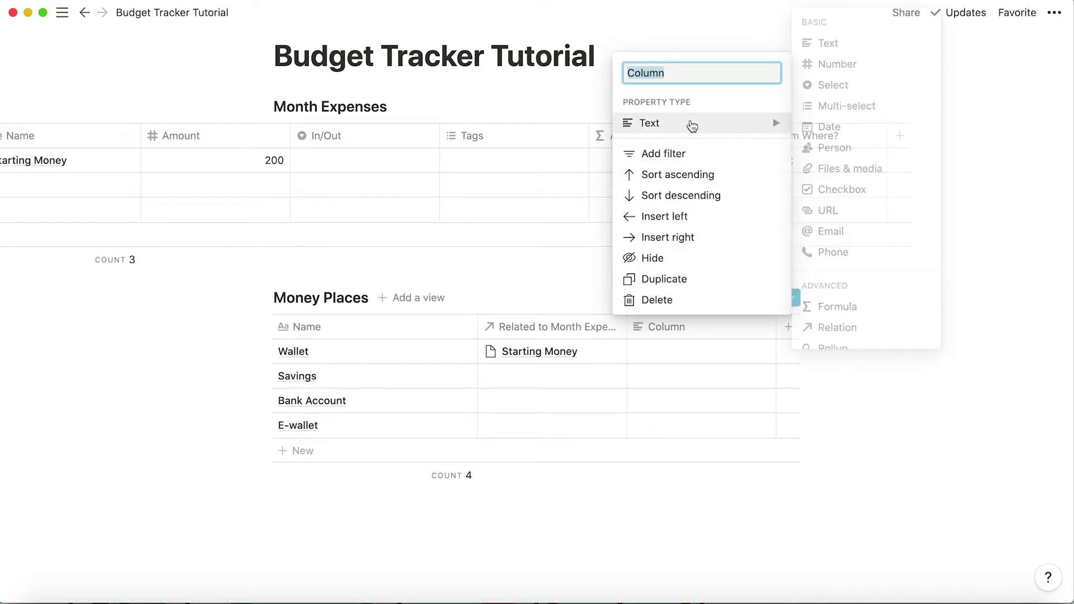
pyautogui.click(825, 340)
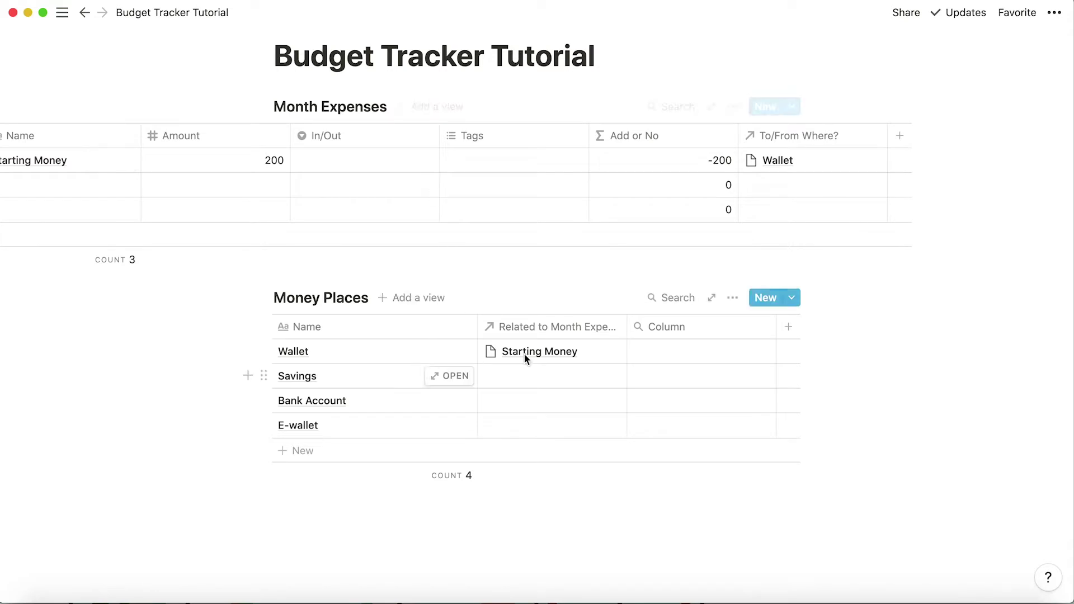
# - Rename the rollup column in the Money Places table as Month Money
pyautogui.hscroll(-3, 245, 237)
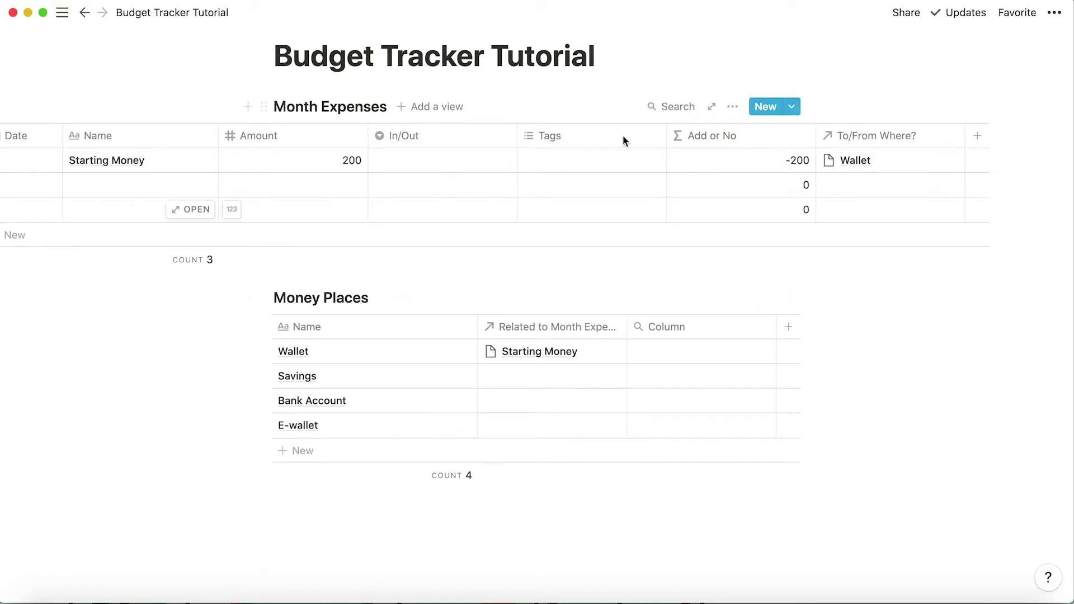
pyautogui.click(687, 331)
pyautogui.write('Mon')
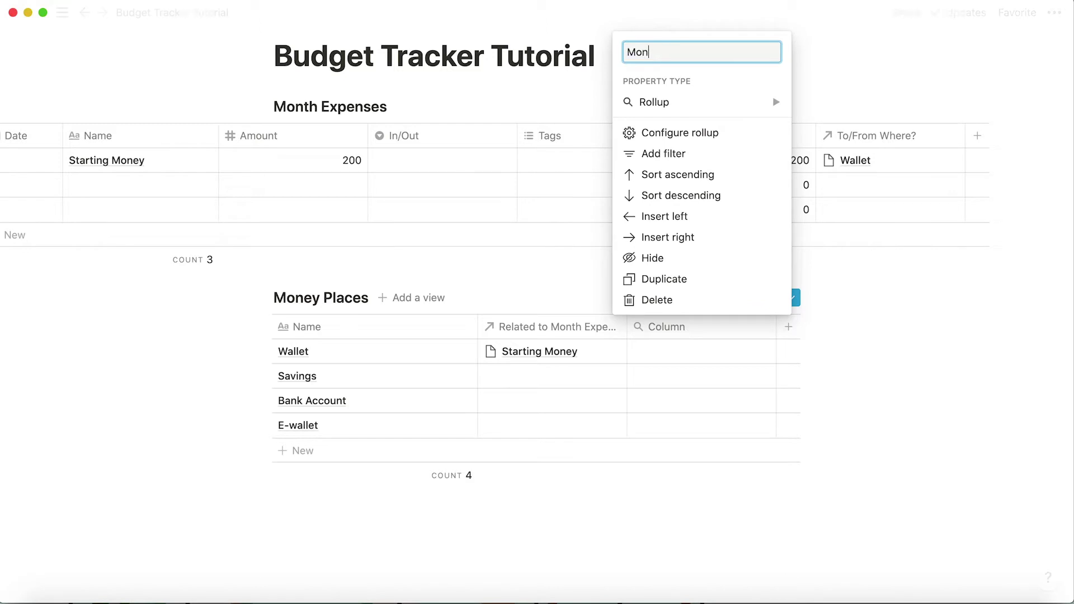
pyautogui.write('th Money')
pyautogui.click(976, 417)
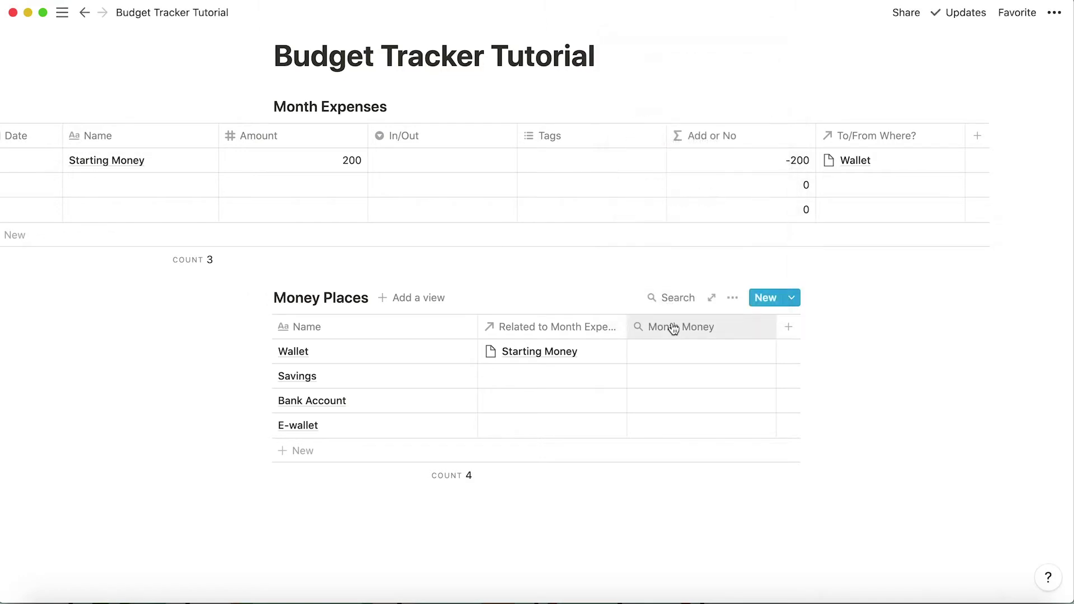
# - Configure the Month Money rollup to use the Related to Month Expenses relation, the Add or No property and the Sum calculation
pyautogui.click(672, 328)
pyautogui.click(692, 133)
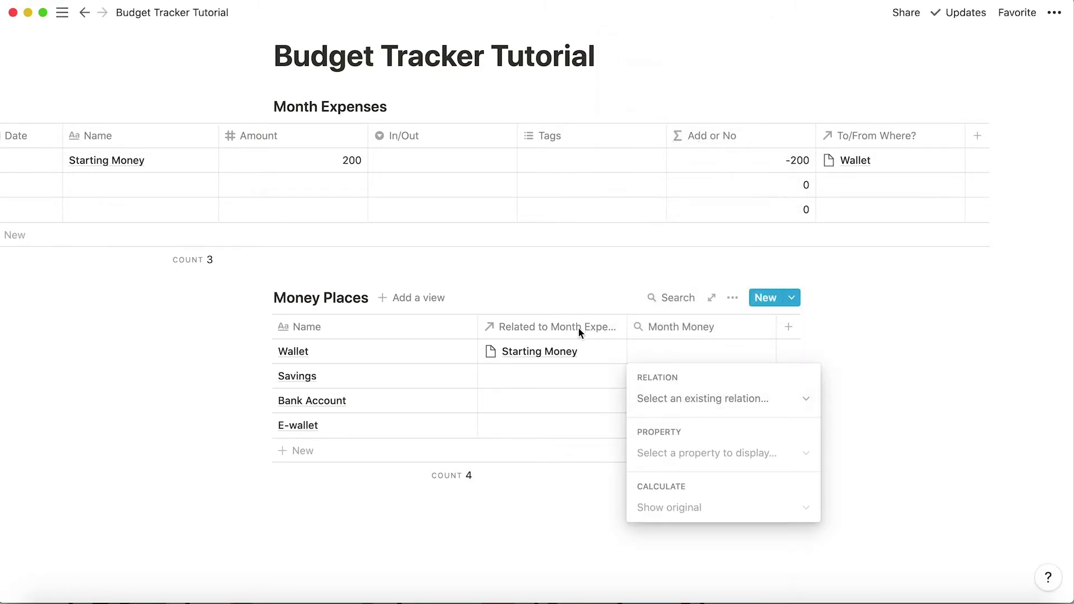
pyautogui.click(657, 400)
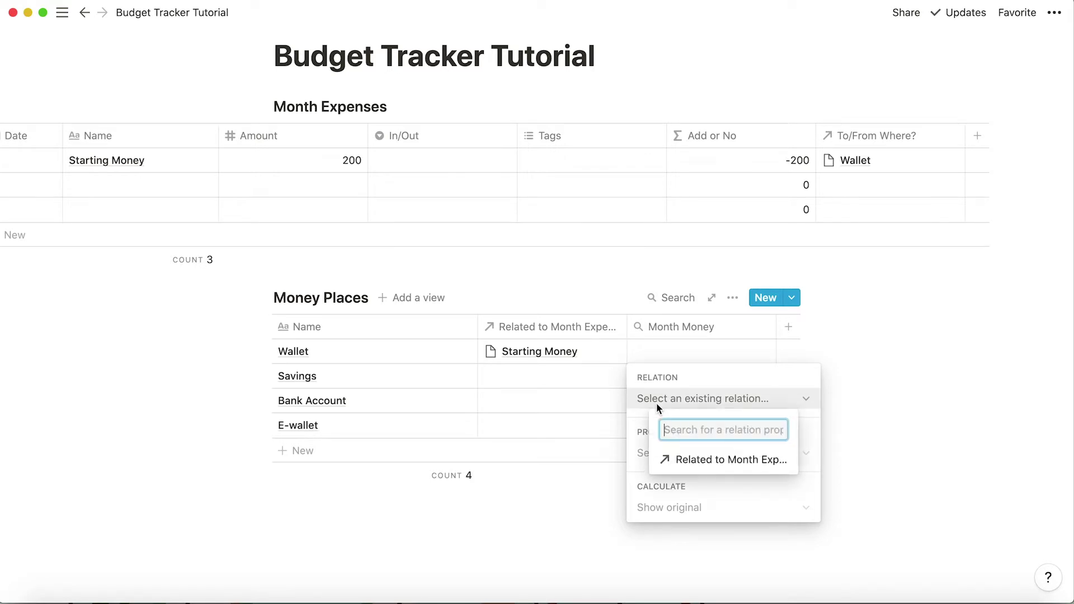
pyautogui.click(679, 459)
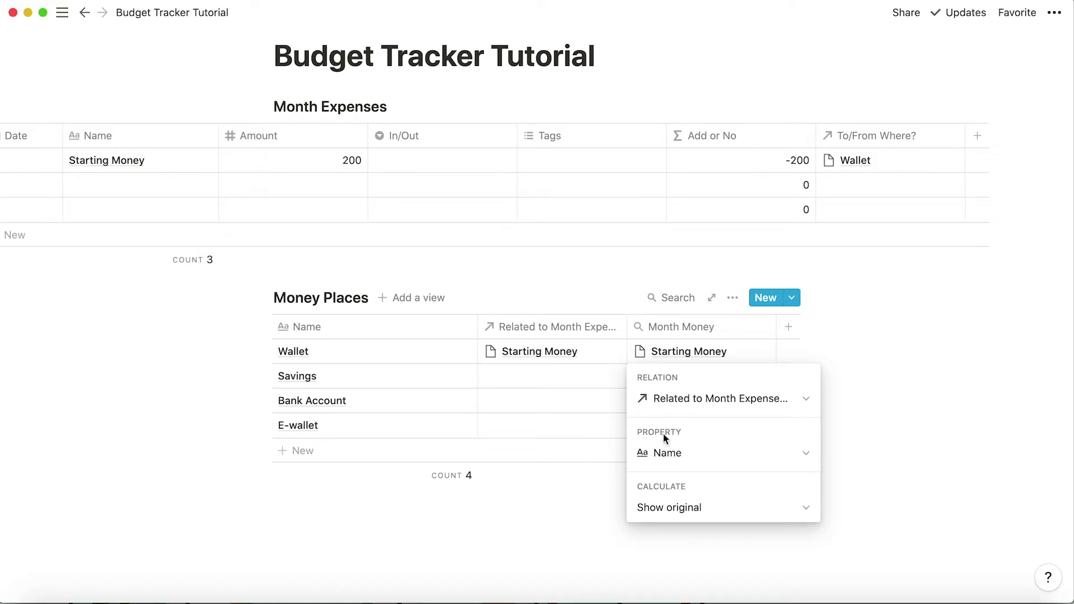
pyautogui.click(657, 454)
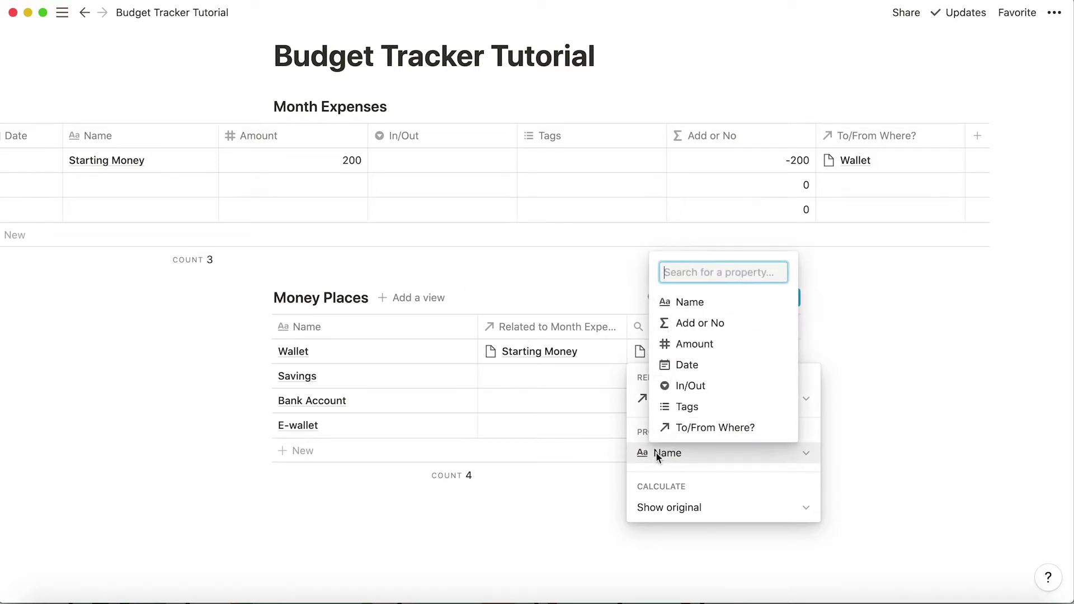
pyautogui.click(703, 323)
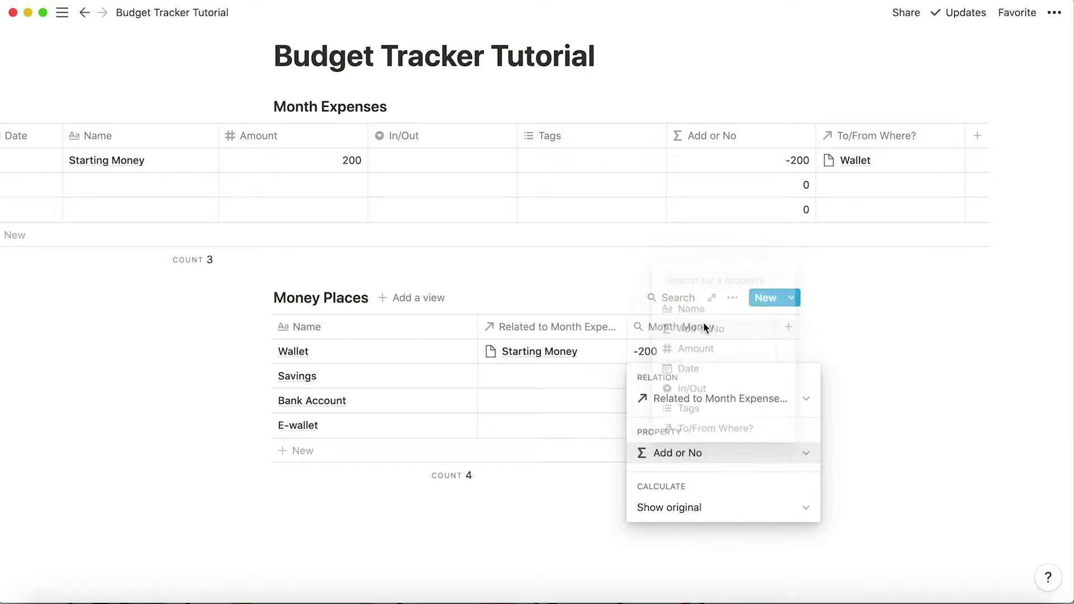
pyautogui.click(667, 508)
pyautogui.click(669, 378)
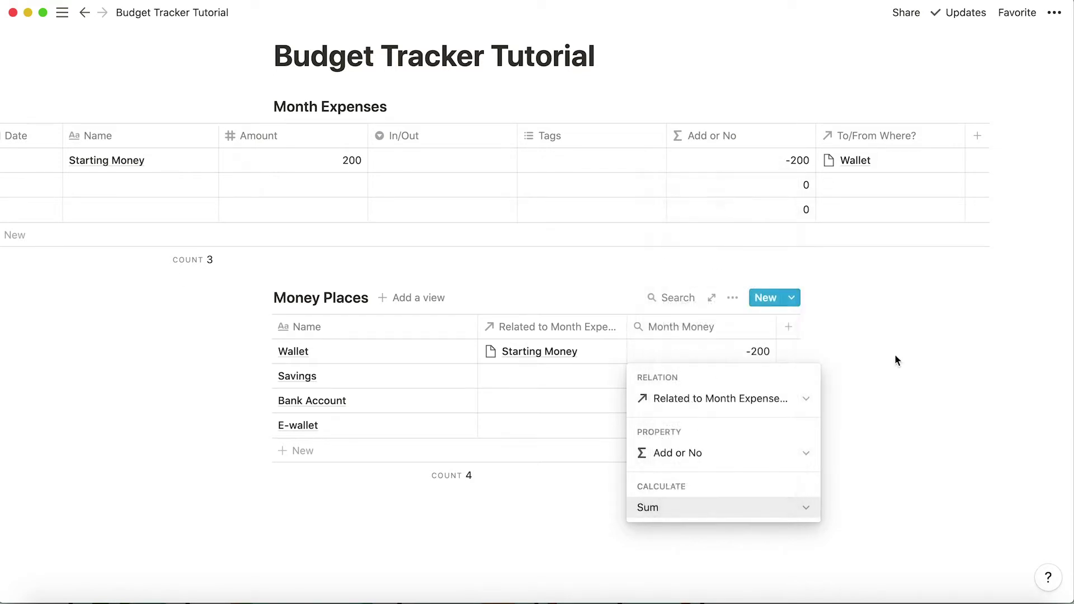
pyautogui.click(965, 352)
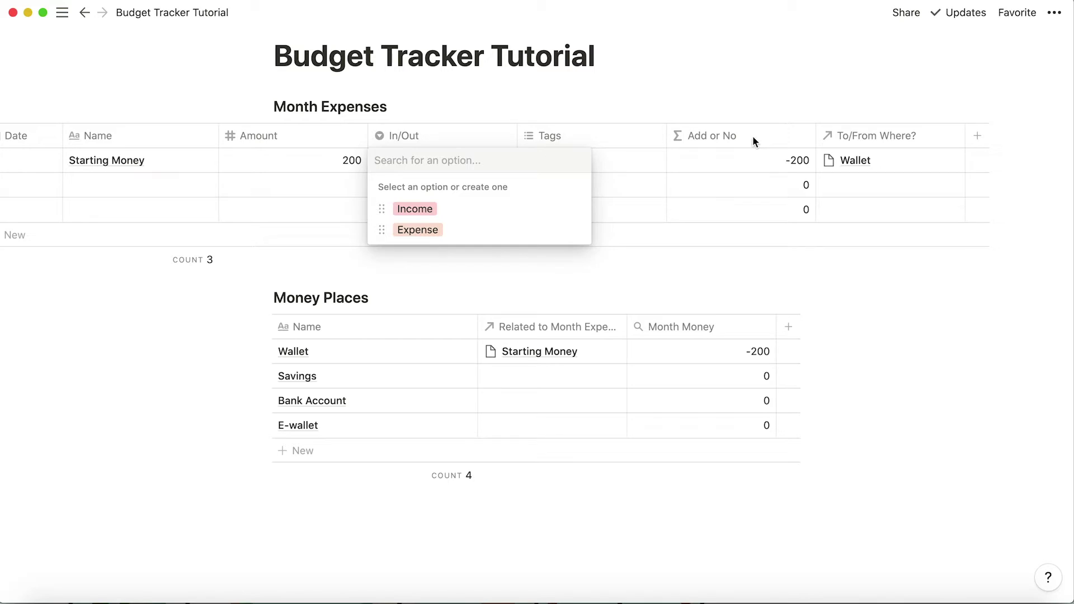
# - Set the Starting Money row's In/Out value to Income in the Month Expenses table
pyautogui.click(536, 204)
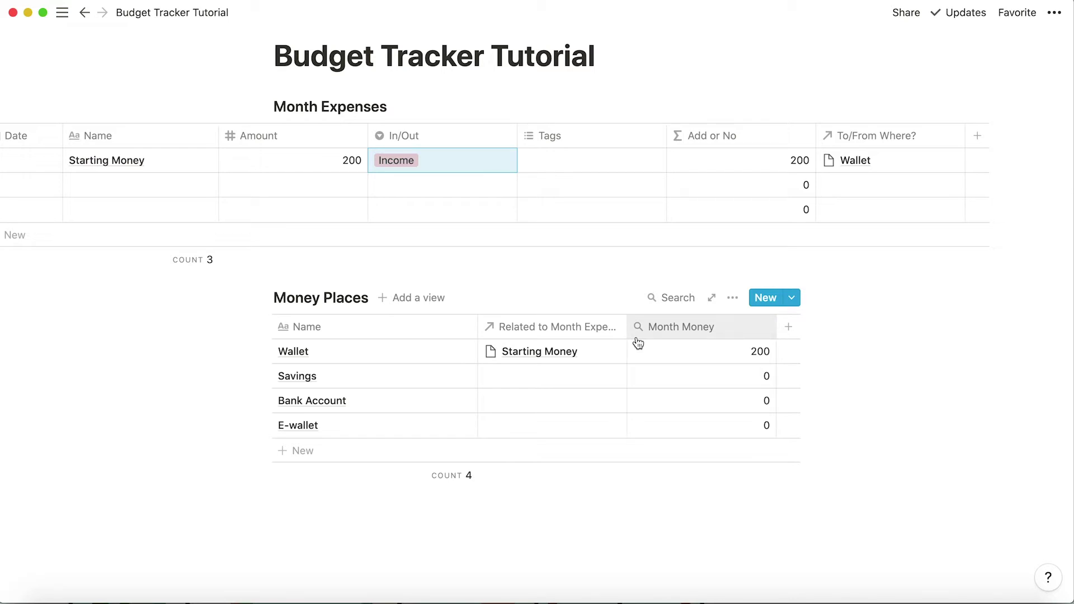
pyautogui.hscroll(-5, 511, 199)
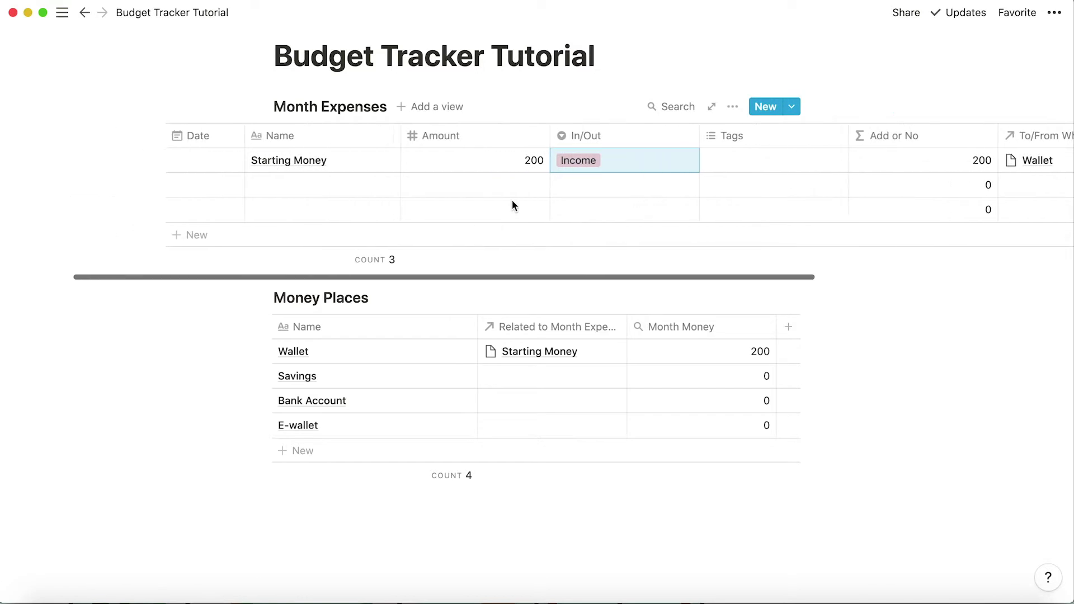
# - Hide the Related to Month Expenses column in Money Places and the Add or No column in Month Expenses
pyautogui.click(565, 328)
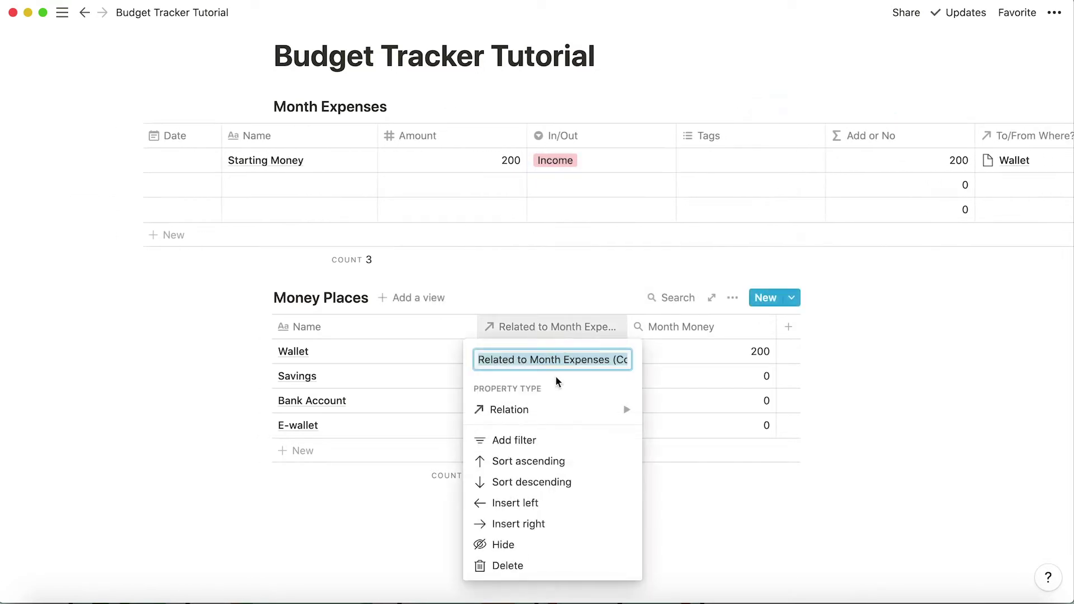
pyautogui.click(502, 546)
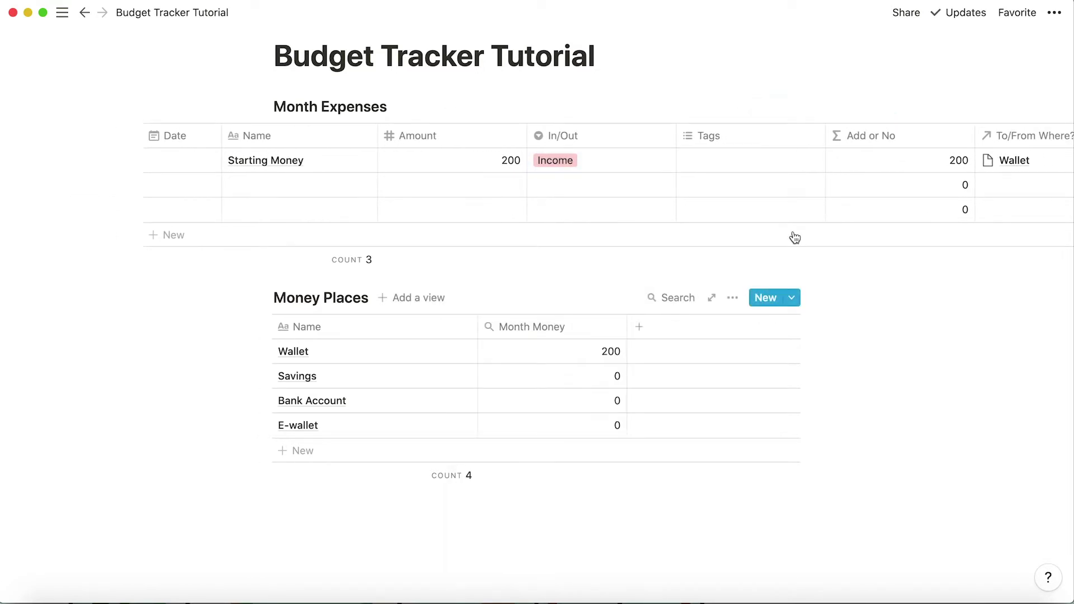
pyautogui.click(867, 137)
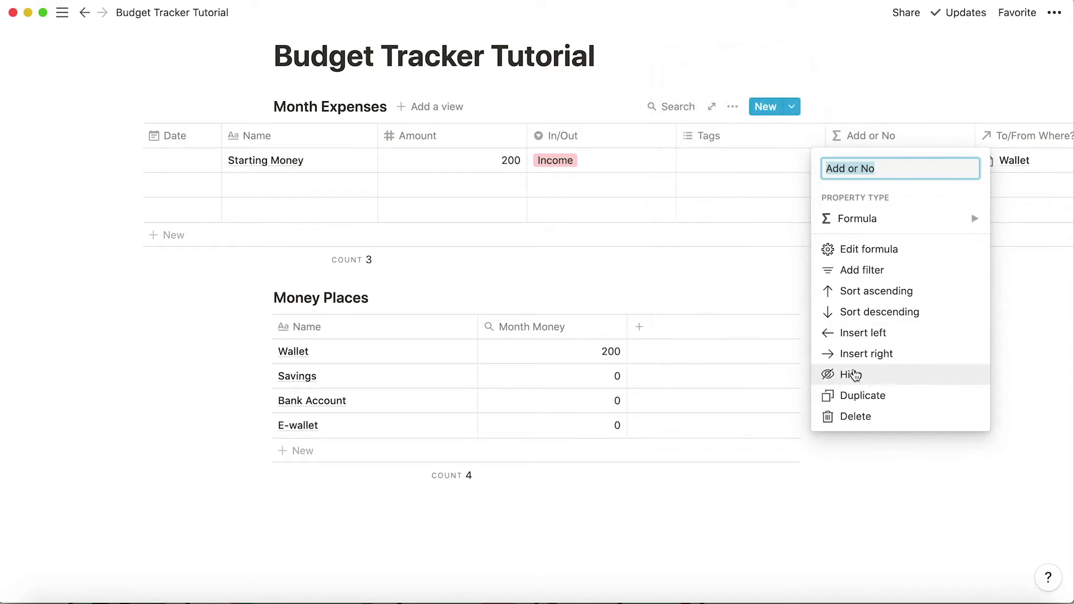
pyautogui.click(853, 374)
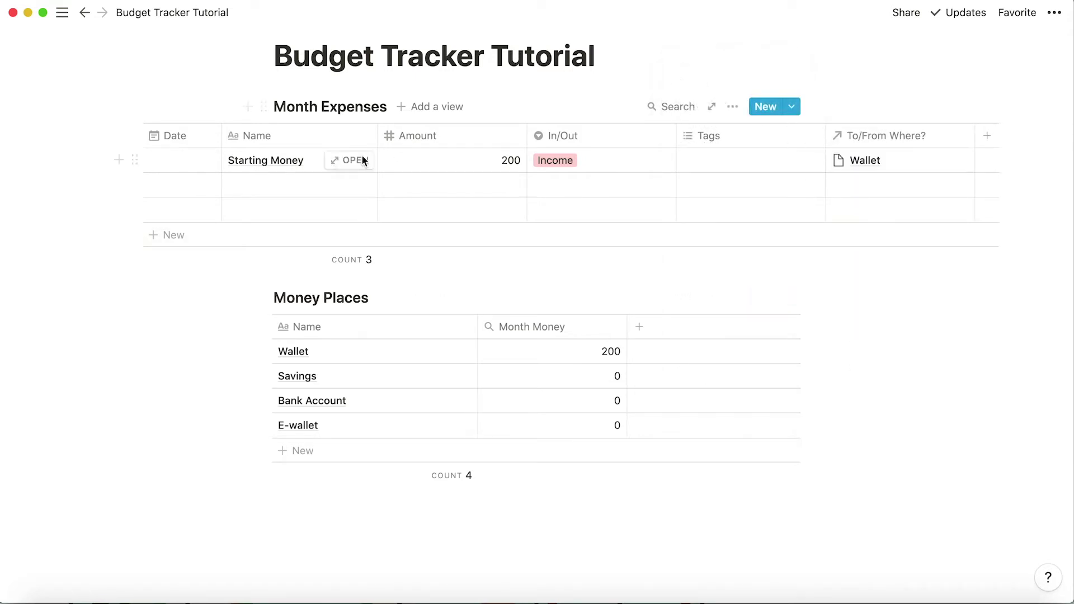
pyautogui.hscroll(5, 546, 184)
pyautogui.hscroll(-5, 633, 177)
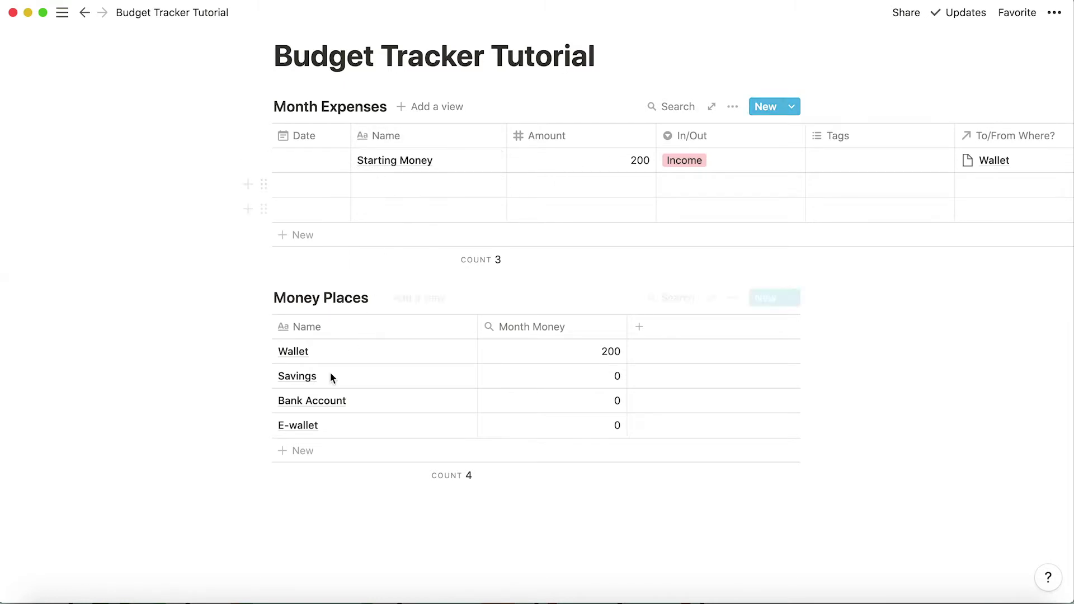
pyautogui.hscroll(5, 657, 176)
pyautogui.hscroll(-5, 657, 177)
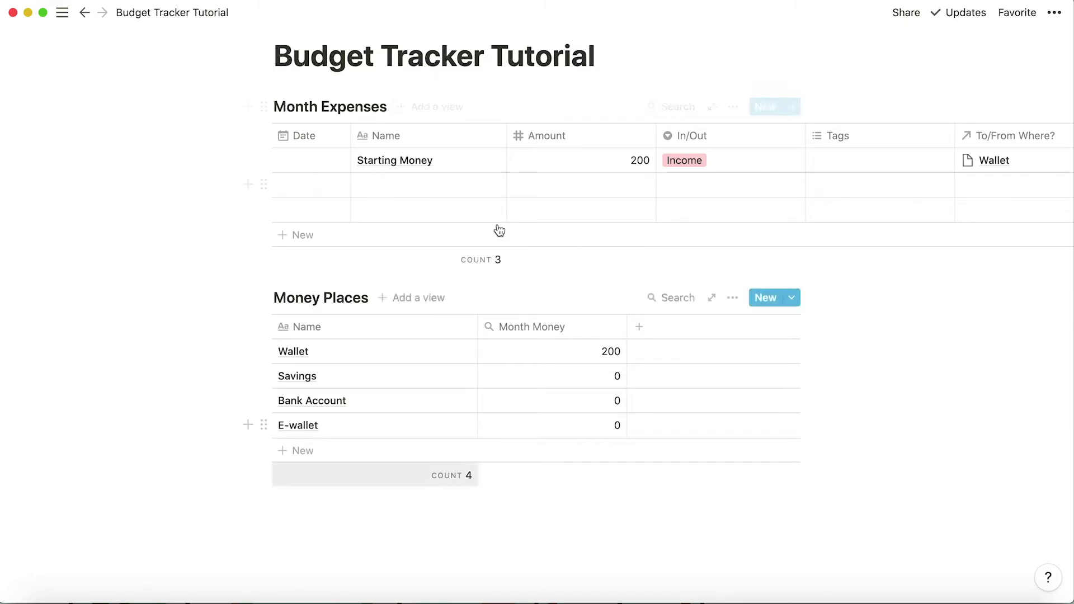
# - Name the second Month Expenses entry Starting Money and set its Amount to 500
pyautogui.hscroll(5, 573, 156)
pyautogui.hscroll(-5, 573, 157)
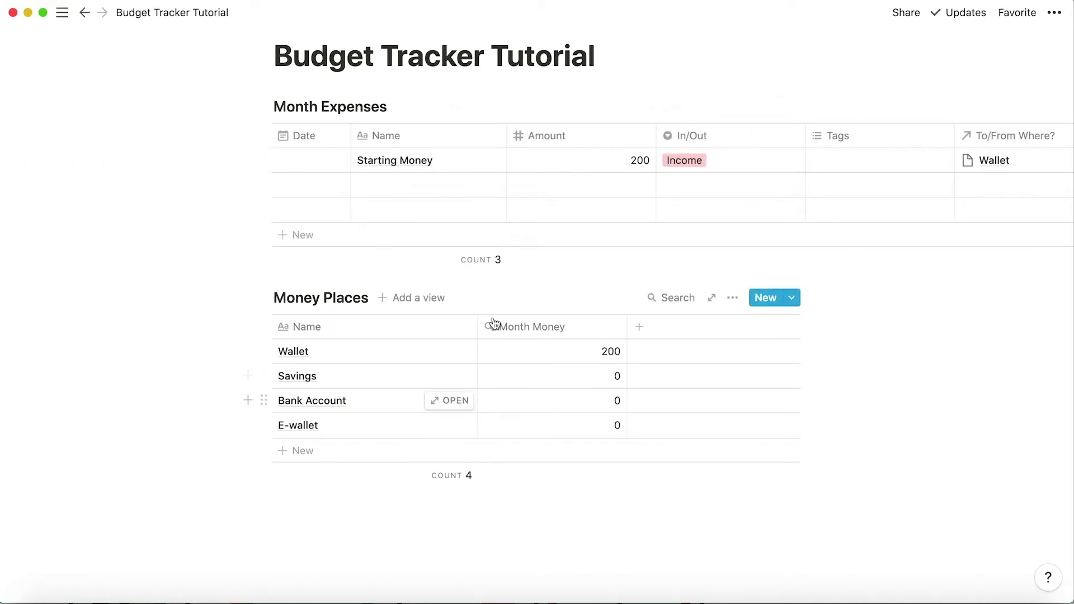
pyautogui.click(399, 184)
pyautogui.write('Starting Mon')
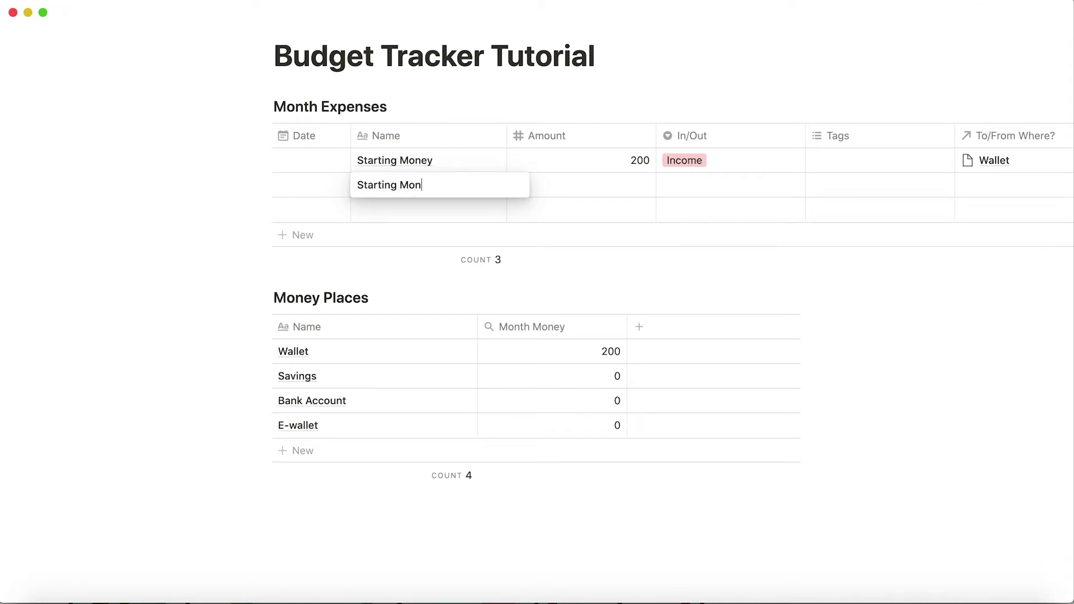
pyautogui.write('ey')
pyautogui.press('Escape')
pyautogui.click(580, 184)
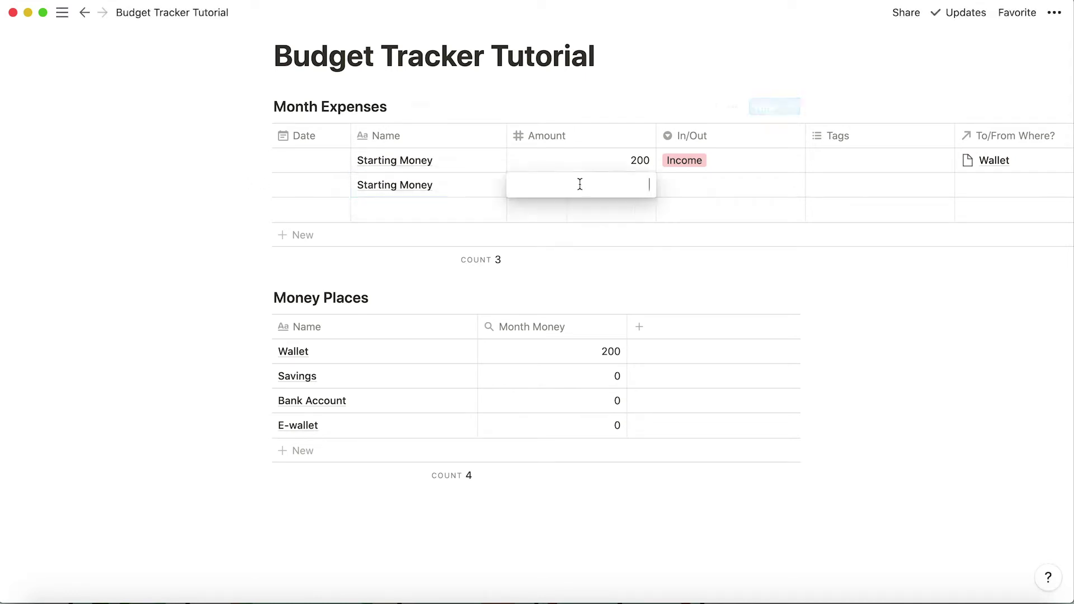
pyautogui.write('500')
pyautogui.press('Escape')
# - Set the second Starting Money entry's In/Out to Income and link its To/From Where? to E-wallet
pyautogui.click(714, 183)
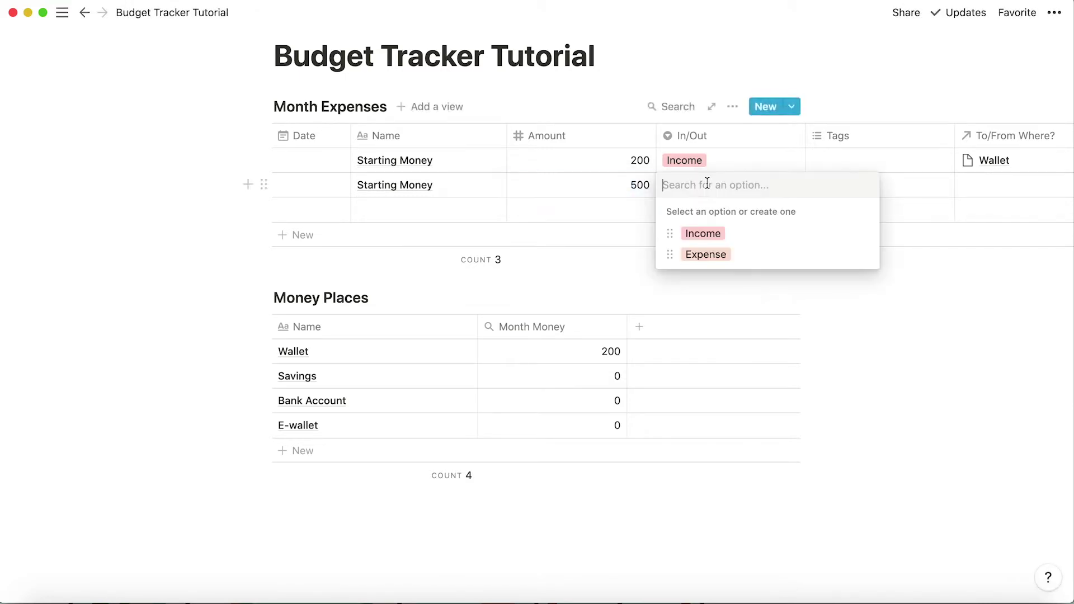
pyautogui.click(705, 236)
pyautogui.click(992, 189)
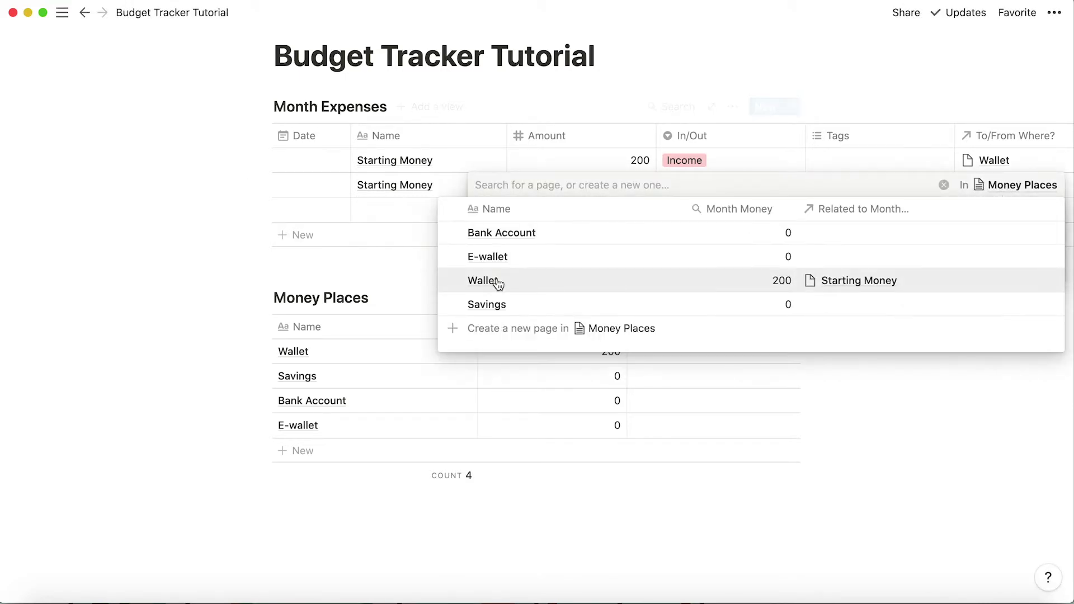
pyautogui.click(484, 258)
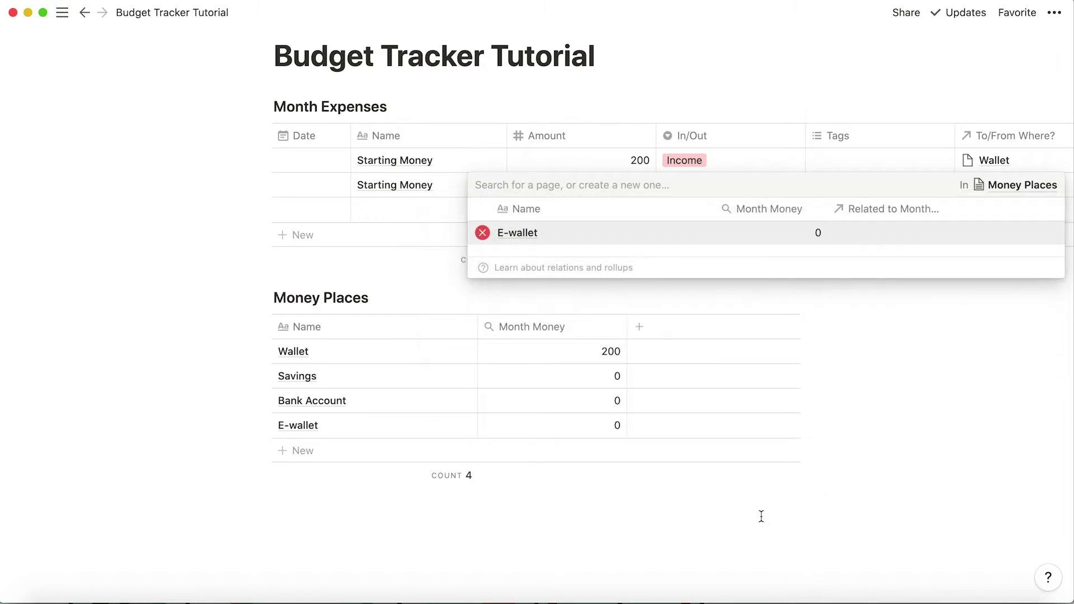
pyautogui.press('Escape')
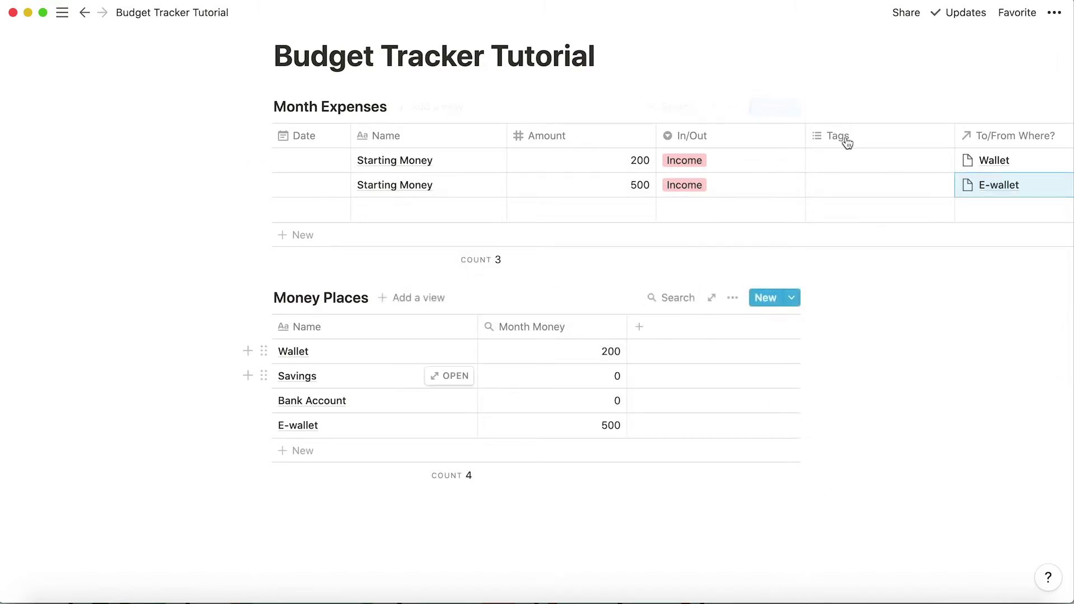
# - Name the third Month Expenses entry Lunch and set its Amount to 100
pyautogui.hscroll(10, 659, 184)
pyautogui.hscroll(-10, 660, 185)
pyautogui.click(397, 211)
pyautogui.write('Lunch')
pyautogui.click(615, 216)
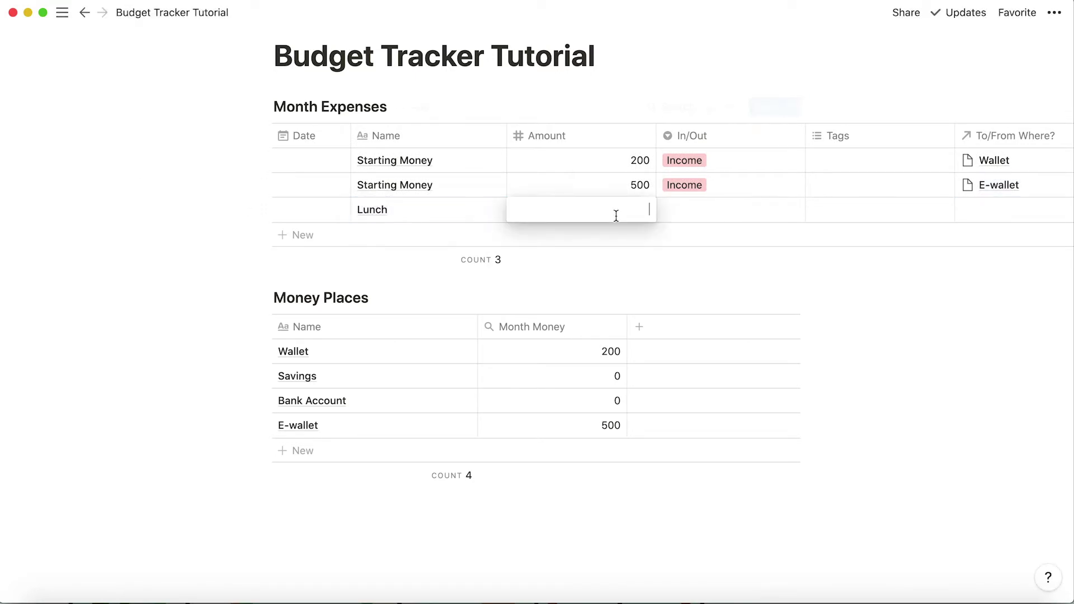
pyautogui.write('100')
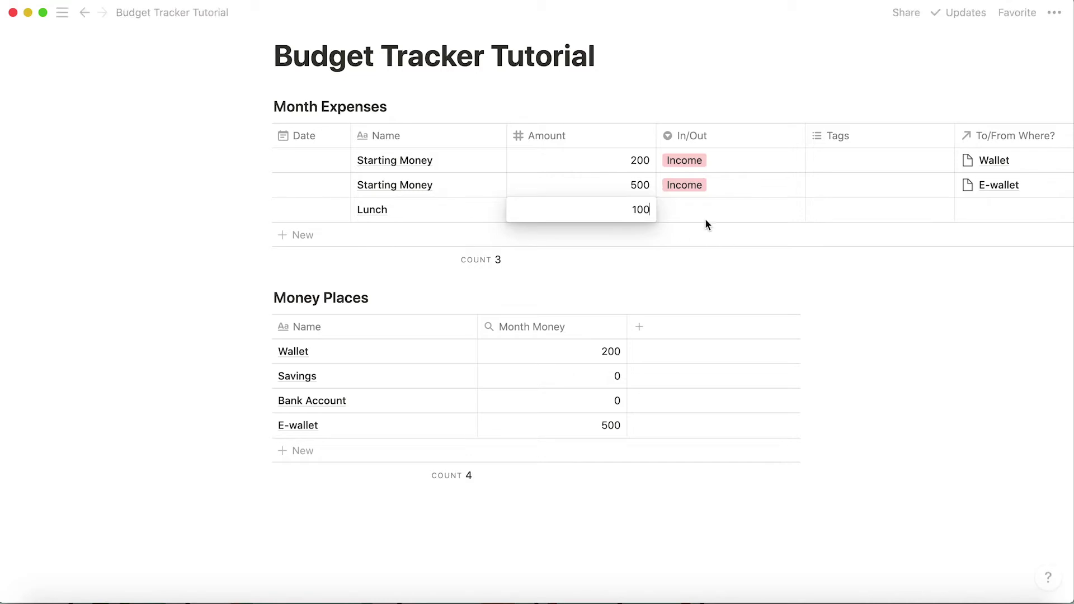
pyautogui.press('Return')
# - Set the Lunch entry's In/Out to Expense and link its To/From Where? to Wallet
pyautogui.click(676, 211)
pyautogui.click(693, 279)
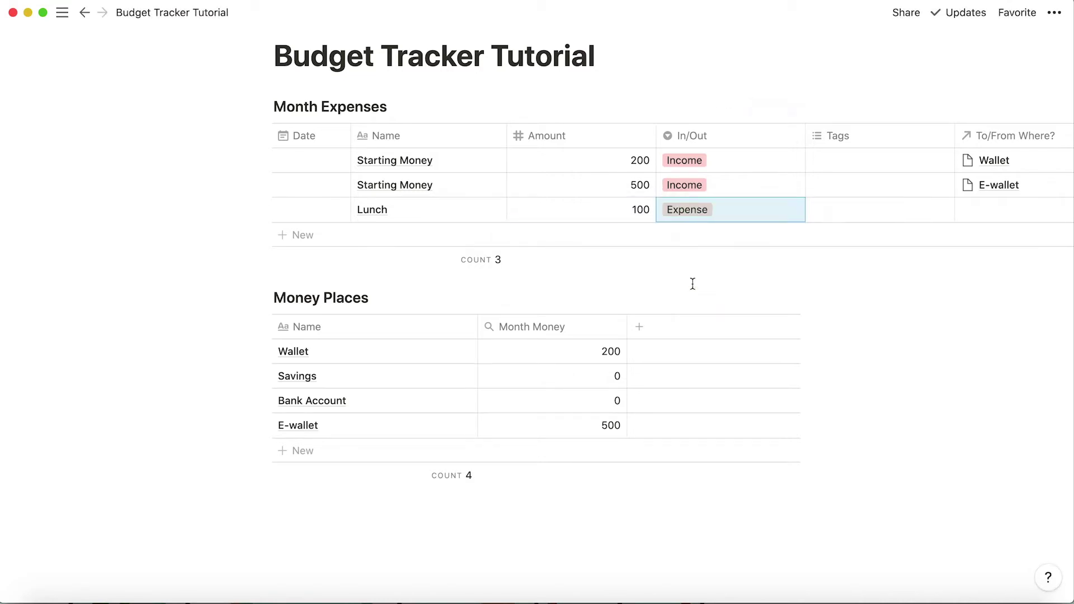
pyautogui.click(1012, 215)
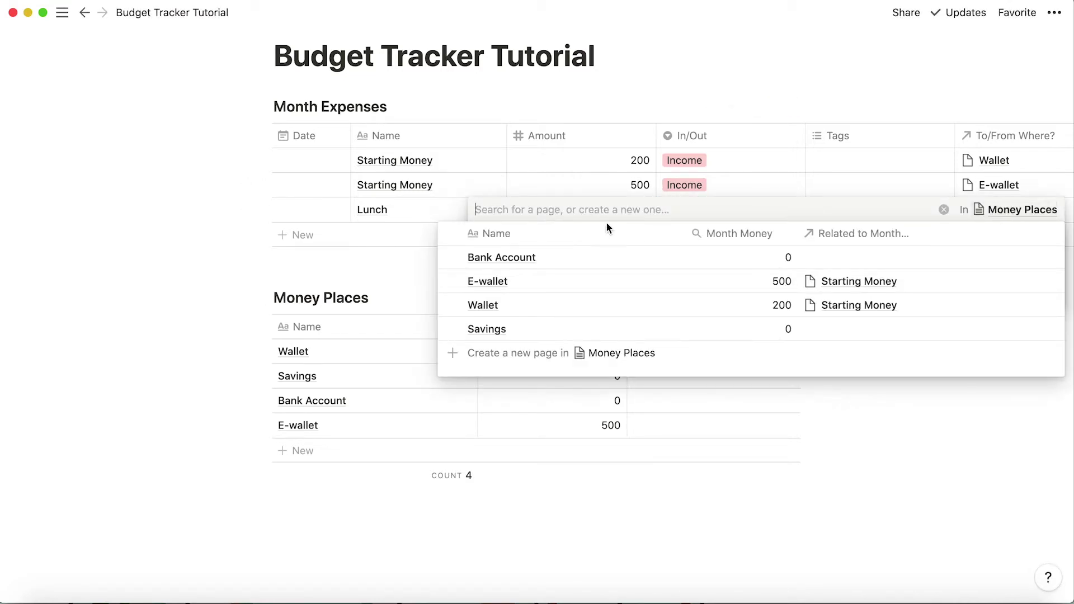
pyautogui.click(550, 312)
pyautogui.click(687, 527)
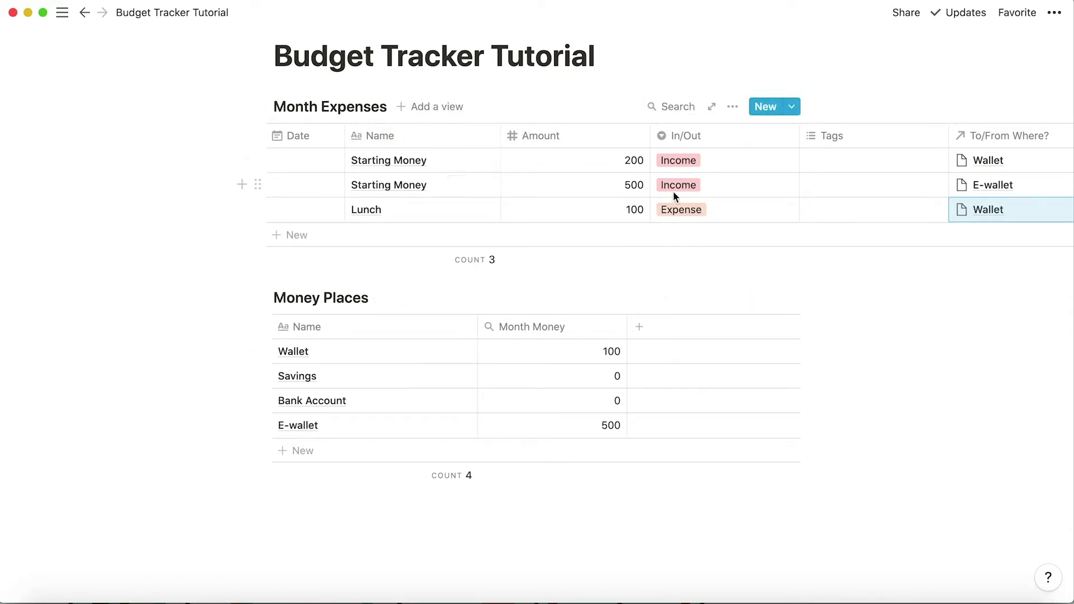
# - Insert an inline table below the Money Places table and title it Budget
pyautogui.hscroll(5, 672, 190)
pyautogui.hscroll(-5, 673, 190)
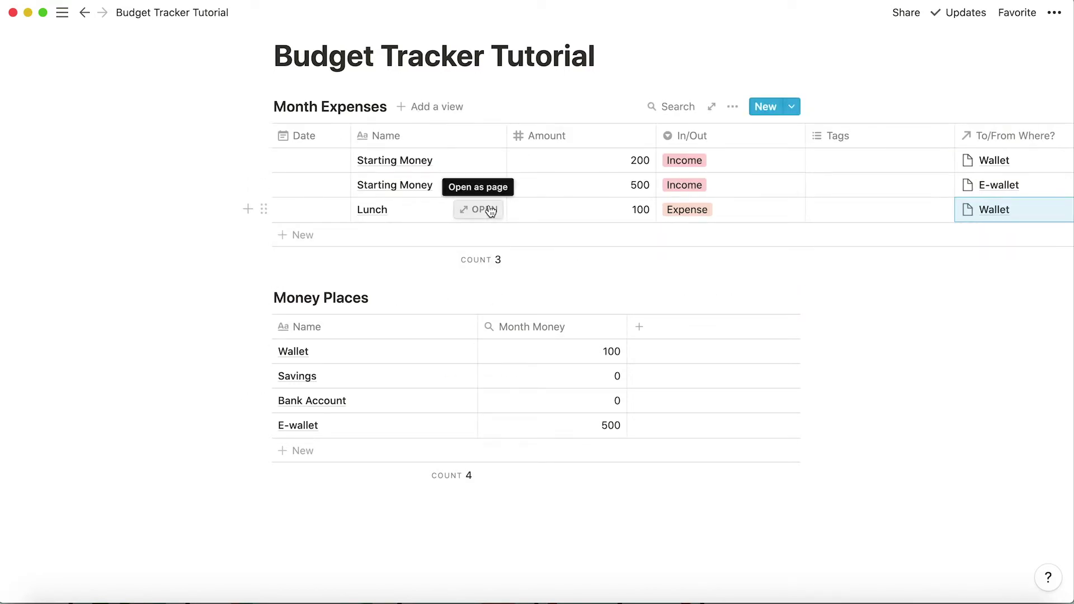
pyautogui.scroll(-2, 296, 512)
pyautogui.click(282, 477)
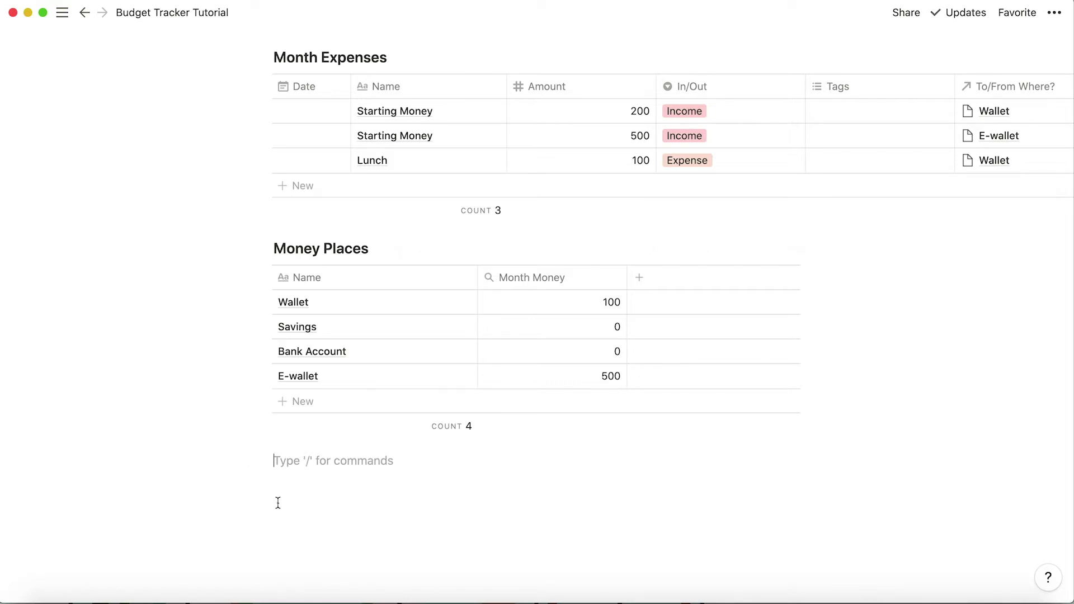
pyautogui.scroll(-2, 320, 443)
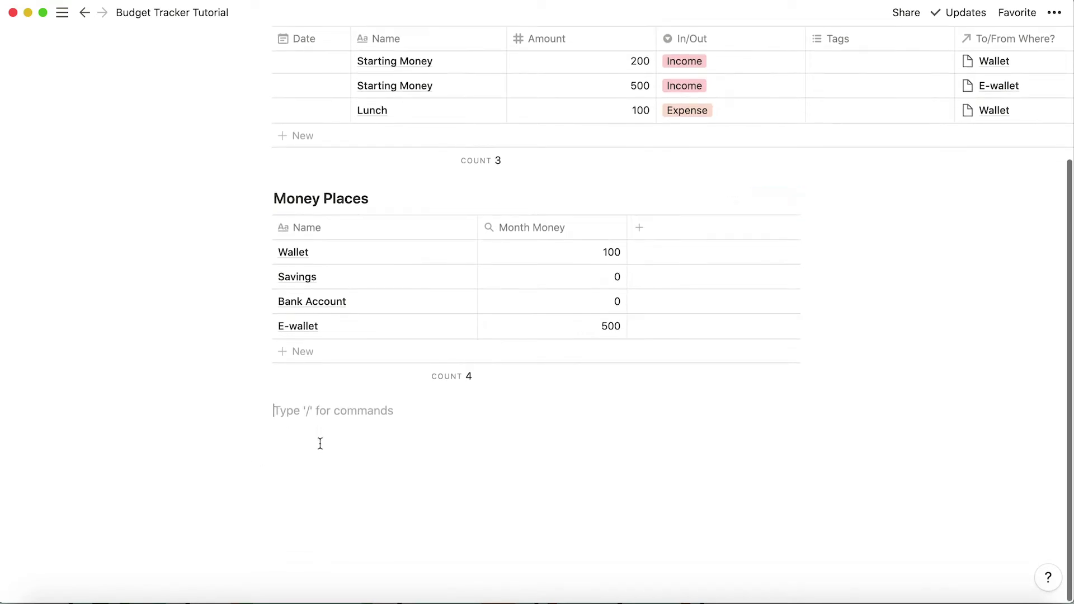
pyautogui.scroll(3, 388, 326)
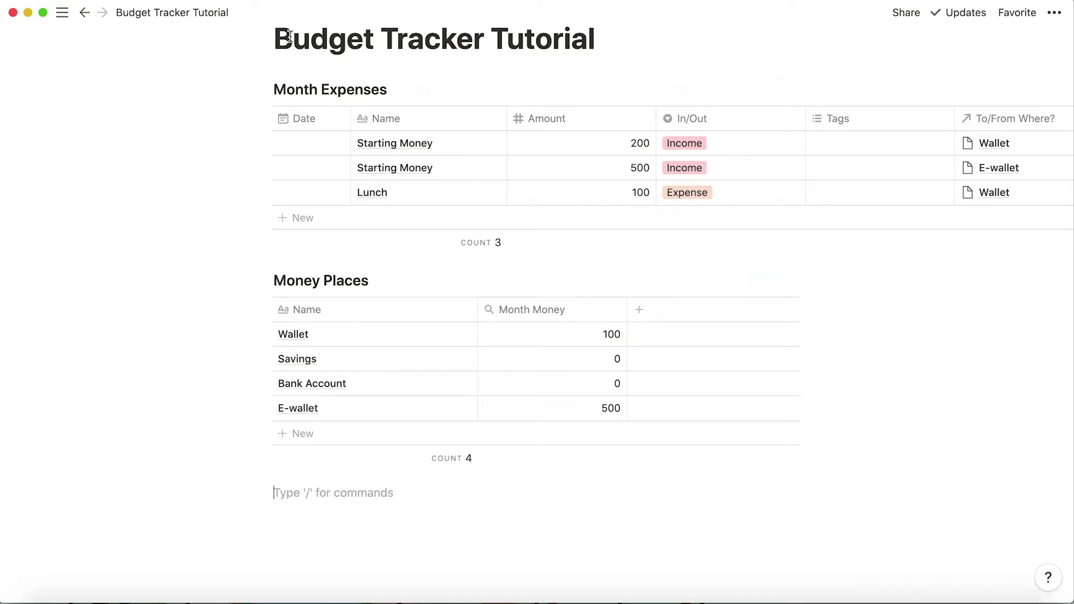
pyautogui.scroll(-2, 374, 498)
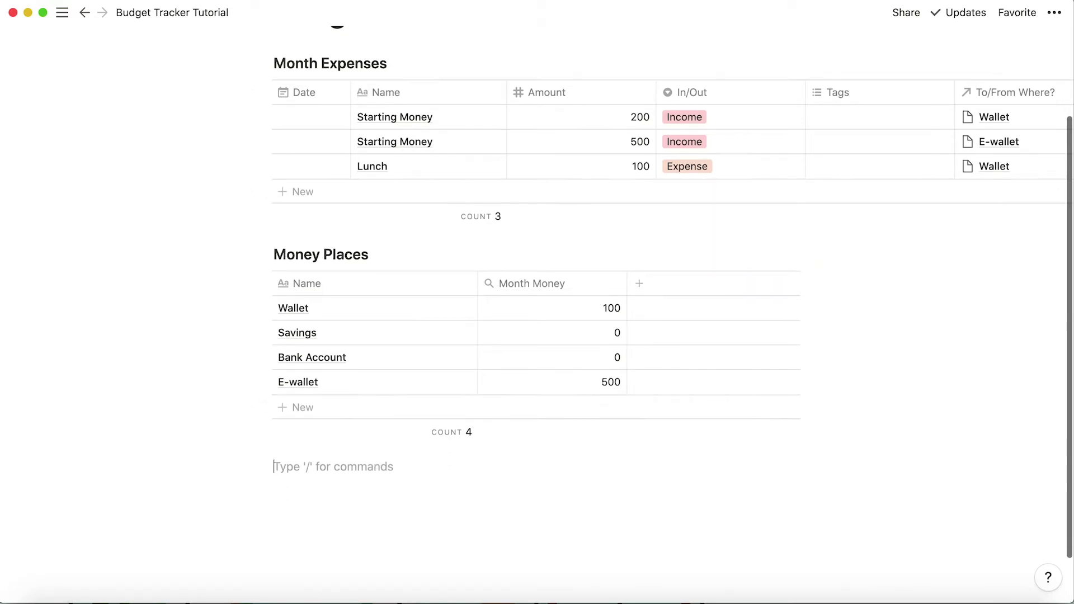
pyautogui.write('/table')
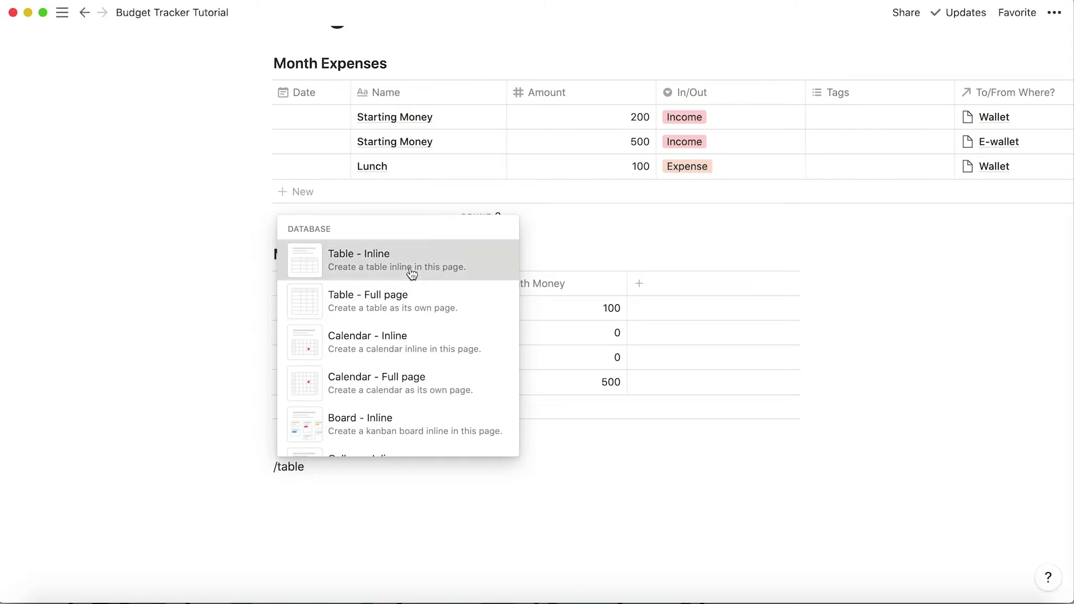
pyautogui.click(412, 274)
pyautogui.scroll(-5, 372, 473)
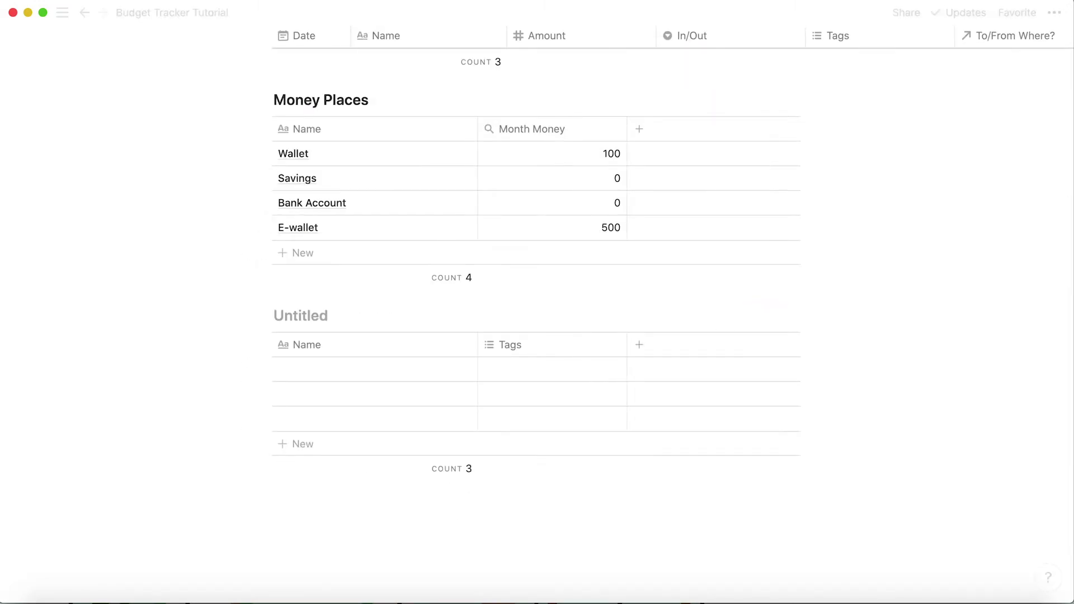
pyautogui.write('Budget')
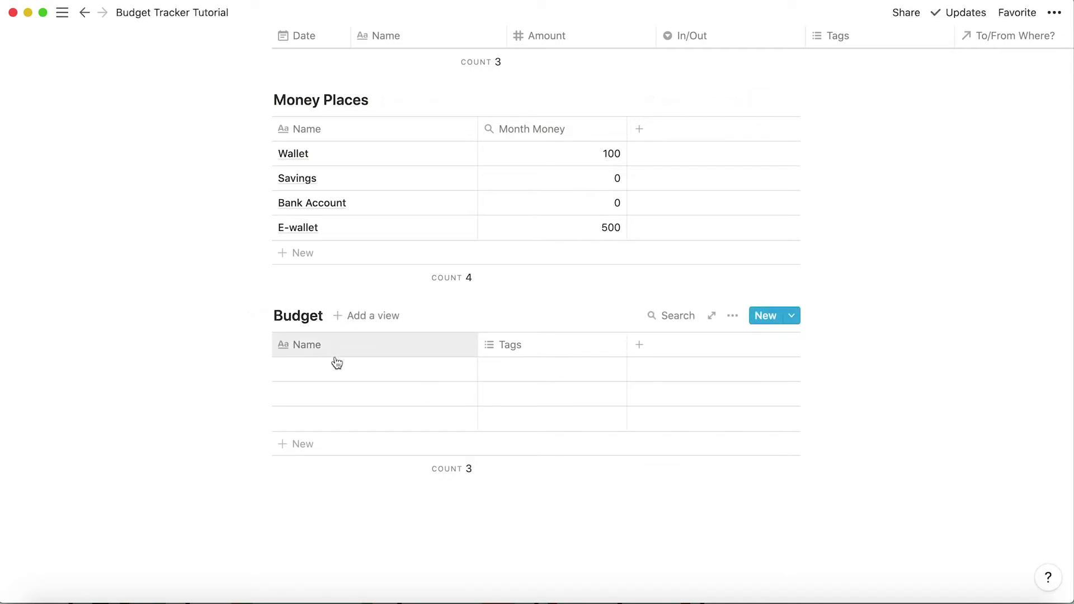
# - Name the first three entries of the Budget table Food, School and Transport
pyautogui.click(324, 376)
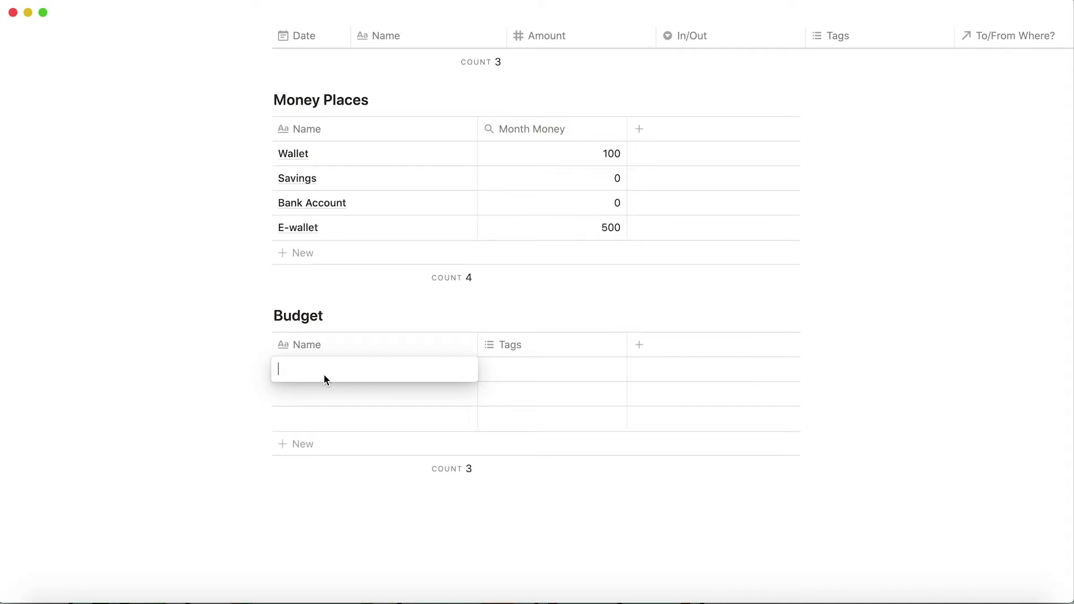
pyautogui.write('Food')
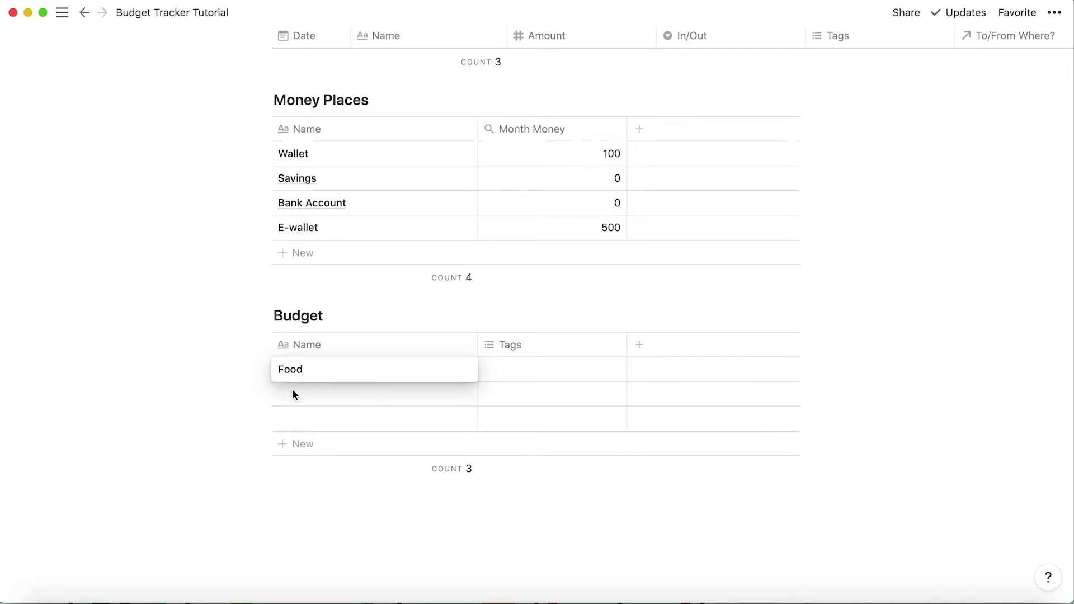
pyautogui.click(292, 388)
pyautogui.write('Scho')
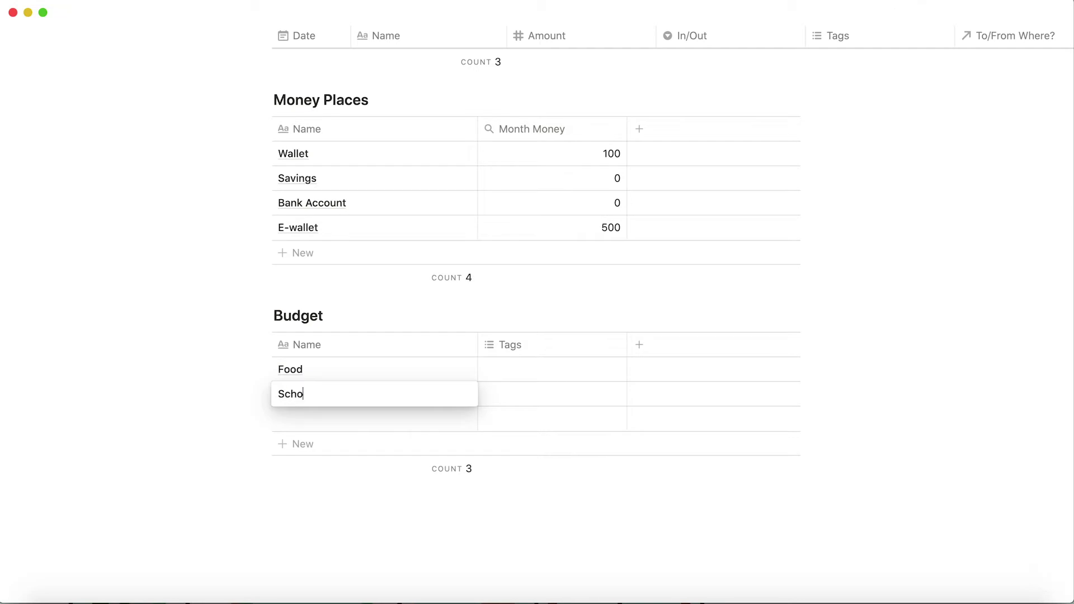
pyautogui.write('ol')
pyautogui.press('Escape')
pyautogui.click(306, 414)
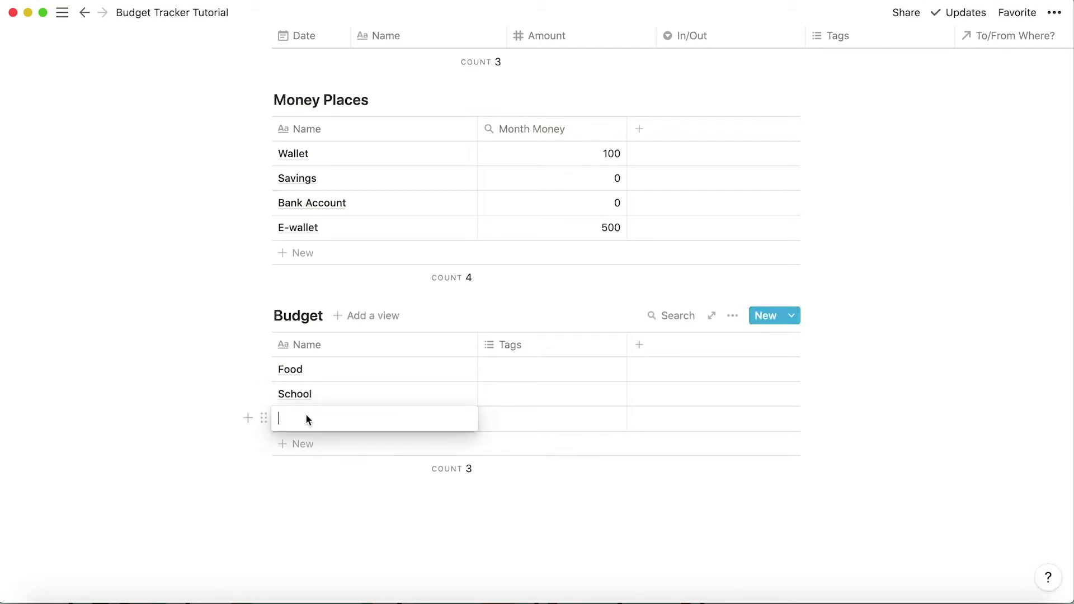
pyautogui.write('Transport')
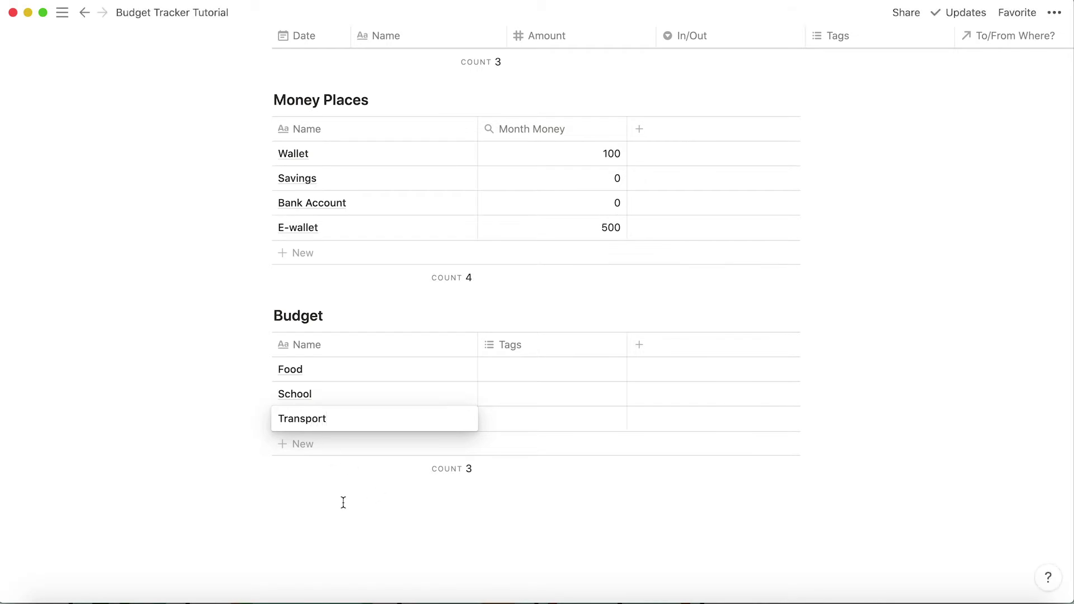
pyautogui.press('Escape')
# - Add two more entries to the Budget table, named Fun Stuff and Misc
pyautogui.click(313, 444)
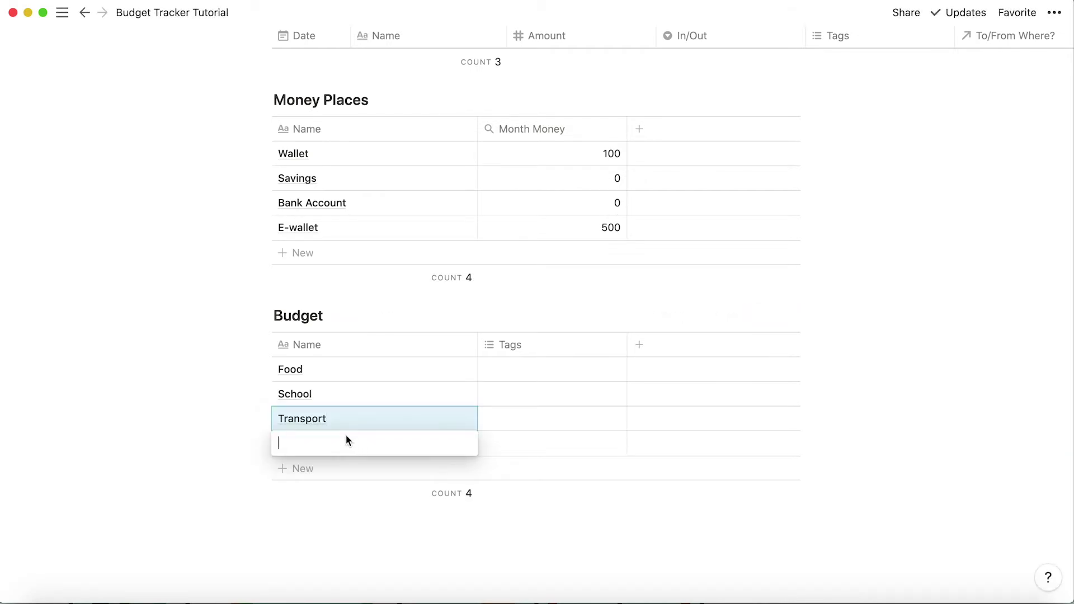
pyautogui.write('S')
pyautogui.press('BackSpace')
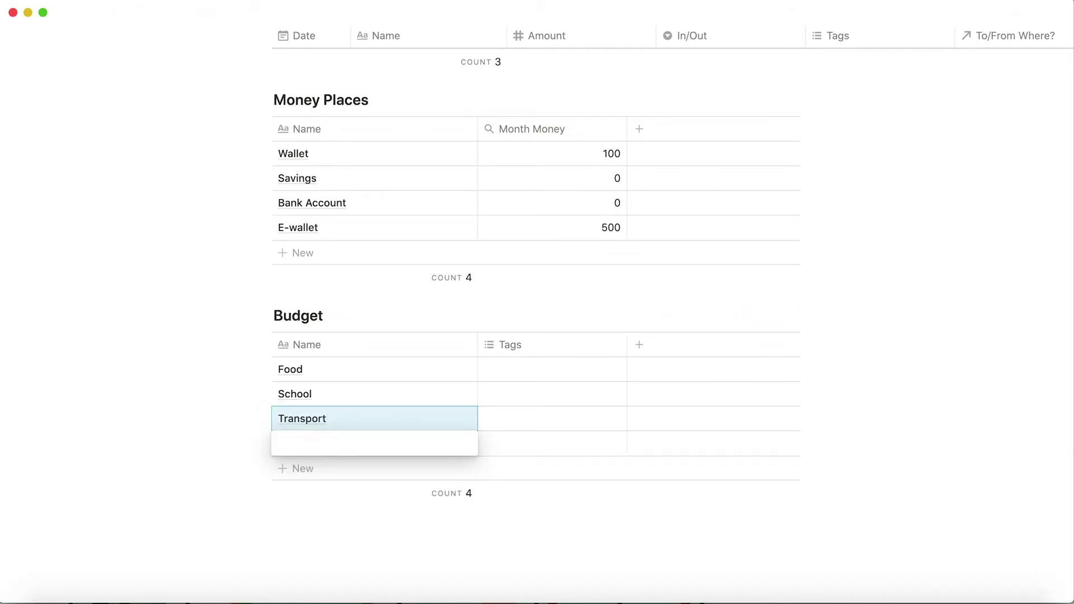
pyautogui.write('Fun Stuff')
pyautogui.press('Return')
pyautogui.click(307, 472)
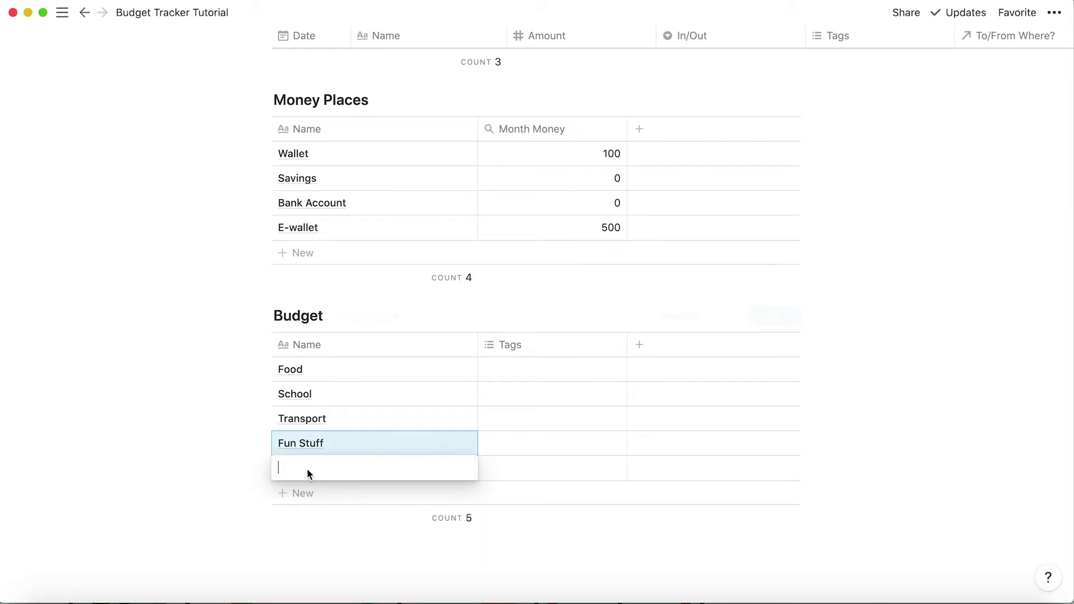
pyautogui.write('Mi')
pyautogui.press('Return')
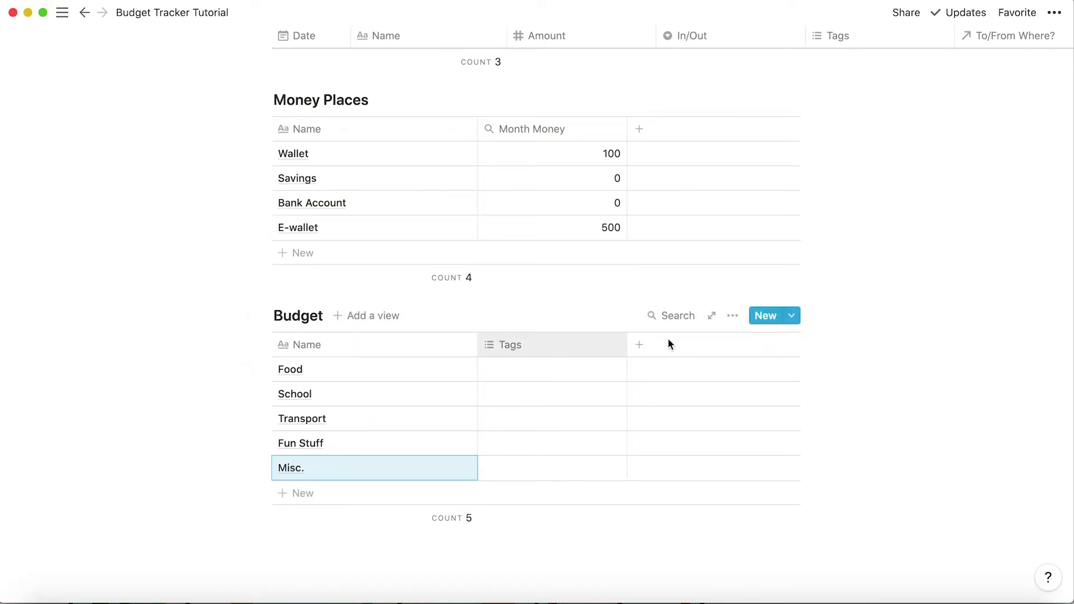
# - Delete the Tags property from the Budget table
pyautogui.click(516, 345)
pyautogui.click(506, 317)
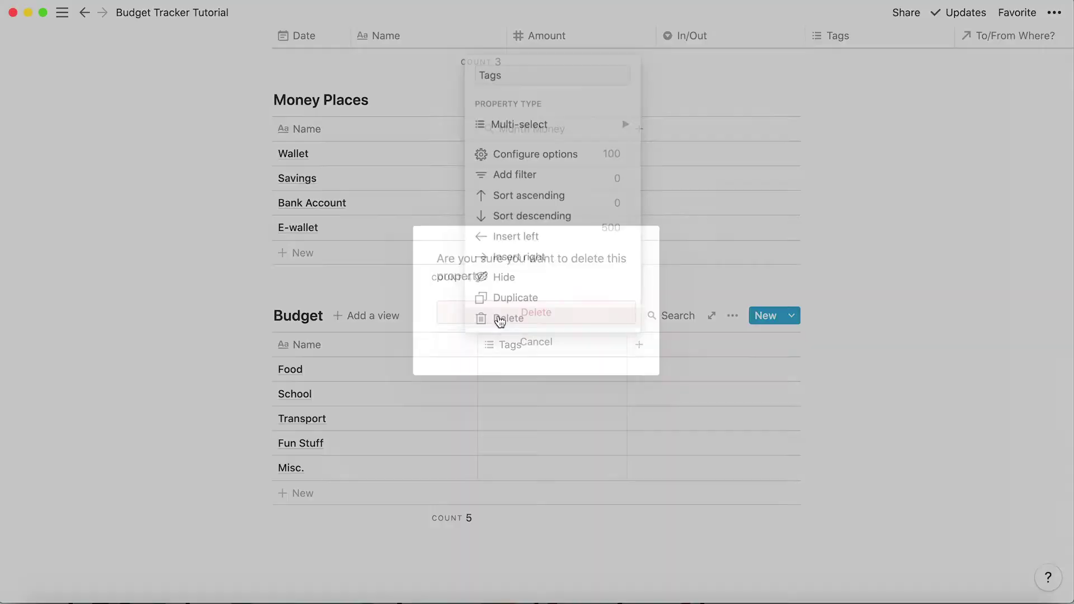
pyautogui.click(560, 317)
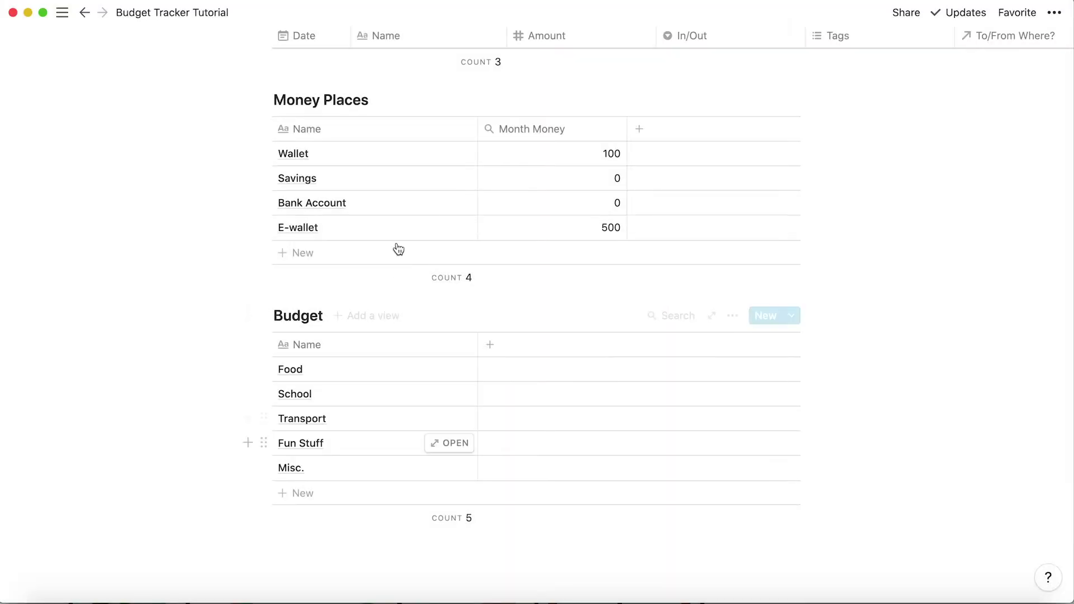
# - Add a relation property to the Budget table that links to the Month Expenses database in Budget Tracker Tutorial
pyautogui.scroll(5, 395, 247)
pyautogui.hscroll(5, 441, 229)
pyautogui.hscroll(-5, 428, 213)
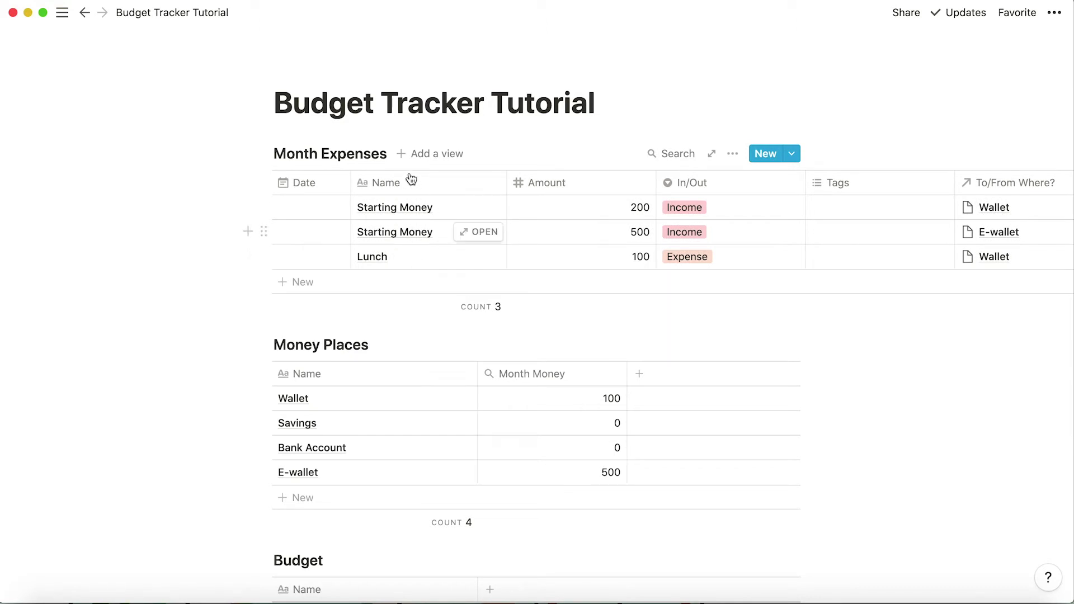
pyautogui.scroll(-5, 397, 233)
pyautogui.scroll(4, 398, 232)
pyautogui.scroll(-4, 397, 233)
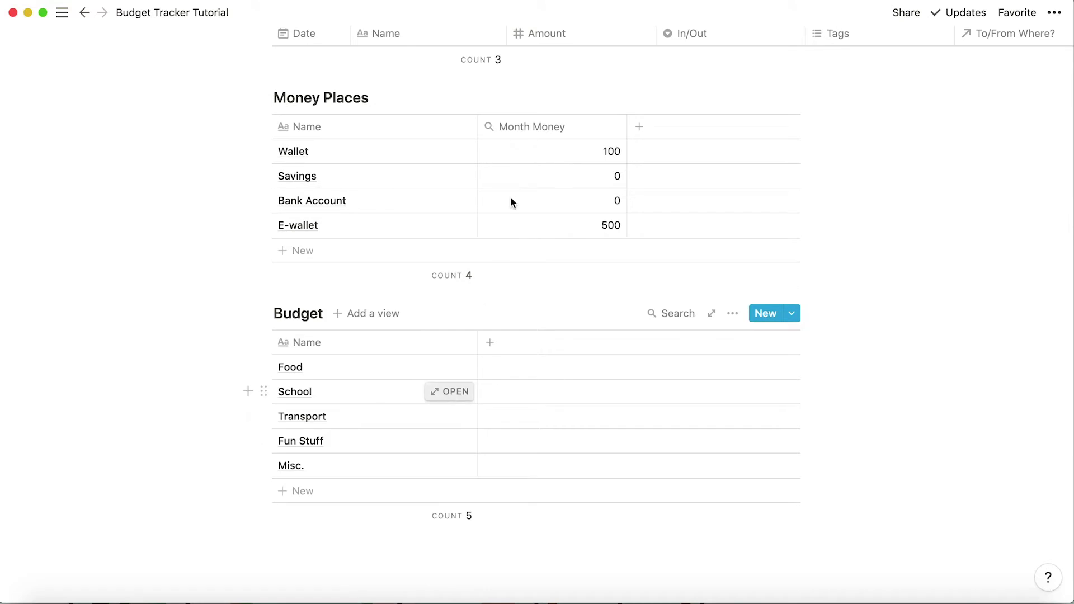
pyautogui.click(492, 342)
pyautogui.moveTo(549, 134)
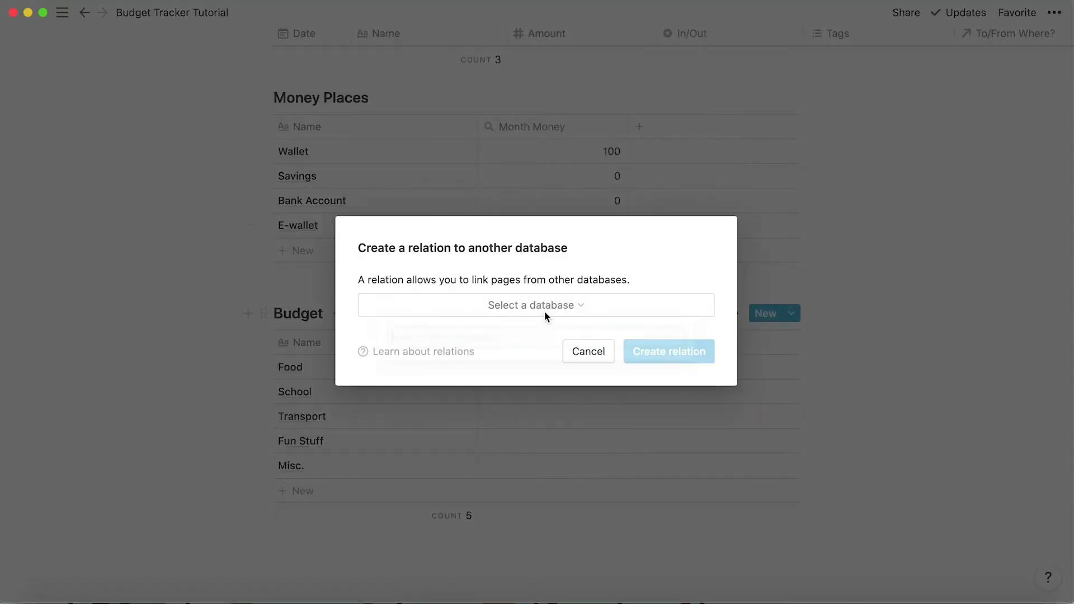
pyautogui.click(544, 311)
pyautogui.write('expenses')
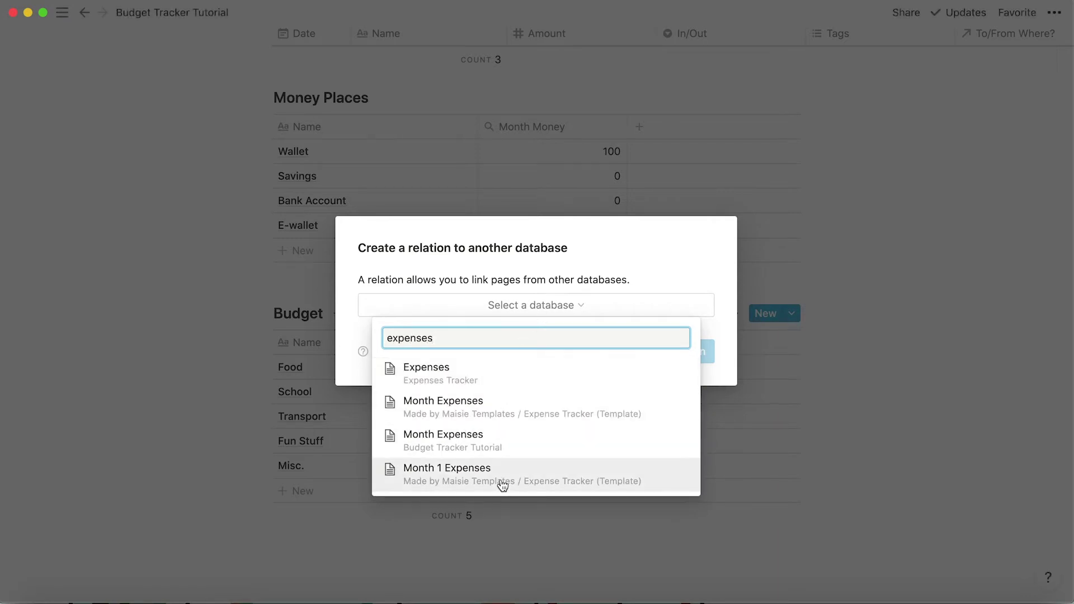
pyautogui.click(505, 443)
pyautogui.click(695, 352)
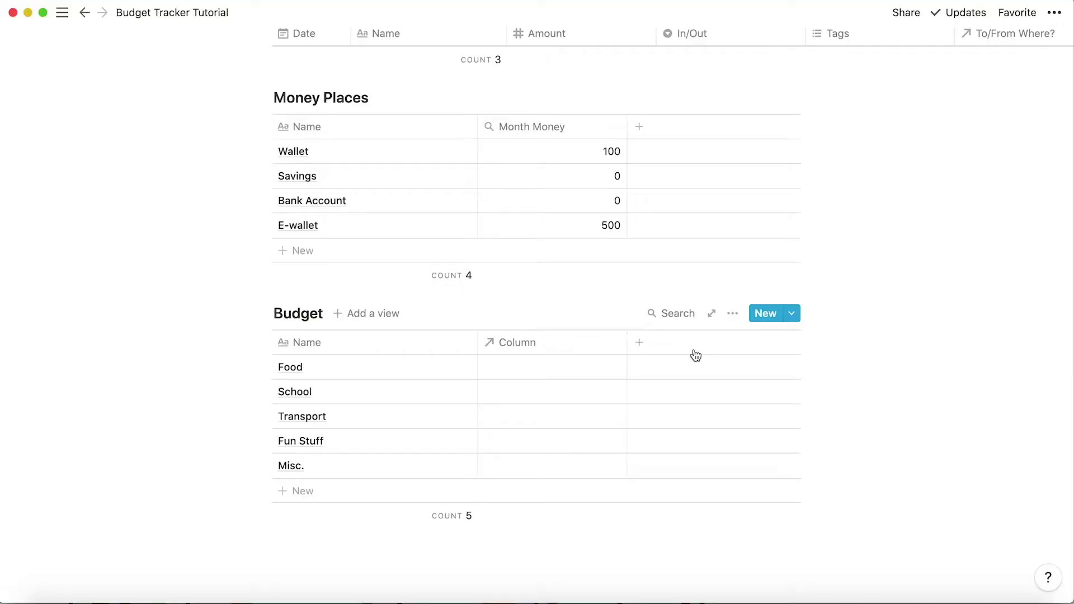
# - Show the hidden Related to Budget (Column) property in the Month Expenses table
pyautogui.scroll(5, 710, 208)
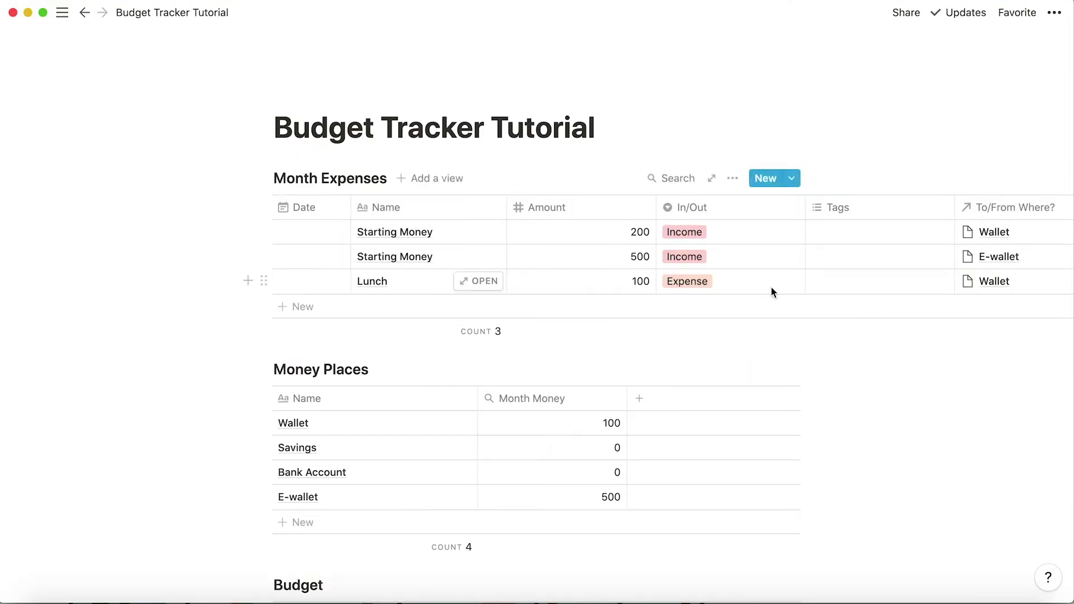
pyautogui.hscroll(5, 770, 288)
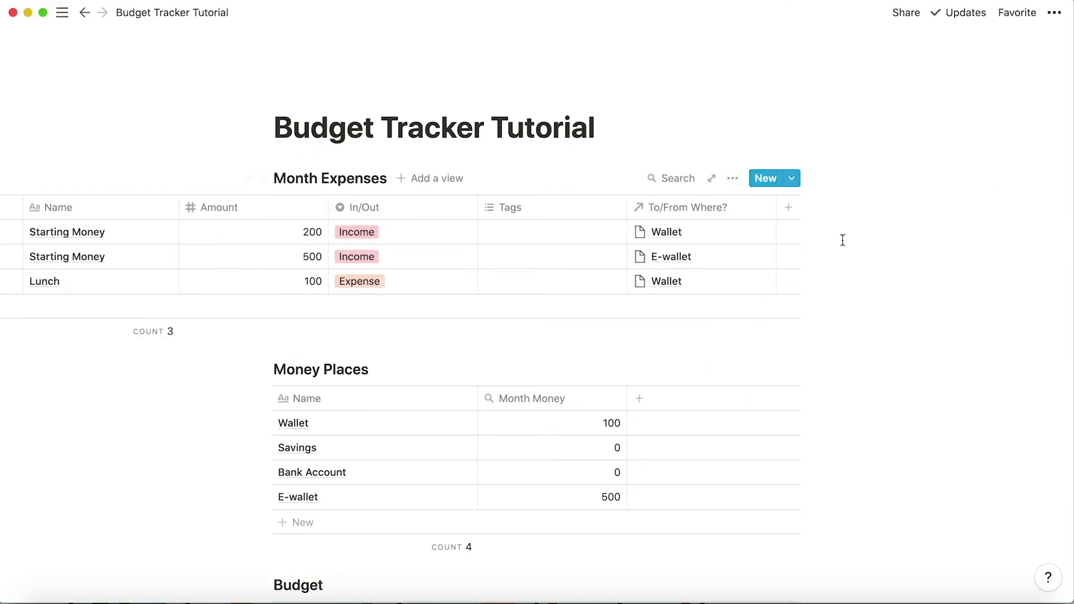
pyautogui.click(737, 178)
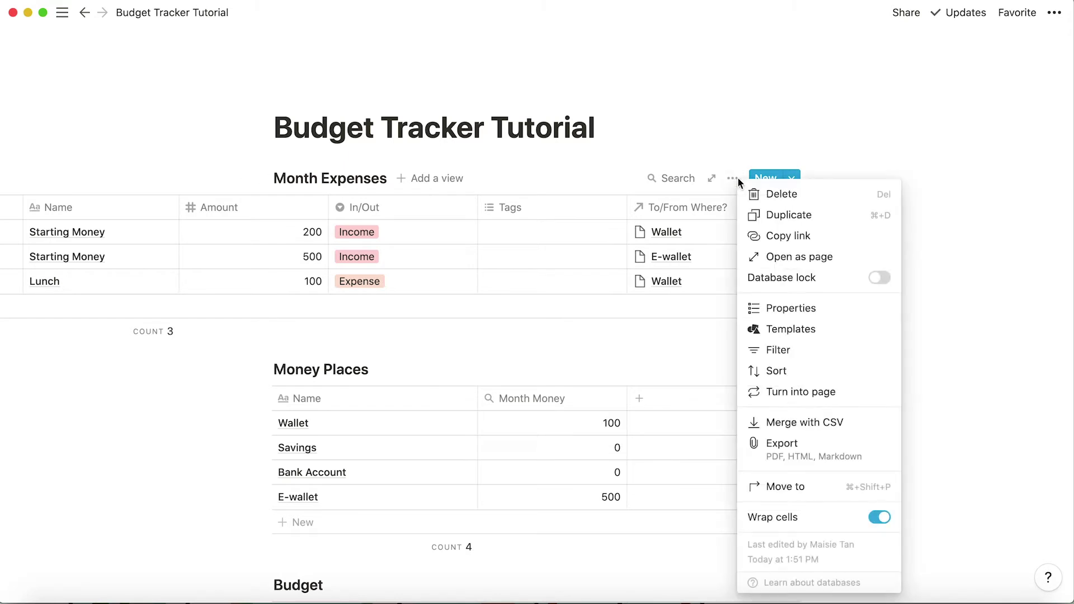
pyautogui.click(764, 308)
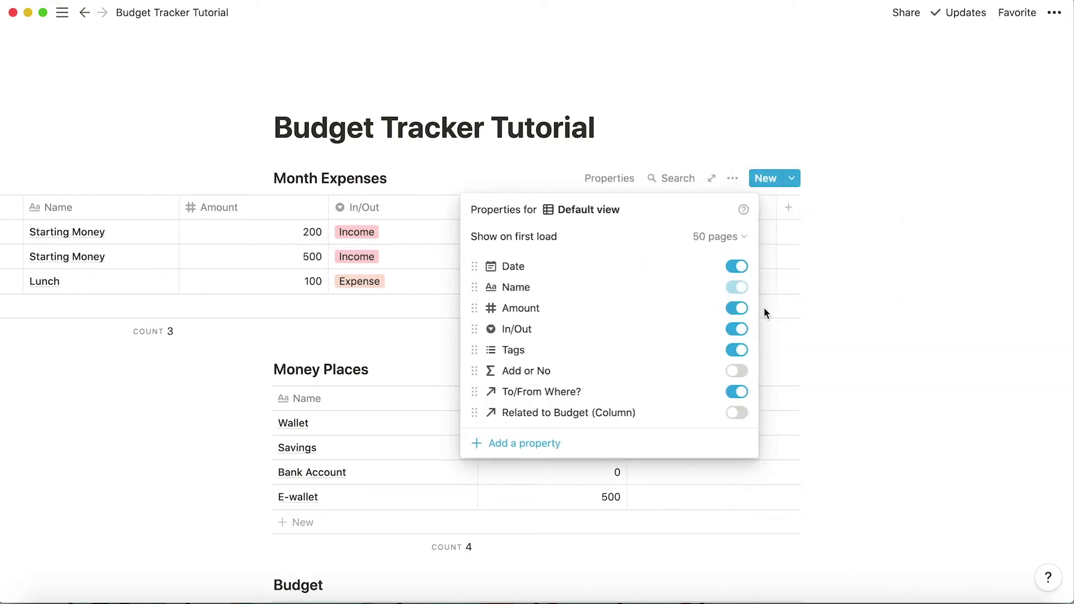
pyautogui.click(736, 412)
pyautogui.click(909, 167)
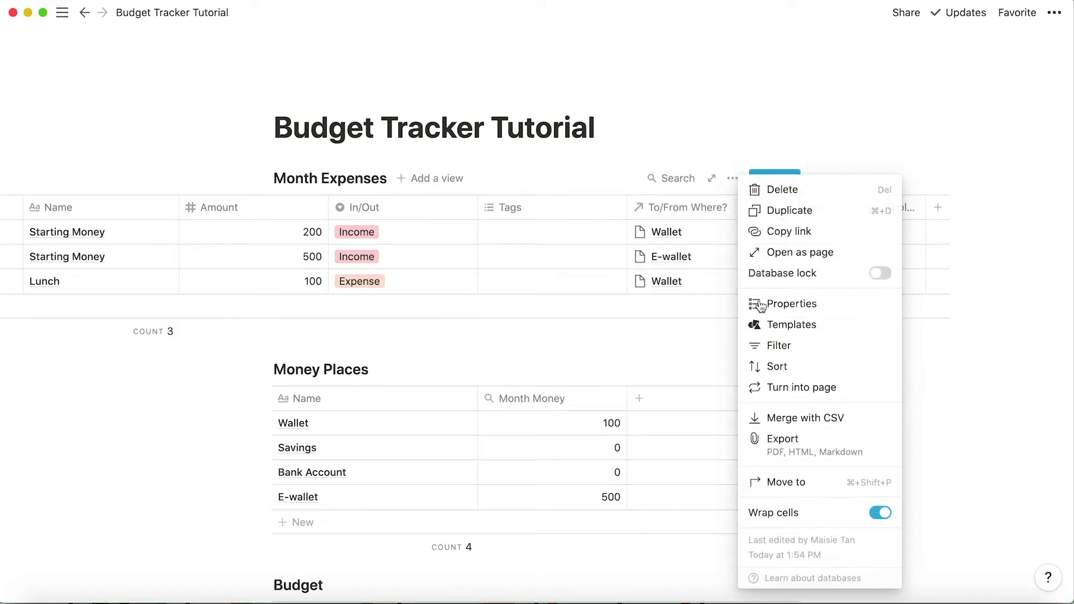
pyautogui.click(767, 303)
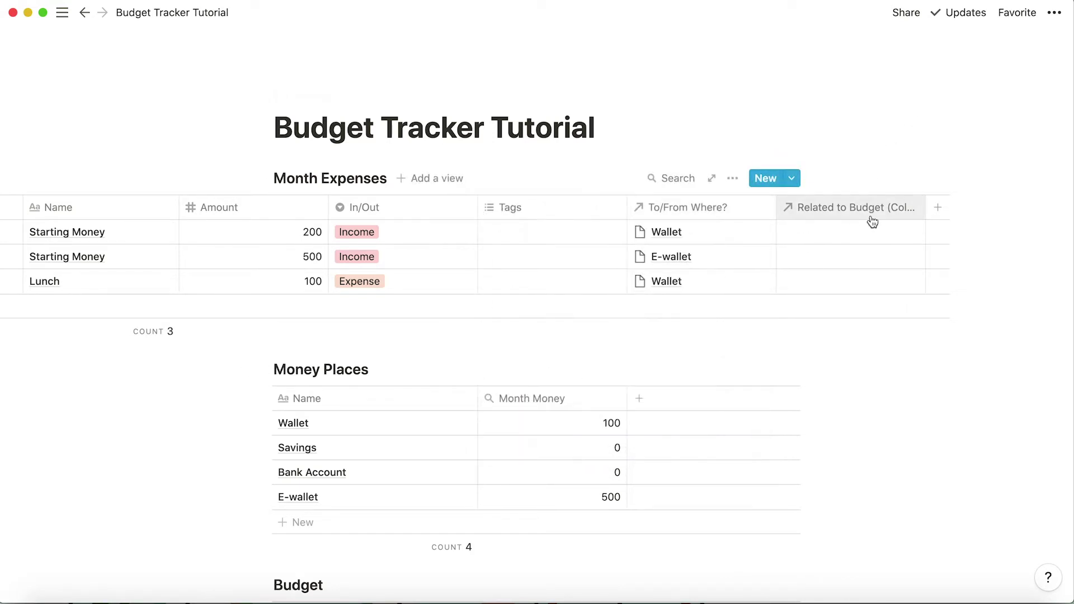
# - Rename the Related to Budget (Column) property in Month Expenses as From What Budget?
pyautogui.click(837, 209)
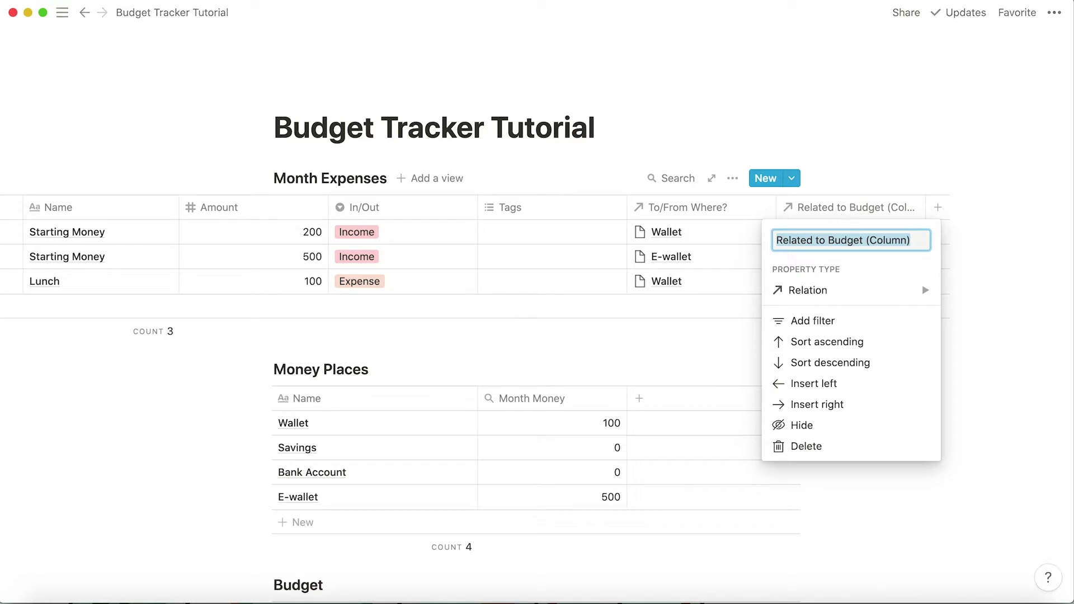
pyautogui.write('From What Budget?')
pyautogui.press('Return')
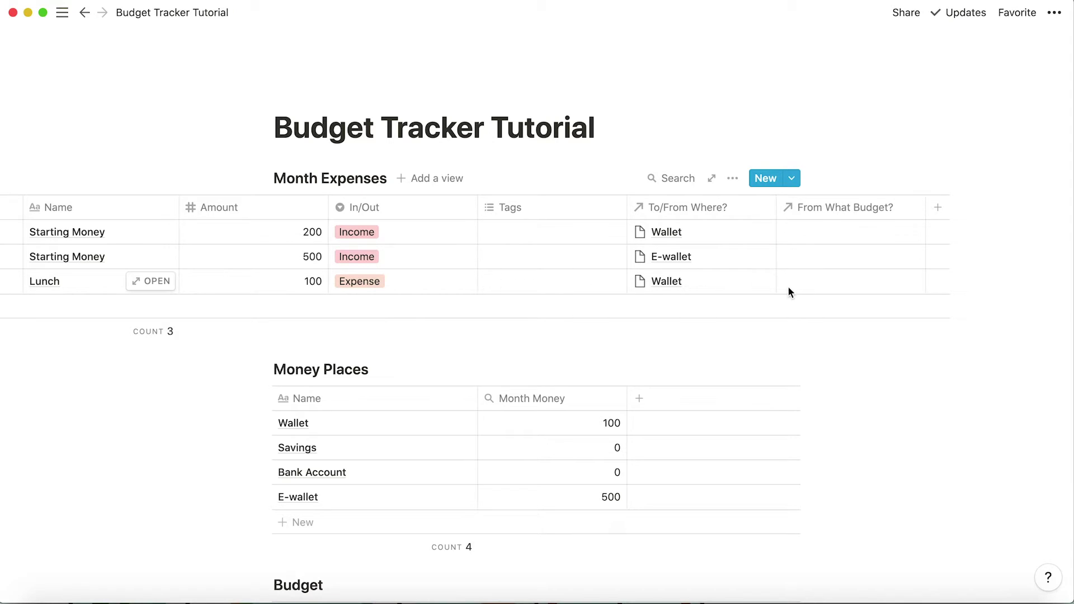
pyautogui.scroll(-5, 695, 324)
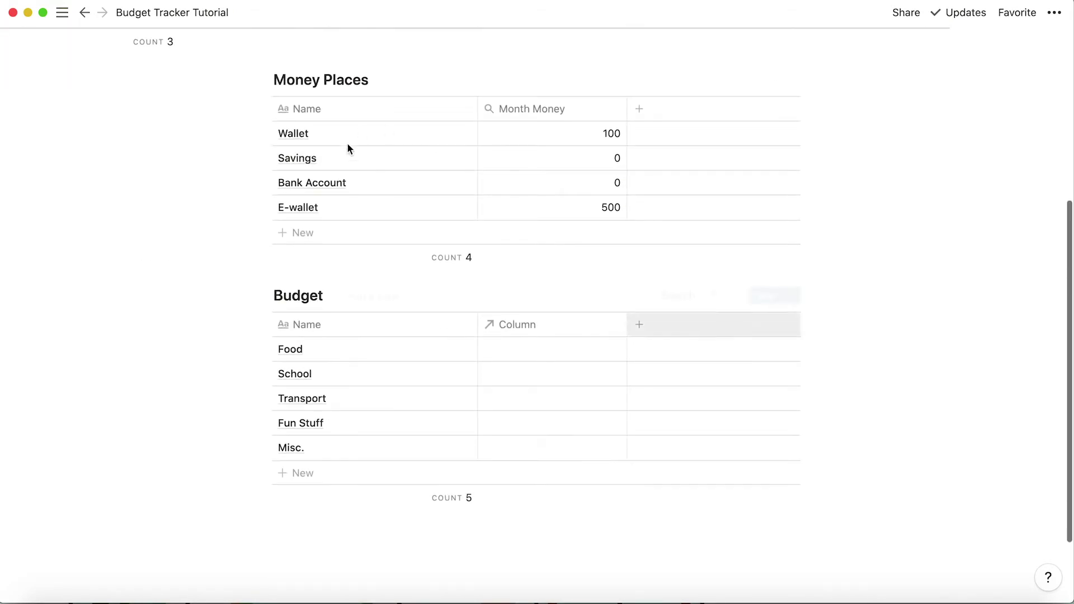
pyautogui.click(536, 331)
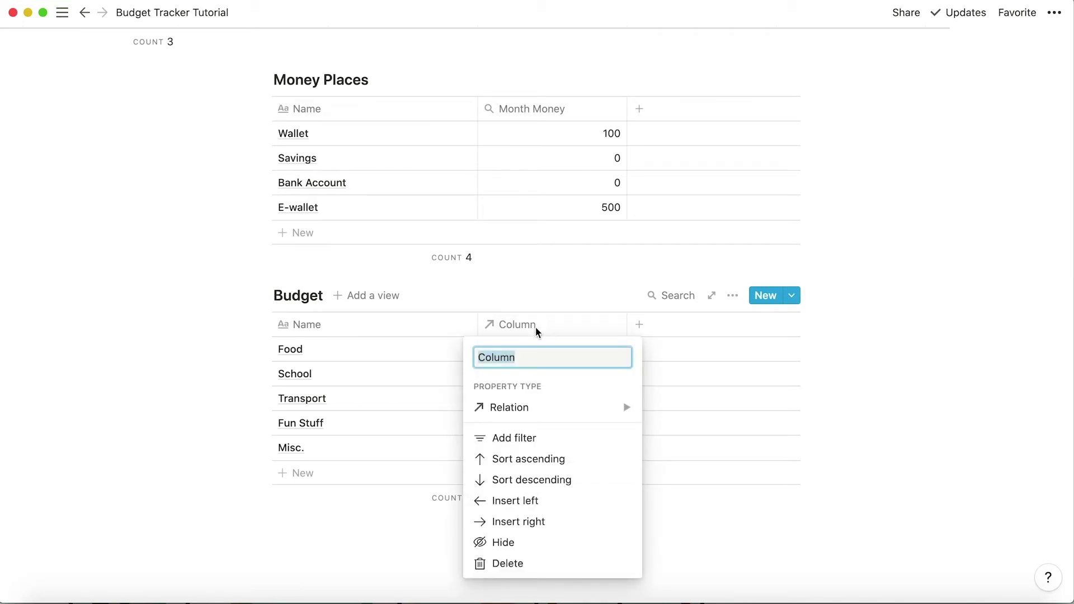
pyautogui.write('Cu')
pyautogui.press('BackSpace')
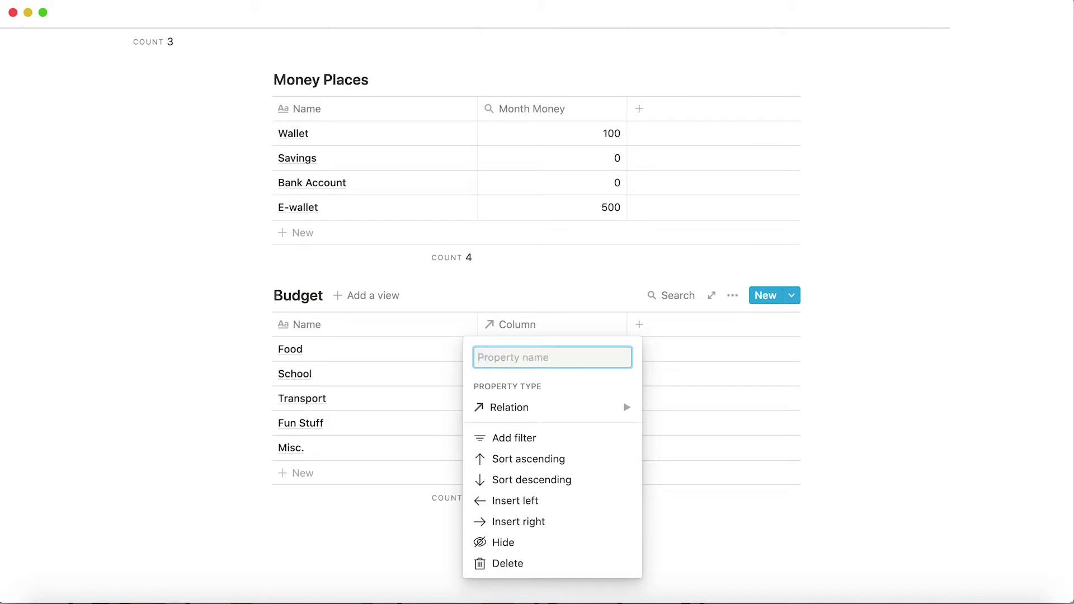
pyautogui.click(559, 295)
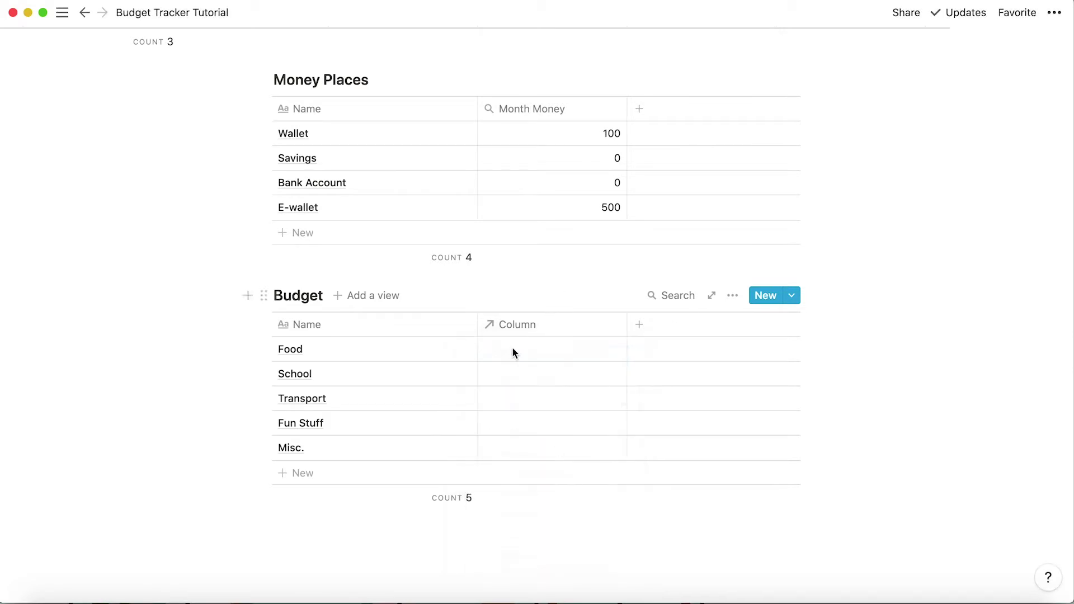
# - Add a Rollup property named Current Spending to the Budget table
pyautogui.click(658, 326)
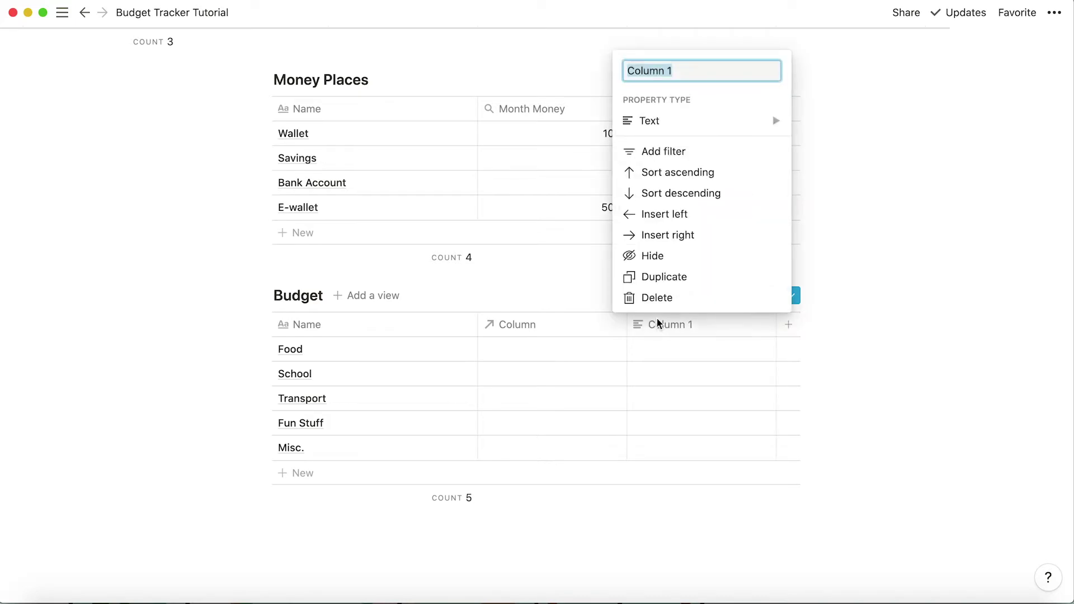
pyautogui.moveTo(665, 124)
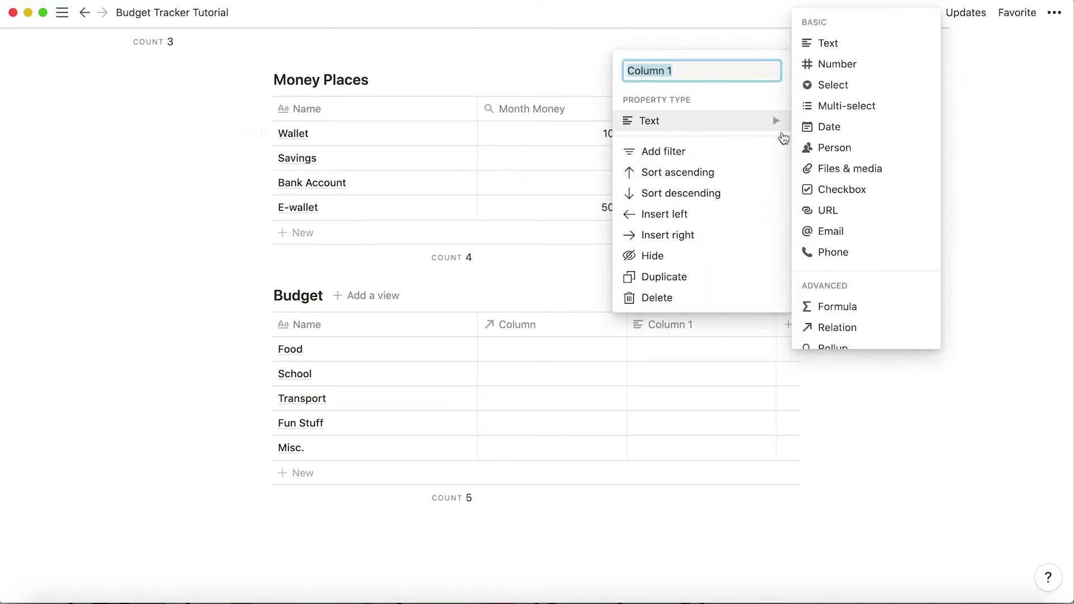
pyautogui.click(839, 348)
pyautogui.click(712, 329)
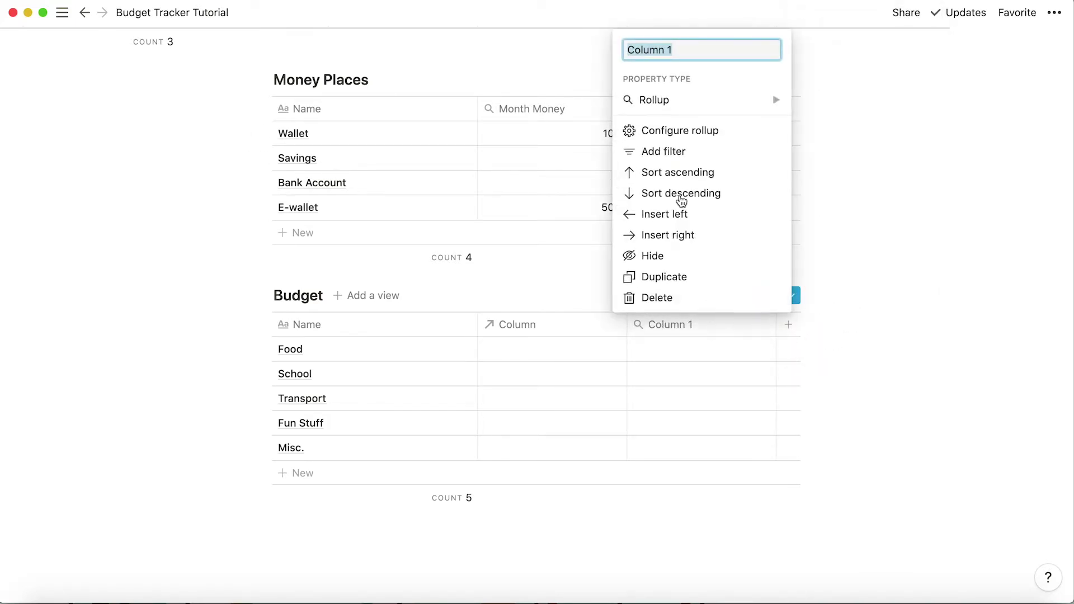
pyautogui.write('Current Spending')
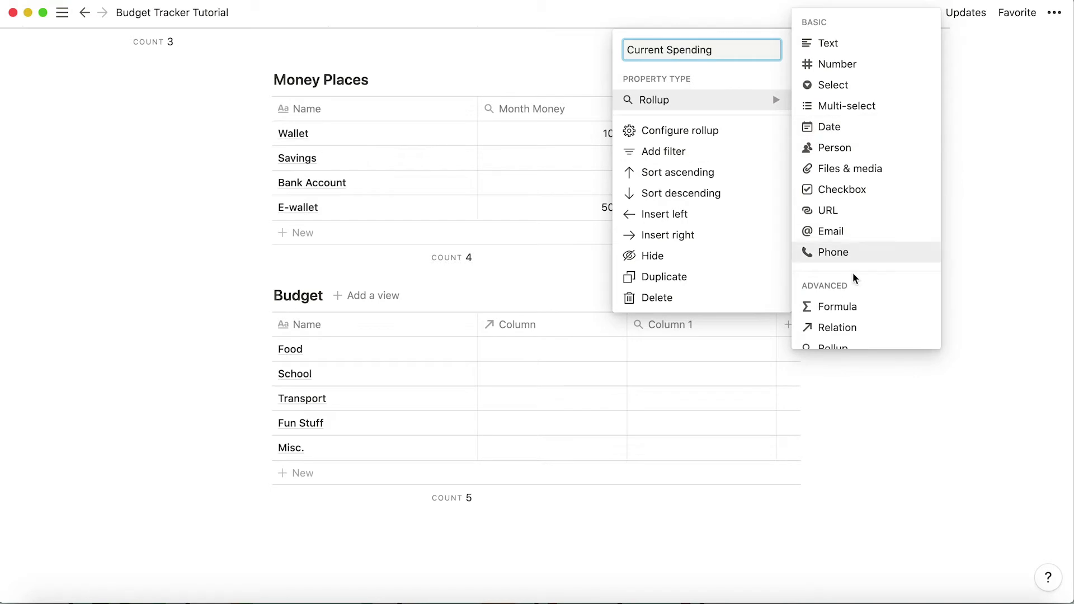
# - Configure the Current Spending rollup to use the Column relation and the Amount property, calculated as Sum
pyautogui.click(703, 131)
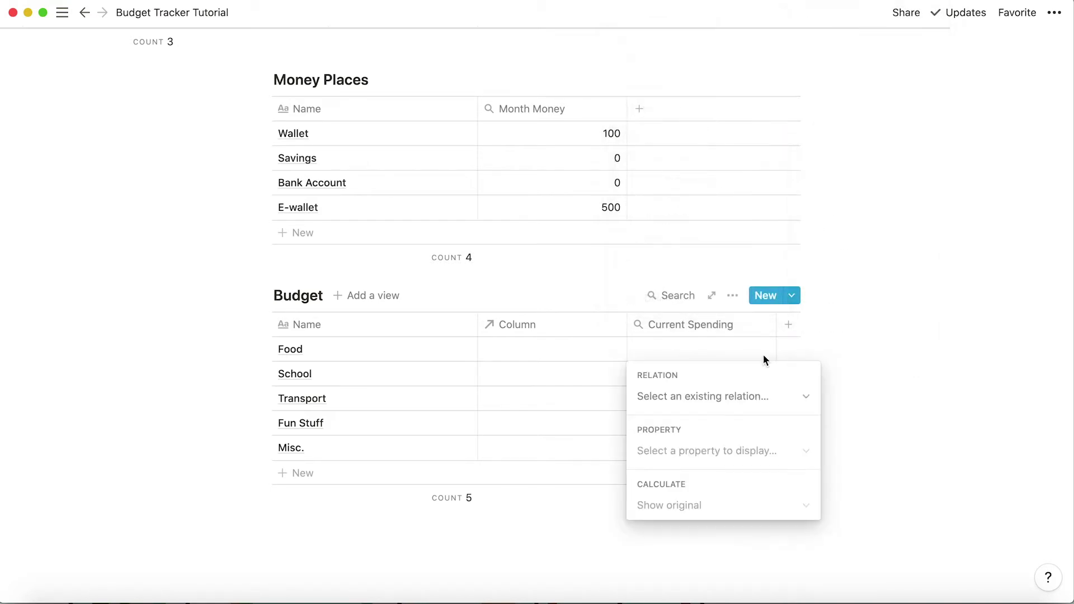
pyautogui.click(713, 399)
pyautogui.click(671, 455)
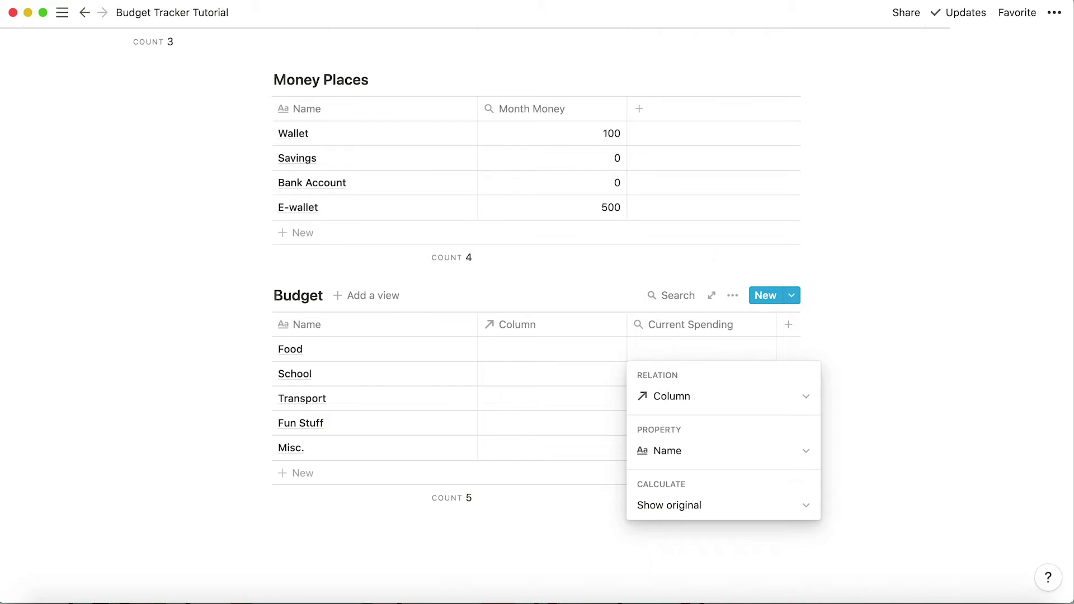
pyautogui.click(664, 450)
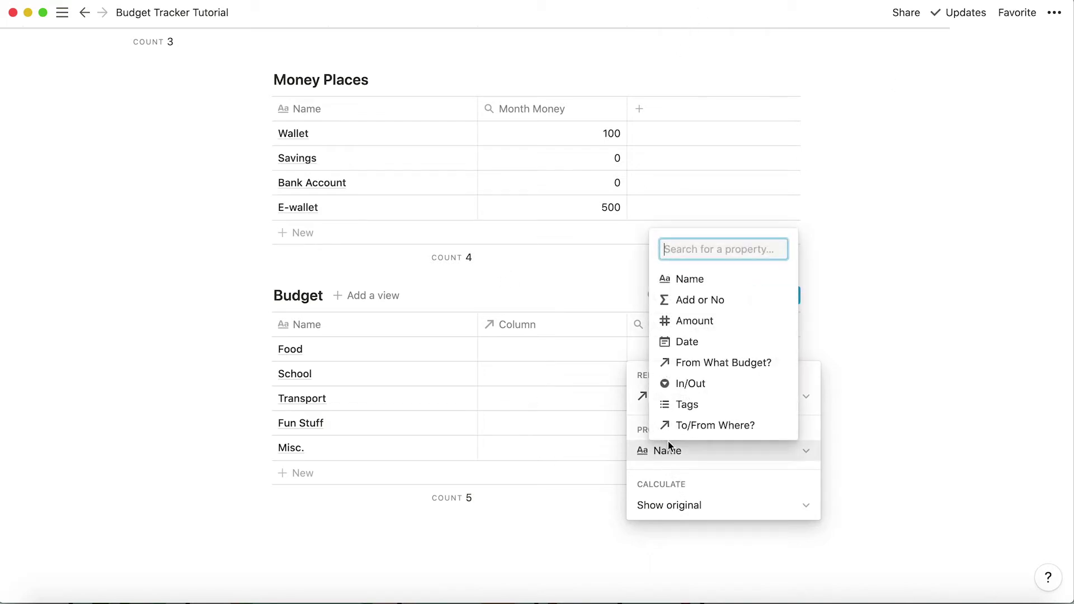
pyautogui.click(699, 321)
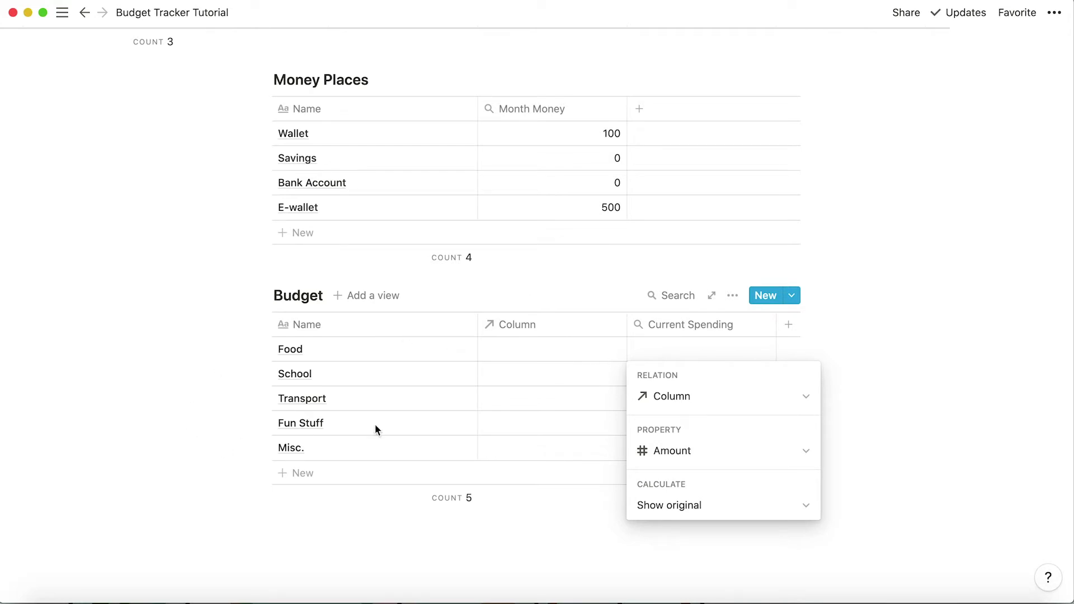
pyautogui.click(667, 505)
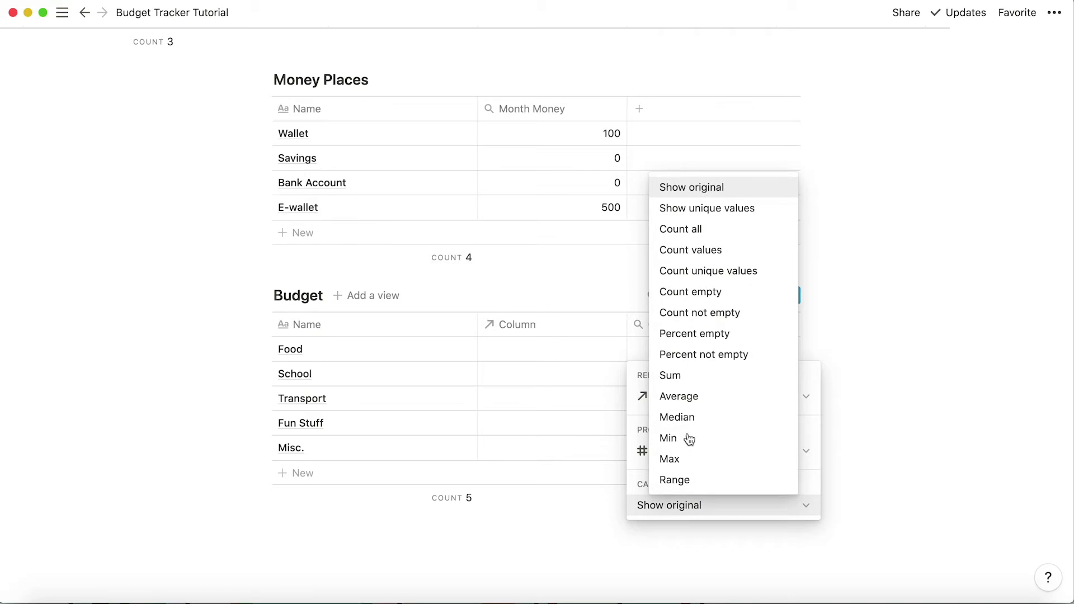
pyautogui.click(671, 375)
pyautogui.click(923, 350)
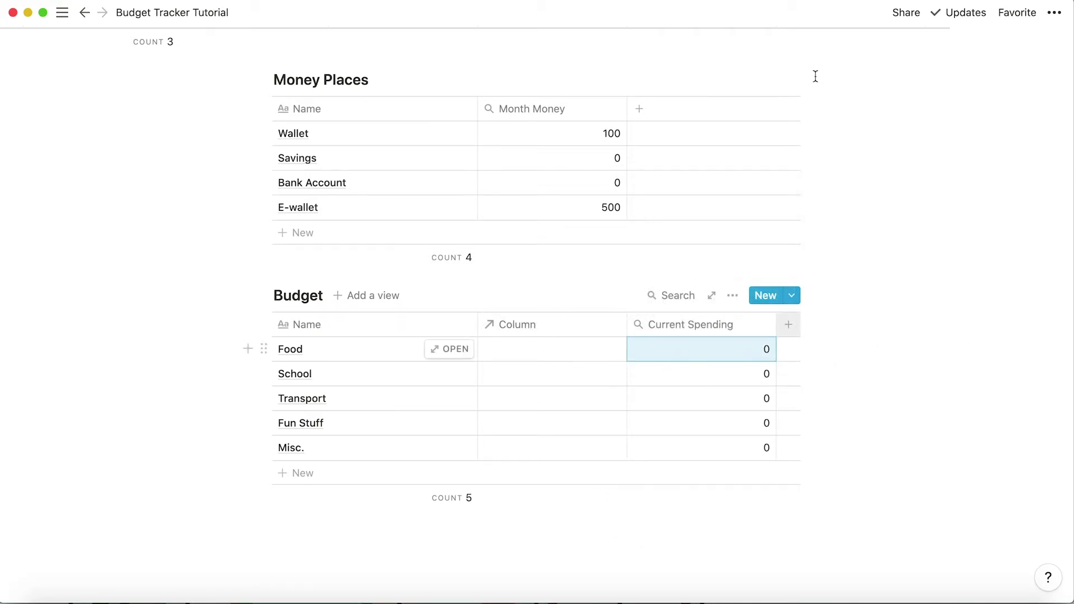
# - Add another property to the Budget table after Current Spending and set its type to Number
pyautogui.scroll(5, 814, 95)
pyautogui.hscroll(-1, 391, 291)
pyautogui.scroll(-5, 561, 379)
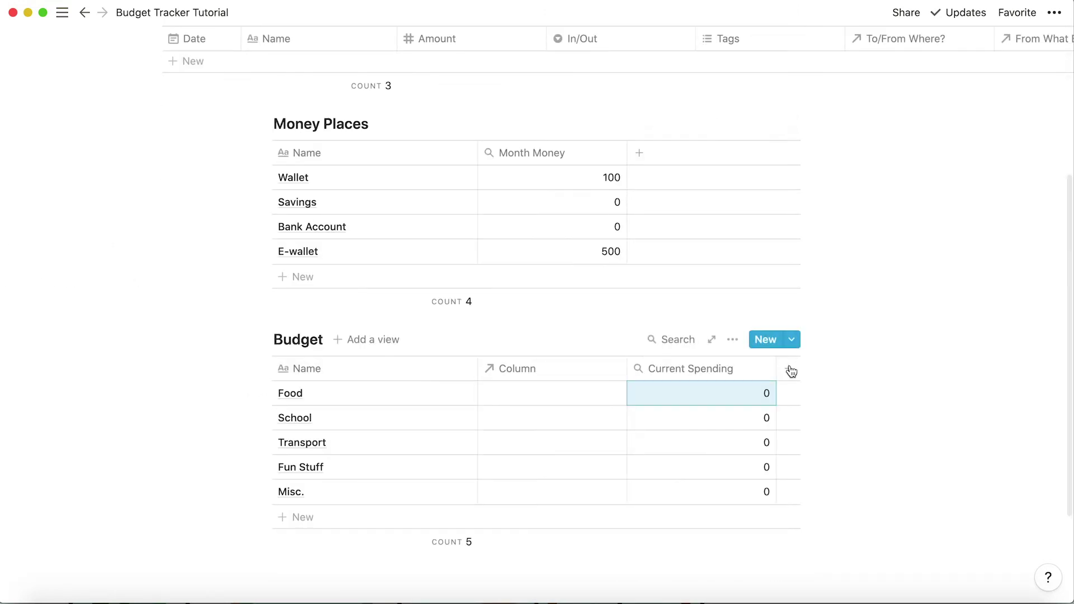
pyautogui.click(790, 371)
pyautogui.moveTo(815, 168)
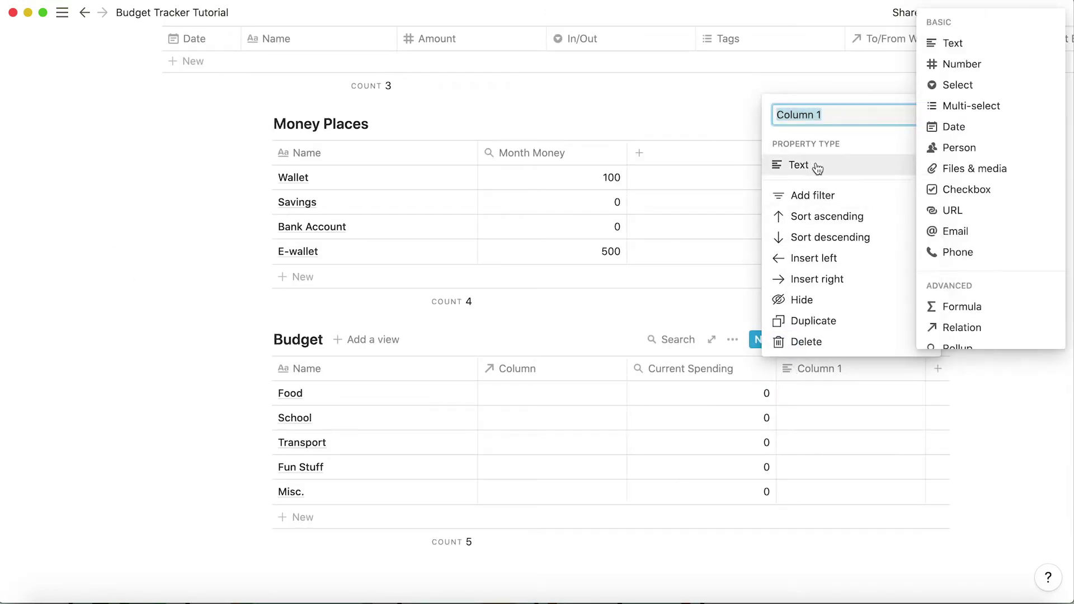
pyautogui.click(963, 66)
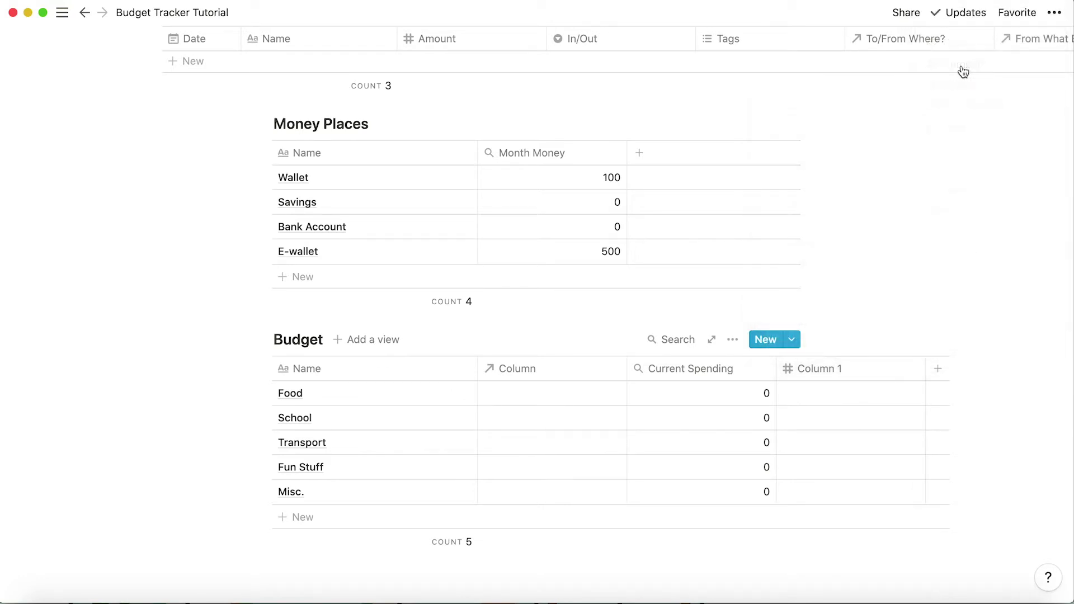
# - Name the new Number property in the Budget table Current Budget
pyautogui.click(812, 369)
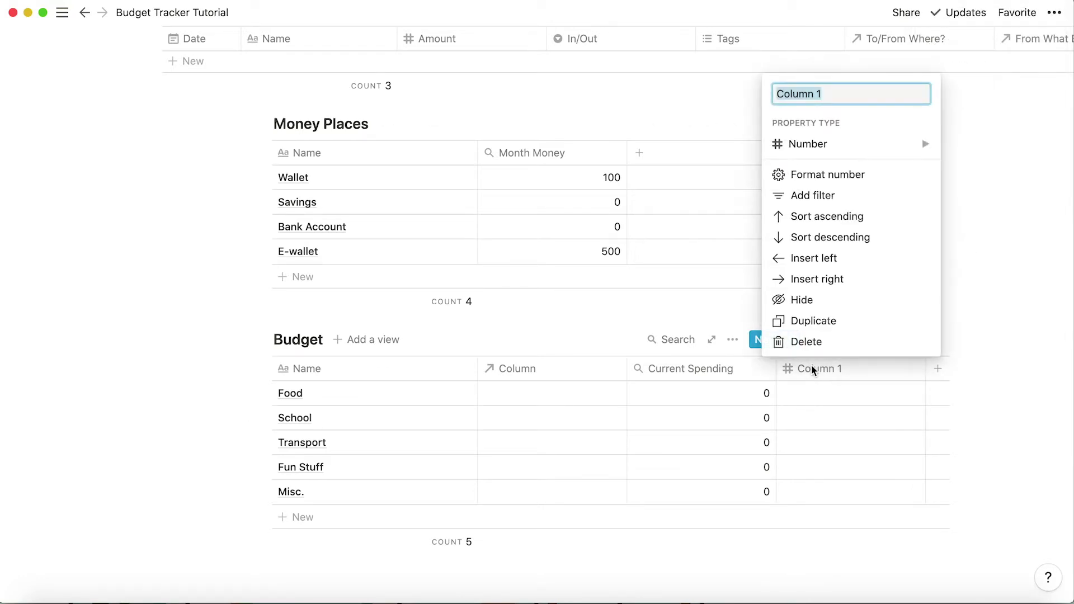
pyautogui.write('B')
pyautogui.press('BackSpace')
pyautogui.write('Current ')
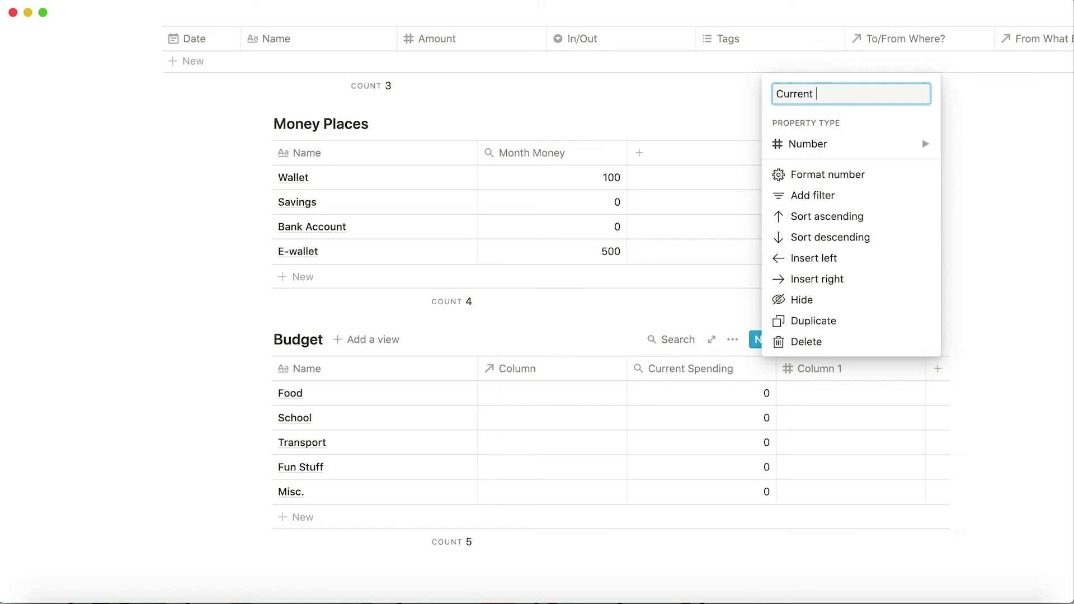
pyautogui.write('Budget')
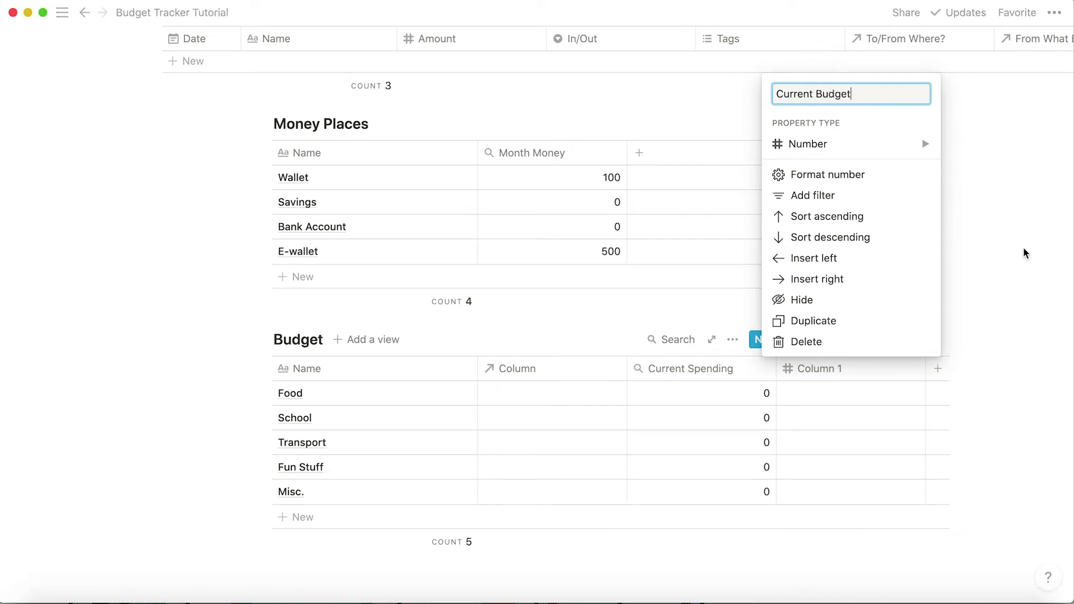
pyautogui.press('Return')
# - Set the Current Budget of the Food category in the Budget table to 500
pyautogui.hscroll(1, 957, 418)
pyautogui.hscroll(-4, 957, 417)
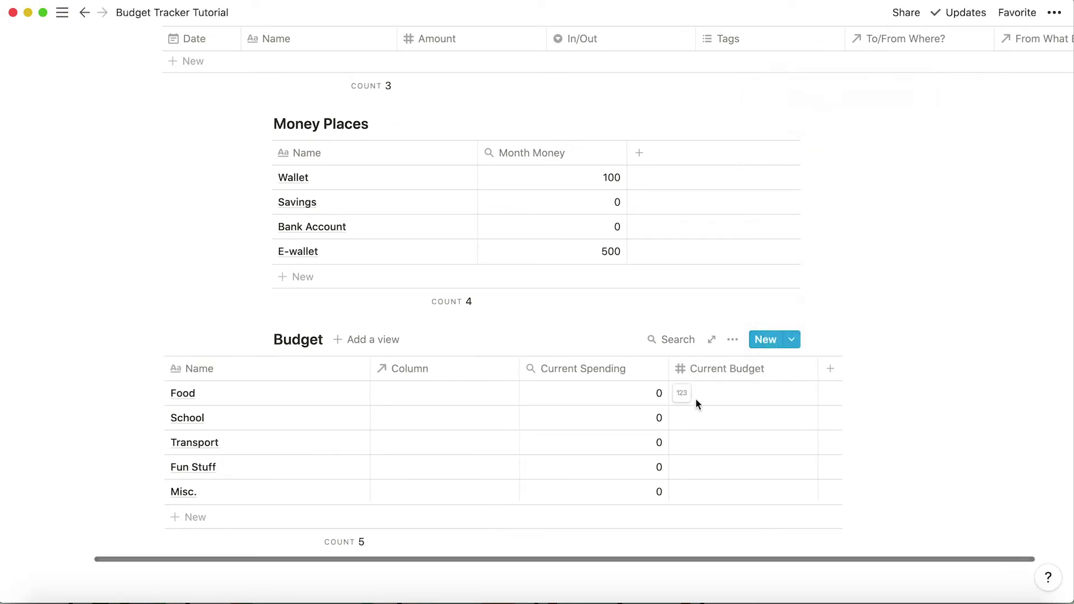
pyautogui.click(746, 400)
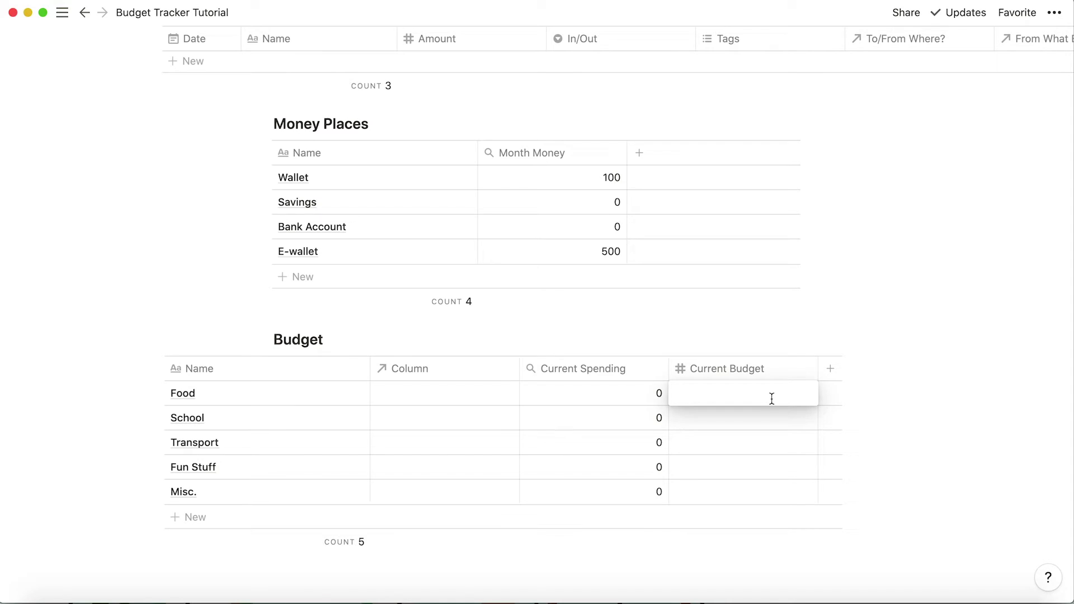
pyautogui.write('500')
pyautogui.press('Return')
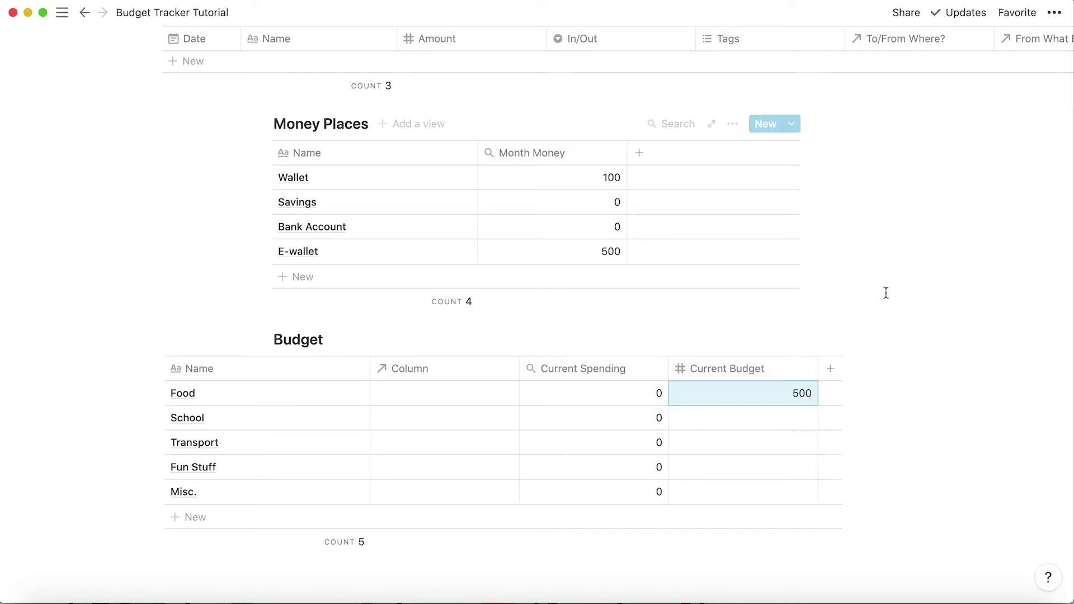
# - Link the Lunch expense in Month Expenses to the Food category through the From What Budget? relation
pyautogui.scroll(5, 858, 266)
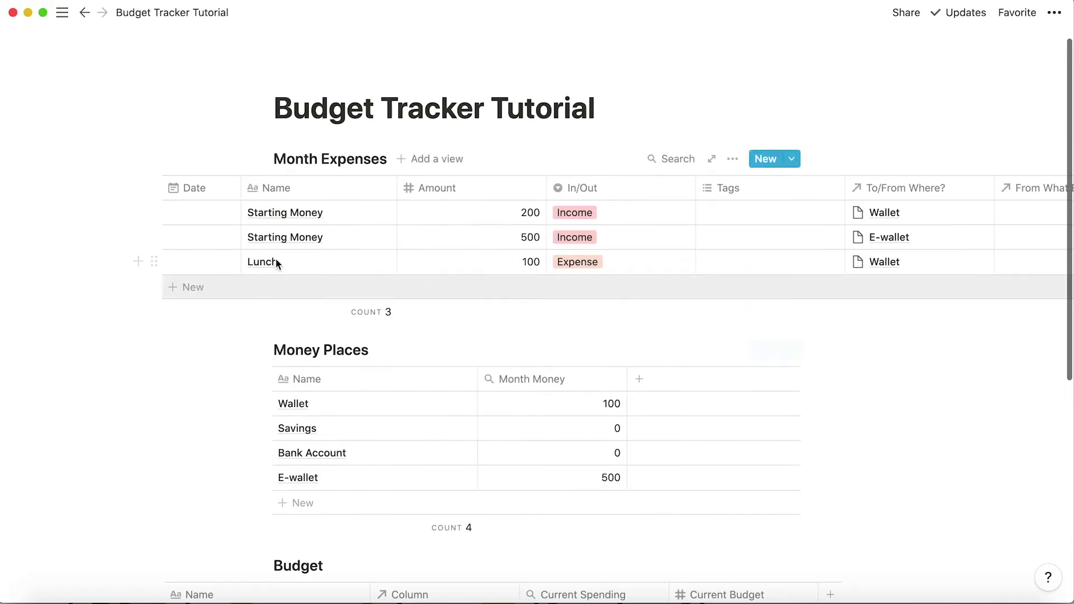
pyautogui.hscroll(6, 515, 259)
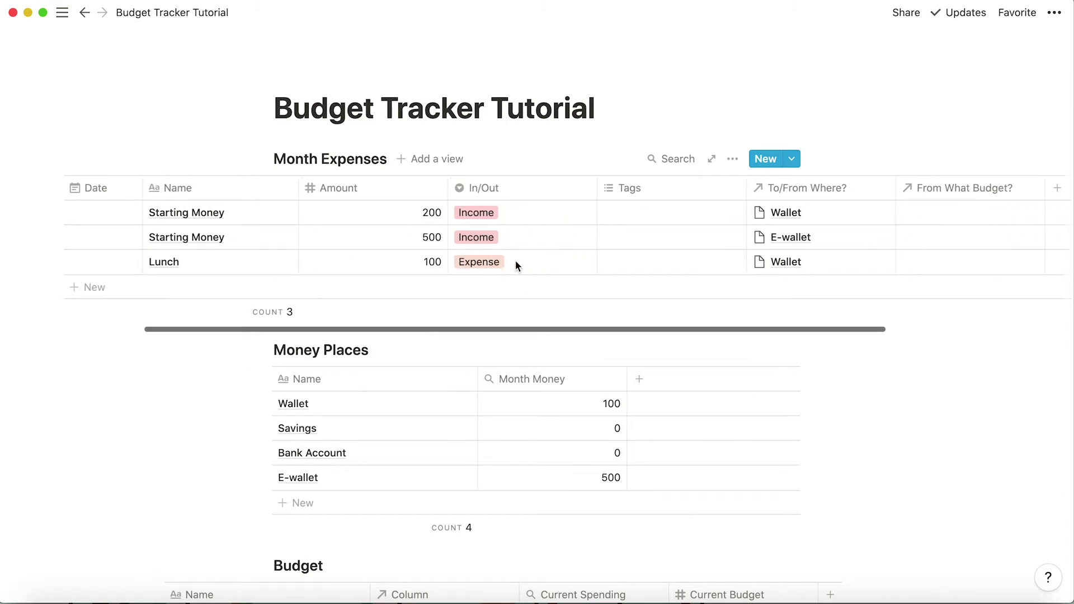
pyautogui.click(719, 263)
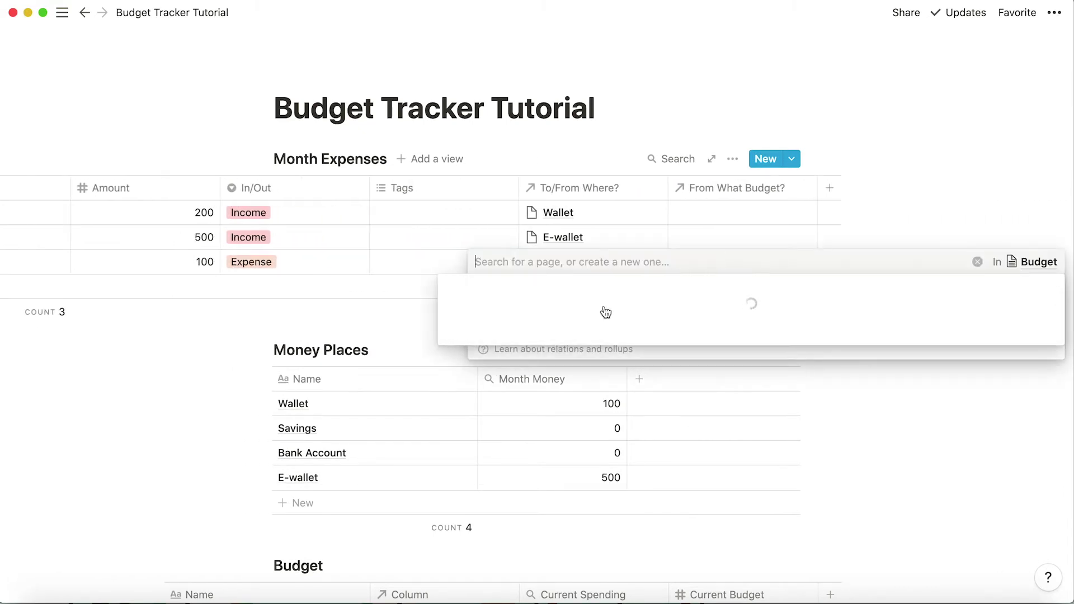
pyautogui.click(510, 356)
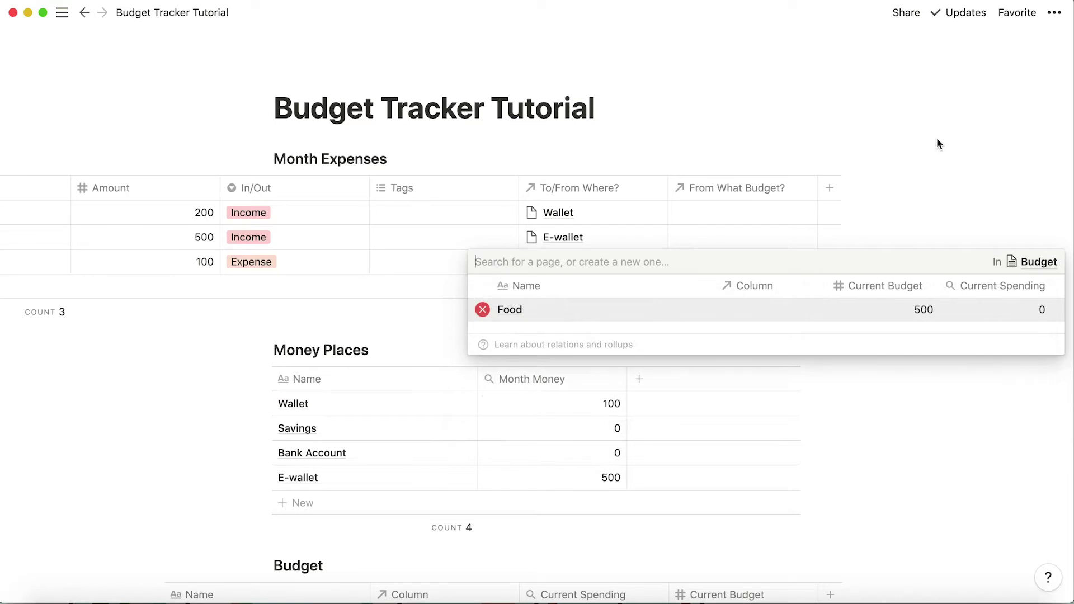
pyautogui.click(937, 138)
# - Hide the relation property named Column in the Budget table
pyautogui.scroll(-5, 710, 503)
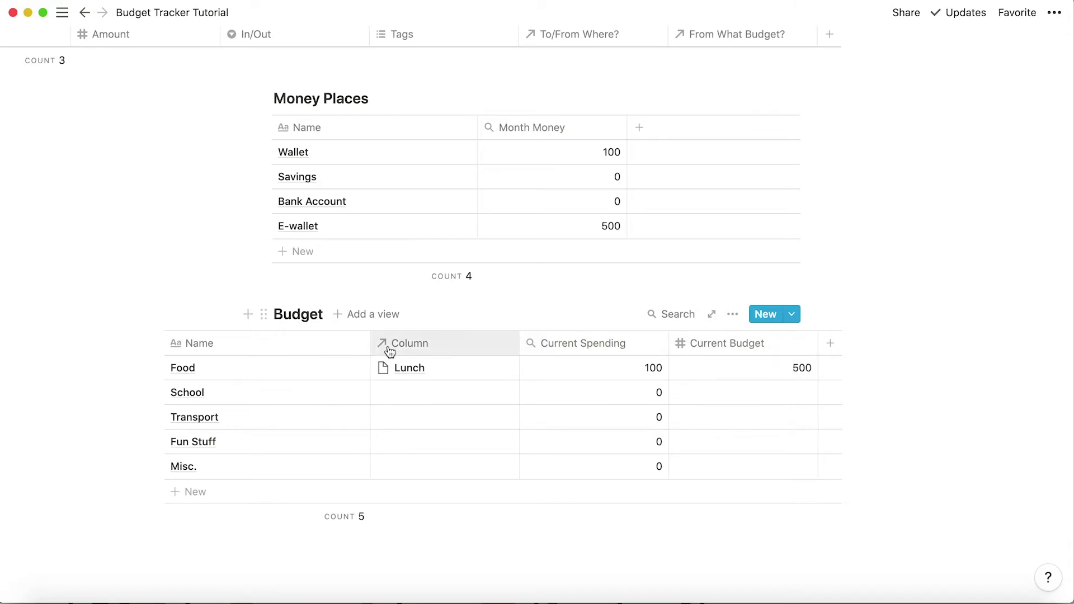
pyautogui.click(416, 351)
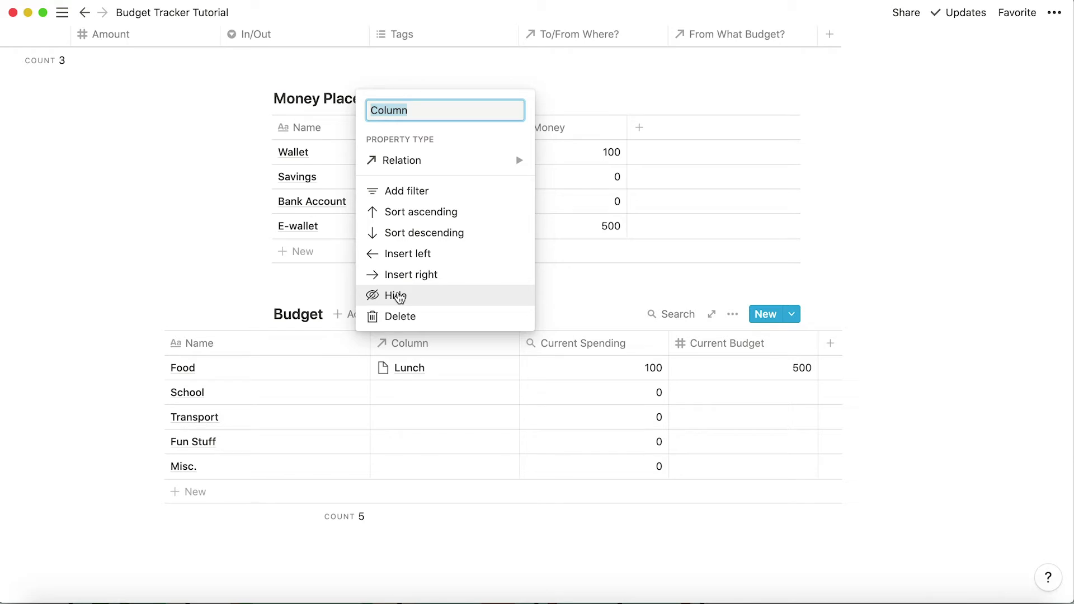
pyautogui.click(397, 296)
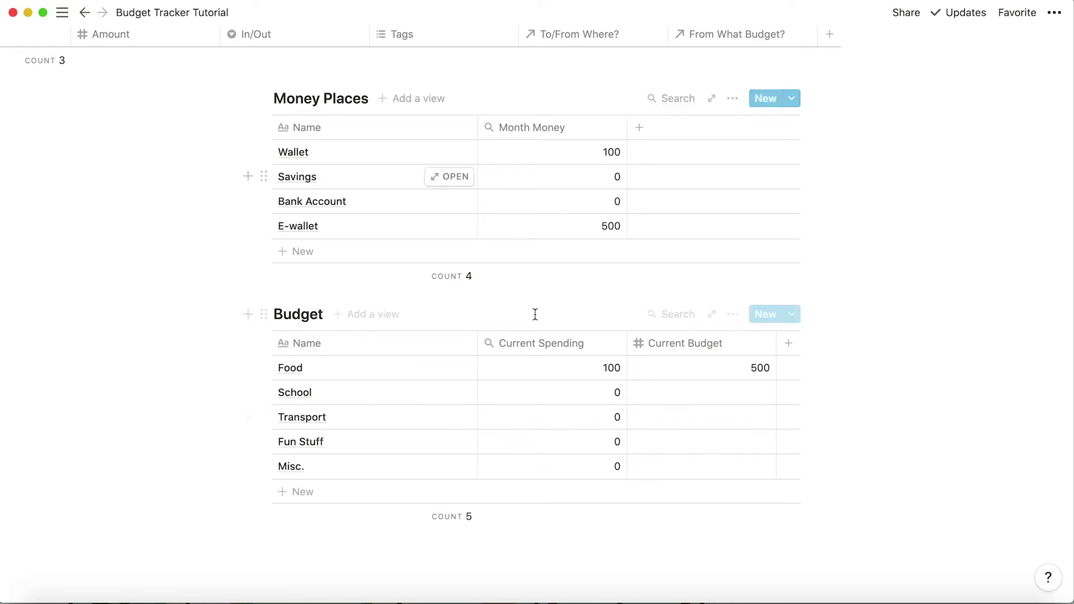
# - Add a property to the Budget table after Current Budget and set its type to Formula
pyautogui.scroll(5, 671, 182)
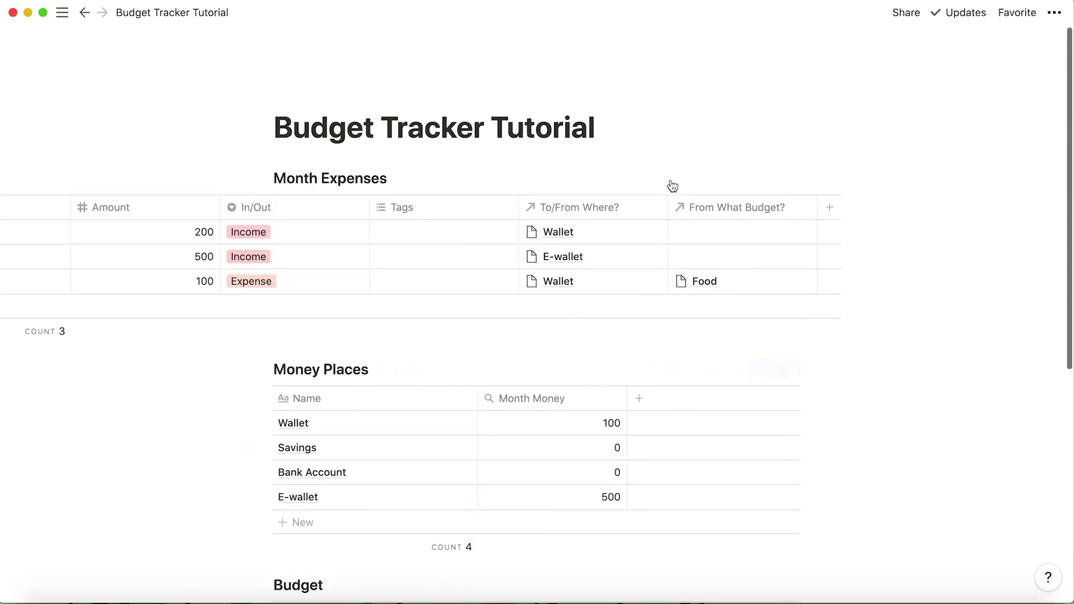
pyautogui.scroll(-7, 693, 313)
pyautogui.scroll(2, 772, 263)
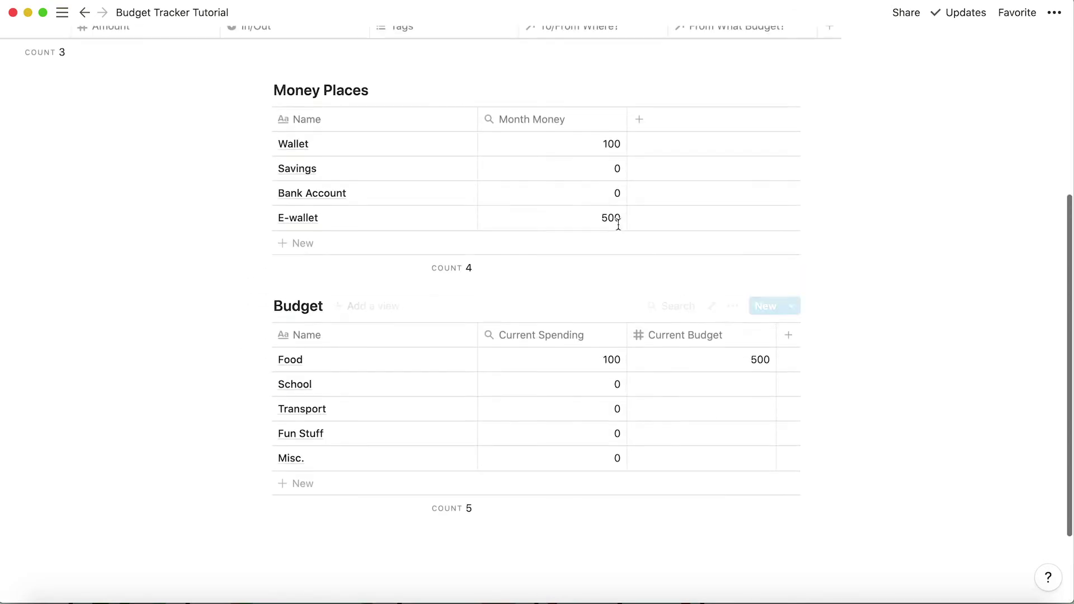
pyautogui.click(789, 334)
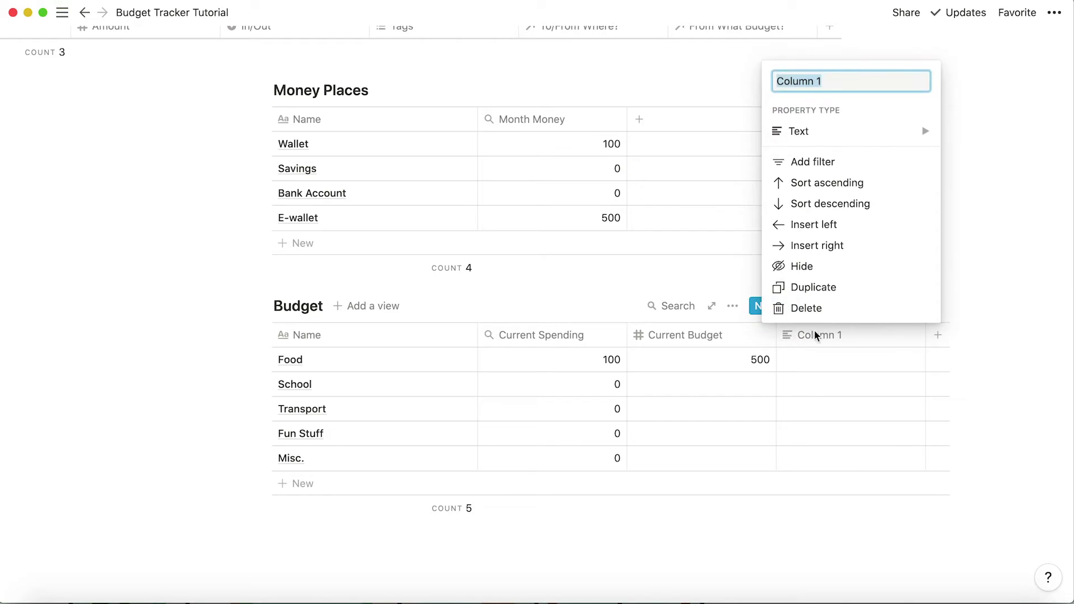
pyautogui.click(827, 130)
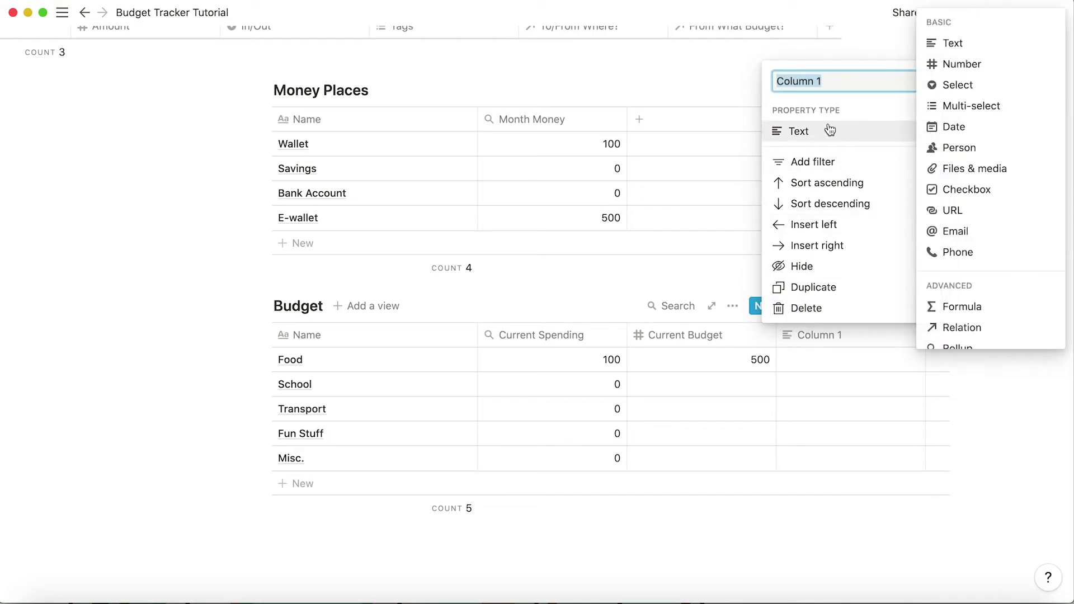
pyautogui.click(951, 307)
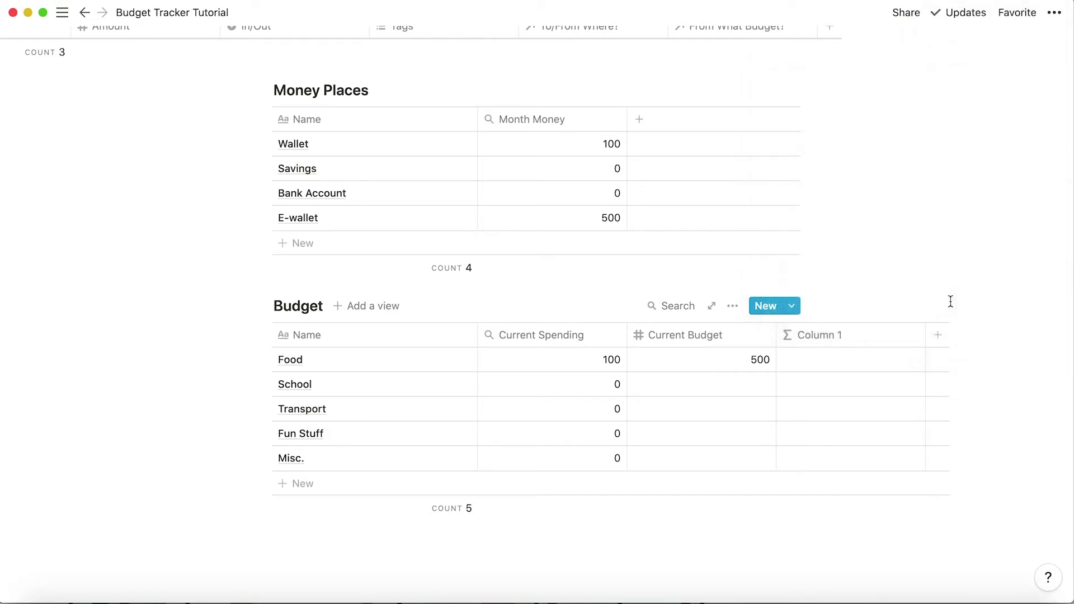
# - Begin the new property's formula with an if condition testing whether Current Spending is <= Current Budget
pyautogui.click(805, 334)
pyautogui.click(819, 141)
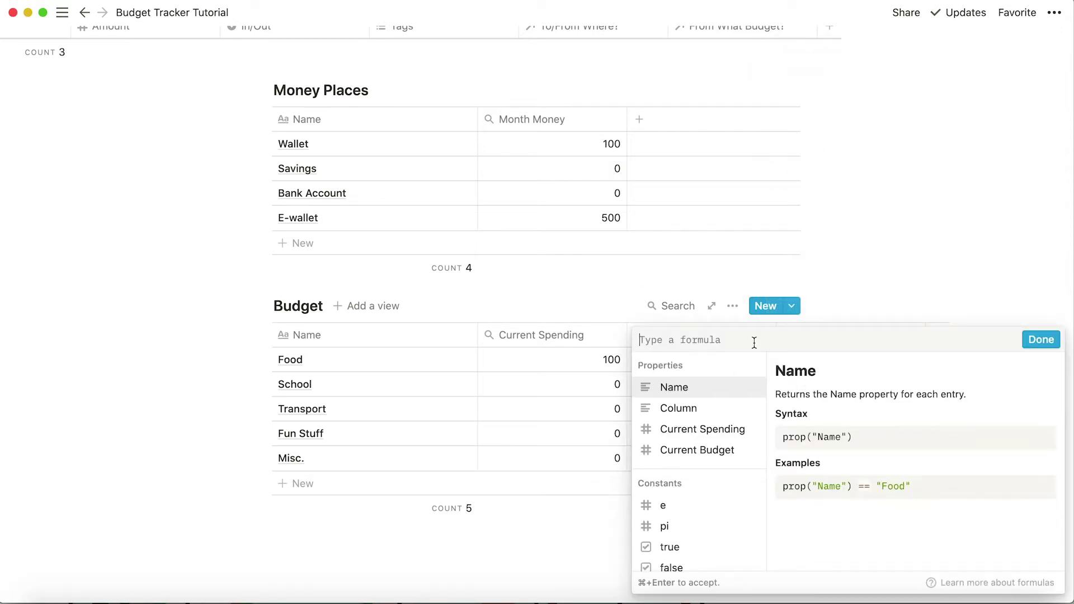
pyautogui.write('if')
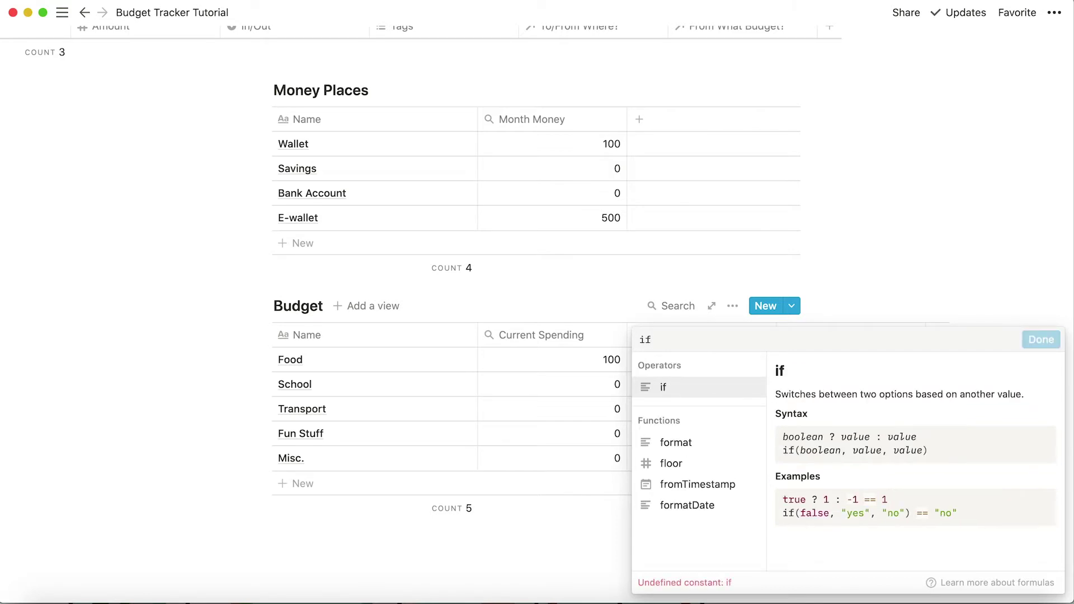
pyautogui.write('(')
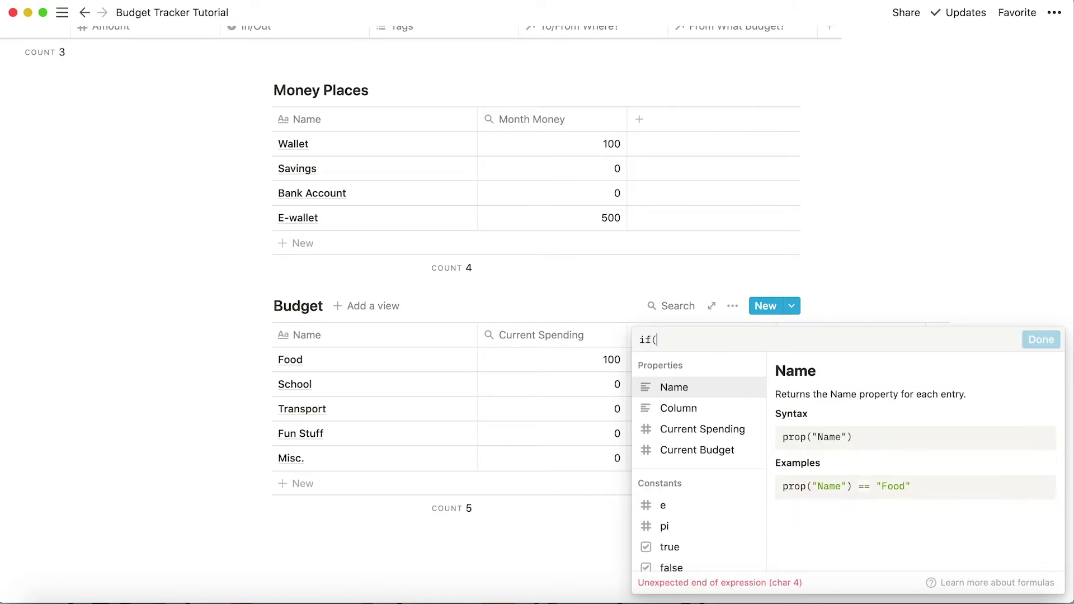
pyautogui.click(708, 432)
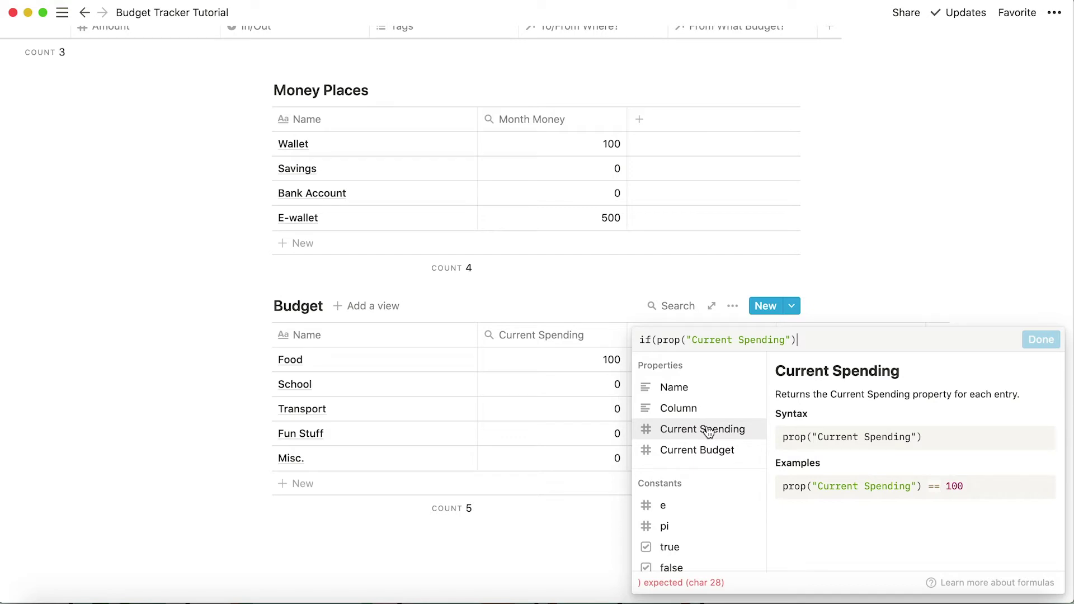
pyautogui.write('<')
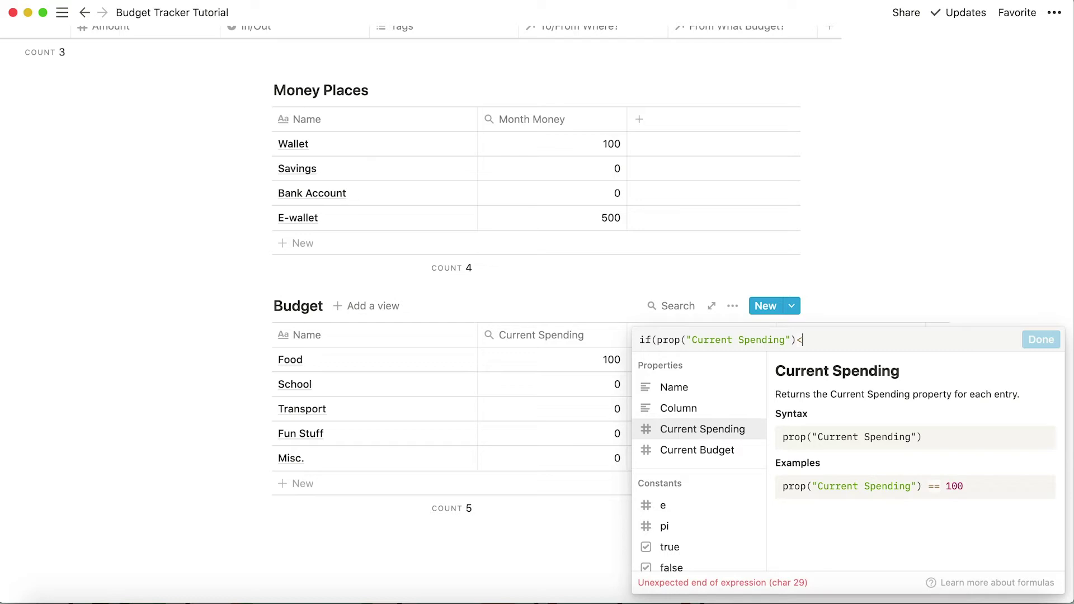
pyautogui.write('=')
pyautogui.click(682, 452)
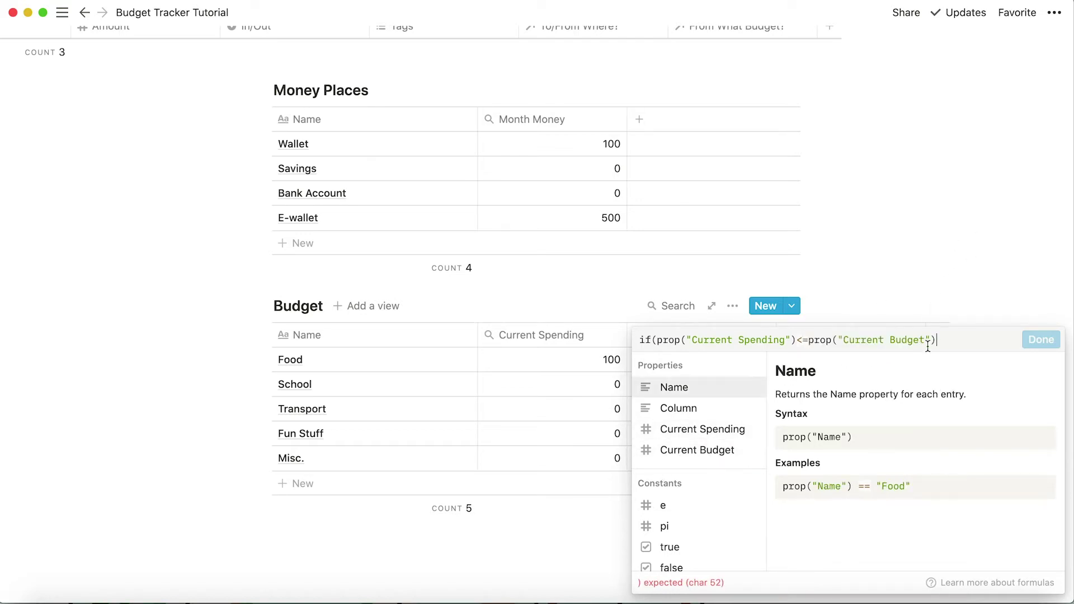
# - Complete the if formula with the results "you're still good" when true and "you're over budget" when false, and apply it
pyautogui.write(',')
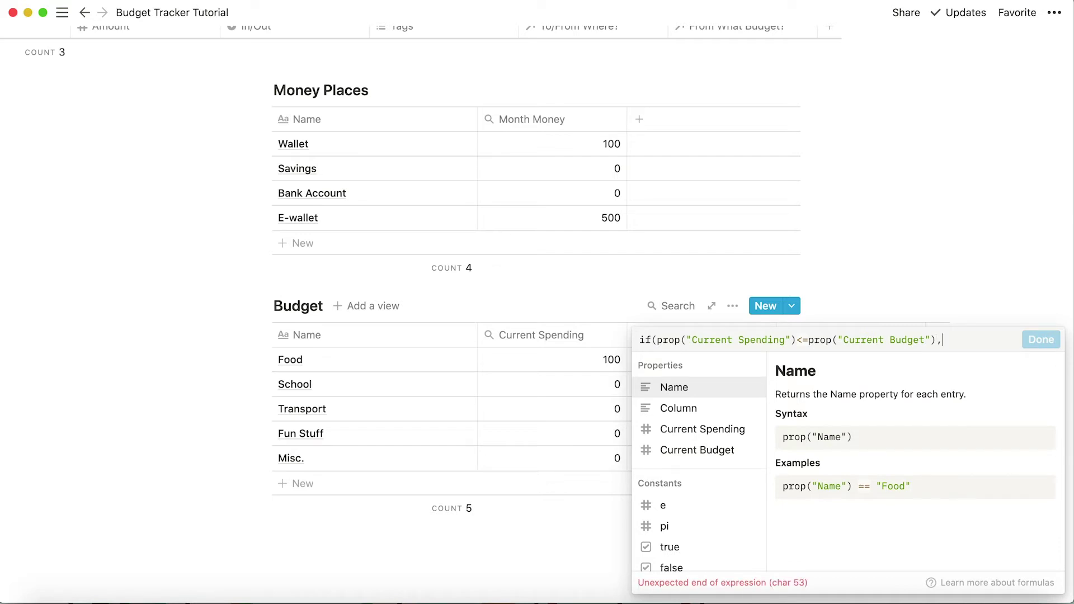
pyautogui.write('"')
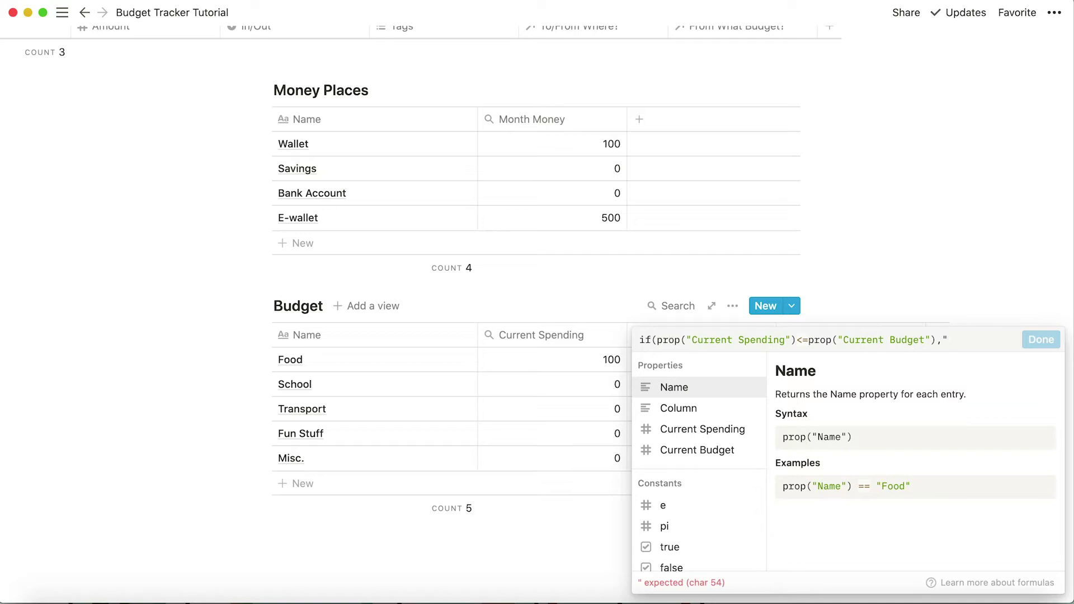
pyautogui.write('you\'re still good"')
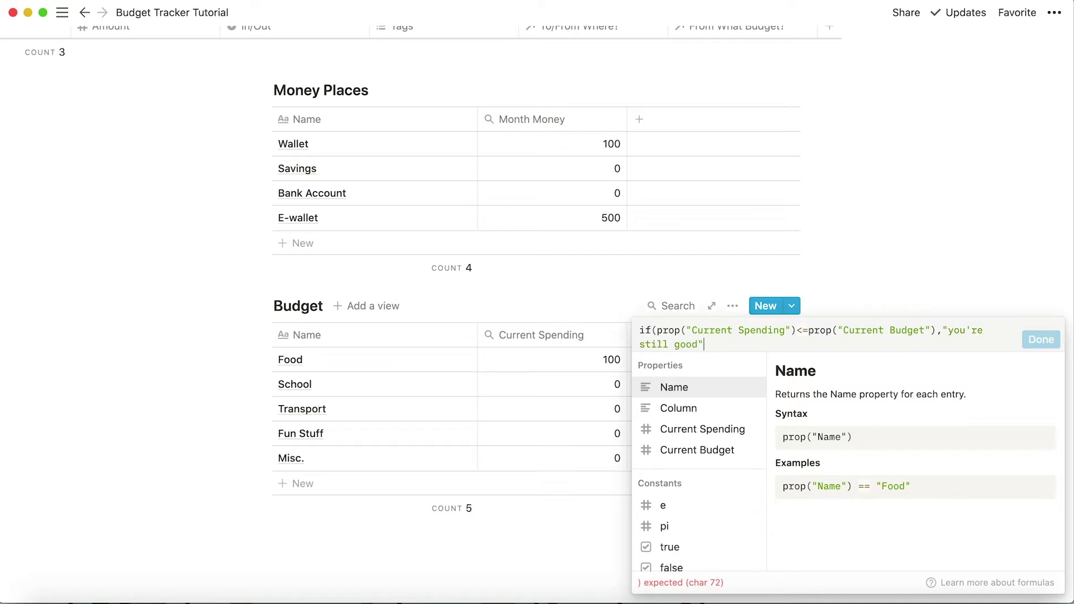
pyautogui.write(',')
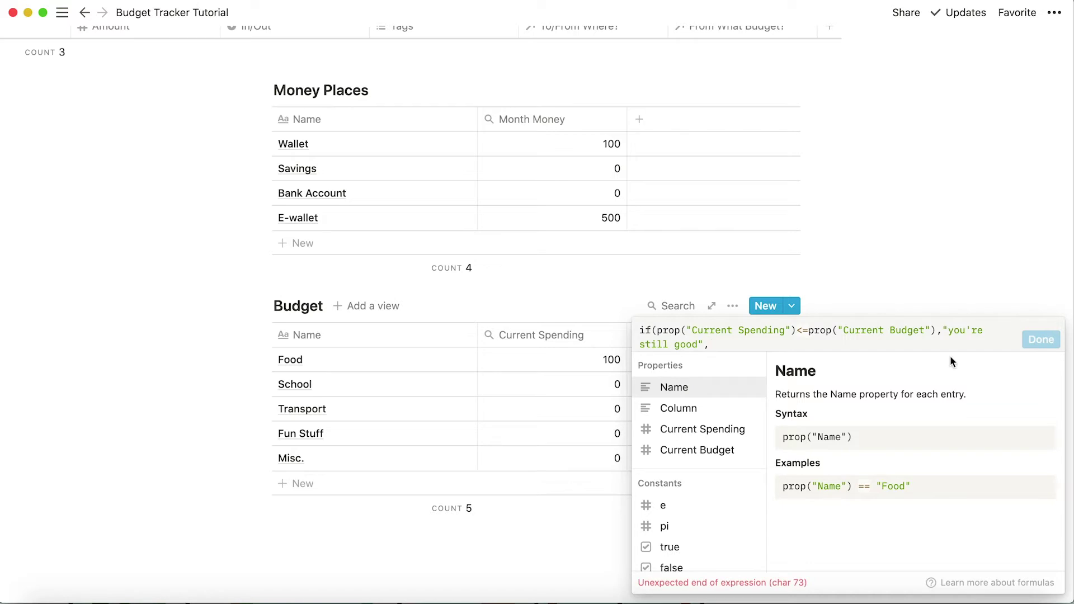
pyautogui.write('"You')
pyautogui.press('BackSpace')
pyautogui.press('BackSpace')
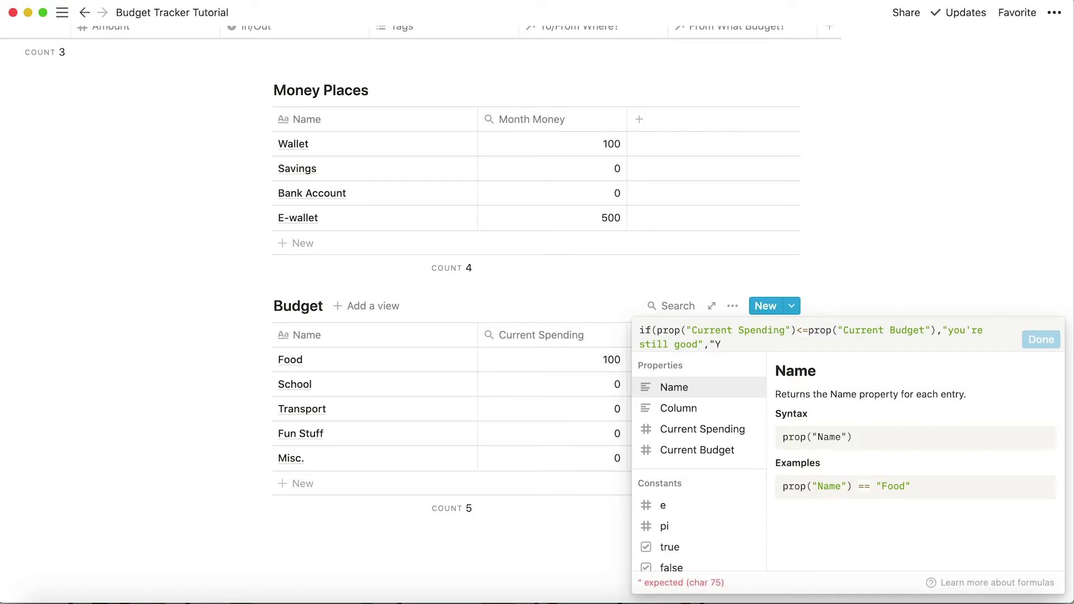
pyautogui.write('you\'re over budget")')
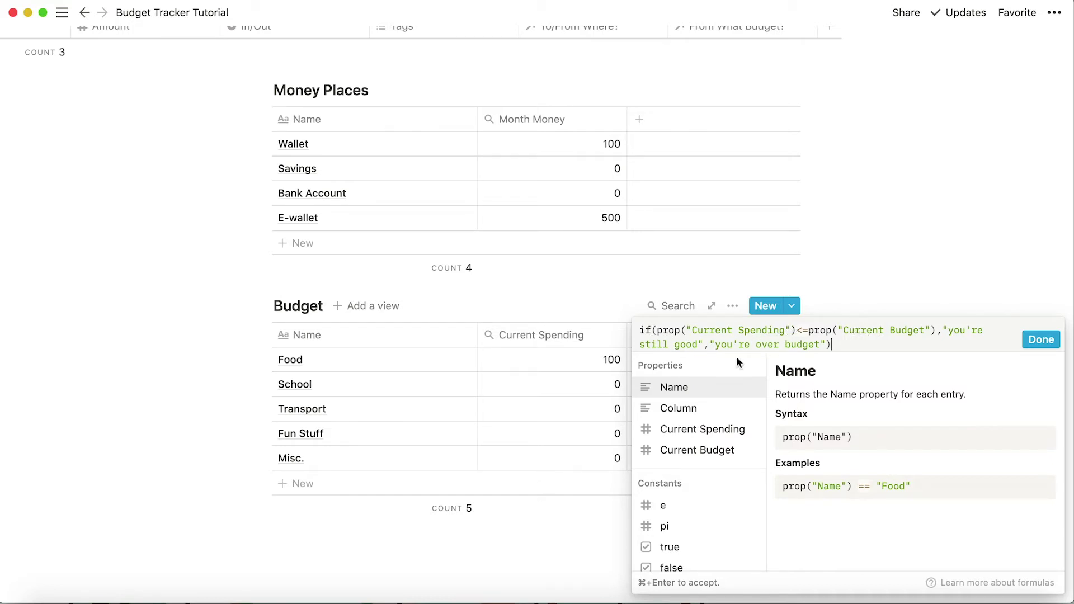
pyautogui.click(1041, 340)
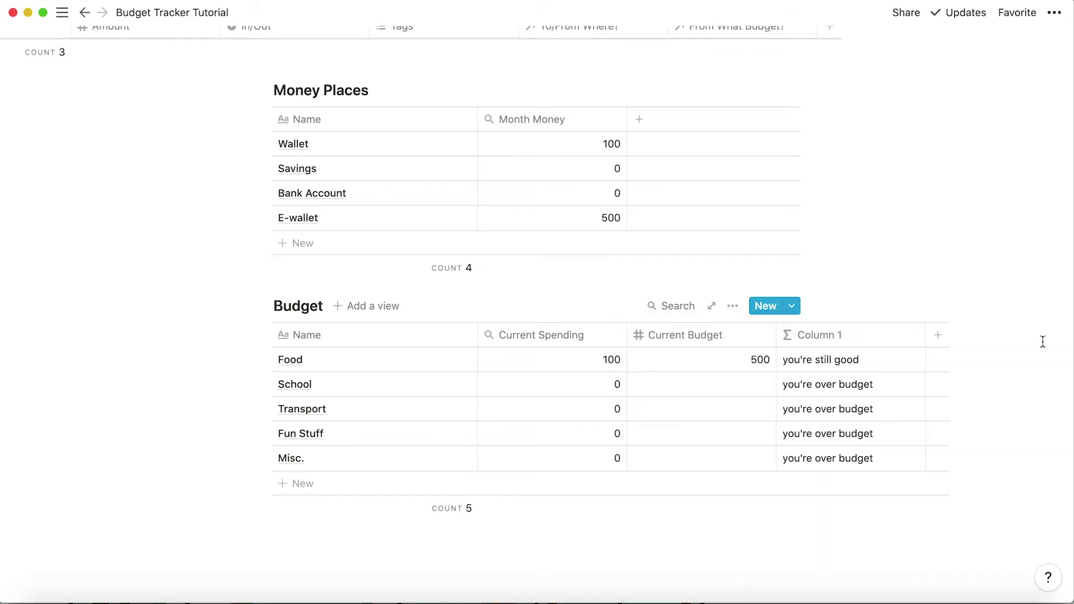
# - Set the Current Budget of School, Transport, Fun Stuff and Misc. to 0 in the Budget table
pyautogui.click(705, 386)
pyautogui.write('0')
pyautogui.press('Return')
pyautogui.click(709, 408)
pyautogui.write('0')
pyautogui.press('Return')
pyautogui.click(706, 433)
pyautogui.write('0')
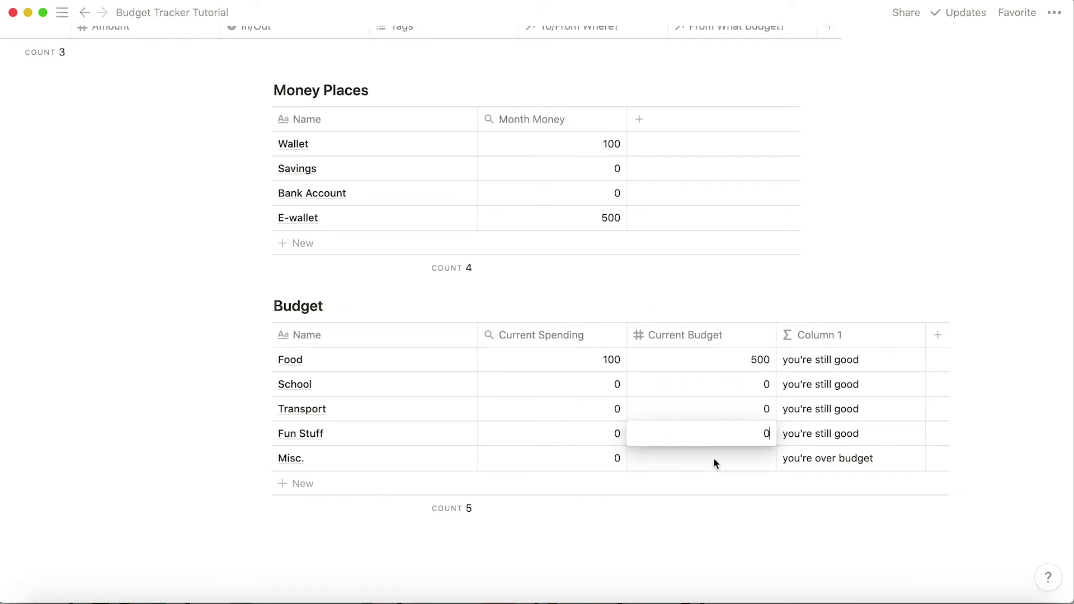
pyautogui.press('Return')
pyautogui.click(732, 462)
pyautogui.write('0')
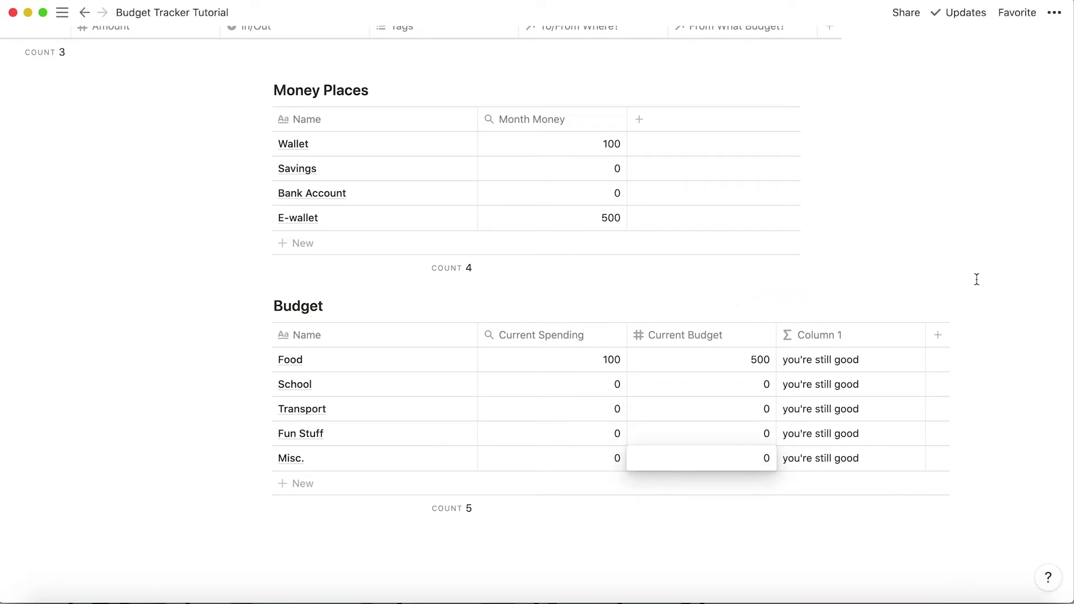
pyautogui.press('Return')
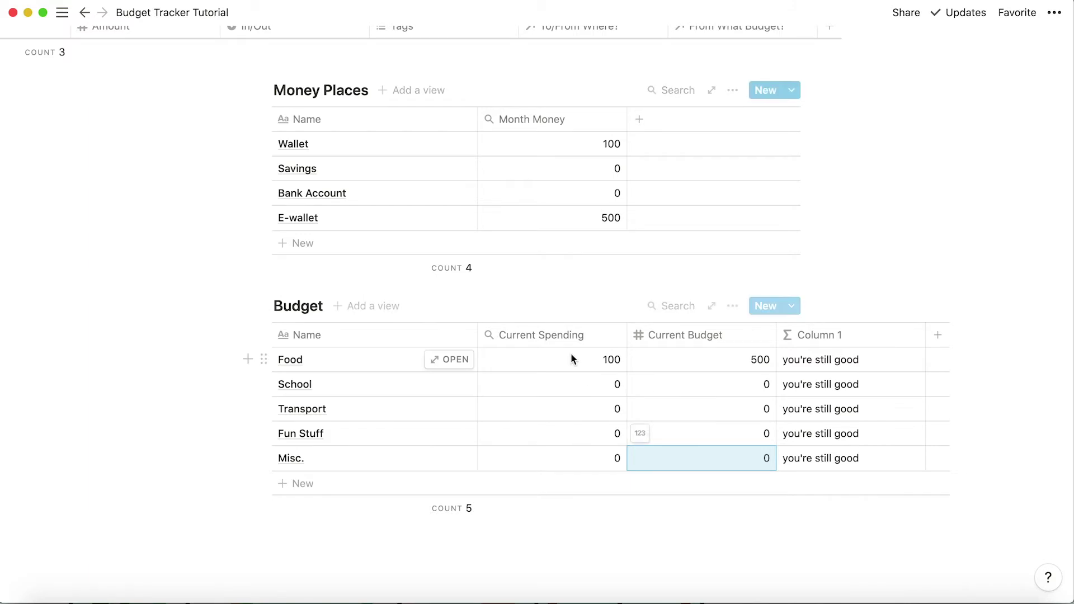
# - Add a Month Expenses entry named Dinner with an amount of 400
pyautogui.scroll(5, 472, 213)
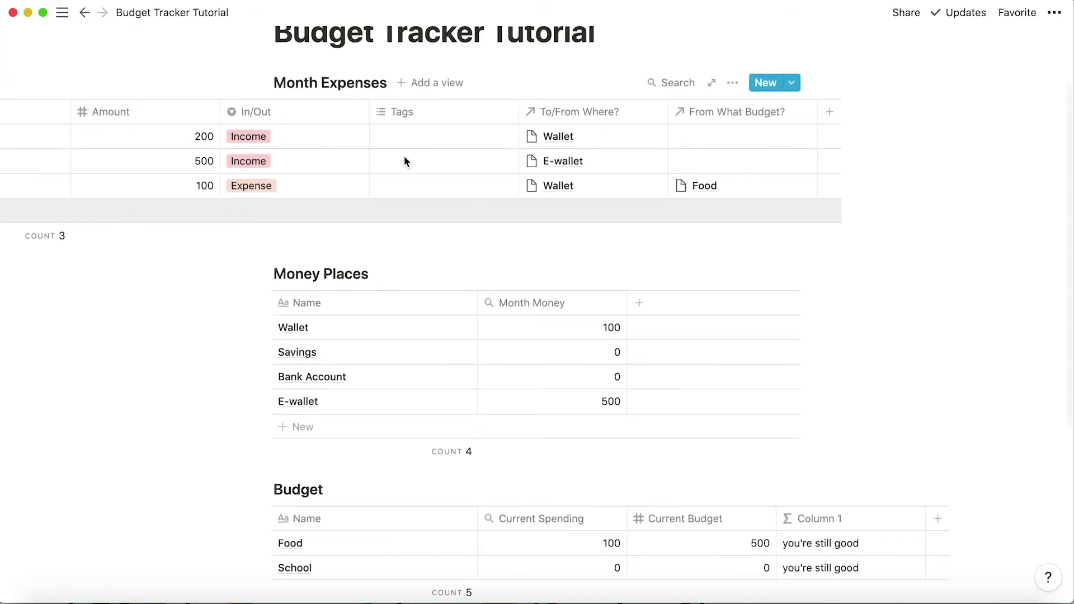
pyautogui.hscroll(-5, 336, 167)
pyautogui.click(335, 216)
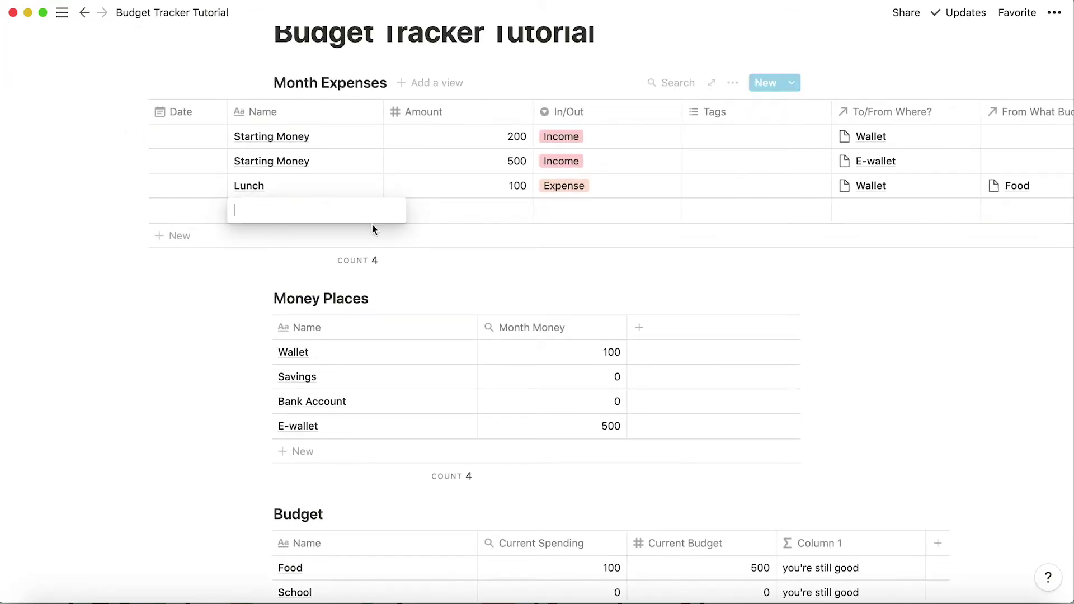
pyautogui.write('Dinner')
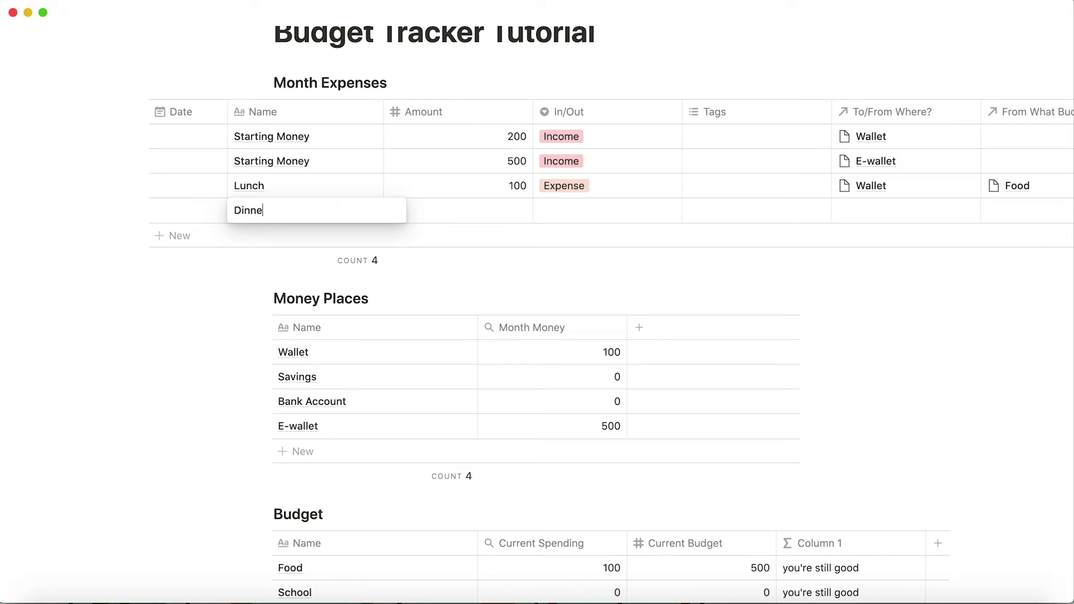
pyautogui.click(467, 207)
pyautogui.click(467, 208)
pyautogui.write('400')
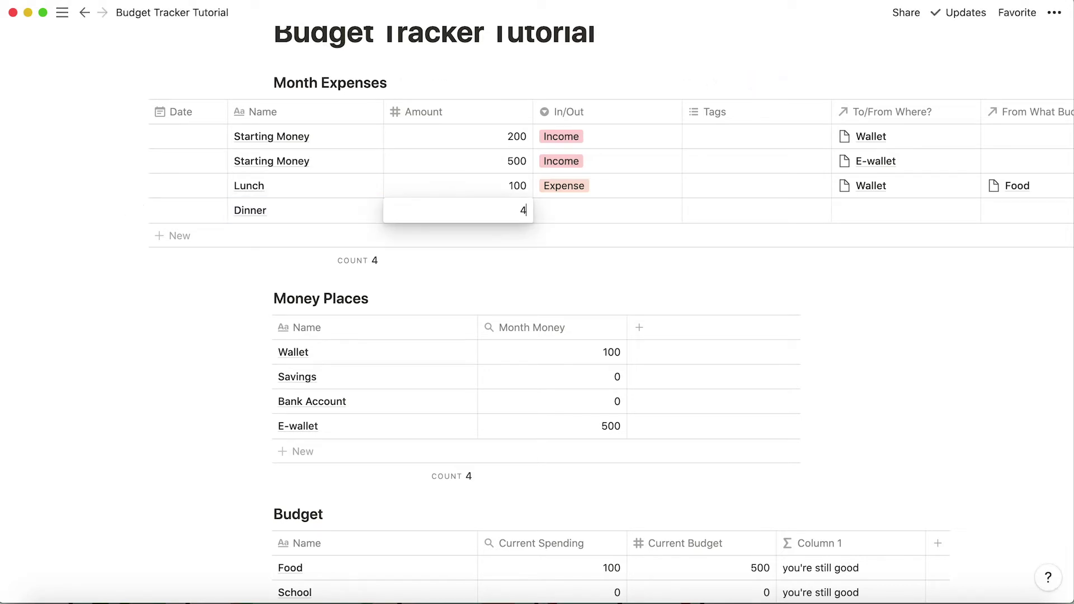
# - Set the amount of the Dinner entry in Month Expenses to 500
pyautogui.press('Return')
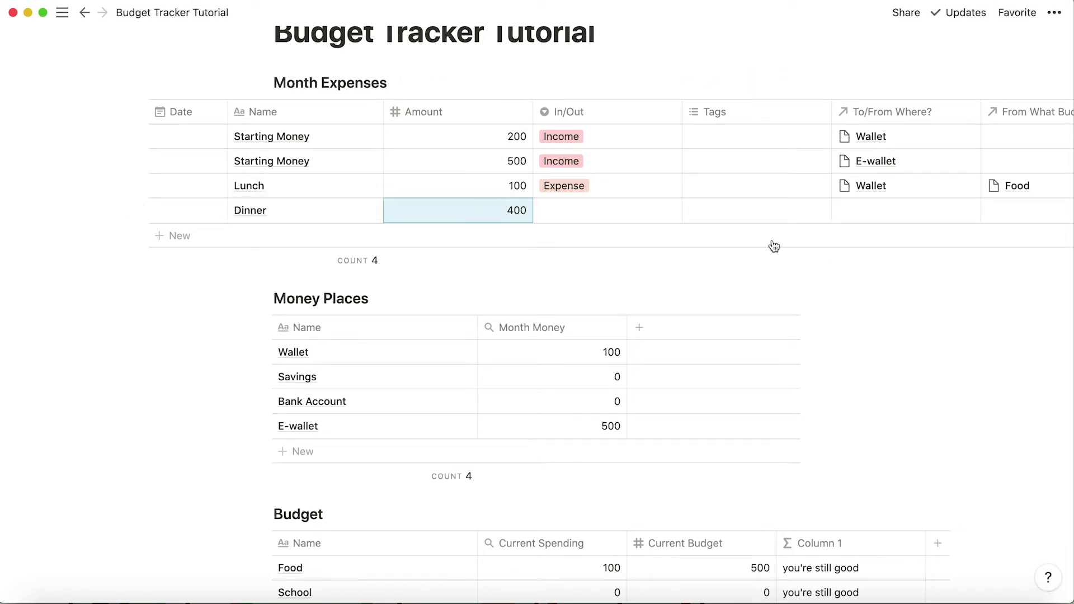
pyautogui.click(1012, 210)
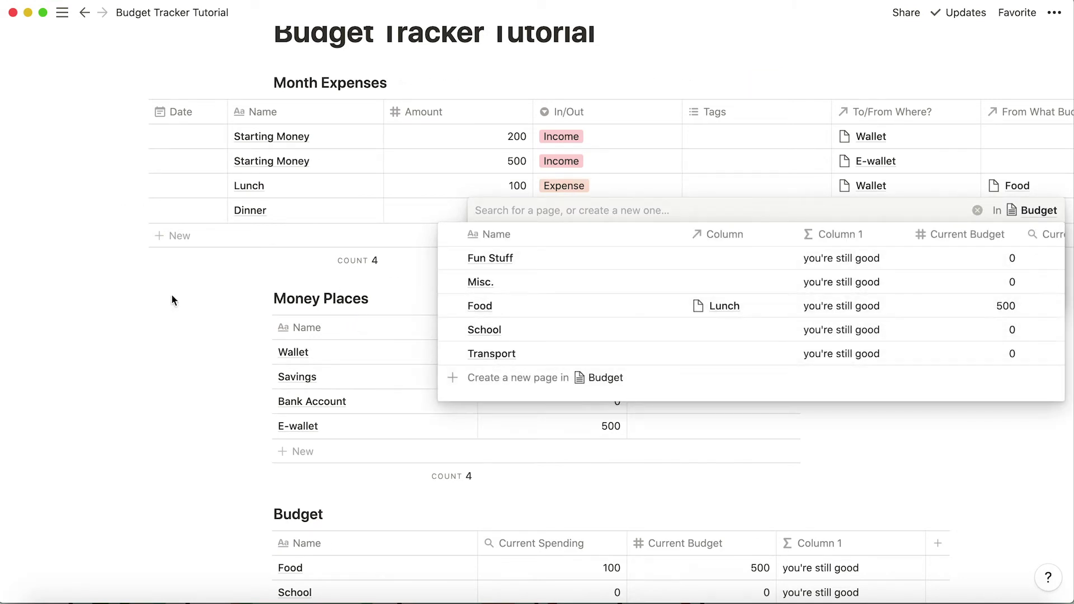
pyautogui.press('Escape')
pyautogui.click(457, 211)
pyautogui.doubleClick(458, 210)
pyautogui.write('500')
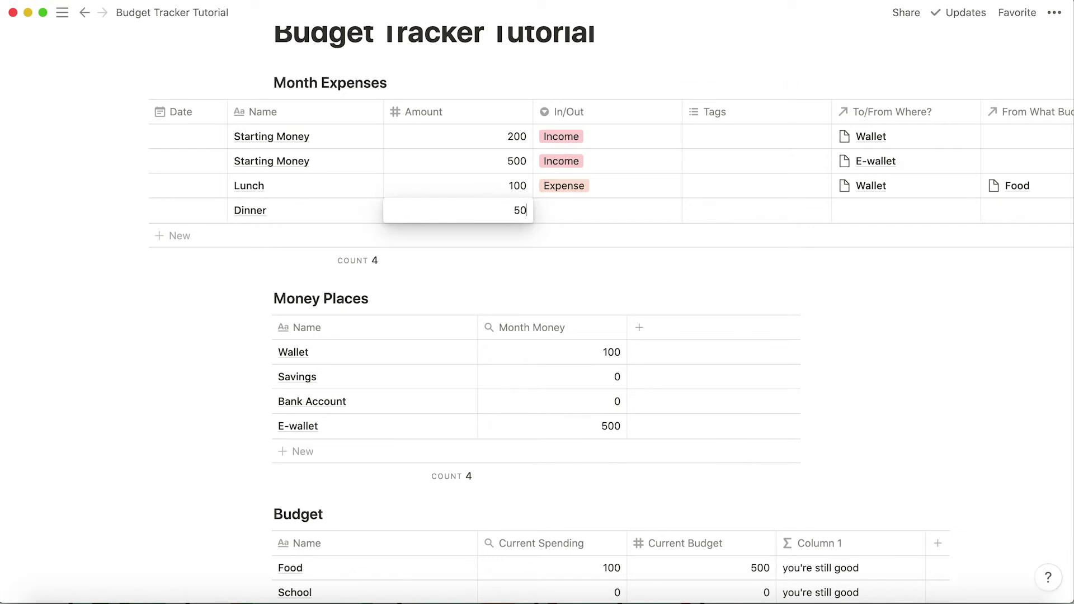
pyautogui.press('Return')
# - Link the Dinner expense to the Food budget category and check the Food row's budget status in the Budget table
pyautogui.click(1000, 219)
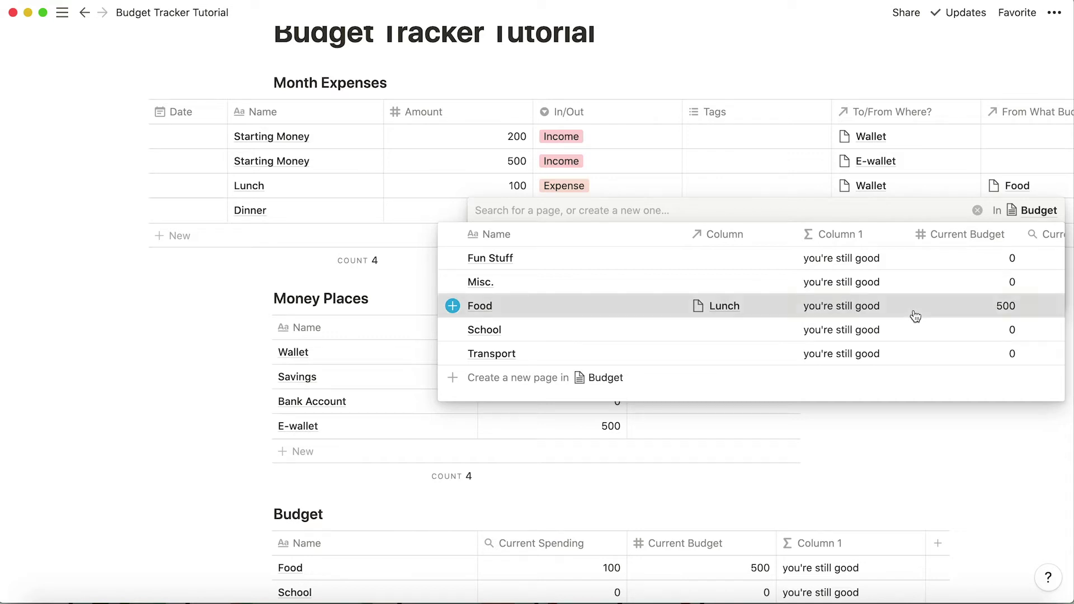
pyautogui.click(916, 315)
pyautogui.press('Escape')
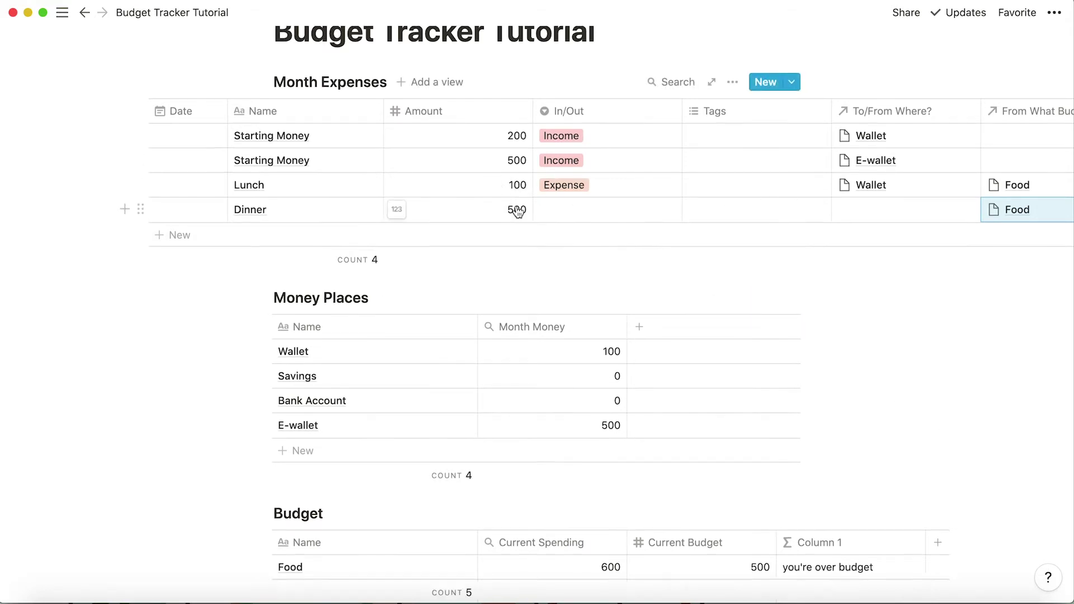
pyautogui.scroll(-3, 659, 387)
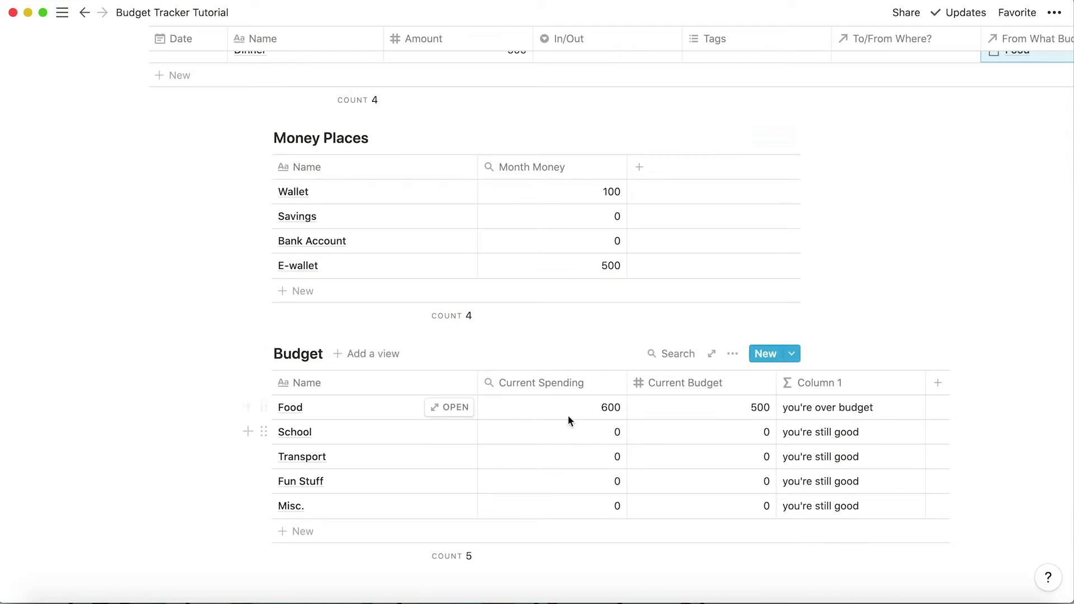
pyautogui.scroll(5, 601, 283)
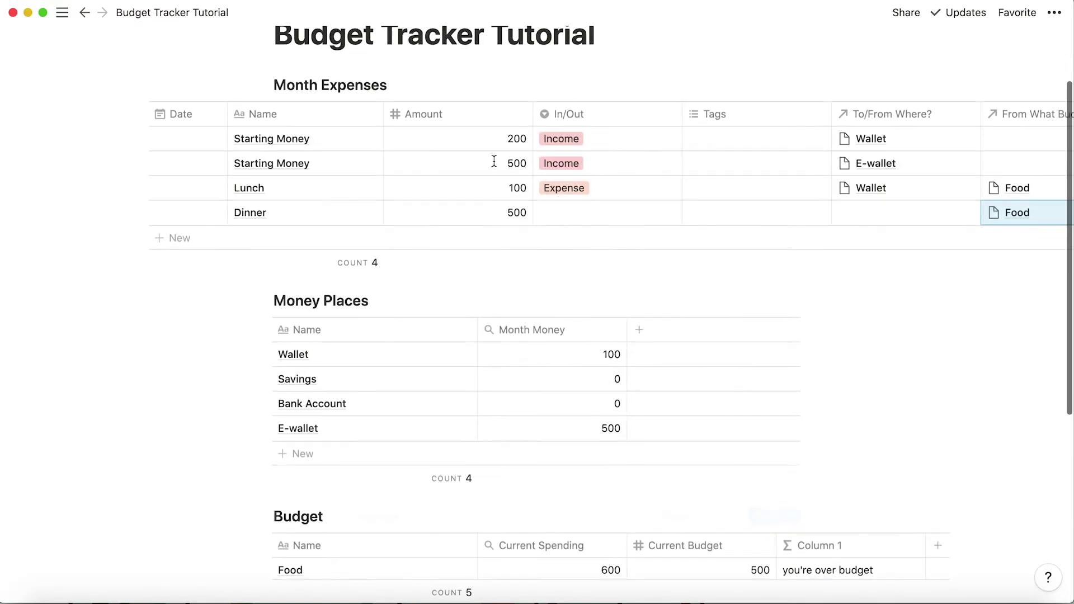
# - Delete the Dinner entry from Month Expenses and review the formula column in the Budget table
pyautogui.click(140, 212)
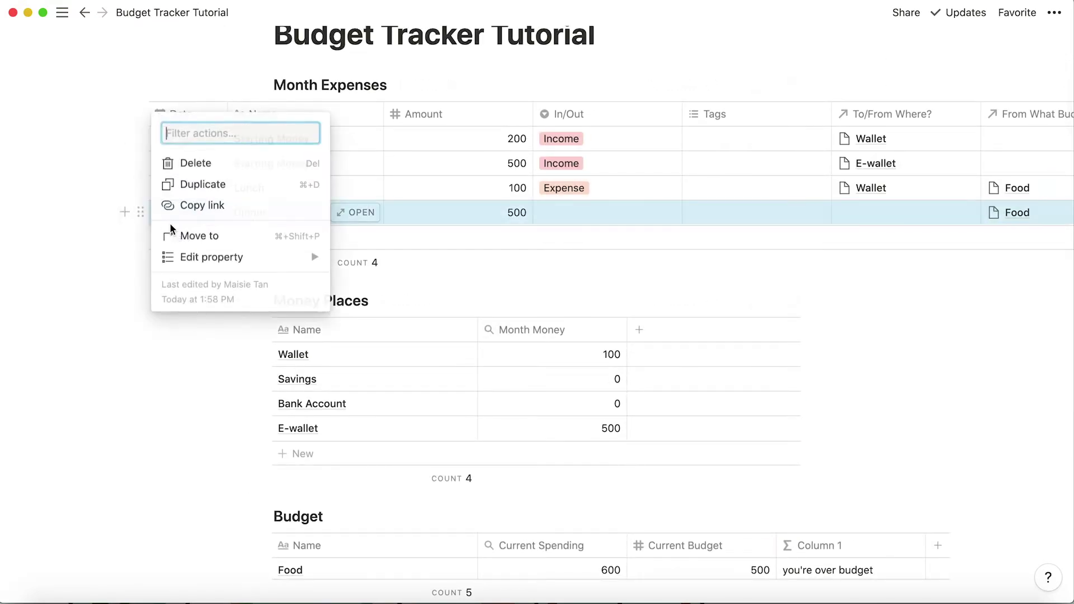
pyautogui.click(187, 162)
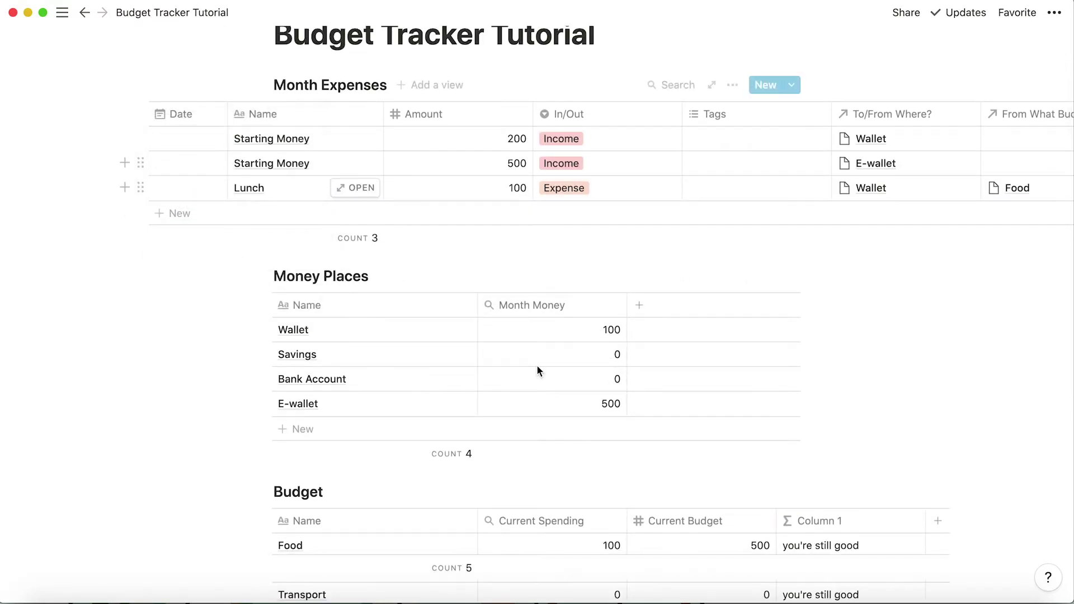
pyautogui.scroll(-4, 642, 419)
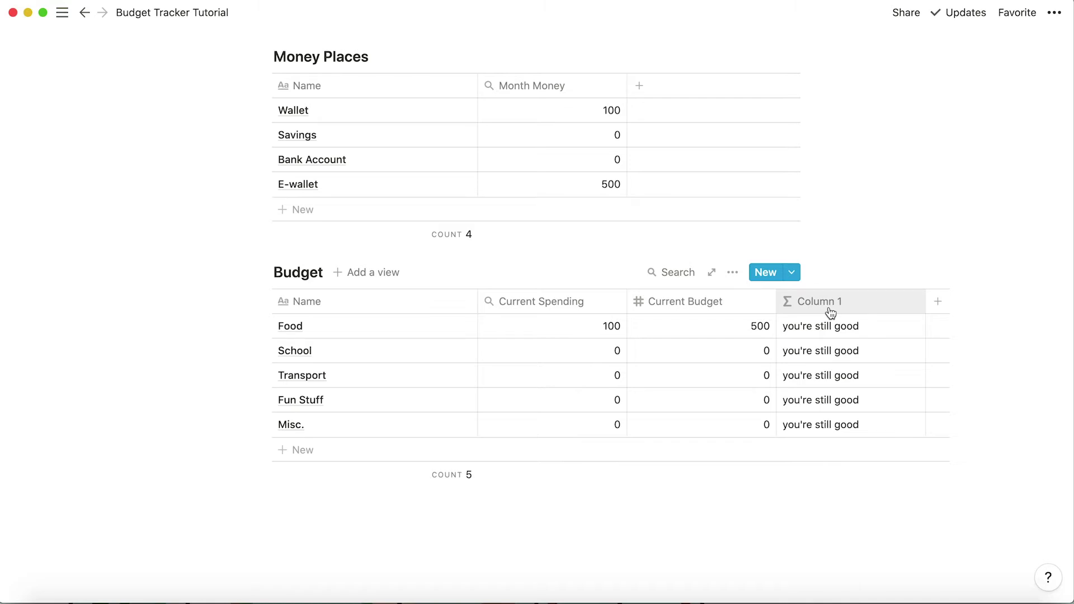
# - Insert the reference progress-bar formula, based on Total Spent and Total Budget, as a text block below the Budget table
pyautogui.scroll(-3, 576, 409)
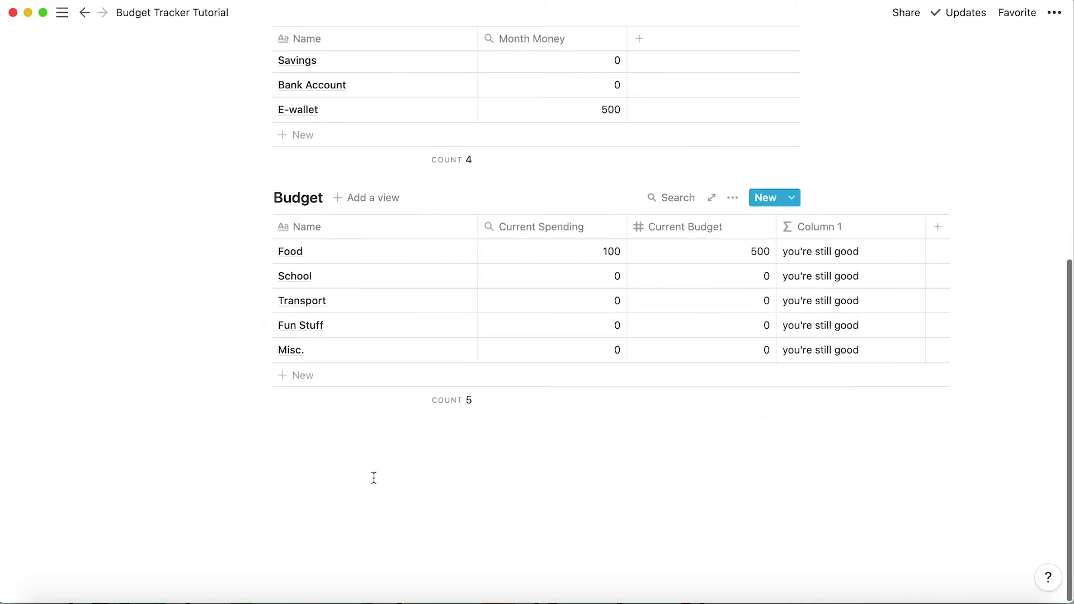
pyautogui.click(374, 475)
pyautogui.write('(prop("Total Spent") / prop("Total Budget") == 1) ? "✨" : ((prop("Total Spent") / prop("Total Budget") > 1) ? "❌" : format(slice("▓▓▓▓▓▓▓▓▓▓", 0, floor(prop("Total Spent")/prop("Total Budget")*10)) + format(slice("░░░░░░░░░░", 0, ceil(prop("Total Spent")/prop("Total Budget")*10)) + " " + format(round(prop("Total Spent") / prop("Total Budget") * 100)) + (empty(prop("Total Spent")) ? "0%" : "%"))')
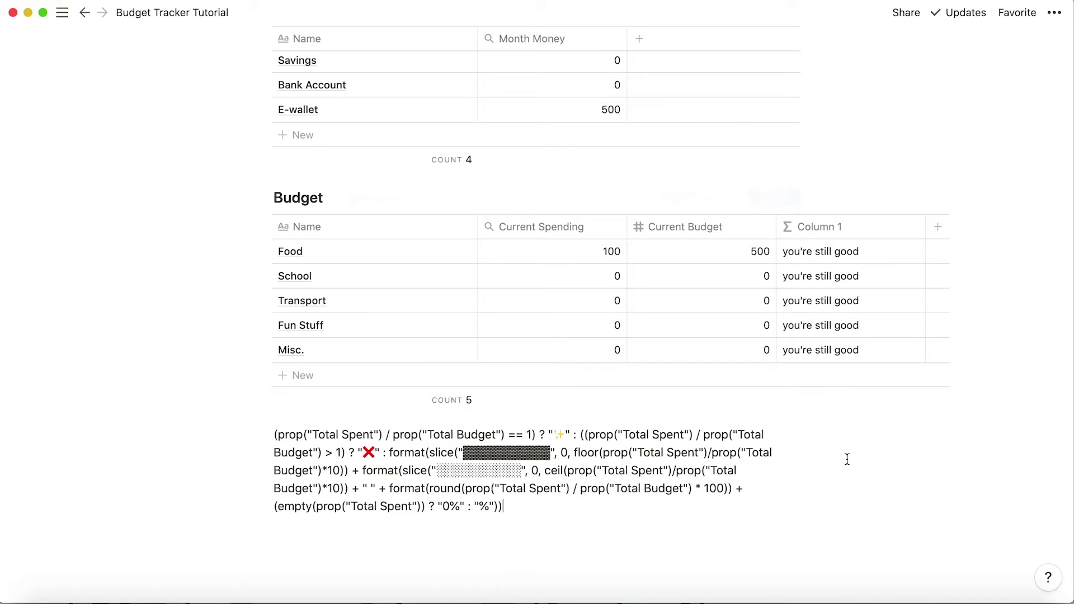
# - Open the formula of Column 1 in the Budget table for editing and clear its existing expression
pyautogui.click(821, 226)
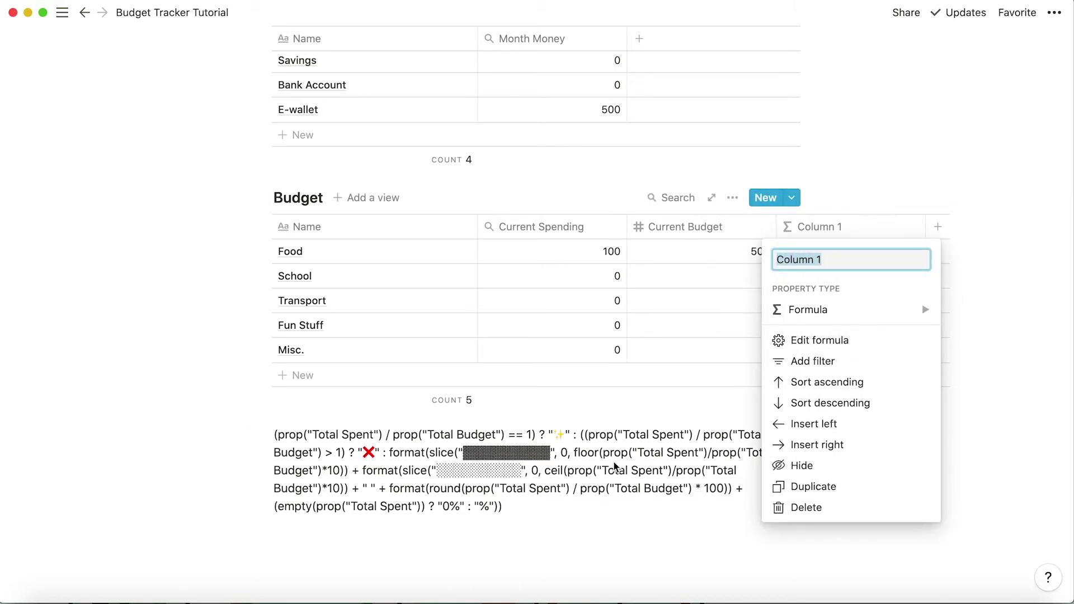
pyautogui.moveTo(816, 311)
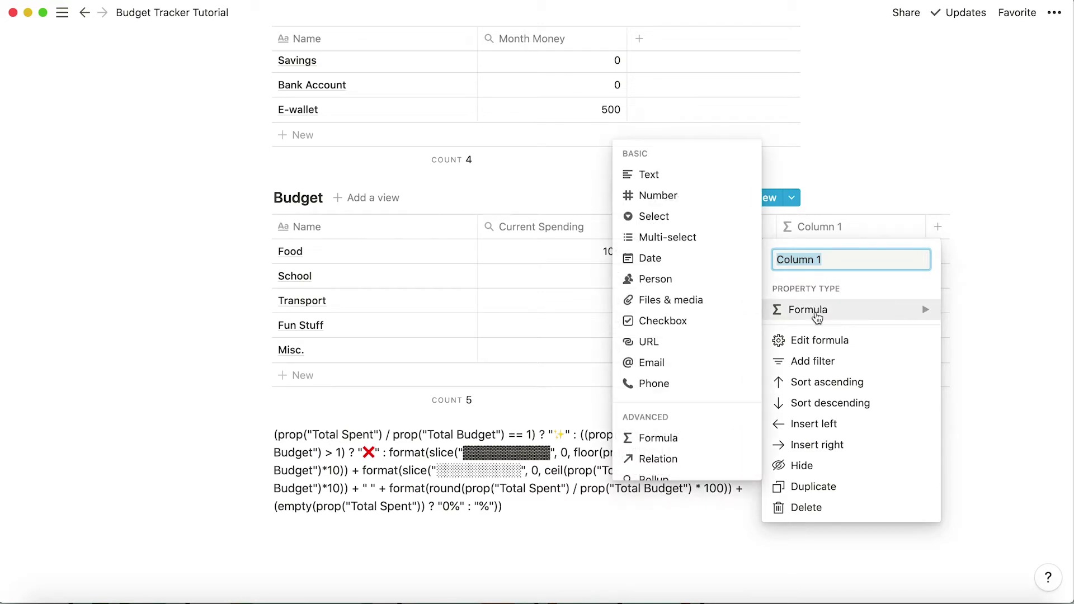
pyautogui.click(803, 340)
pyautogui.moveTo(857, 288); pyautogui.dragTo(627, 280)
pyautogui.press('BackSpace')
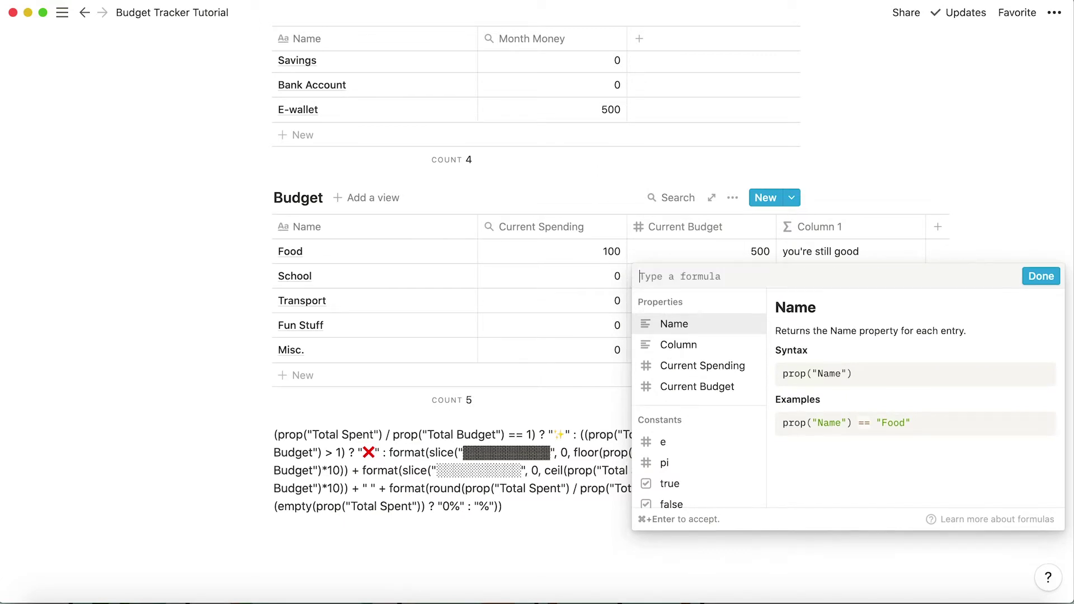
pyautogui.write('if')
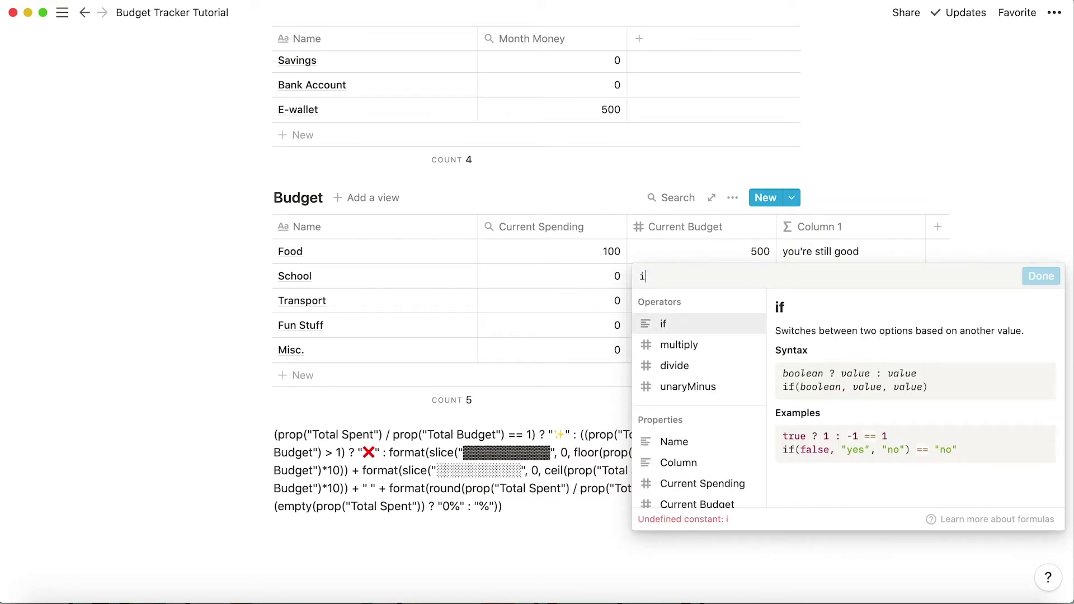
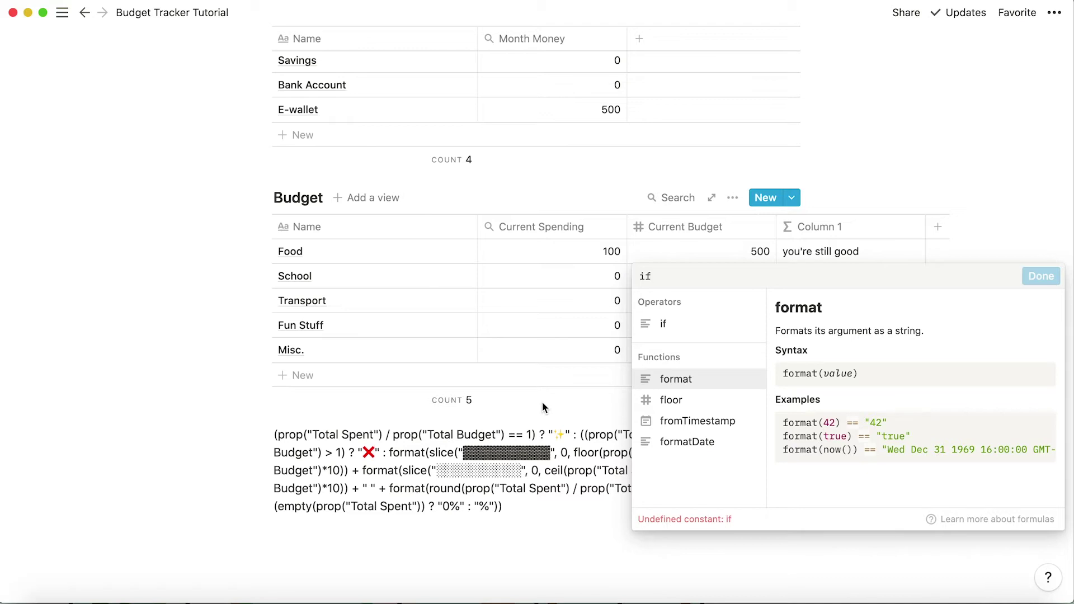
pyautogui.press('BackSpace')
pyautogui.press('BackSpace')
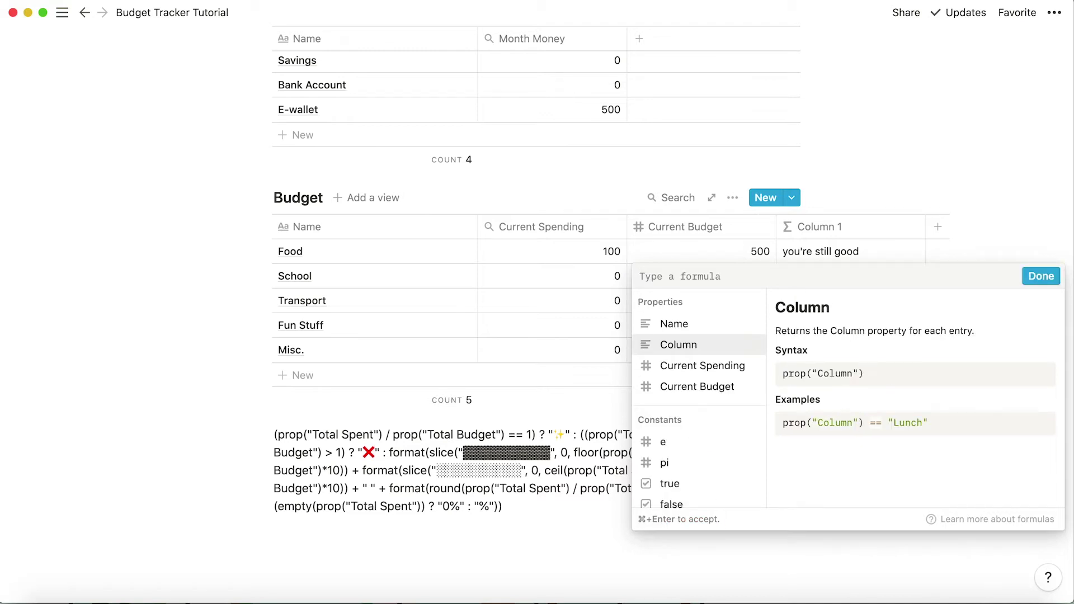
# - Start the Column 1 formula with a condition testing whether Current Spending divided by Current Budget equals 1
pyautogui.write('(')
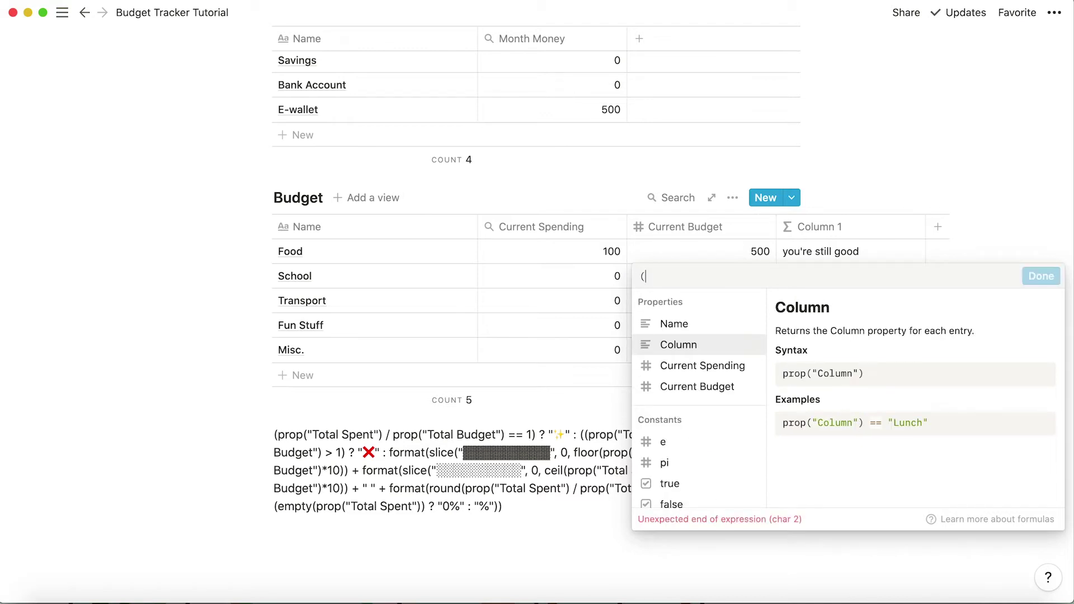
pyautogui.click(692, 369)
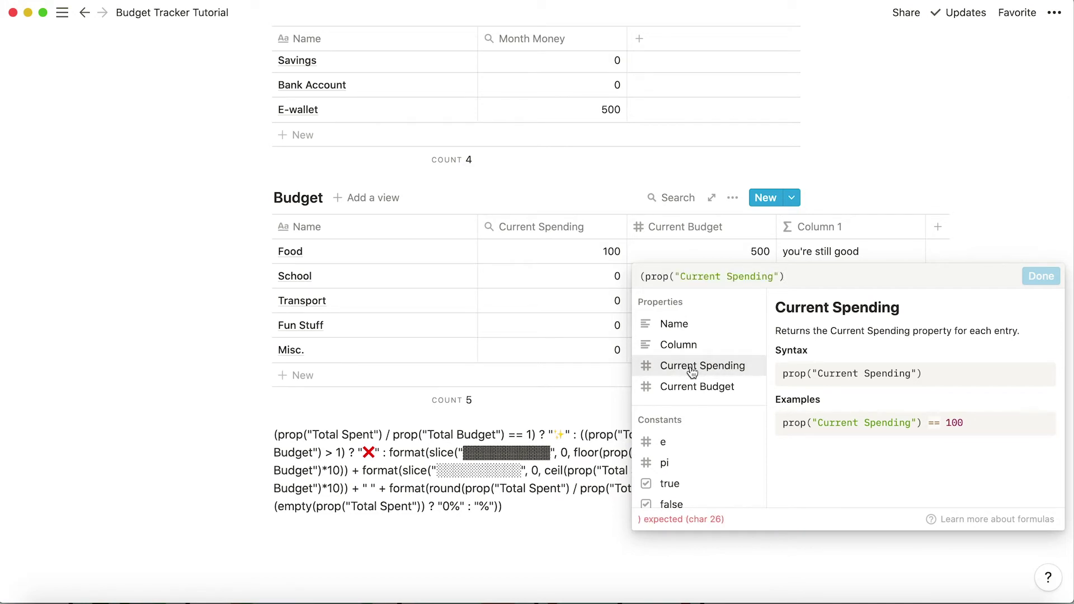
pyautogui.write('/')
pyautogui.click(708, 392)
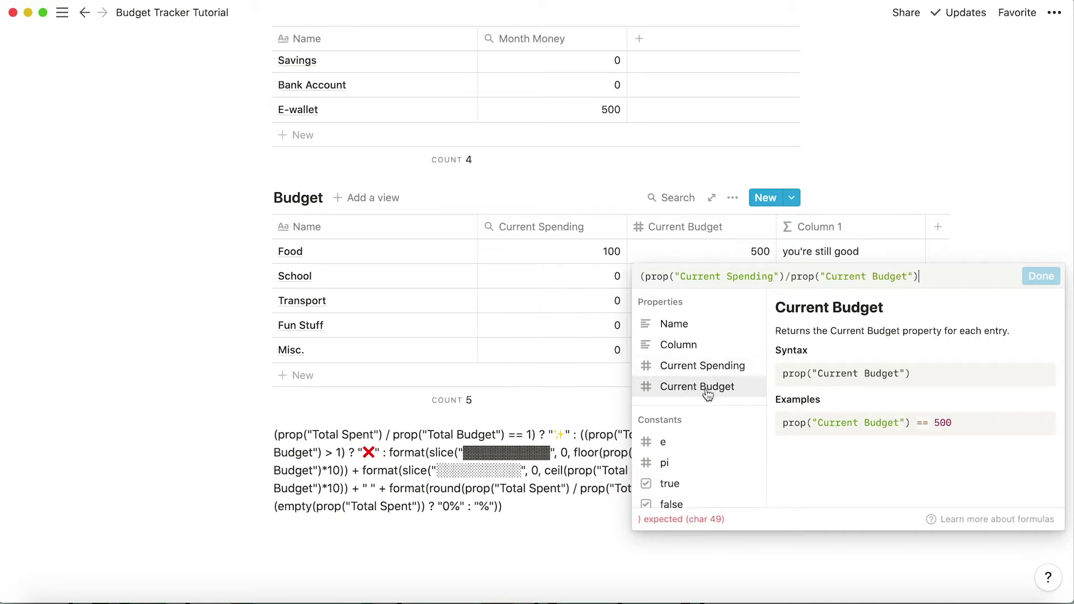
pyautogui.write('==1')
pyautogui.write('?')
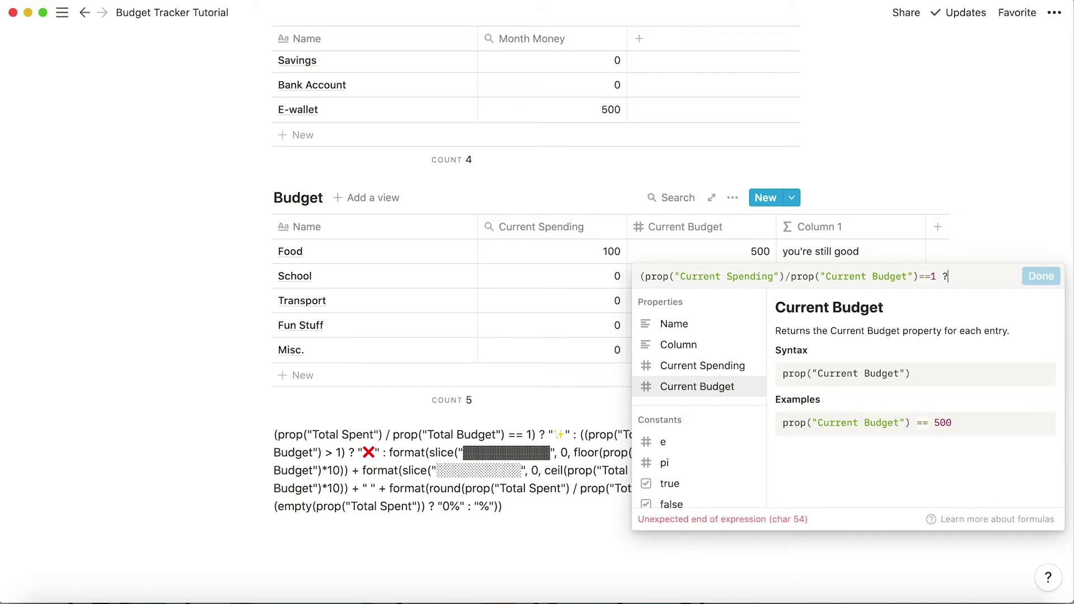
# - Close the condition's parenthesis, return "yay!" when it is true, space out the == operator and add the colon for the false part
pyautogui.click(938, 276)
pyautogui.write(') ? "')
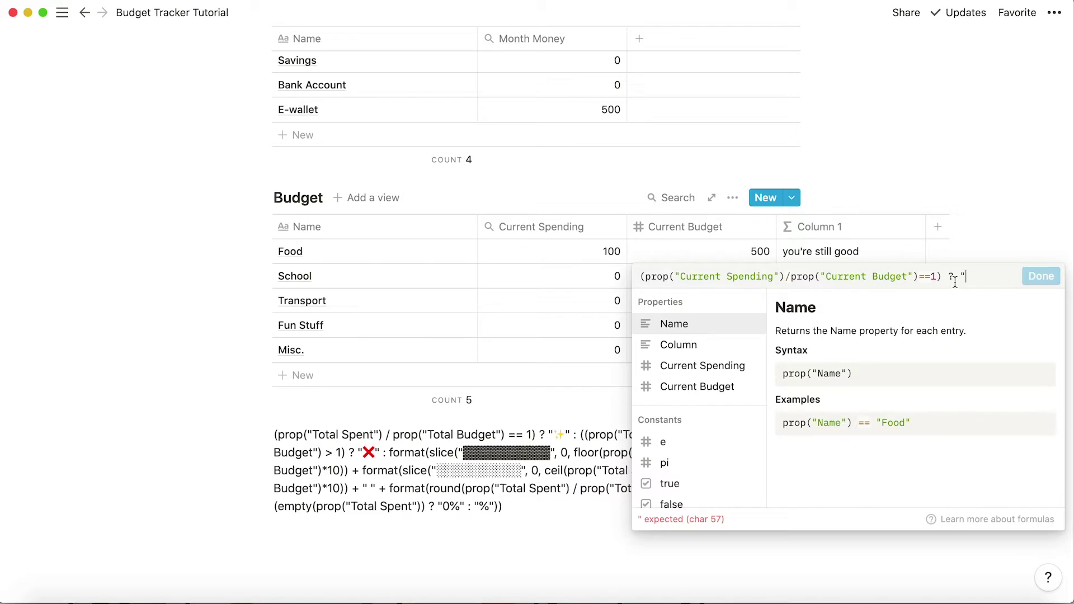
pyautogui.write('y!"')
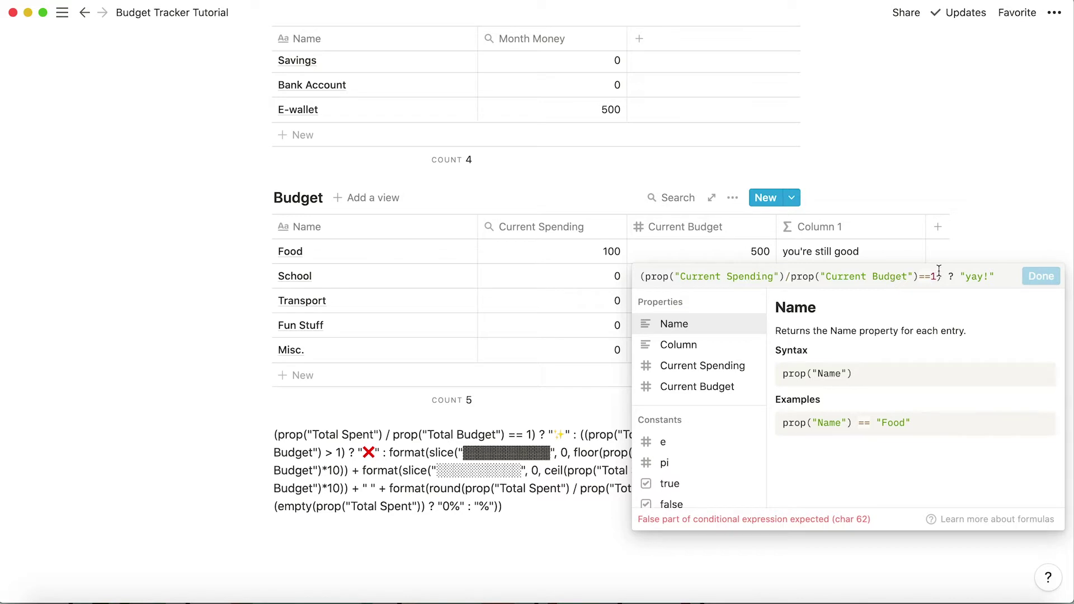
pyautogui.click(916, 282)
pyautogui.press('Right')
pyautogui.press('Right')
pyautogui.write(': ')
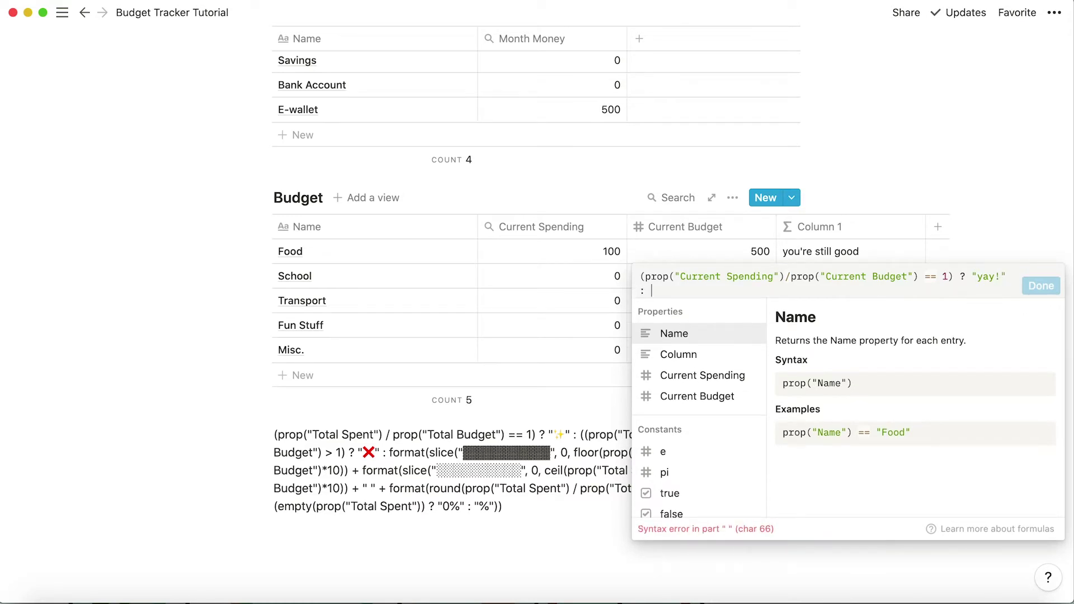
# - Open a nested conditional in the false part testing whether Current Spending divided by Current Budget is > 1
pyautogui.write('((')
pyautogui.click(703, 375)
pyautogui.write('/')
pyautogui.click(694, 397)
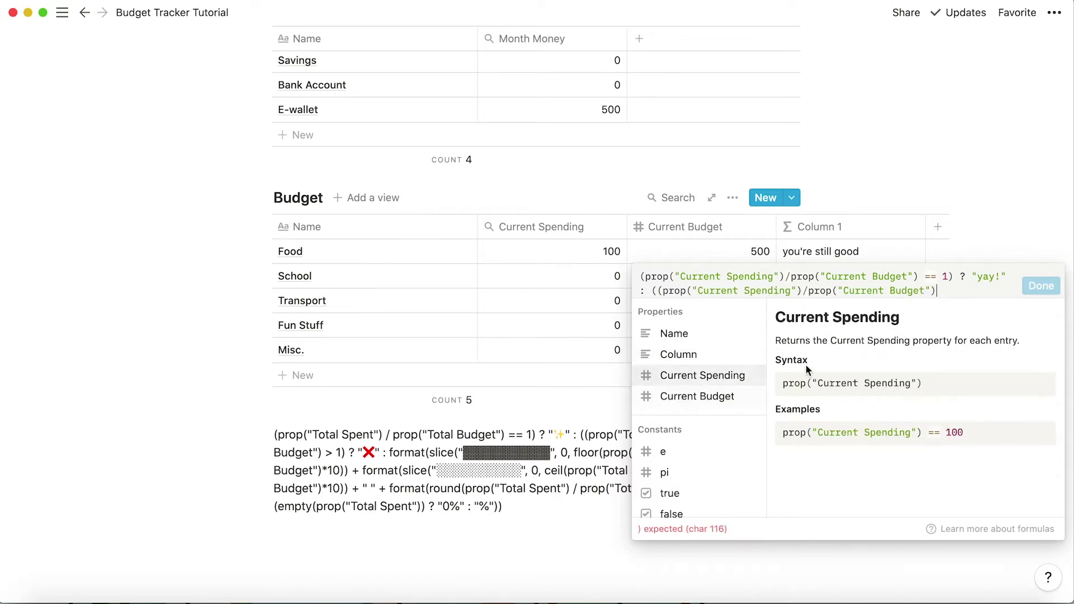
pyautogui.write('> 1)')
pyautogui.write('?')
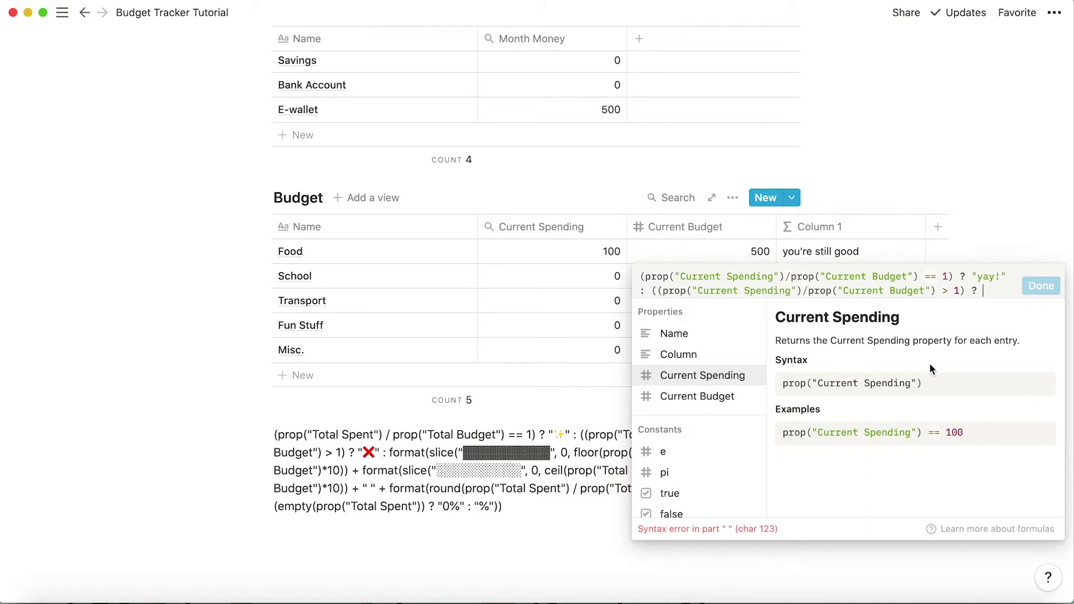
# - Return "over budget" when the nested condition is true and add the colon for its false part
pyautogui.write('"')
pyautogui.write('over')
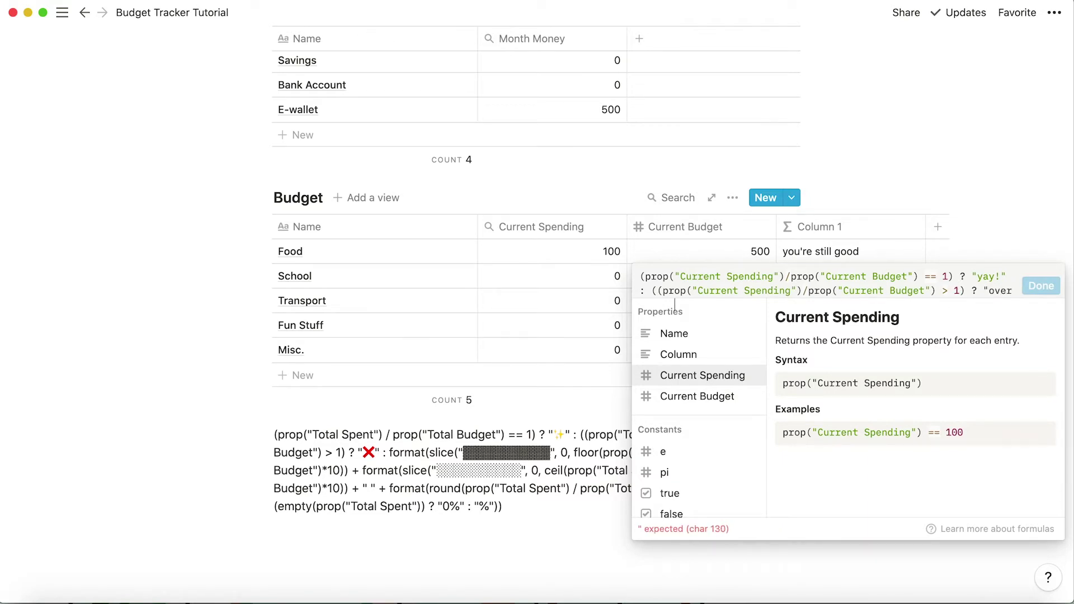
pyautogui.write(' budger"')
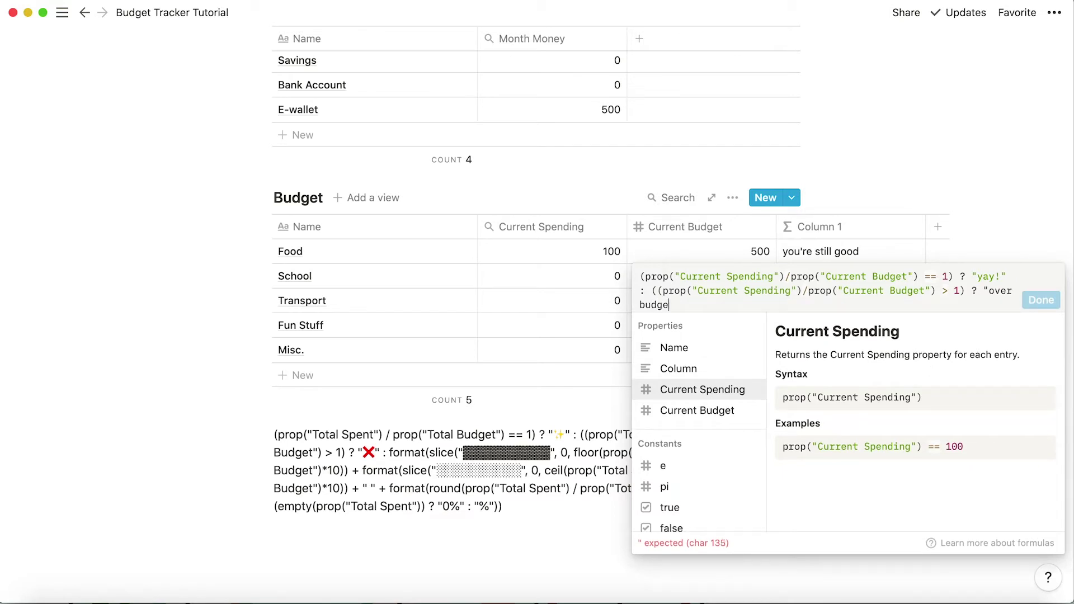
pyautogui.press('BackSpace')
pyautogui.press('BackSpace')
pyautogui.write('t"')
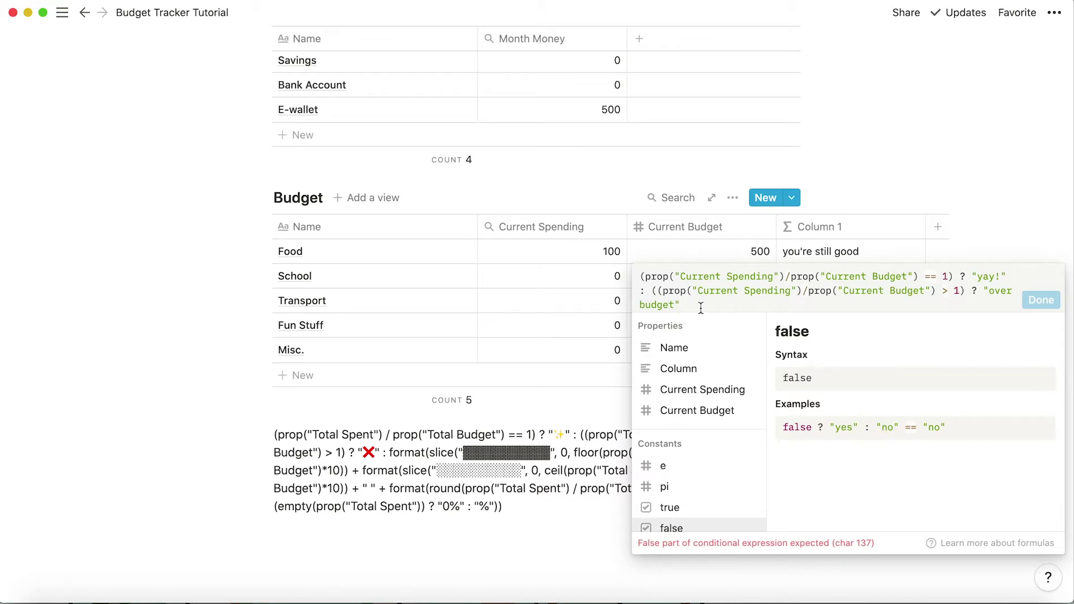
pyautogui.write(':')
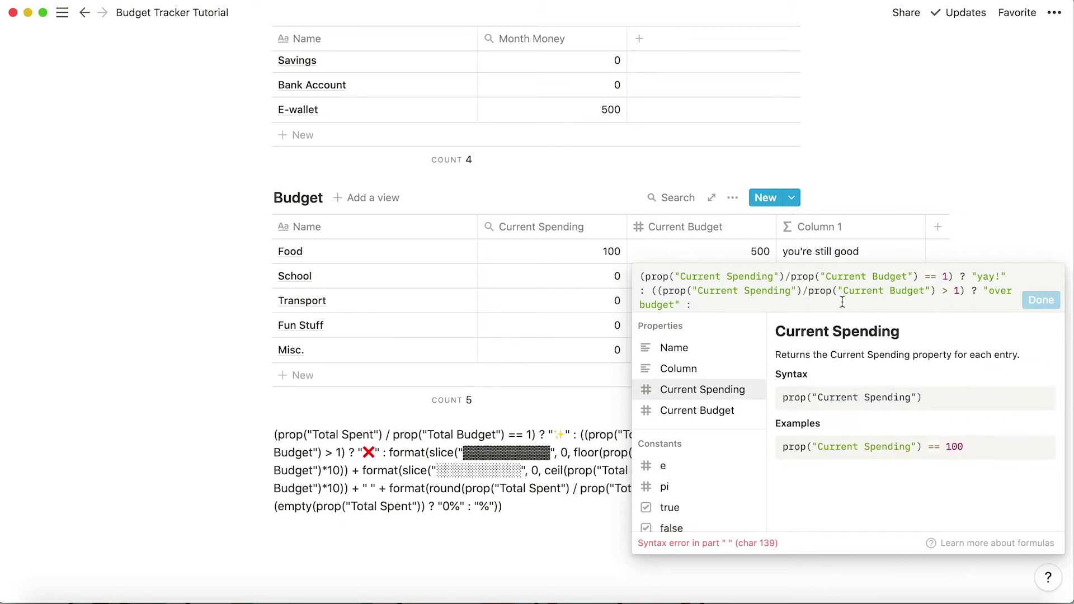
# - Begin the nested false part with a format function wrapping a slice of the text "oooooooooo" from index 0
pyautogui.write('forma')
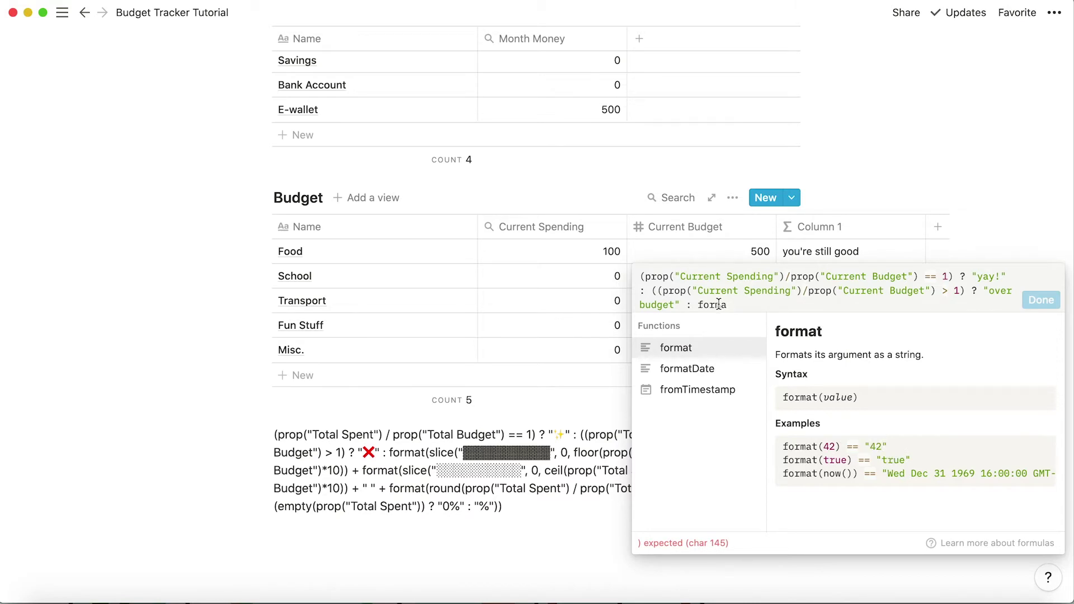
pyautogui.write('t')
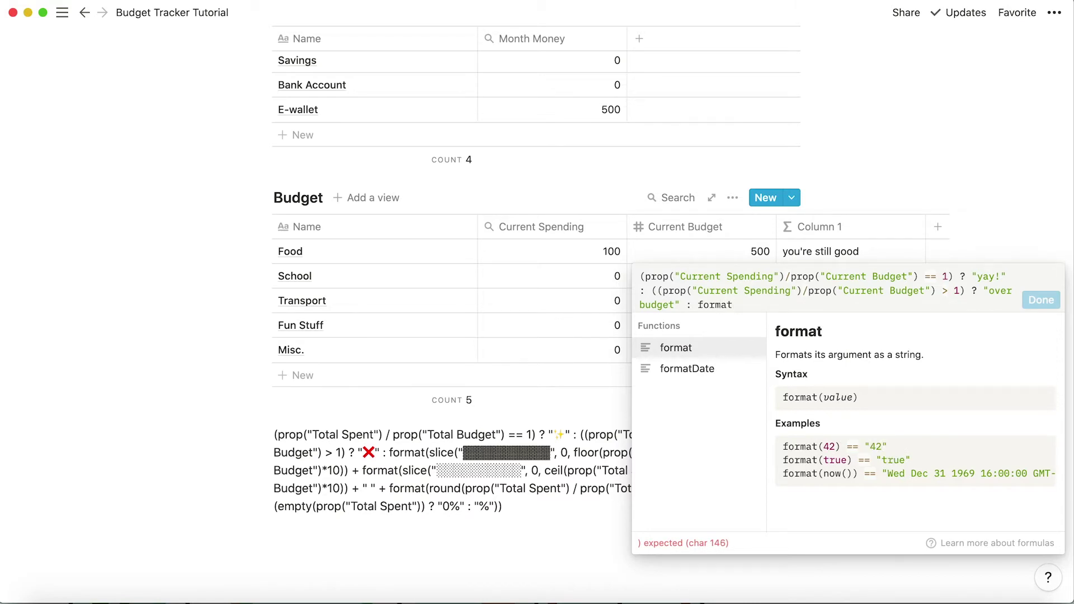
pyautogui.write('(')
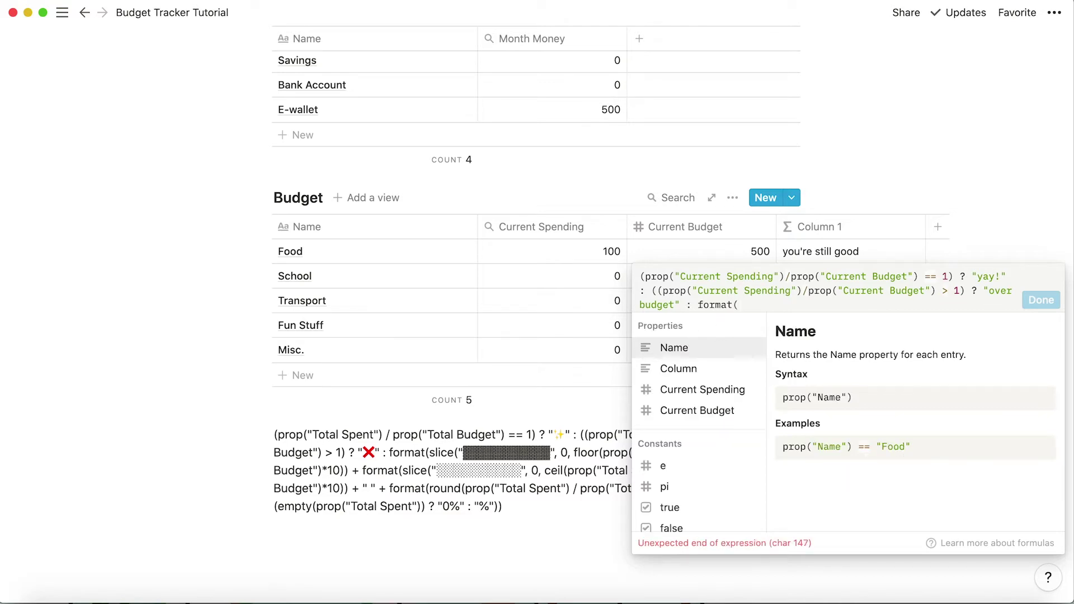
pyautogui.write('slice')
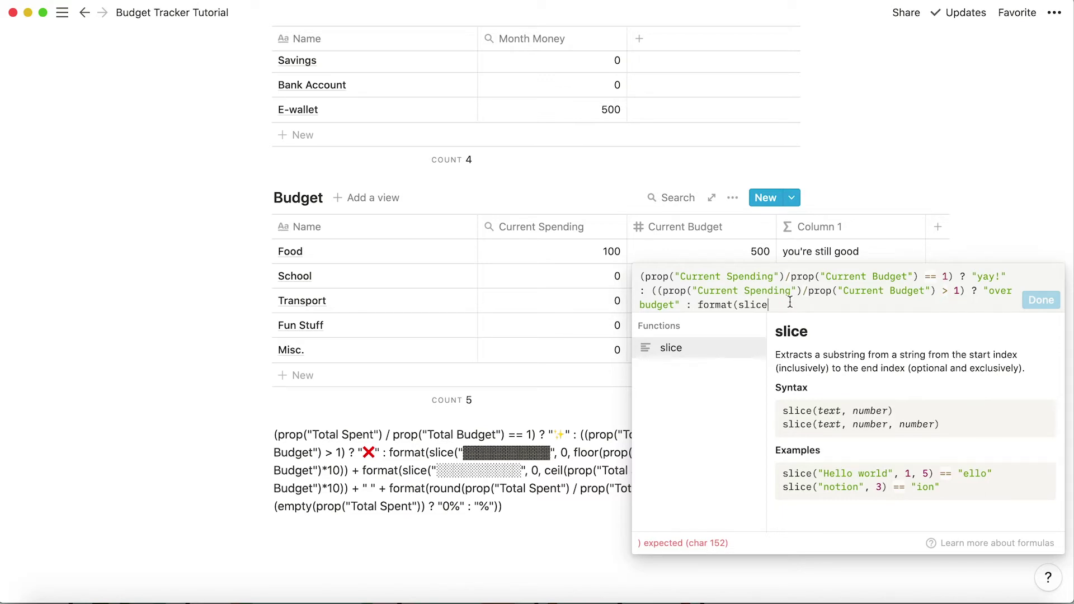
pyautogui.write('(')
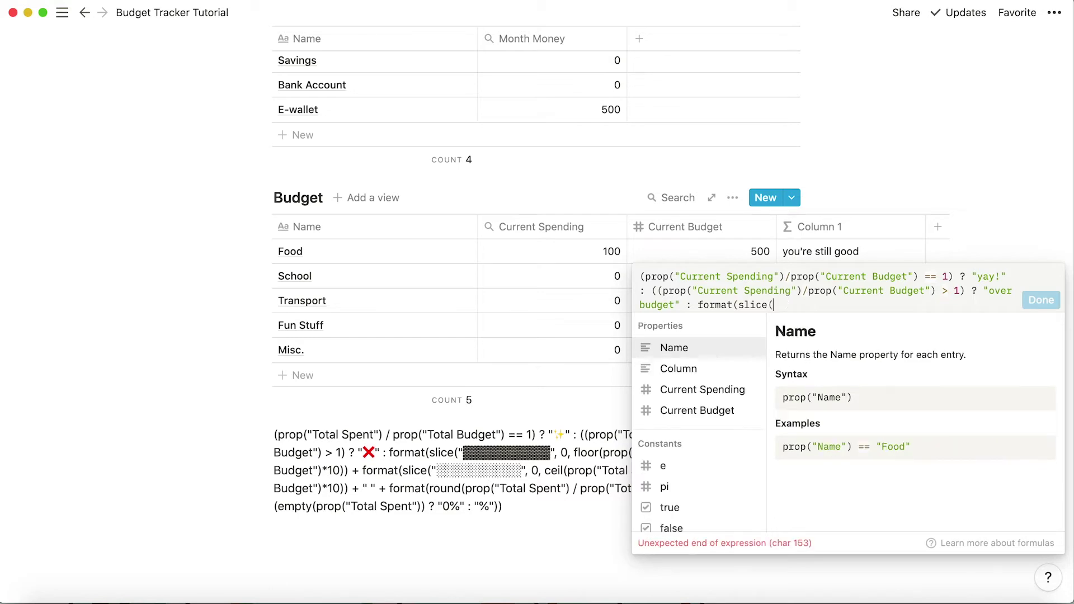
pyautogui.write('"')
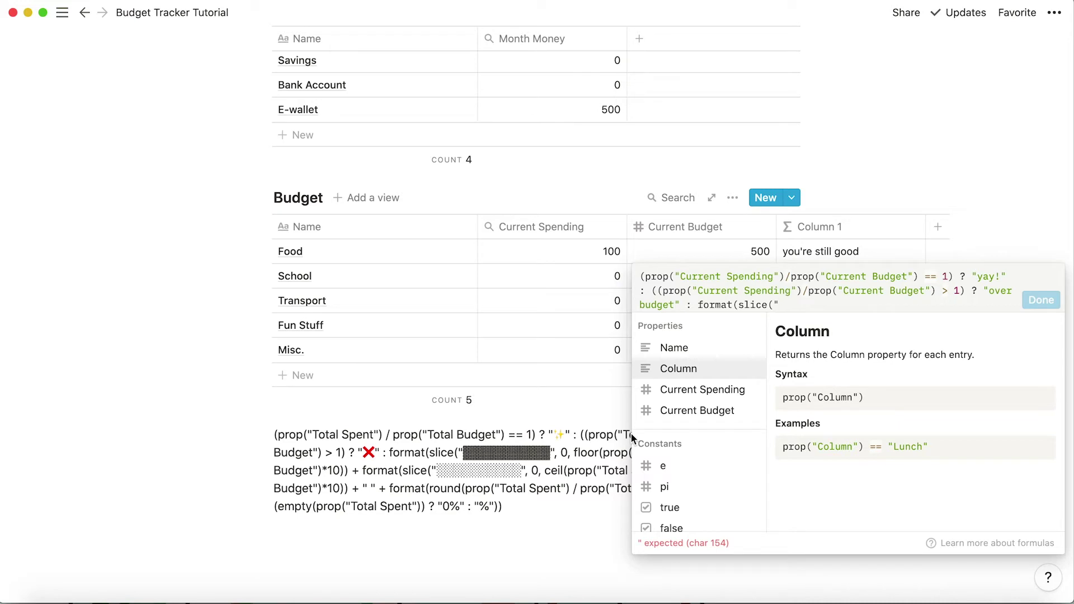
pyautogui.write('oooooooooo",')
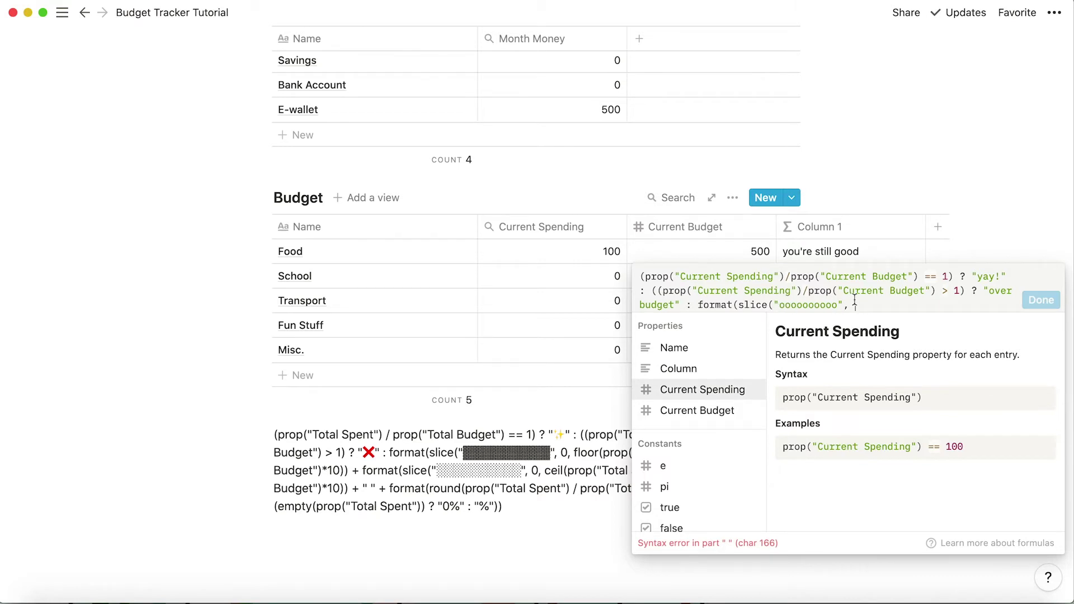
pyautogui.write('0')
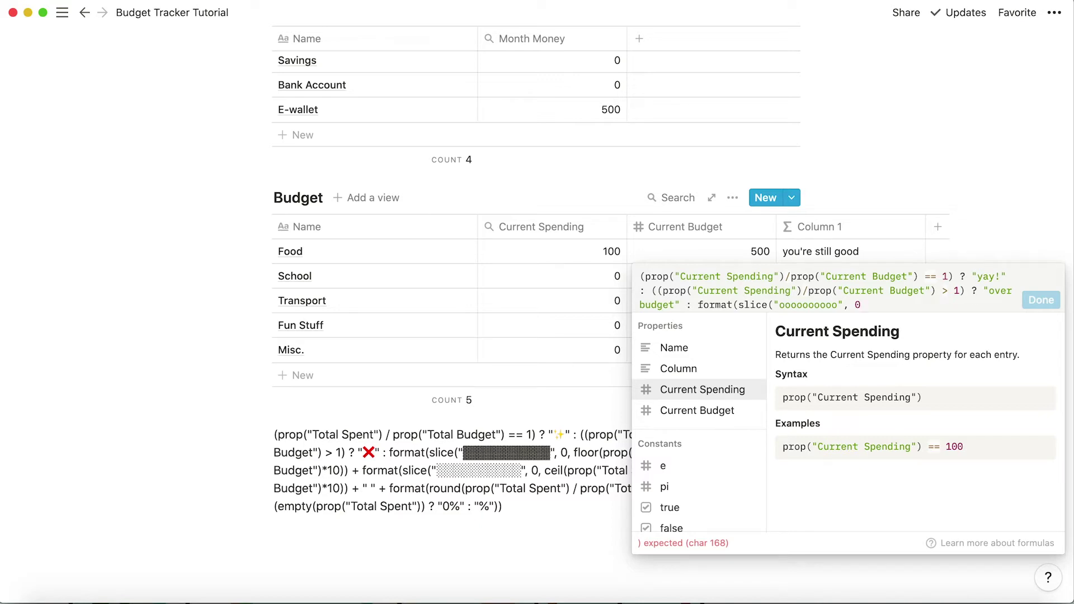
pyautogui.write(', ')
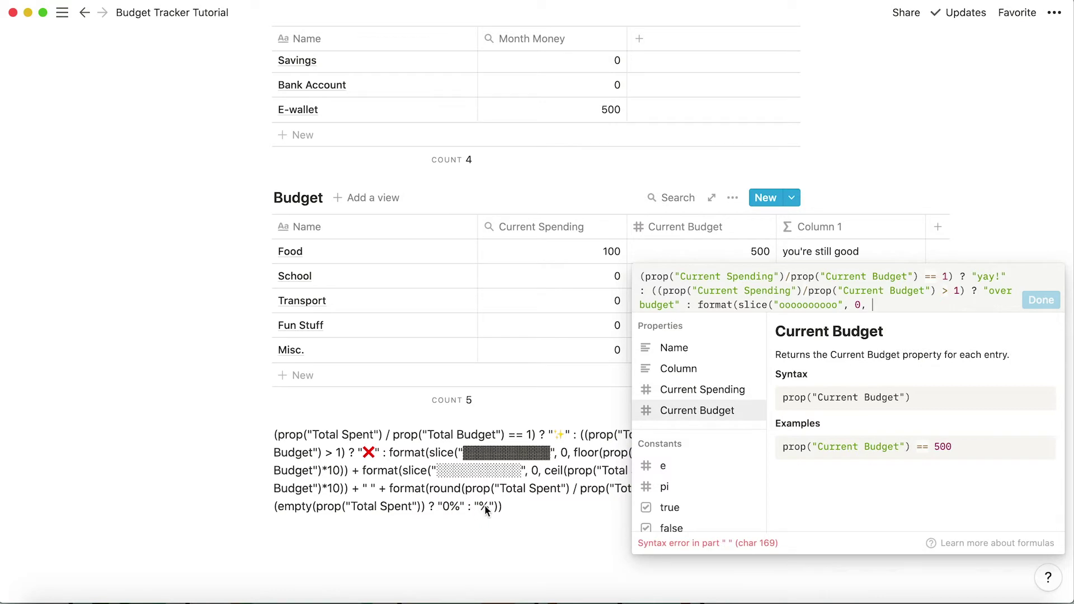
# - Start the slice's end index with a floor function containing Current Spending divided by Current Budget
pyautogui.write('floor')
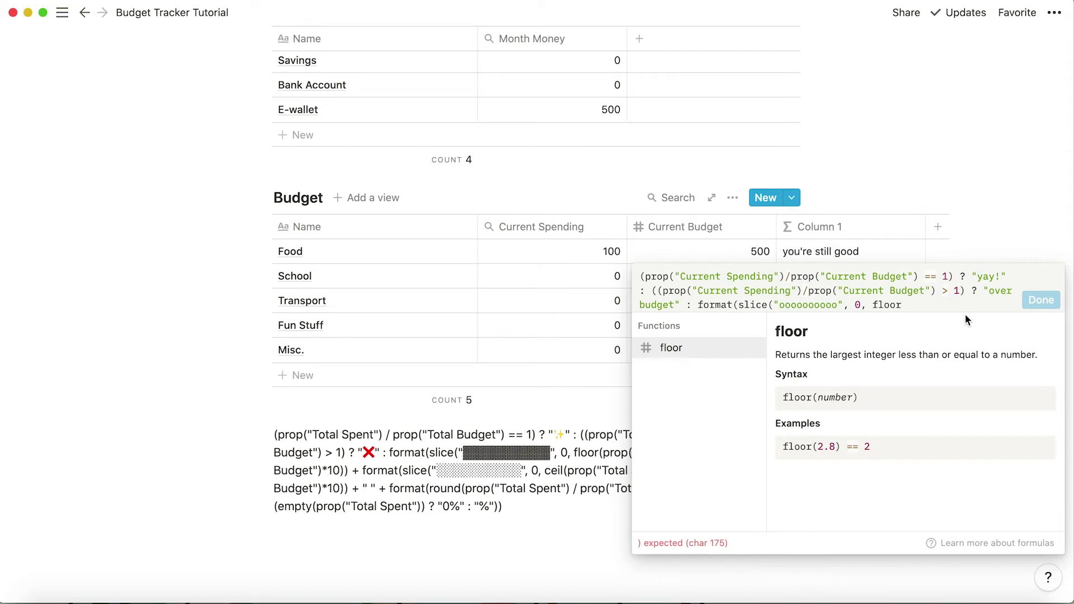
pyautogui.write('(')
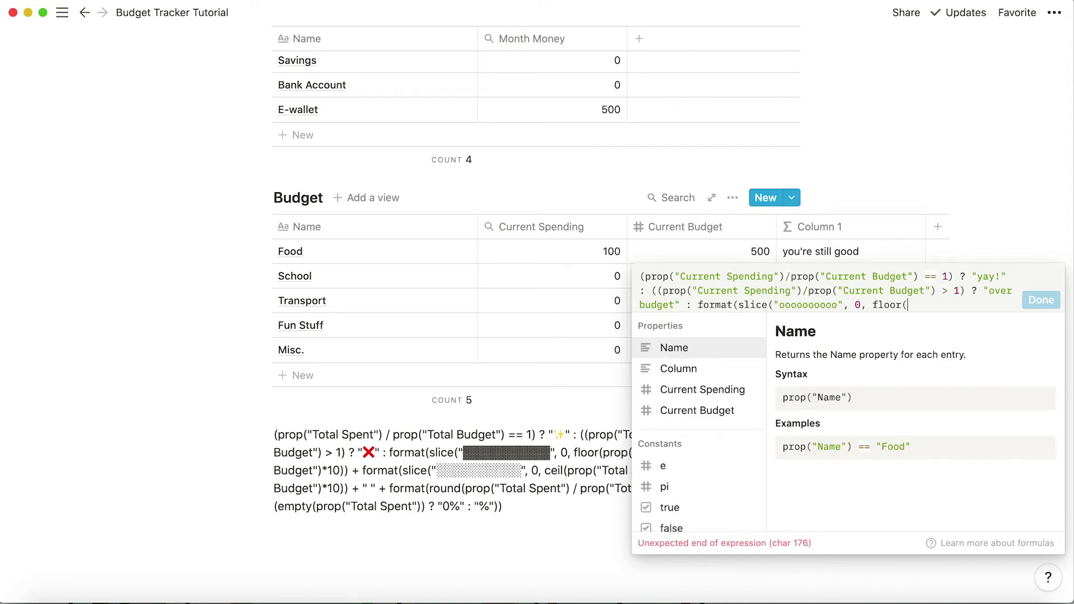
pyautogui.click(693, 392)
pyautogui.write('/')
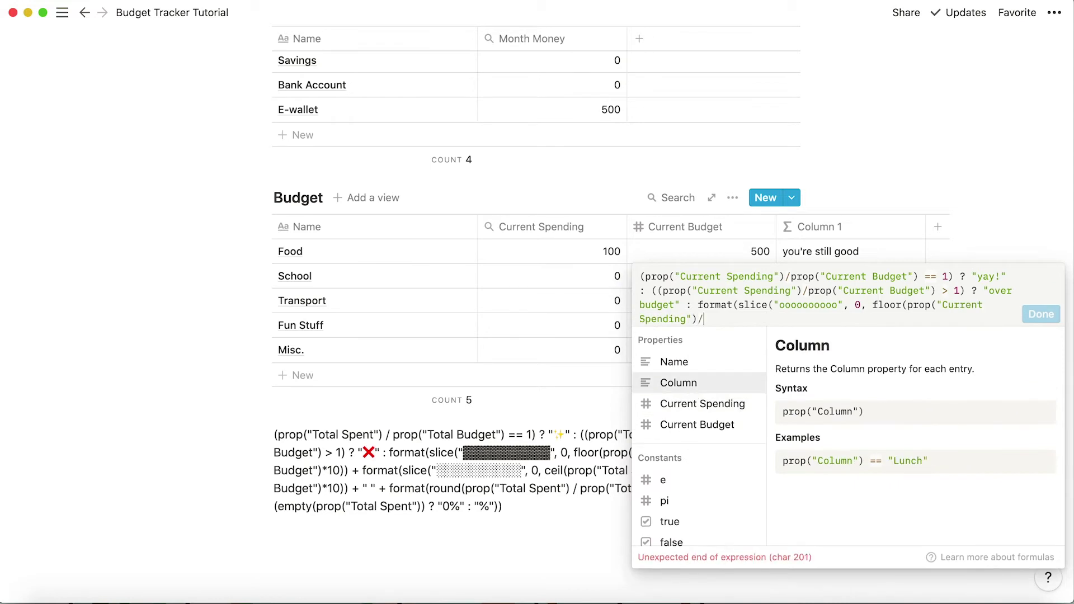
pyautogui.click(698, 428)
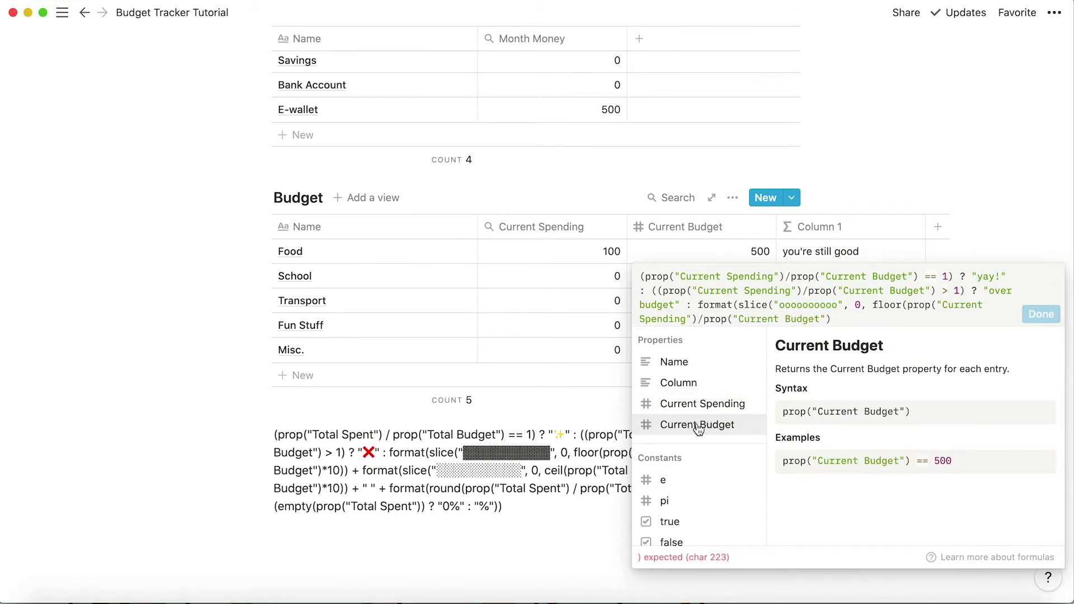
# - Multiply the ratio inside floor by 10, with a space before the * operator, and add two closing parentheses
pyautogui.write('x')
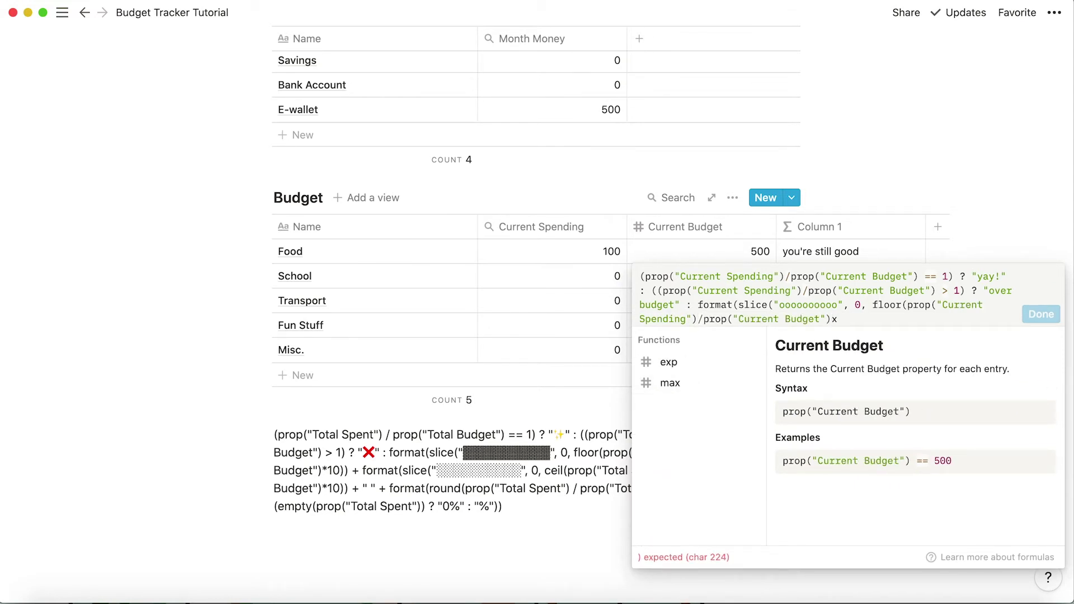
pyautogui.press('BackSpace')
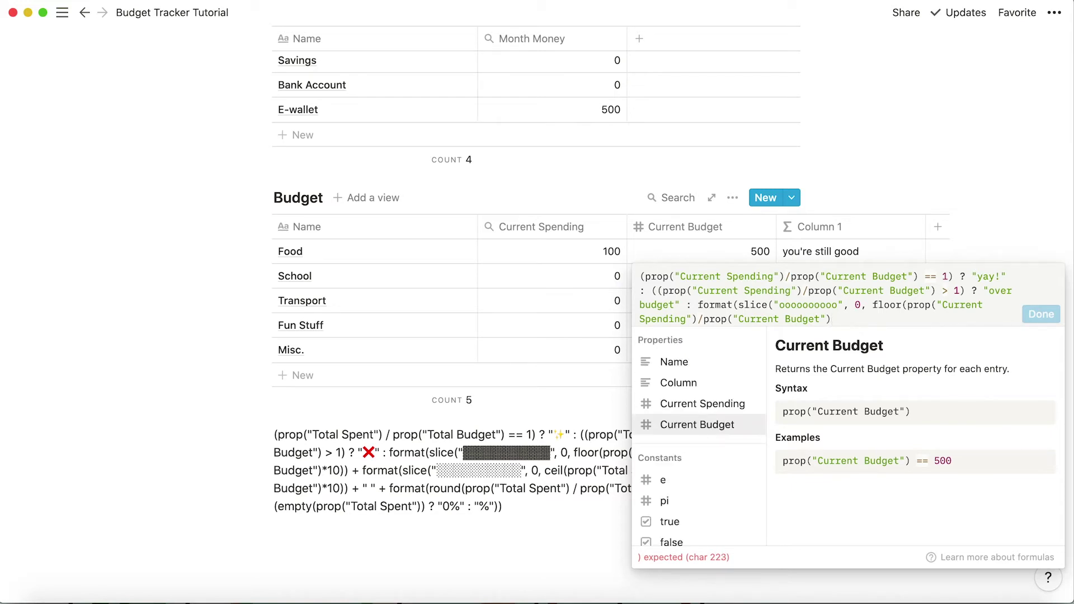
pyautogui.write('*10')
pyautogui.press('Left')
pyautogui.press('Left')
pyautogui.press('Left')
pyautogui.press('Right')
pyautogui.press('Right')
pyautogui.press('Right')
pyautogui.write('))')
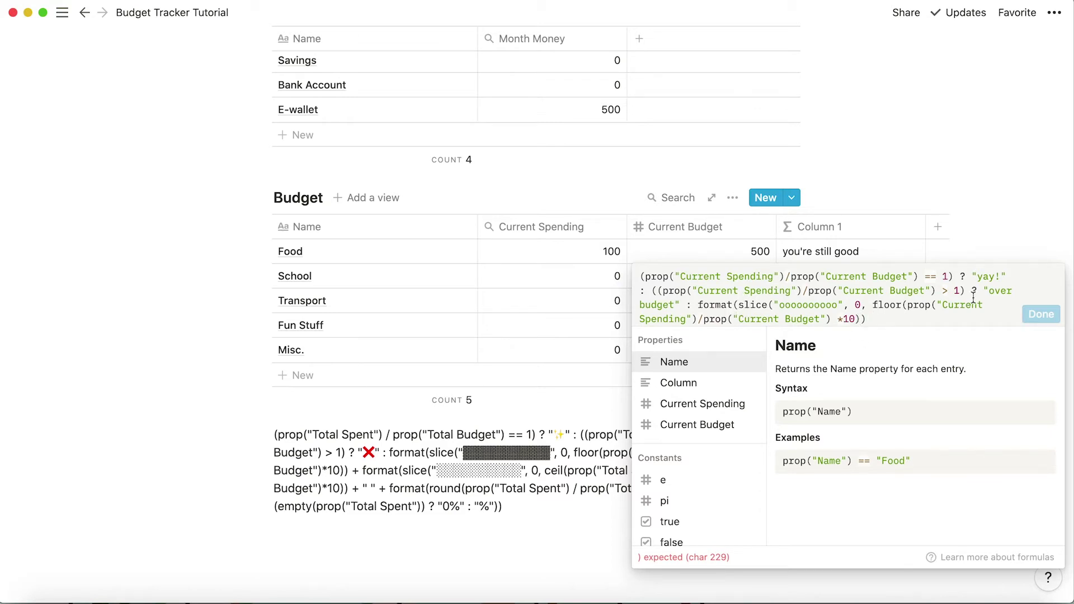
# - Append a + operator and open a second format function wrapping a slice
pyautogui.write('+')
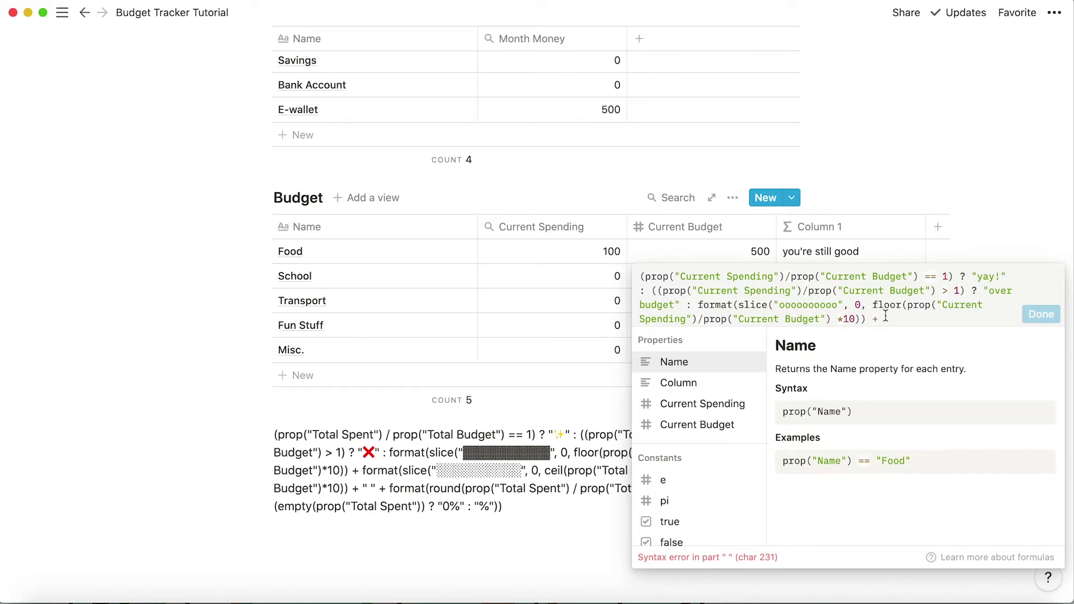
pyautogui.write('format')
pyautogui.press('BackSpace')
pyautogui.write('(sli')
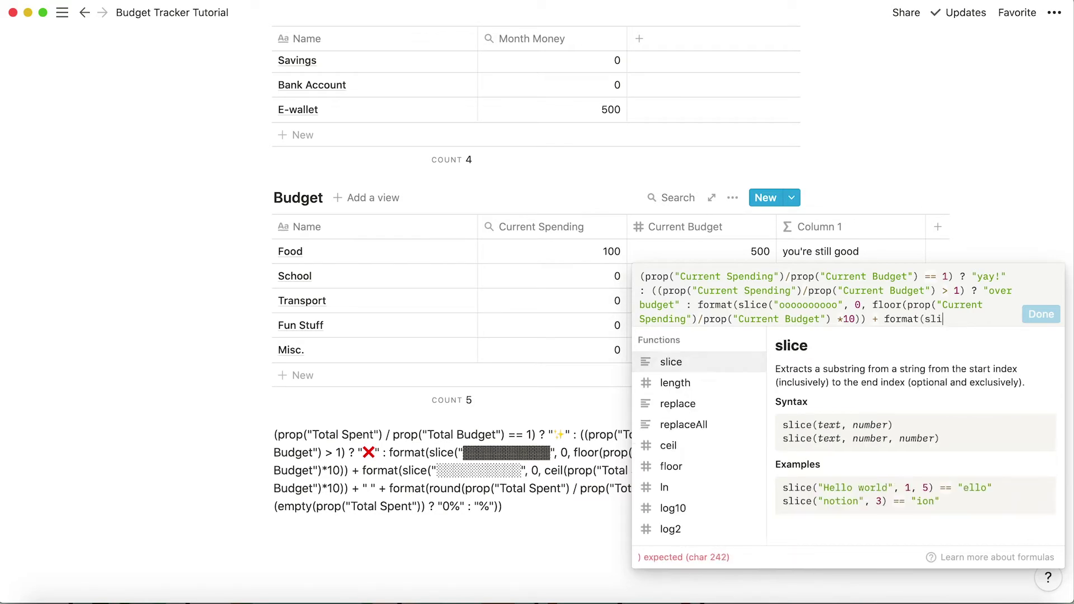
pyautogui.write('ce(')
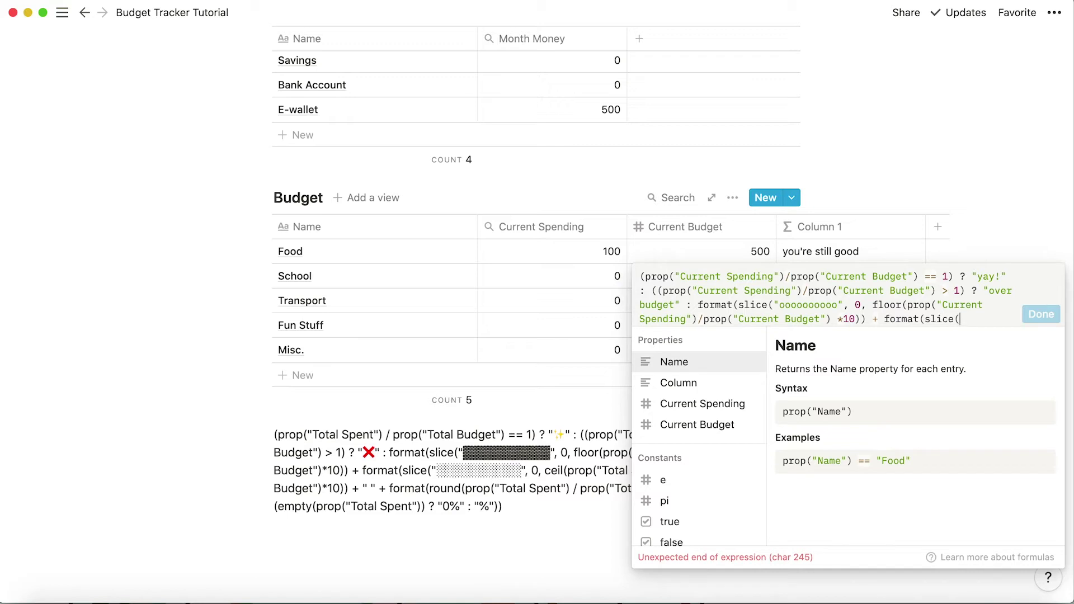
# - Give the second slice the quoted text "xxxxxxxxxx" and the start index 0
pyautogui.write('"x')
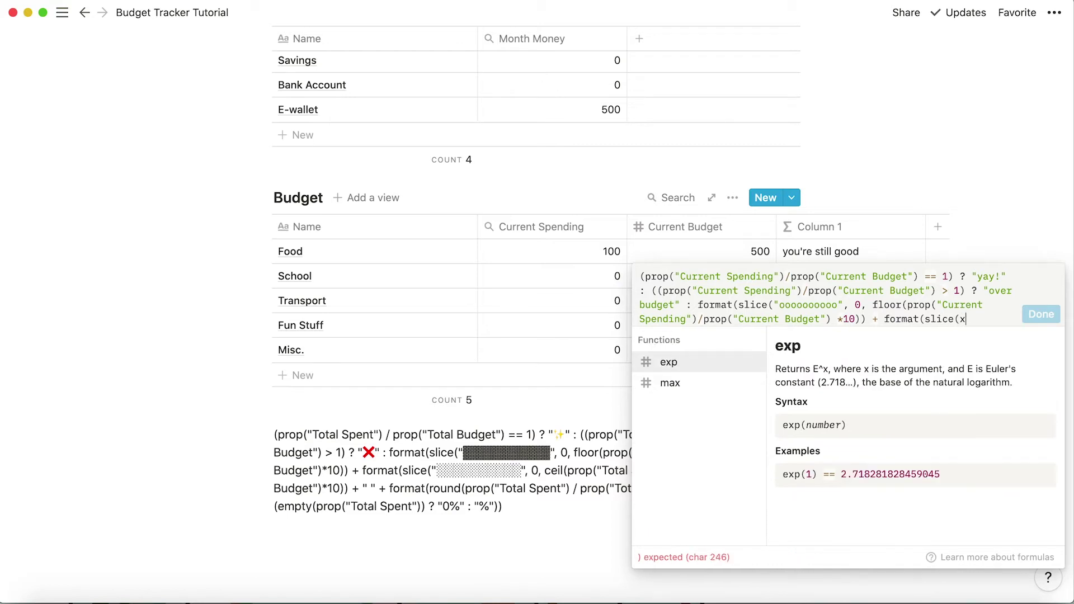
pyautogui.write('xxxxxx')
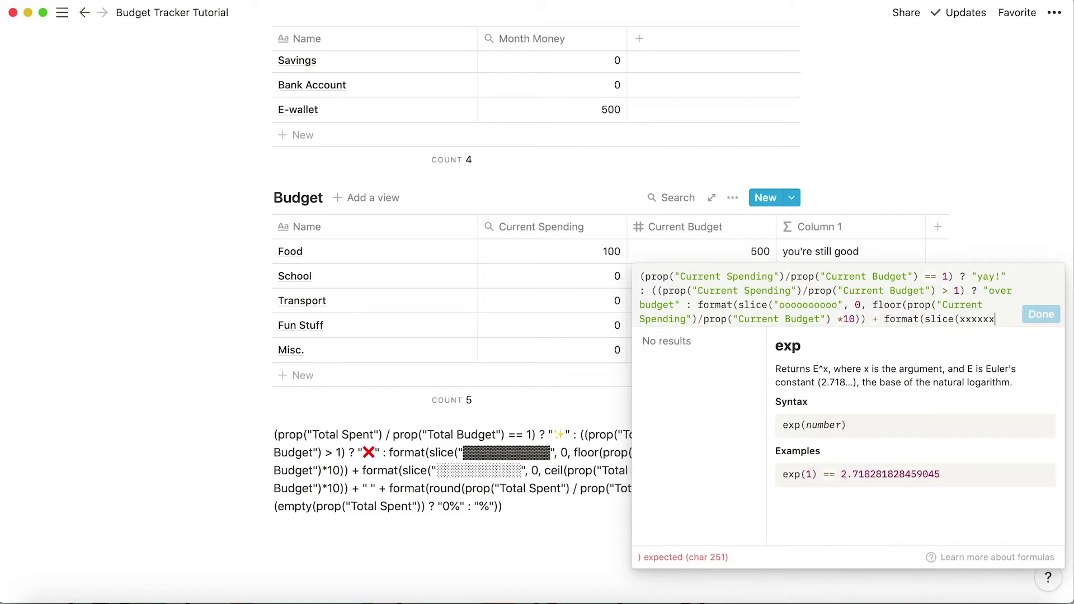
pyautogui.write('xxx')
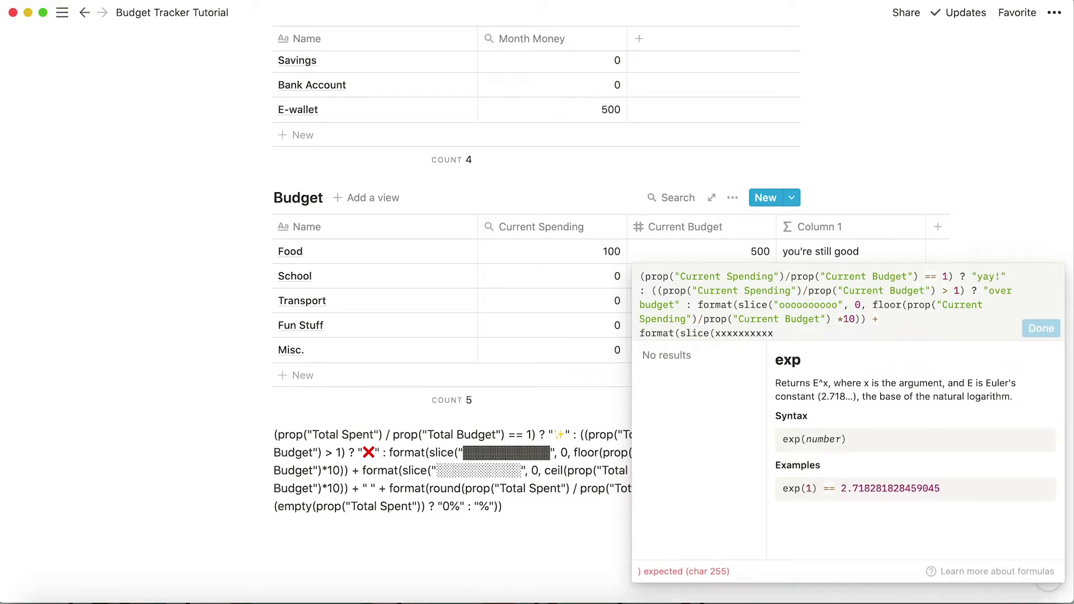
pyautogui.write('"')
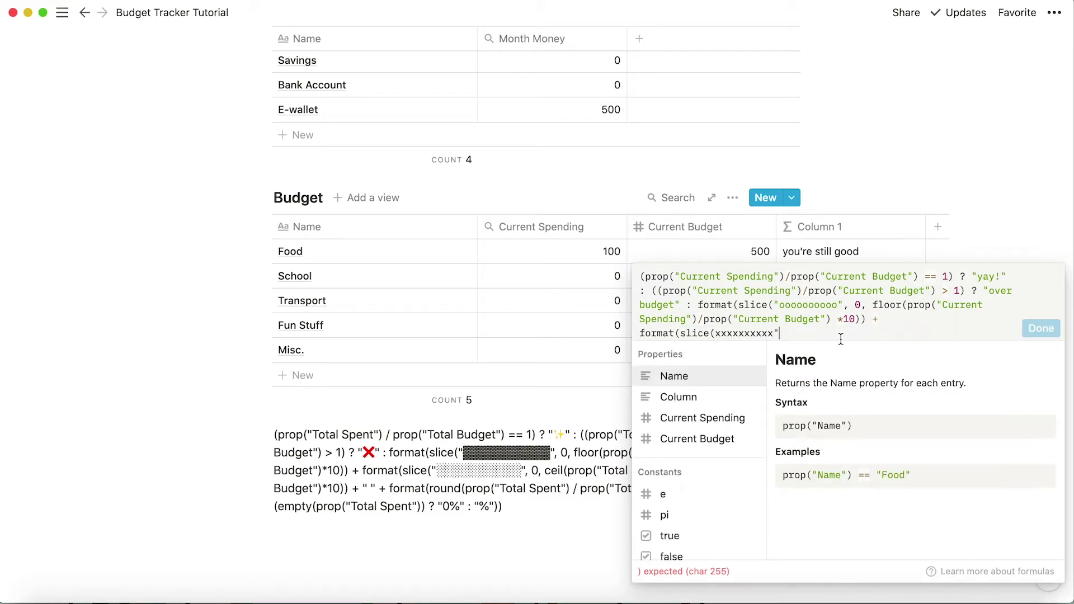
pyautogui.click(715, 333)
pyautogui.write('"')
pyautogui.click(785, 333)
pyautogui.write(',')
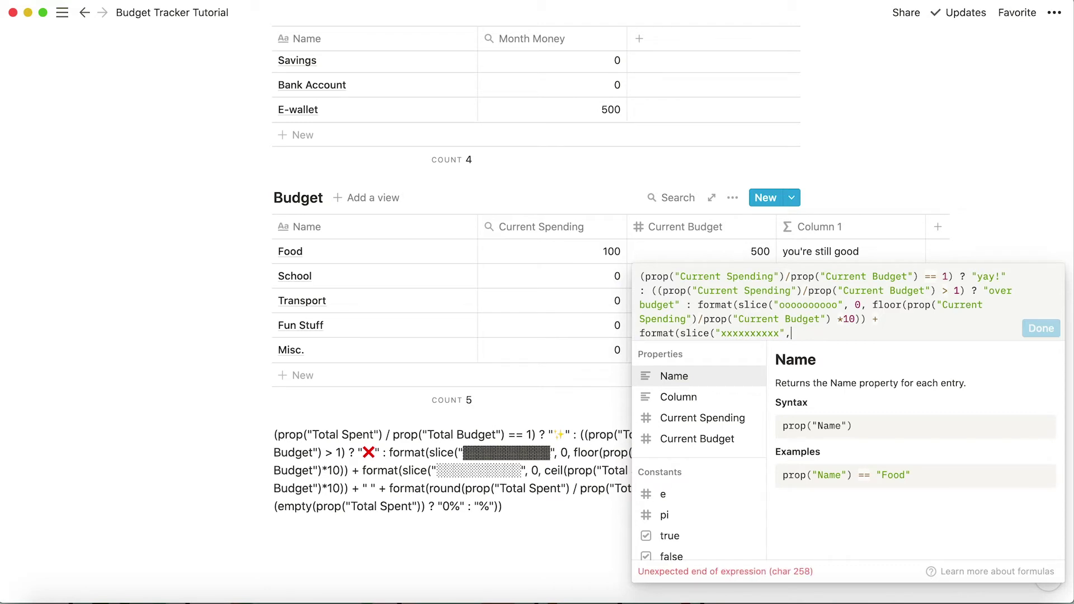
pyautogui.write(' 0')
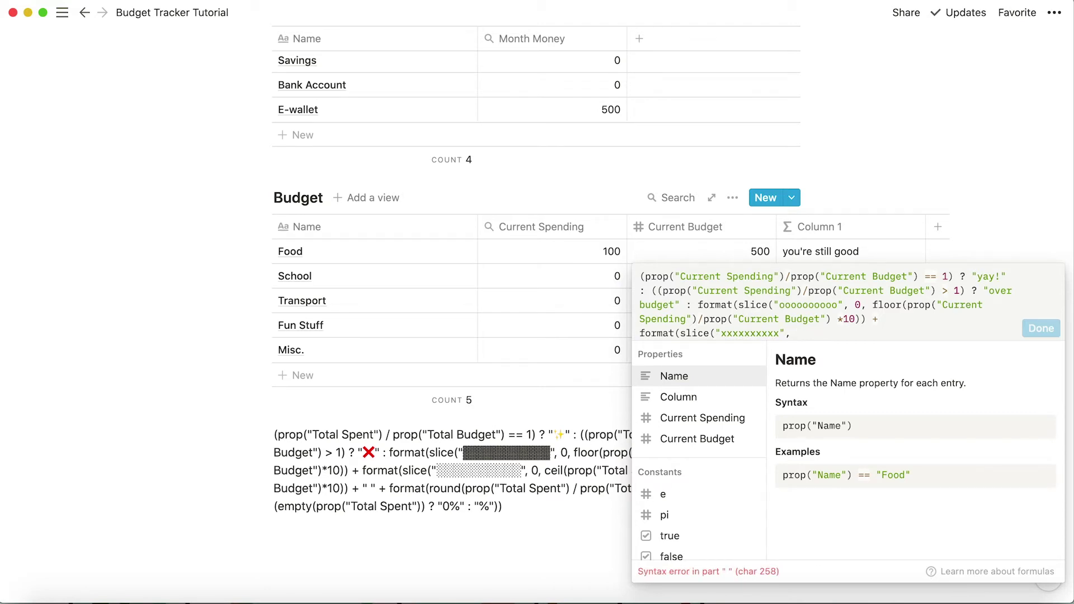
pyautogui.write(',')
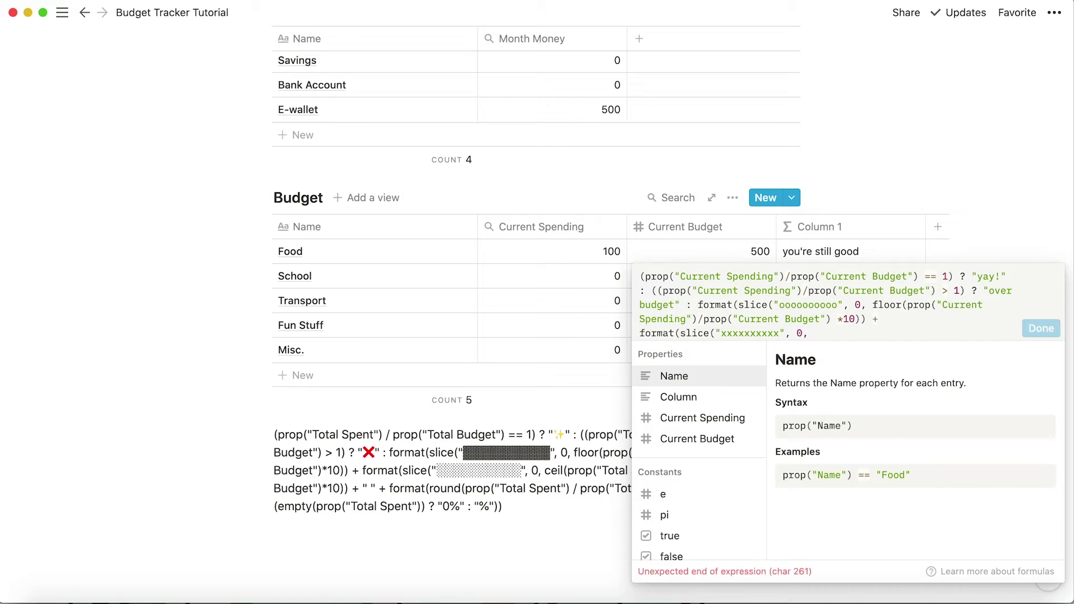
# - End the second slice at ceil of Current Spending divided by Current Budget *10, add two closing parentheses and append + " "
pyautogui.write(' c')
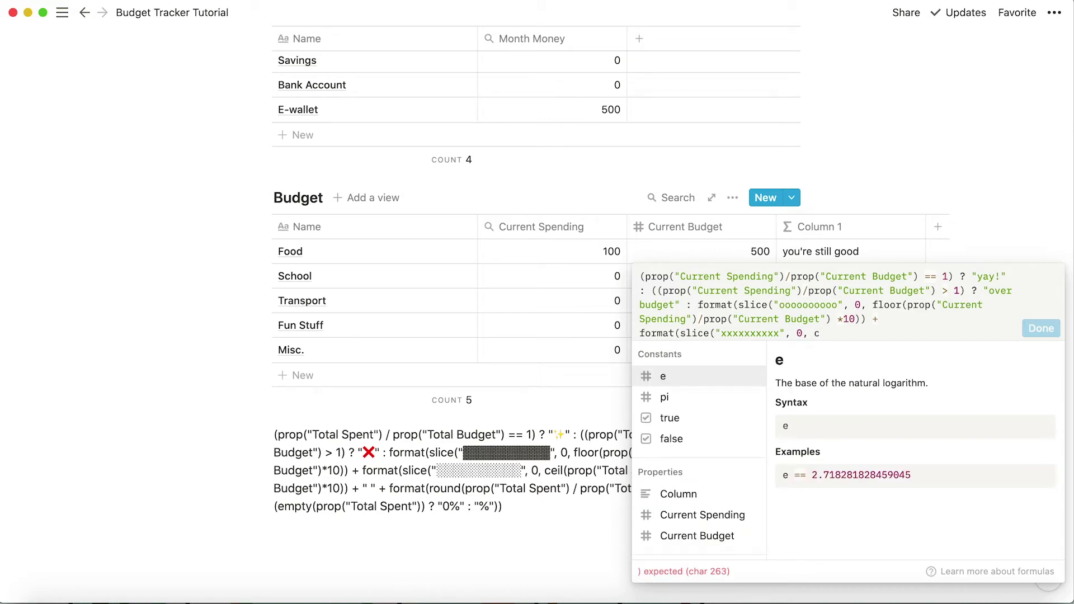
pyautogui.write('eil')
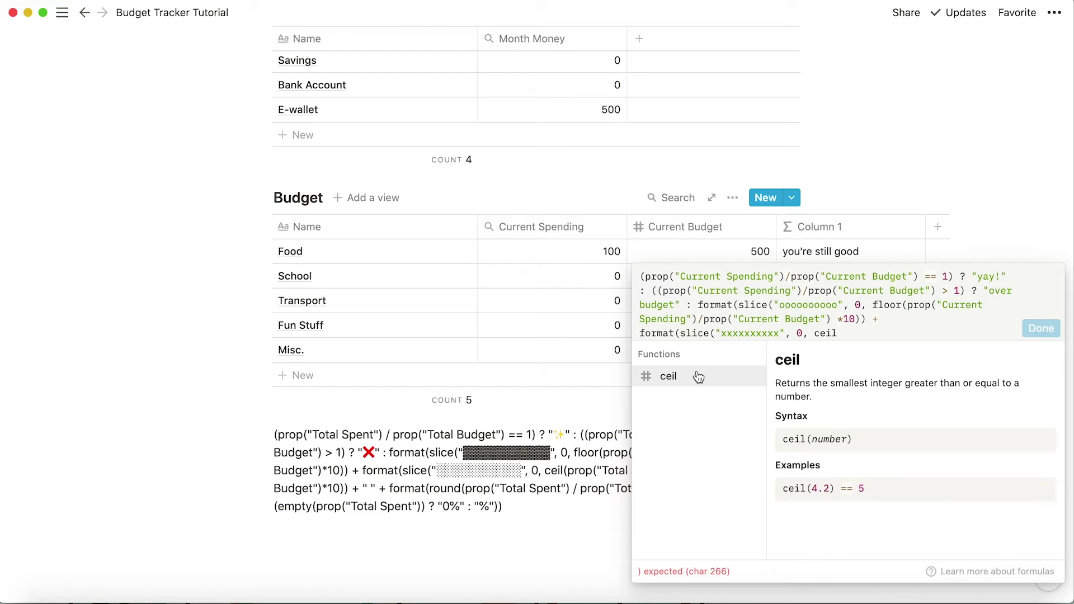
pyautogui.write('(')
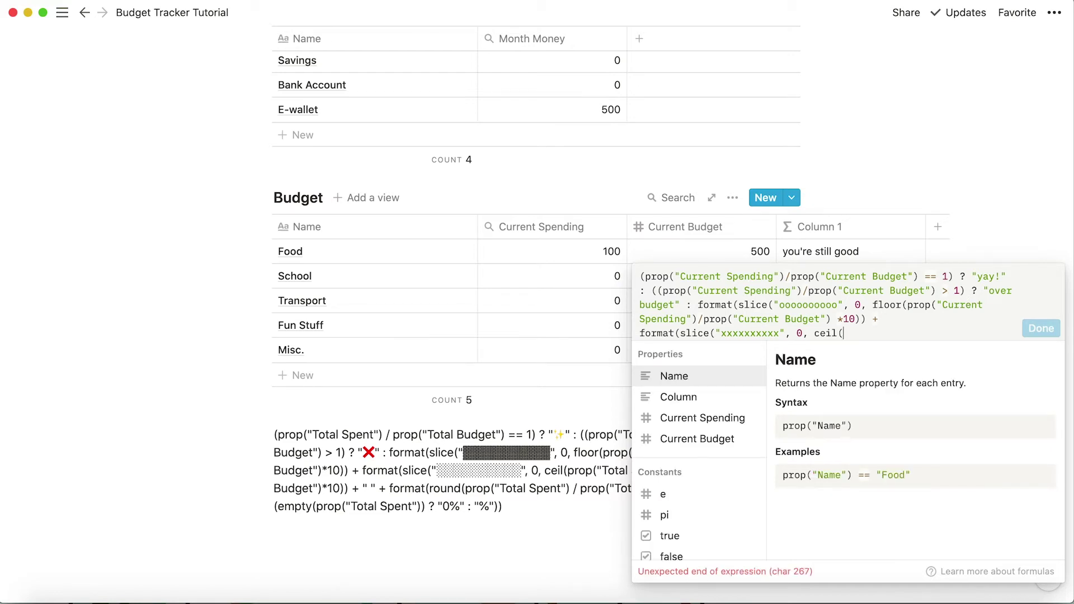
pyautogui.click(690, 421)
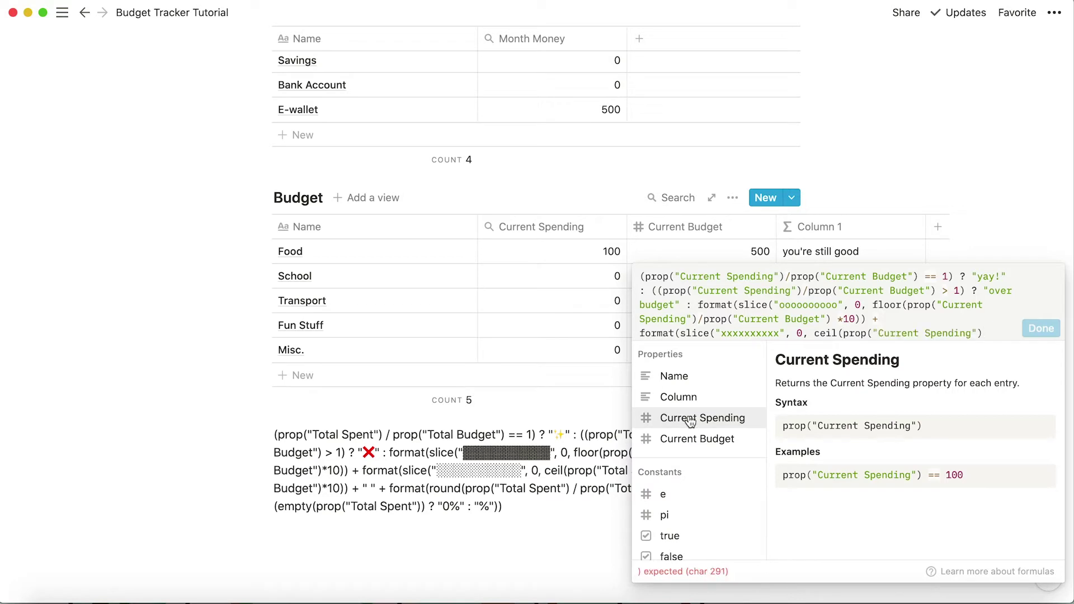
pyautogui.write('/')
pyautogui.click(697, 443)
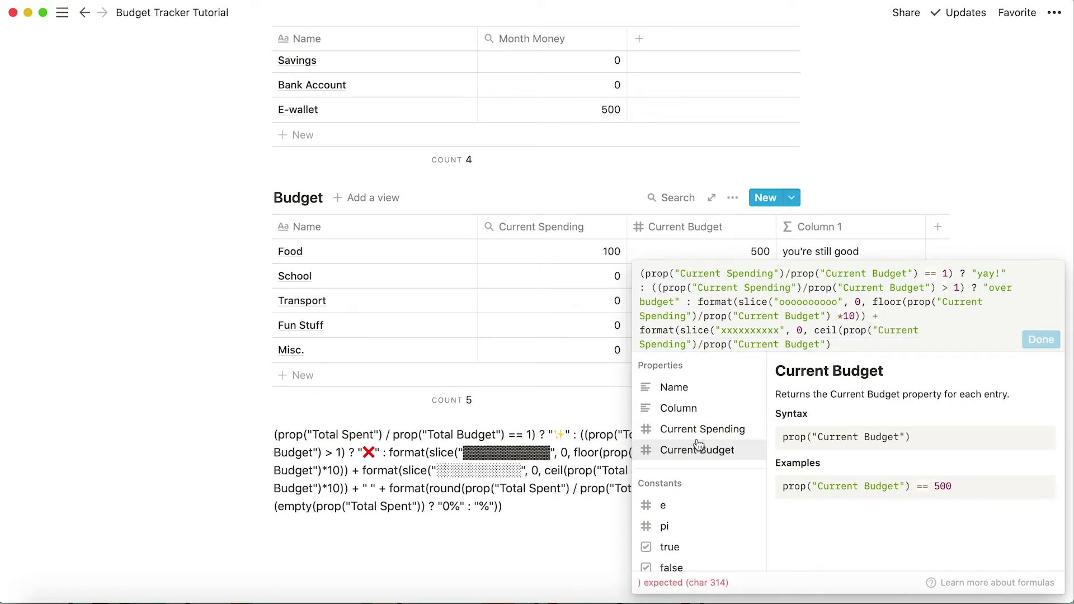
pyautogui.write('*10)) + " "')
# - Append a format function wrapping round after the " " text, with spaces around the + operator
pyautogui.write('+')
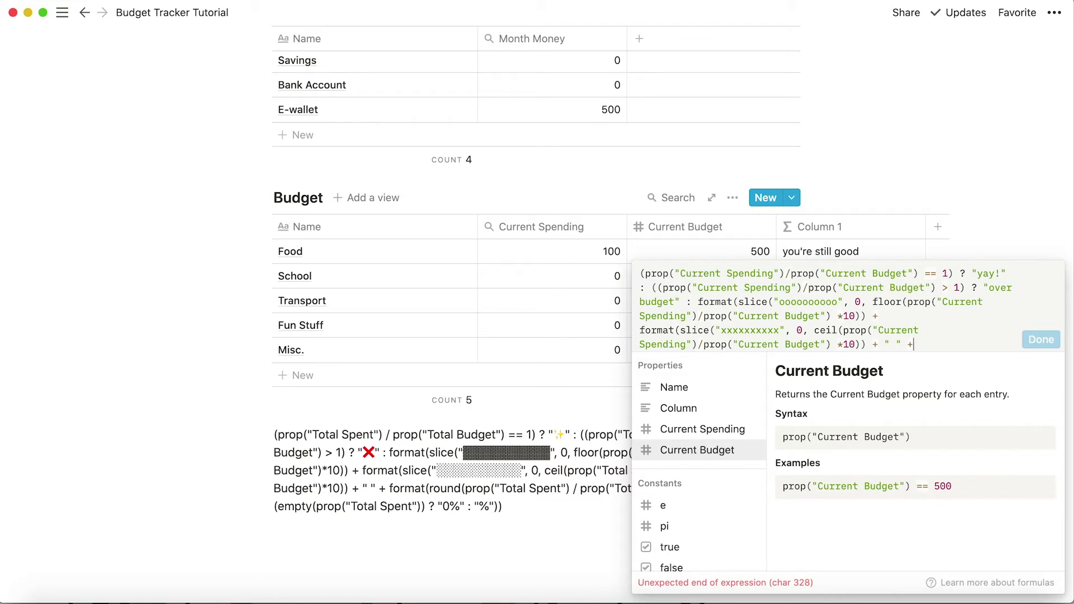
pyautogui.write('format')
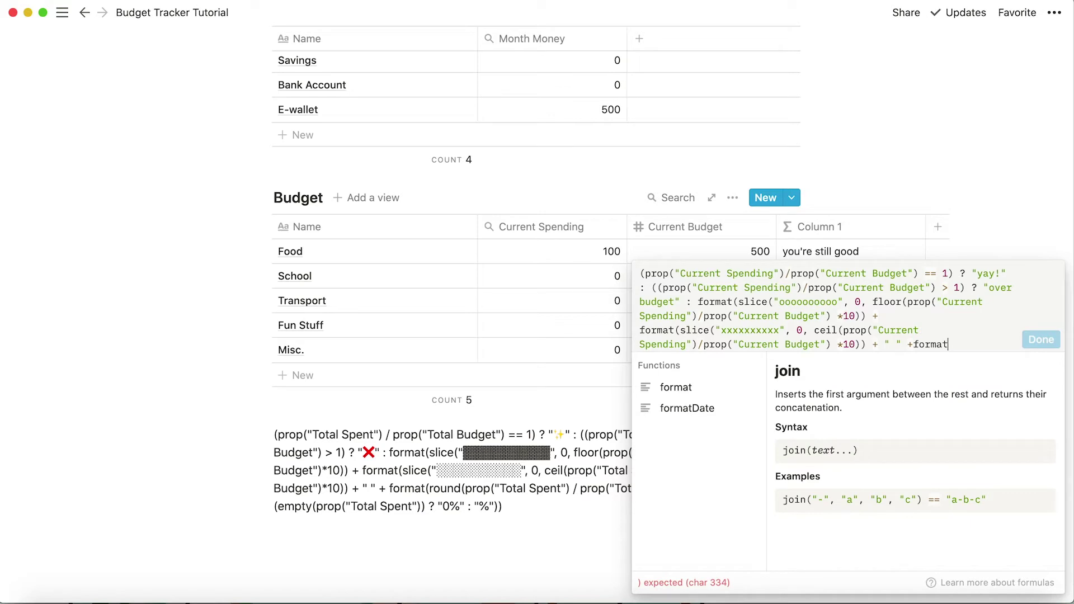
pyautogui.click(910, 344)
pyautogui.click(981, 344)
pyautogui.write('(round')
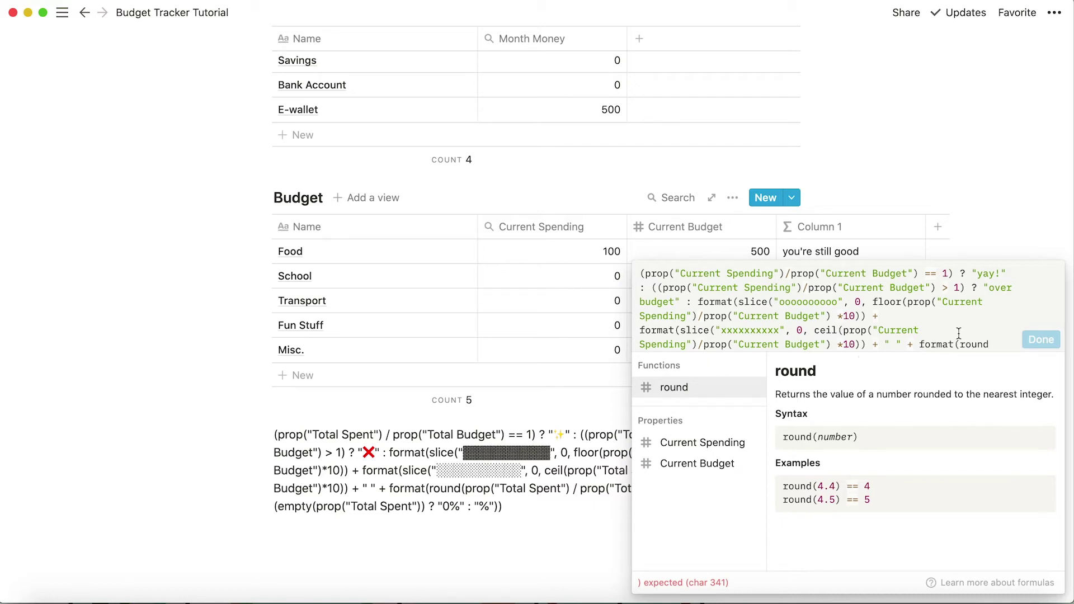
pyautogui.write('(')
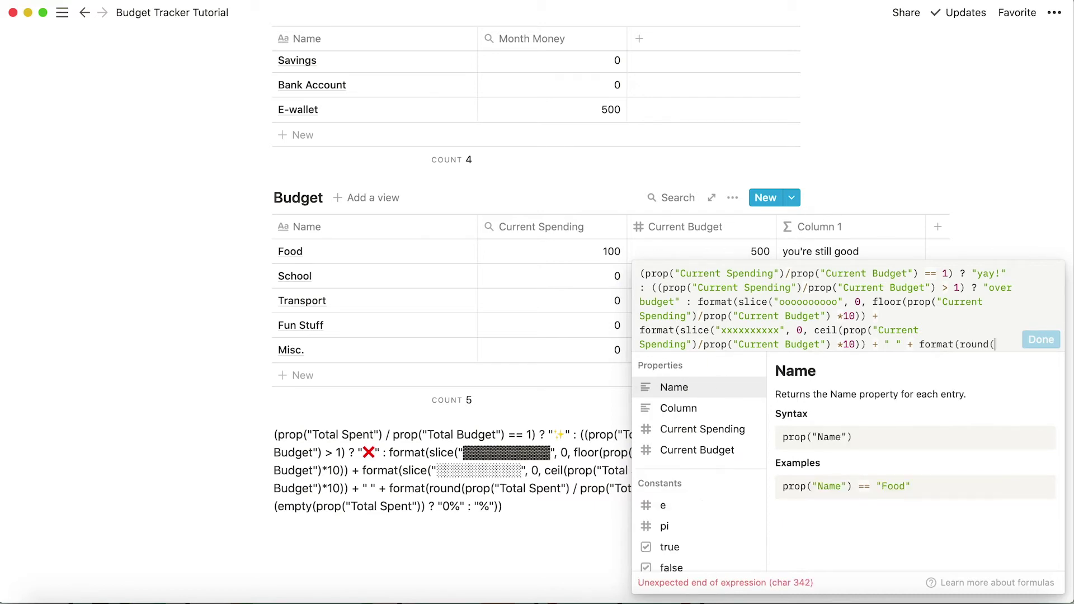
# - Fill the round function with Current Spending divided by Current Budget * 100 and close both parentheses
pyautogui.click(732, 430)
pyautogui.write('/')
pyautogui.click(721, 451)
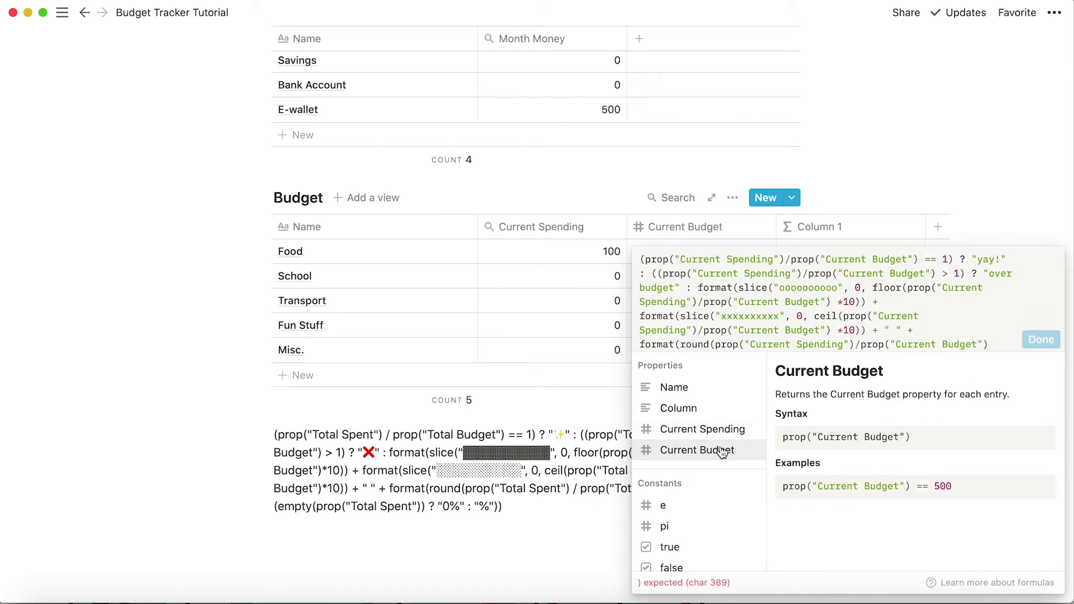
pyautogui.write('* 100))')
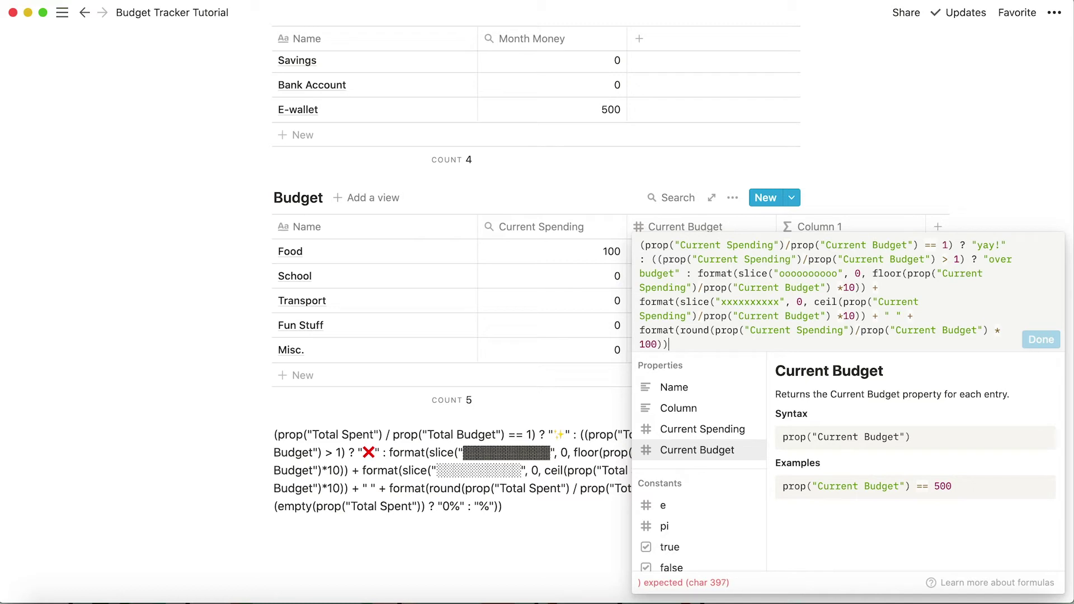
# - Append a + operator and open a parenthesized condition testing whether Current Spending is empty
pyautogui.write(' +')
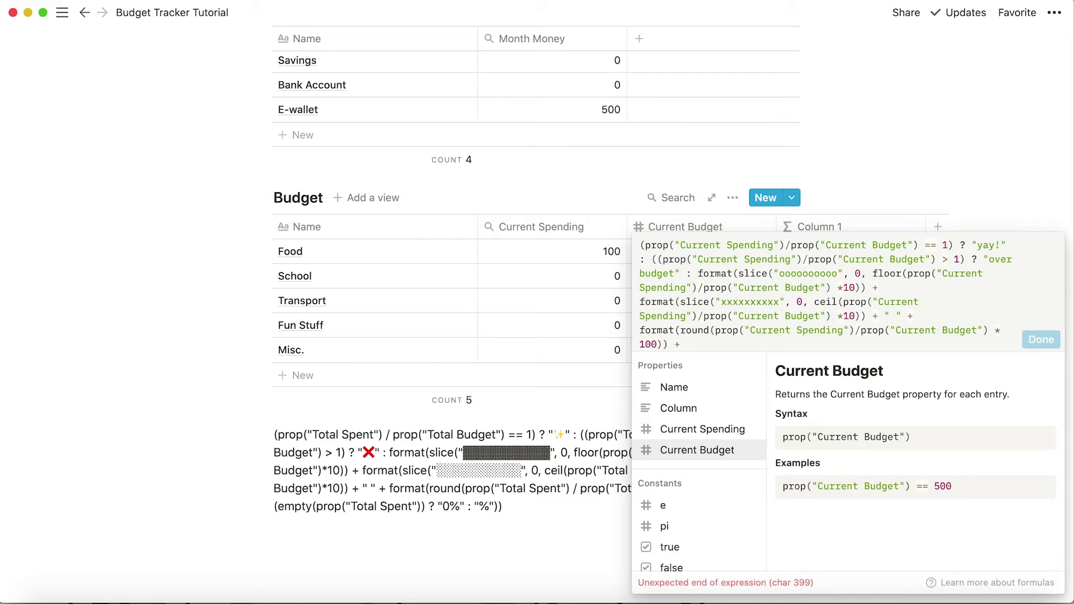
pyautogui.write(' (empty')
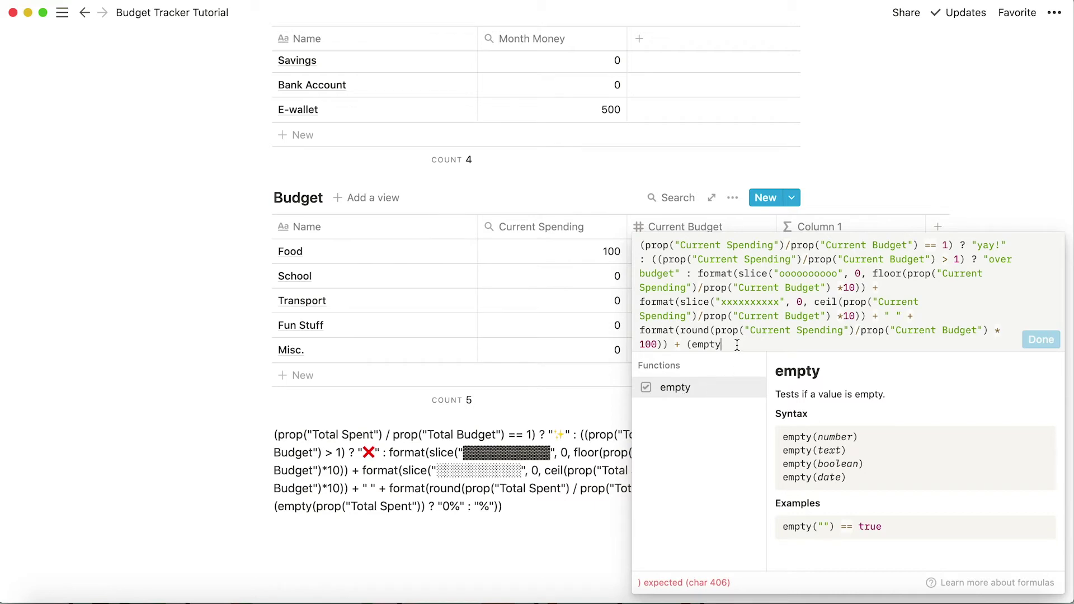
pyautogui.write('(')
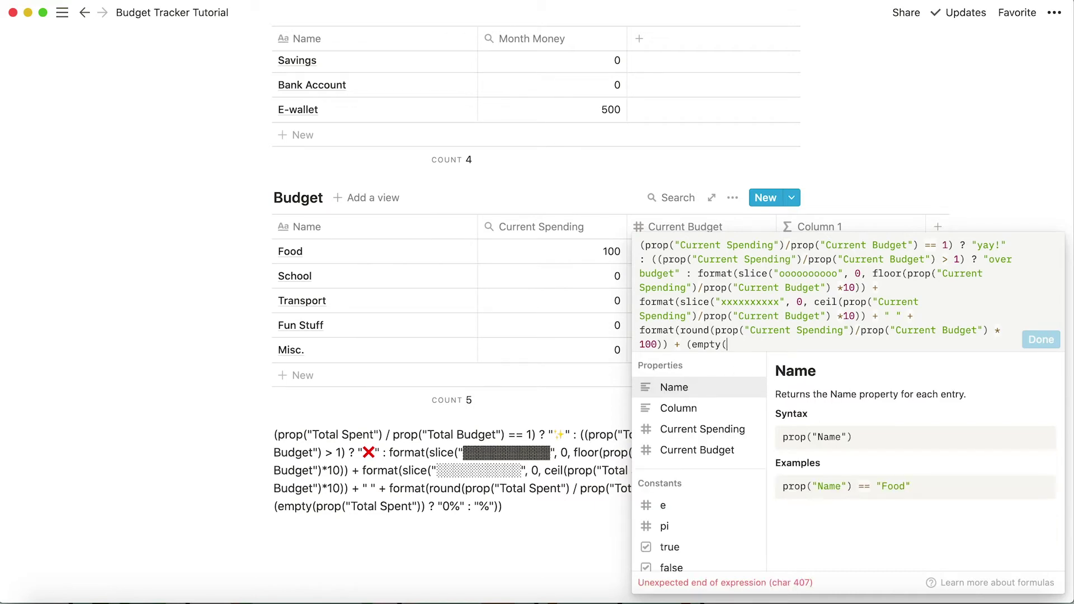
pyautogui.click(702, 429)
pyautogui.write(')')
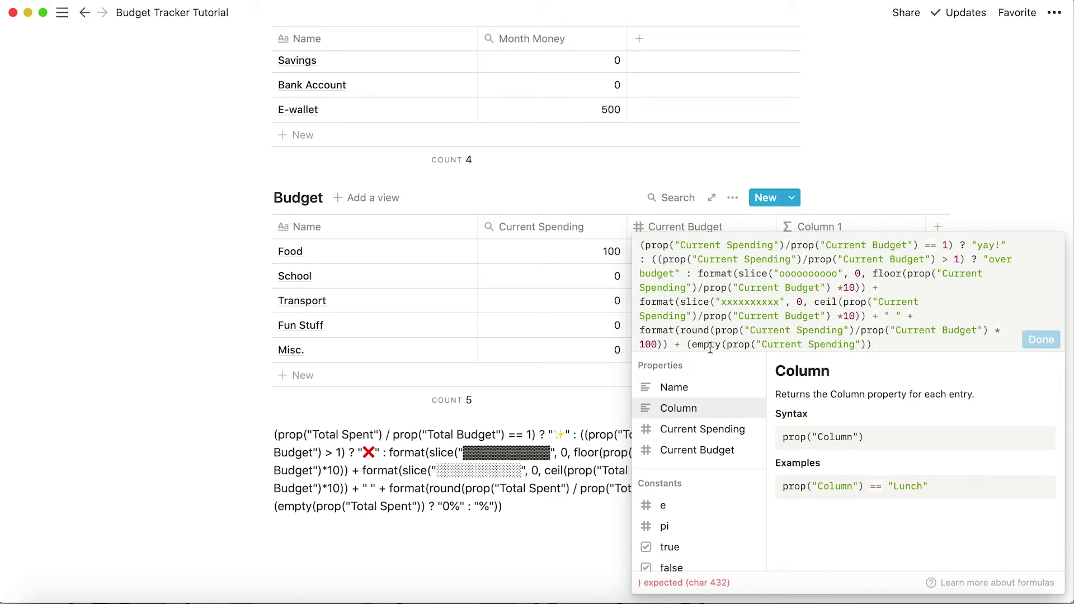
# - Return "0%" when Current Spending is empty and add the colon for the false part
pyautogui.write(' ? ')
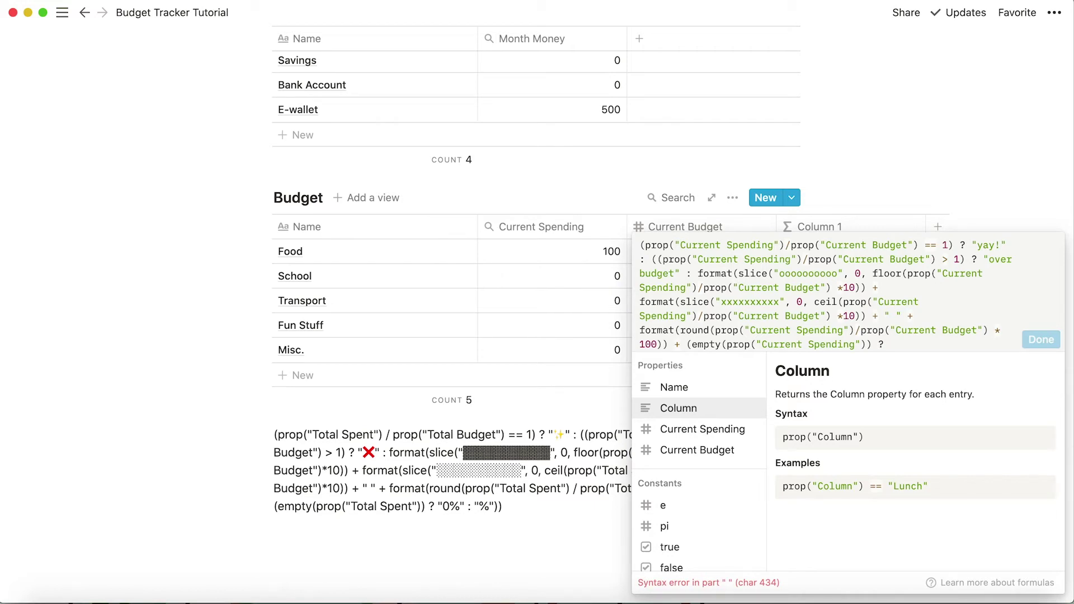
pyautogui.write('"0%"')
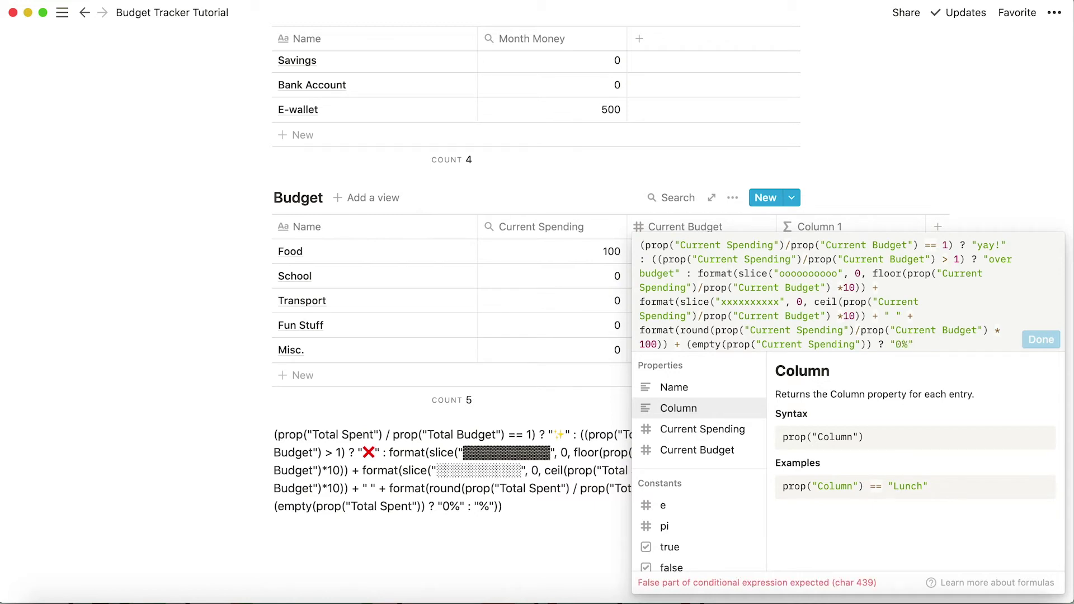
pyautogui.write(' : ')
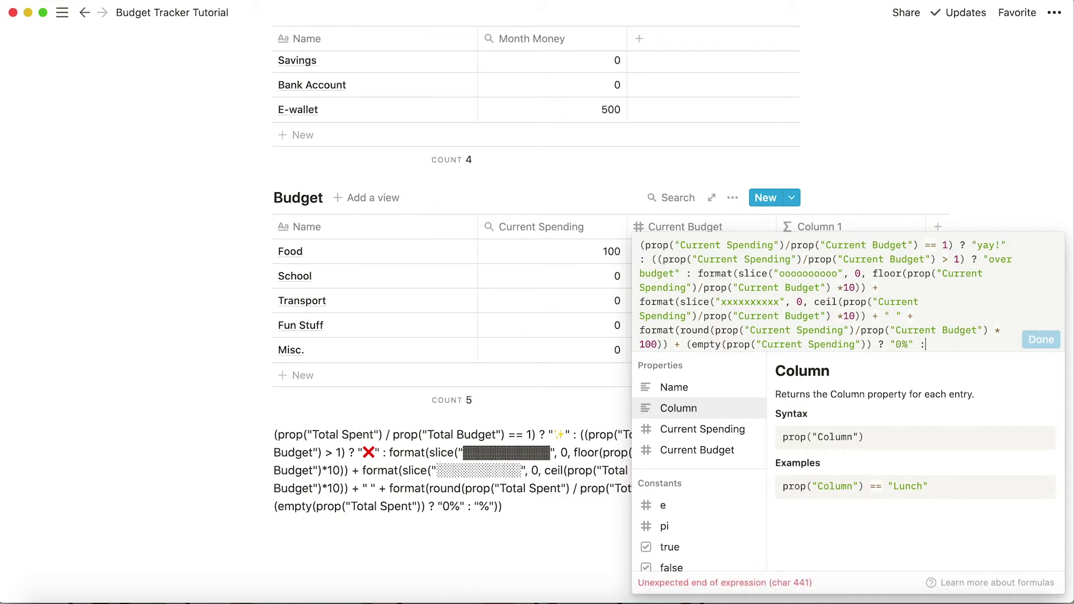
# - Return "%" for the false part, close all open parentheses and save the finished formula
pyautogui.write('"')
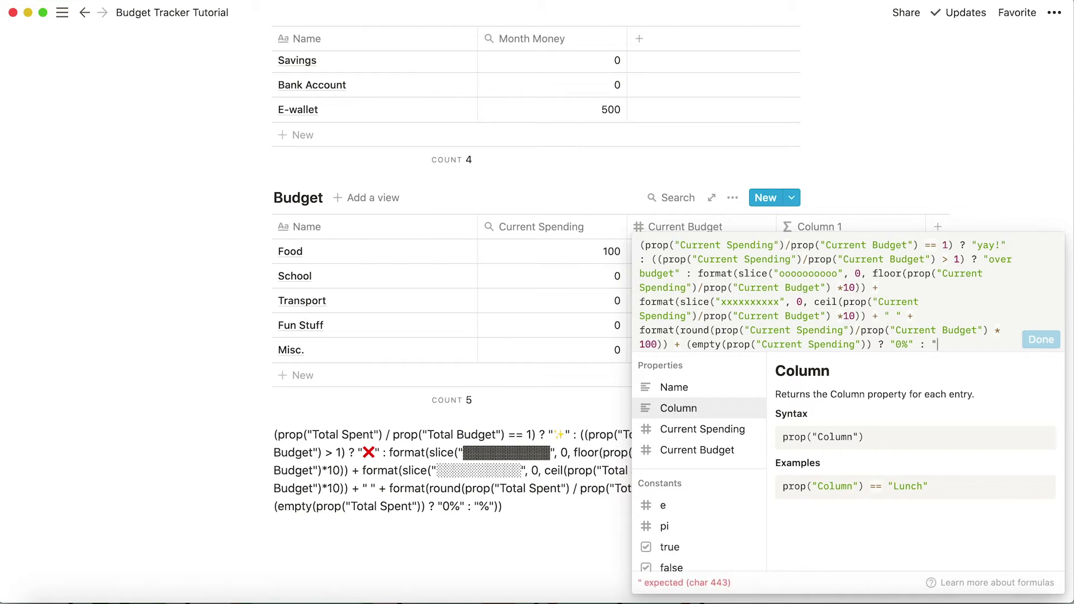
pyautogui.write('%"))))')
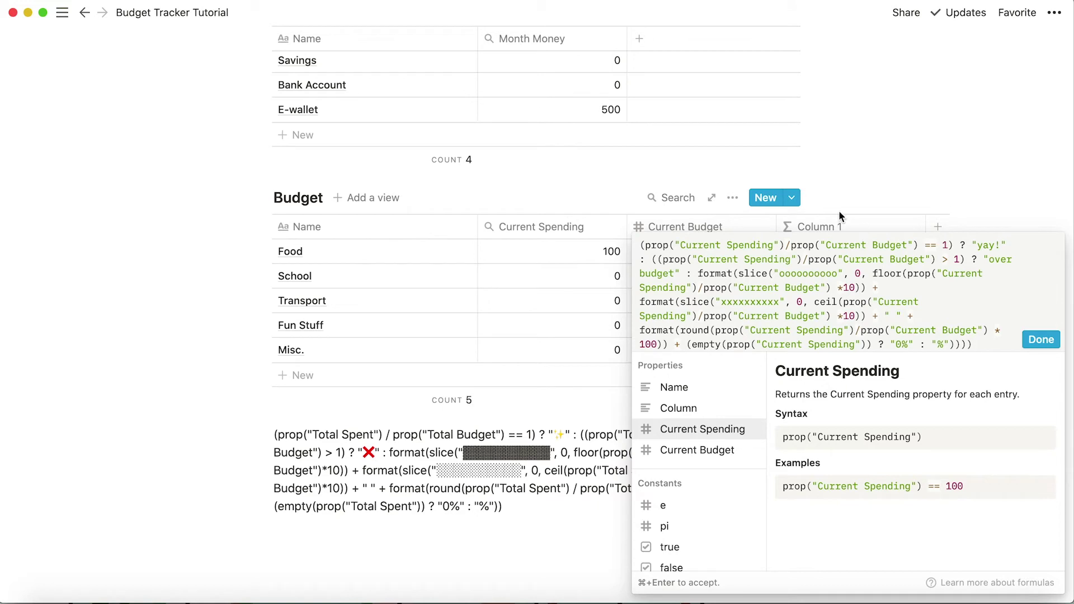
pyautogui.click(808, 338)
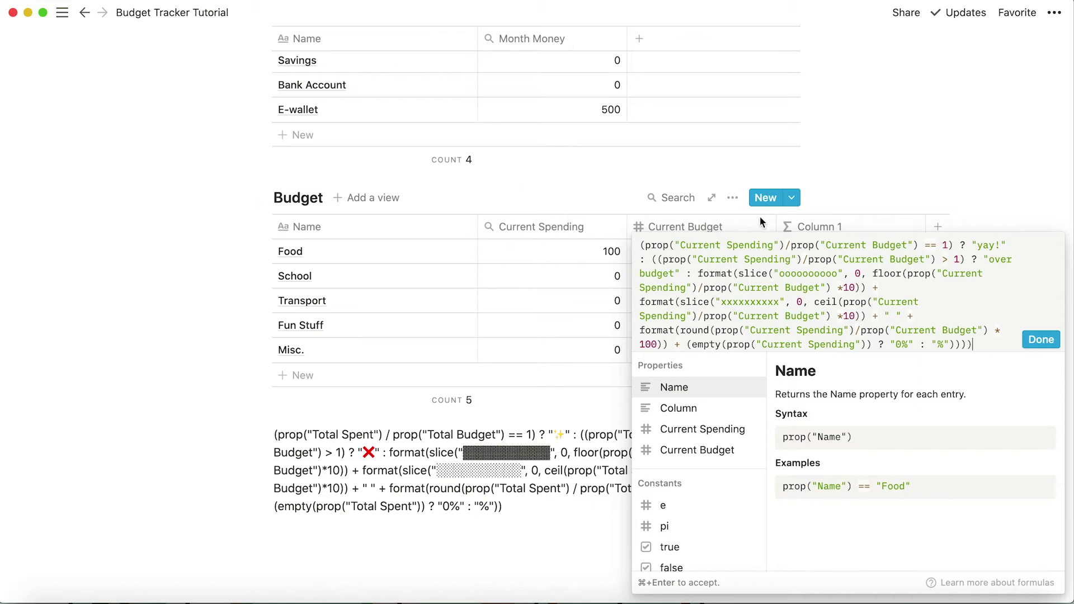
pyautogui.click(1040, 339)
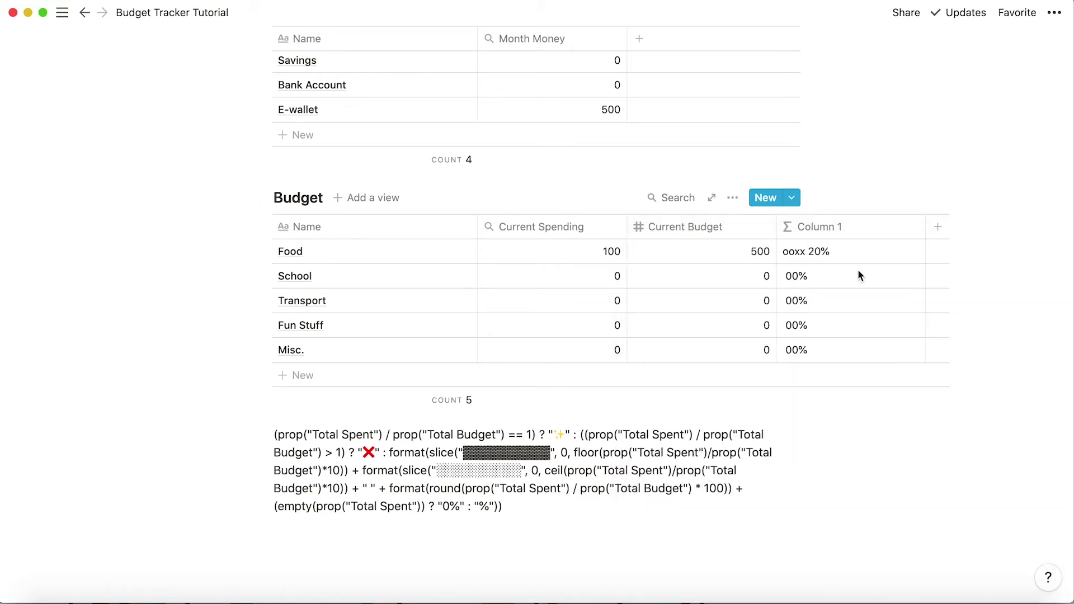
pyautogui.click(795, 253)
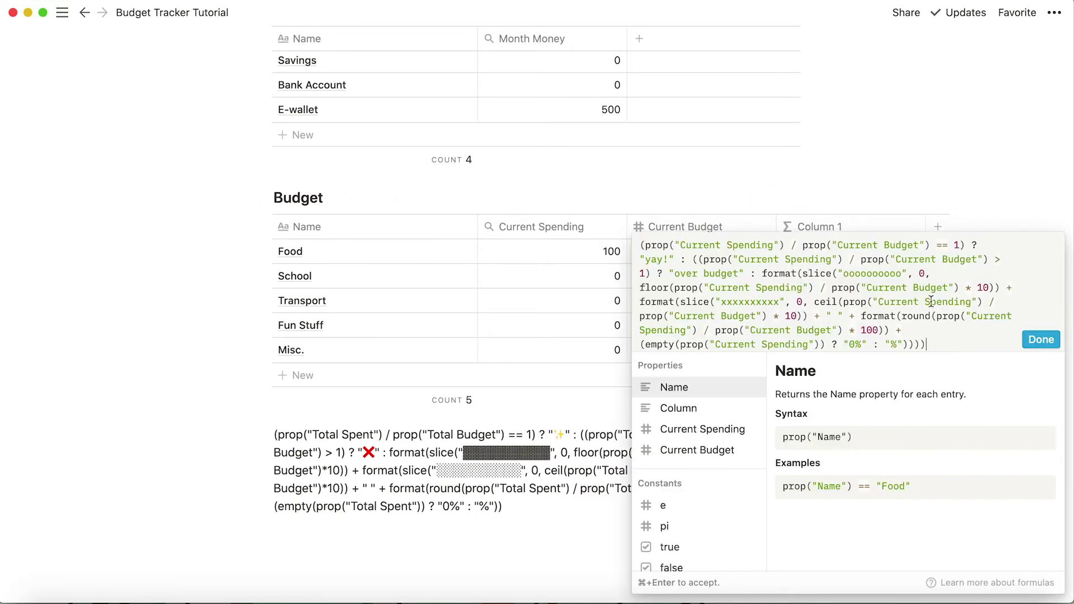
pyautogui.click(1040, 338)
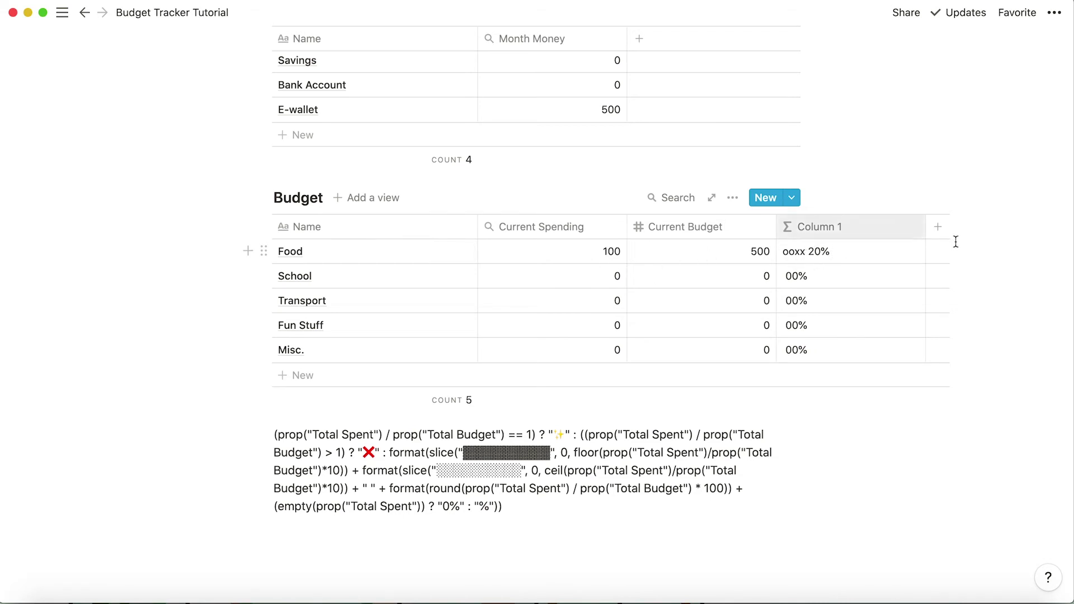
# - Rename the Budget table's formula column as Progress
pyautogui.scroll(1, 693, 366)
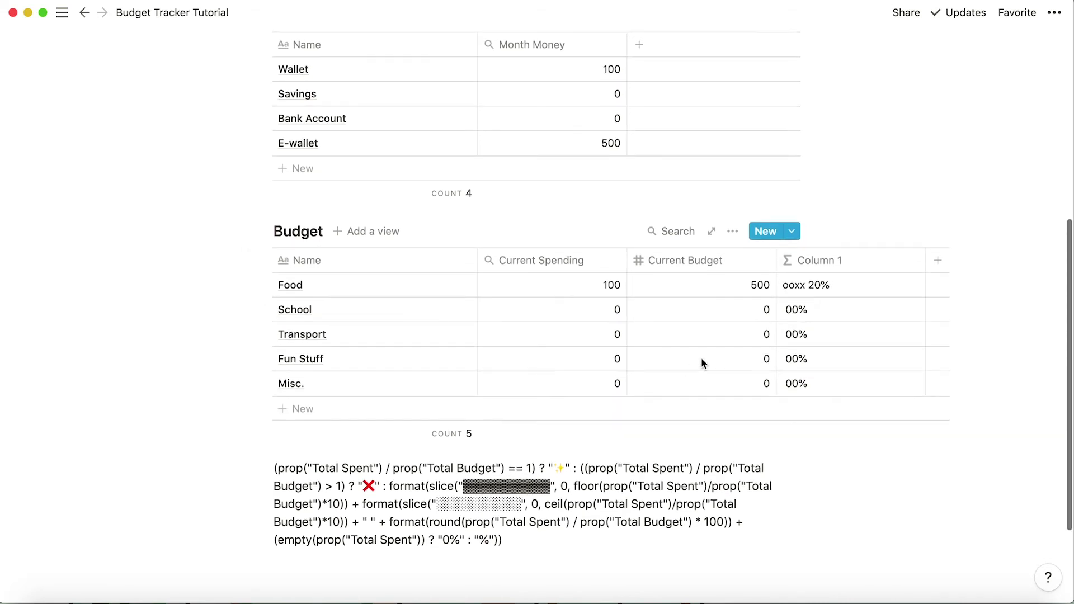
pyautogui.click(810, 262)
pyautogui.write('Prog')
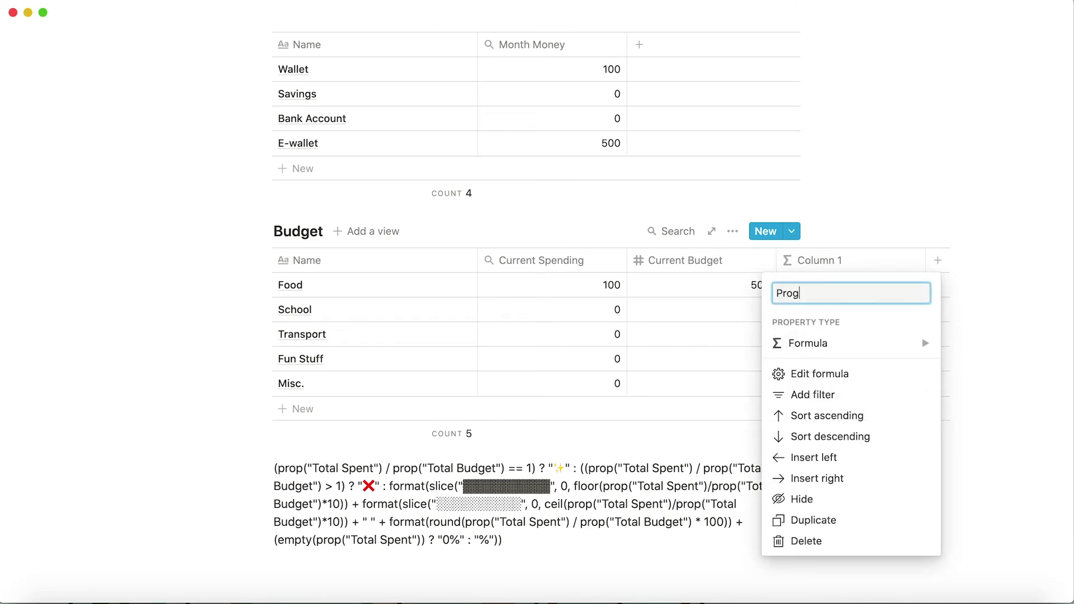
pyautogui.write('ress')
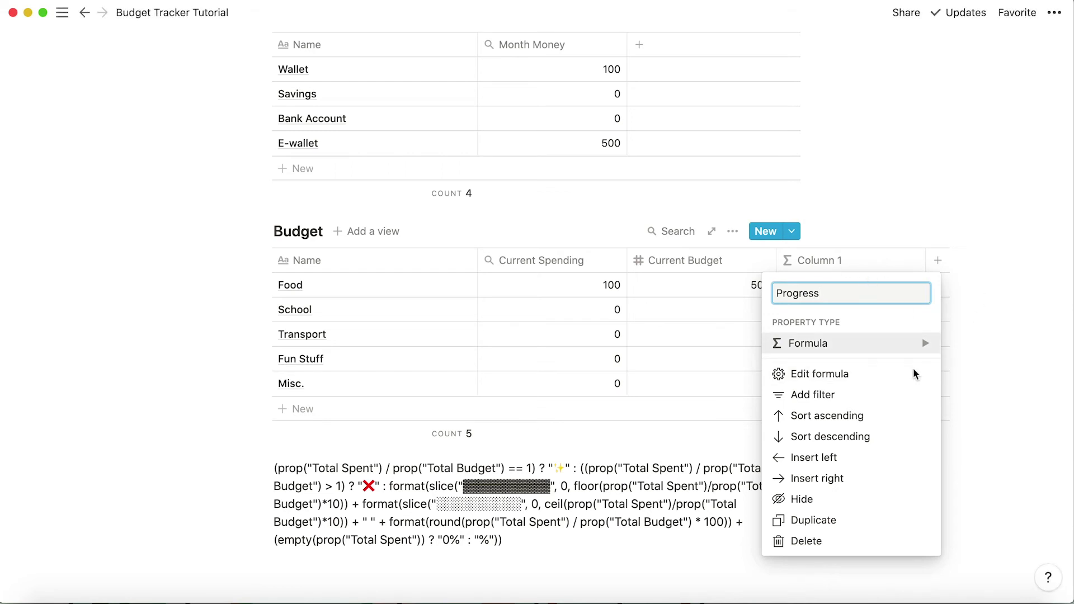
pyautogui.click(1023, 367)
# - Replace the "oooooooooo" text in the Progress formula with the dark shaded blocks copied from the sample formula below the table
pyautogui.moveTo(551, 485); pyautogui.dragTo(464, 484)
pyautogui.press('super+c')
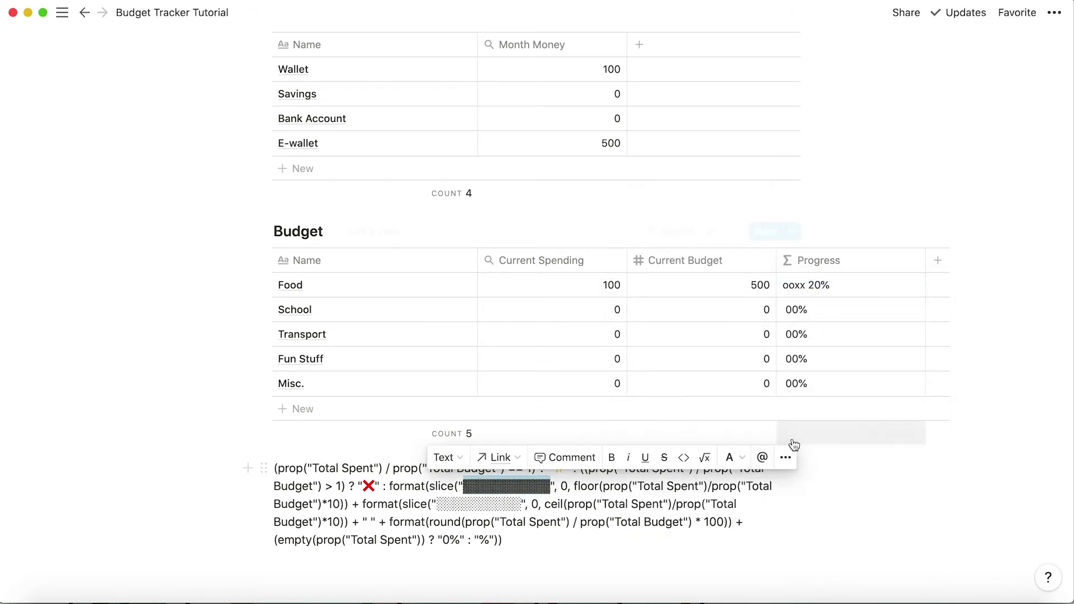
pyautogui.click(836, 263)
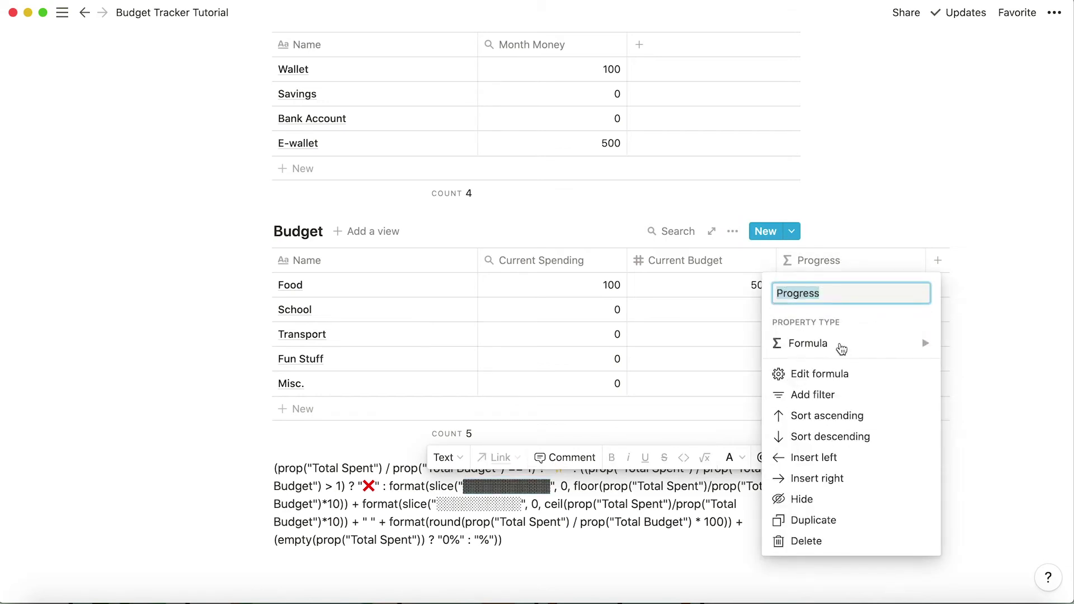
pyautogui.click(812, 373)
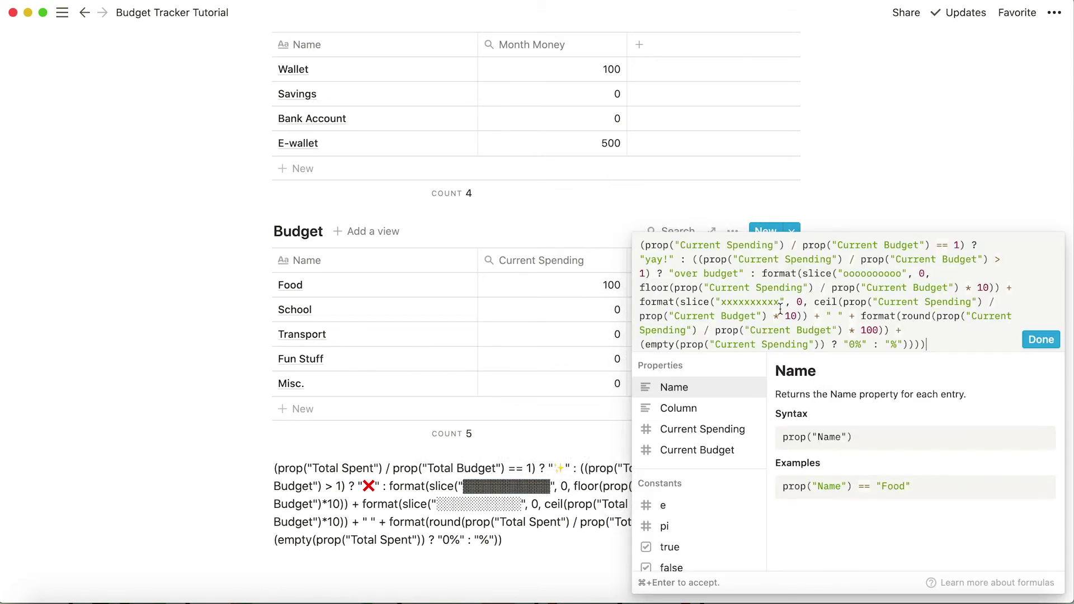
pyautogui.moveTo(878, 276); pyautogui.dragTo(840, 278)
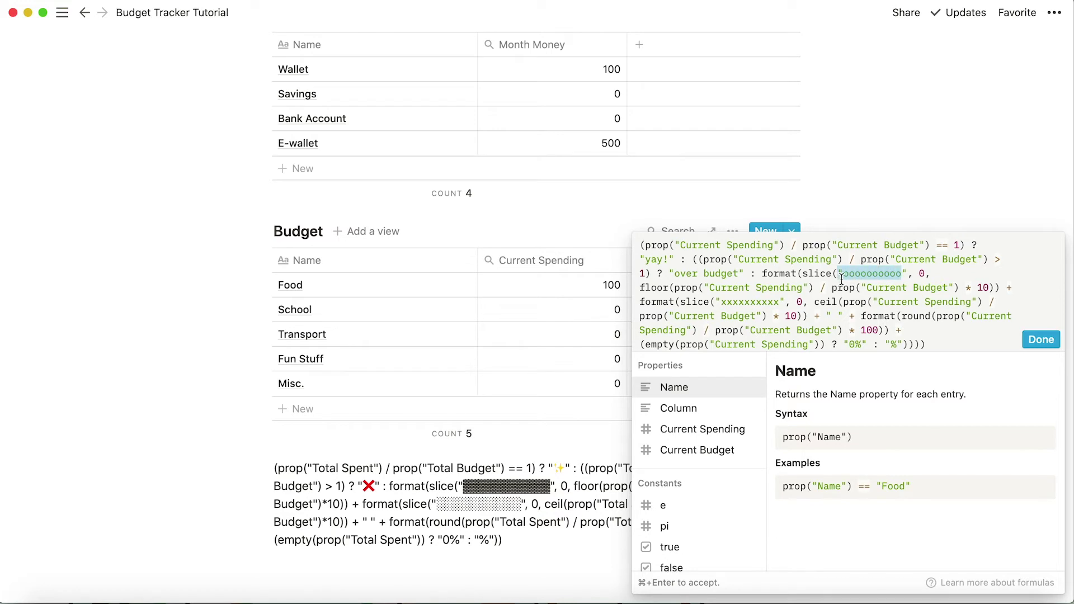
pyautogui.press('super+v')
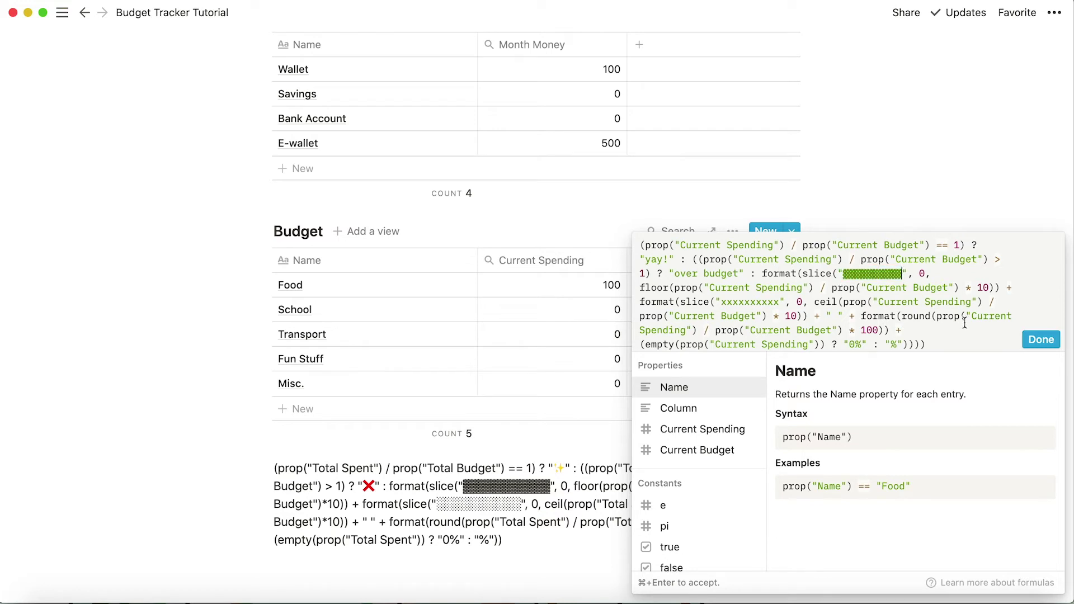
pyautogui.click(1040, 339)
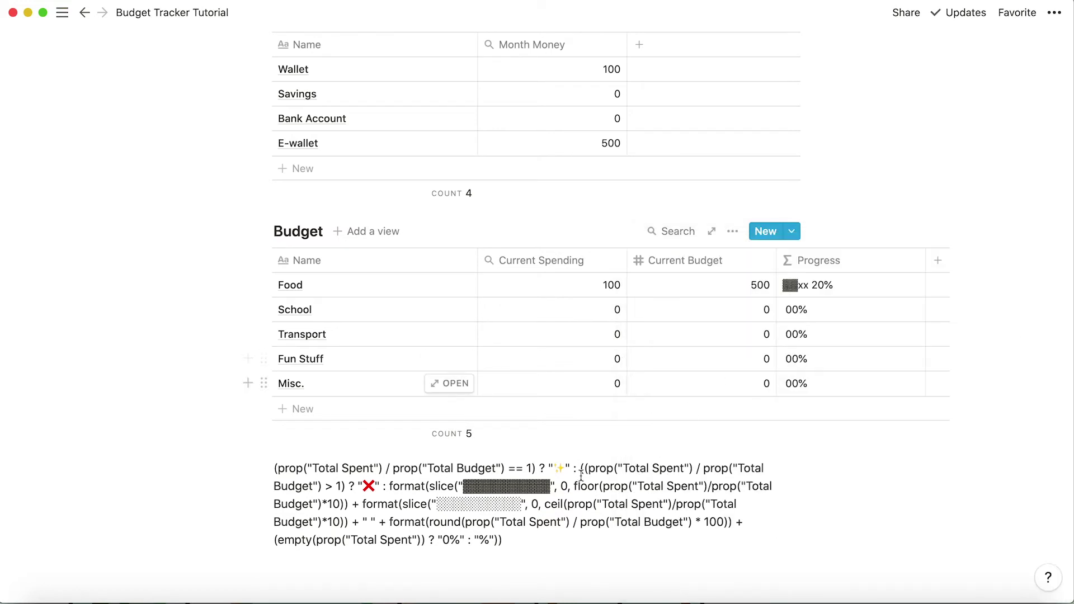
# - Replace the "xxxxxxxxxx" text in the Progress formula with the light shaded blocks copied from the sample formula
pyautogui.moveTo(521, 504); pyautogui.dragTo(438, 504)
pyautogui.press('super+c')
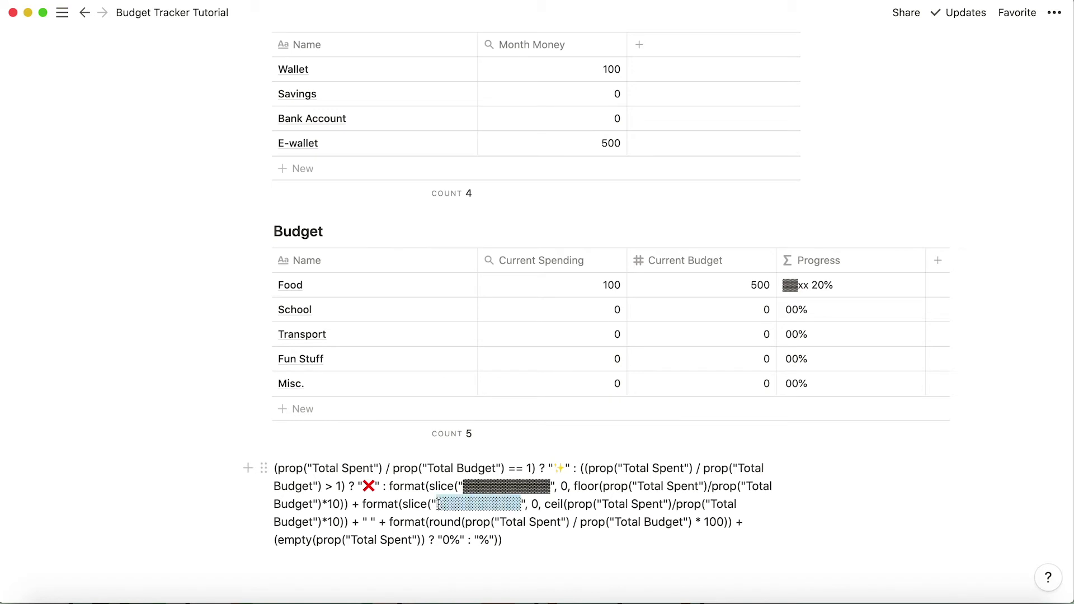
pyautogui.click(839, 262)
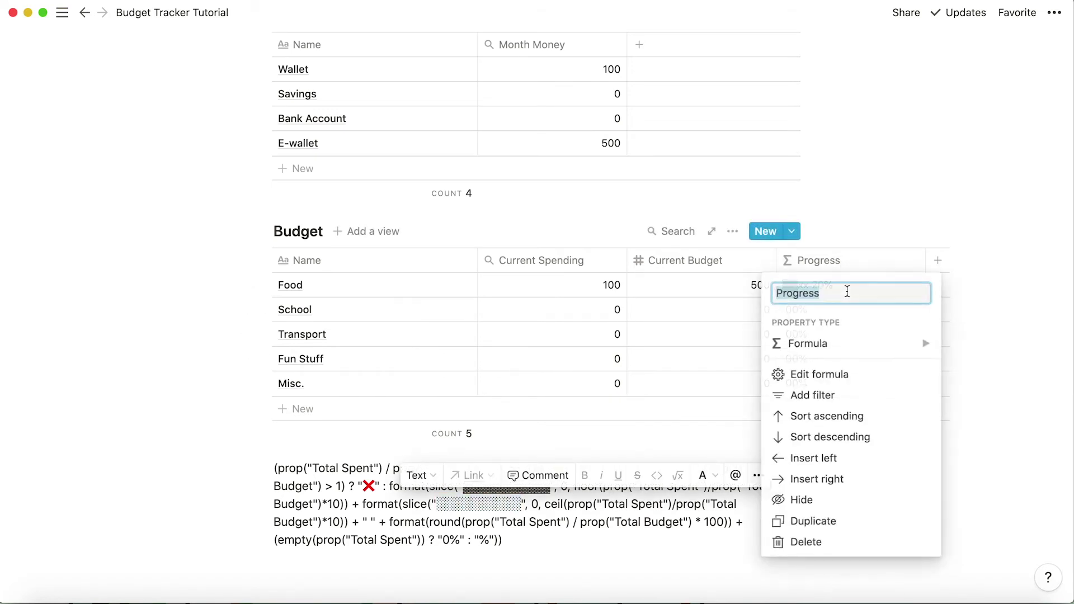
pyautogui.click(780, 374)
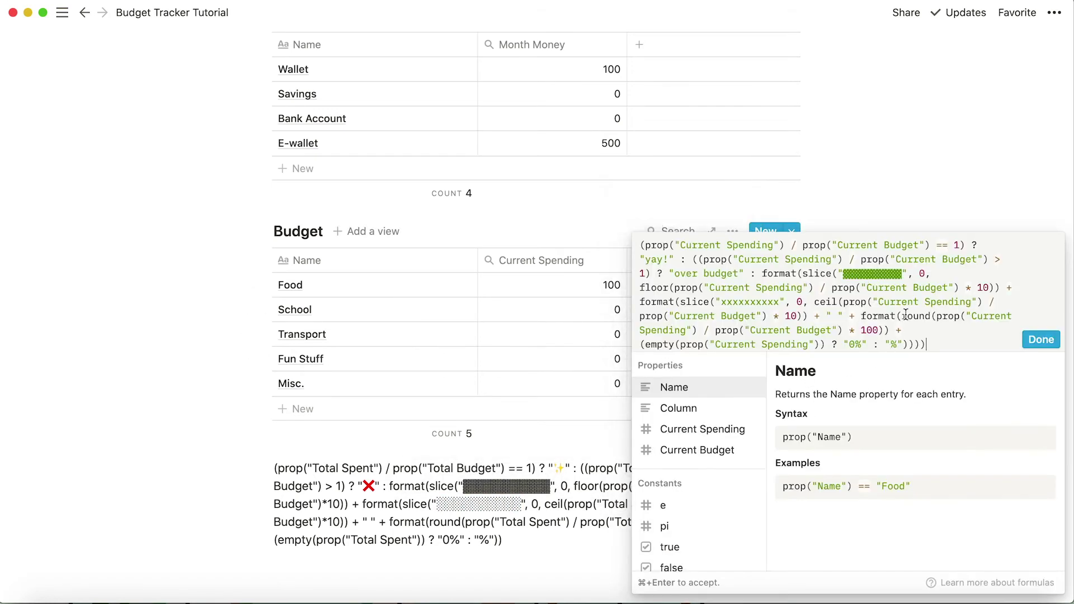
pyautogui.moveTo(777, 301); pyautogui.dragTo(727, 301)
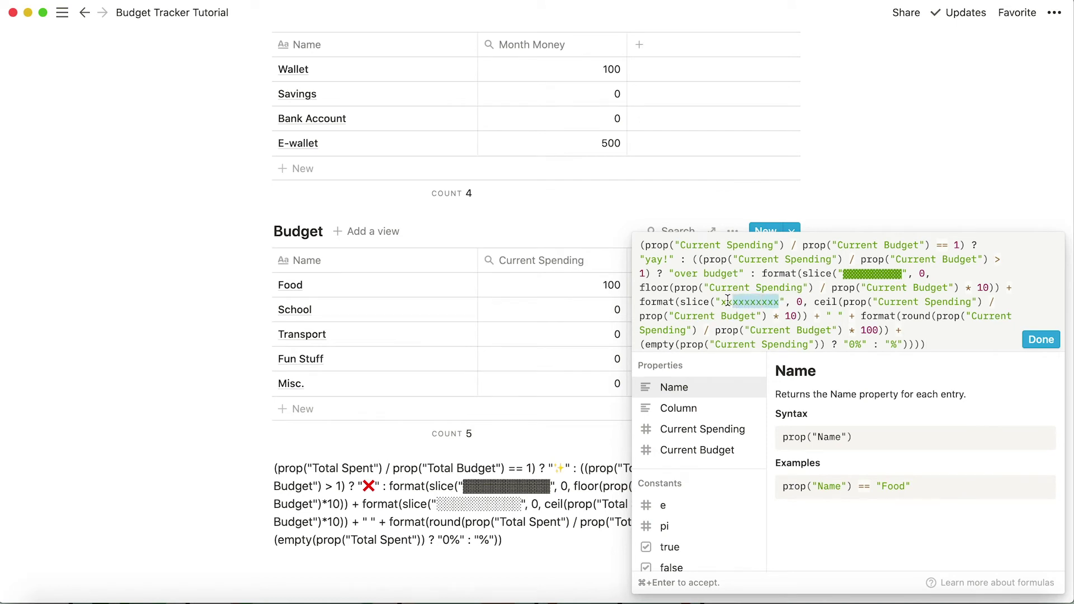
pyautogui.click(723, 302)
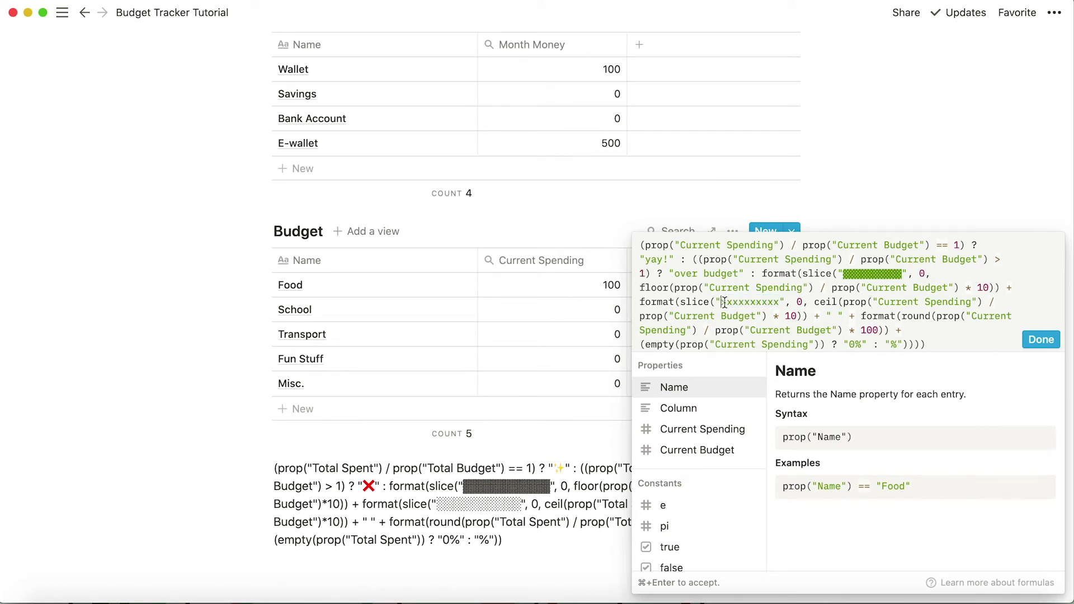
pyautogui.moveTo(722, 303); pyautogui.dragTo(773, 302)
pyautogui.press('super+v')
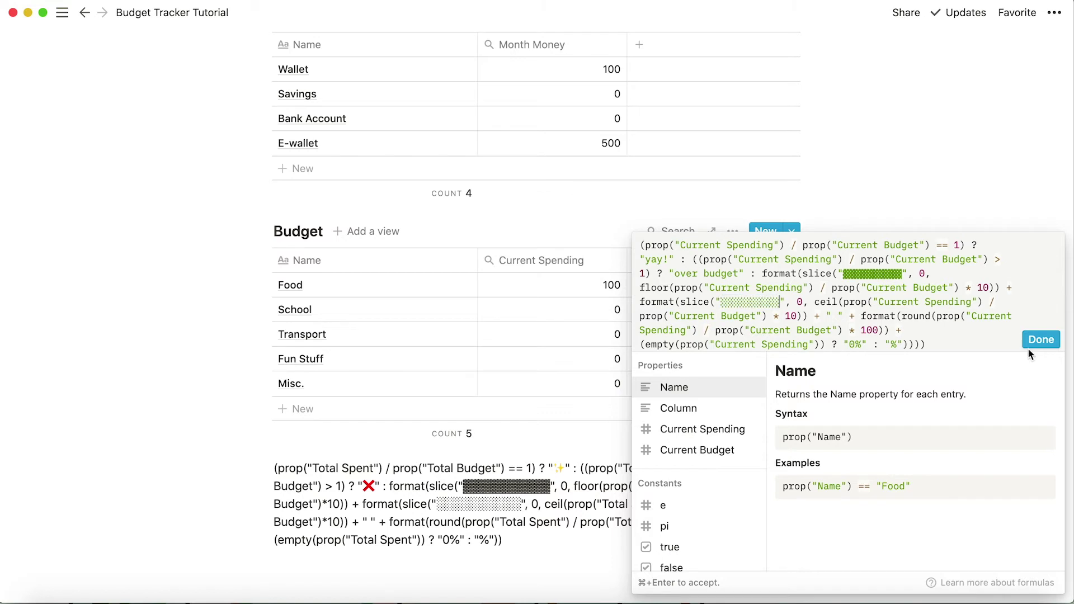
pyautogui.click(1040, 339)
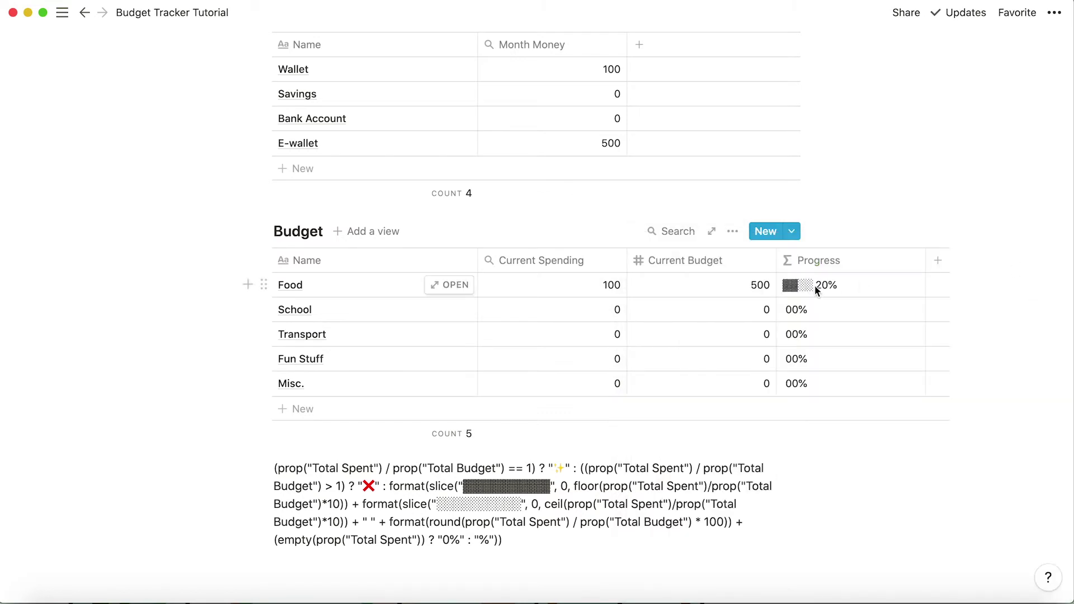
# - Narrow the Progress column of the Budget table slightly
pyautogui.hscroll(3, 814, 285)
pyautogui.moveTo(834, 263); pyautogui.dragTo(811, 261)
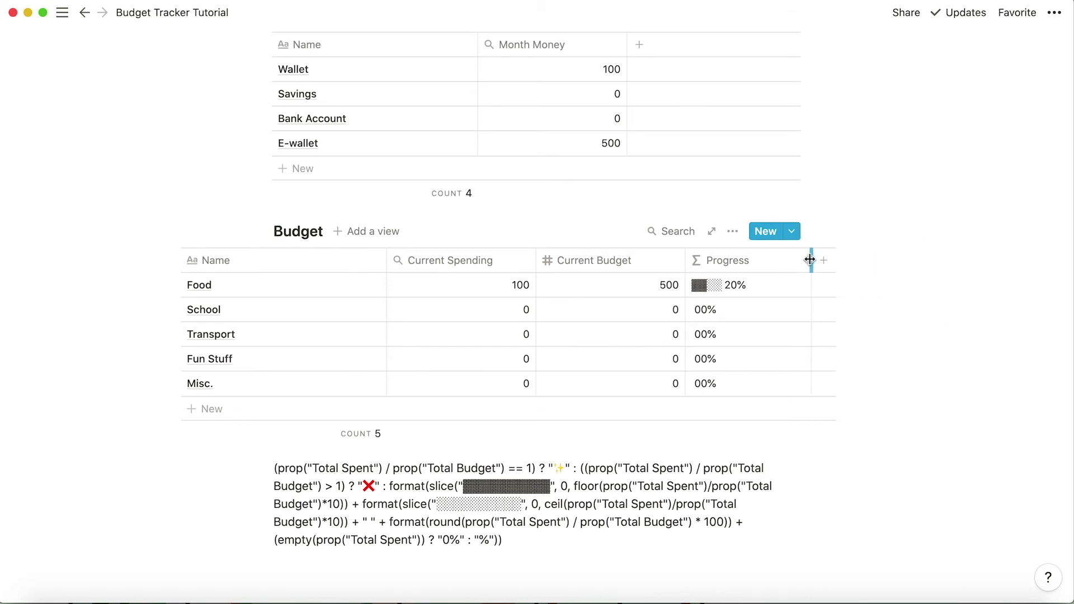
pyautogui.click(707, 289)
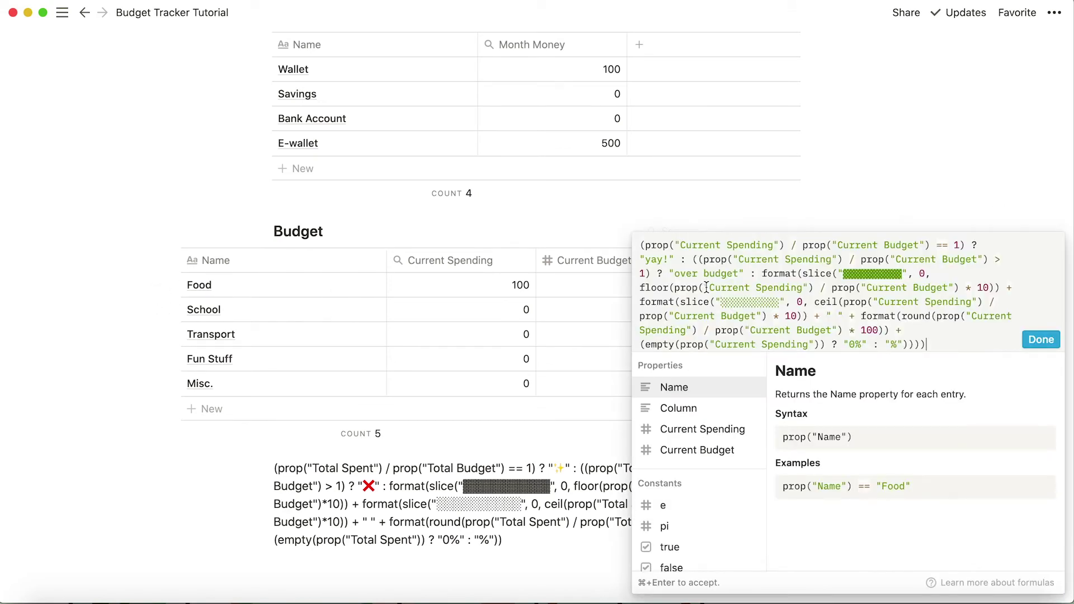
pyautogui.click(1024, 336)
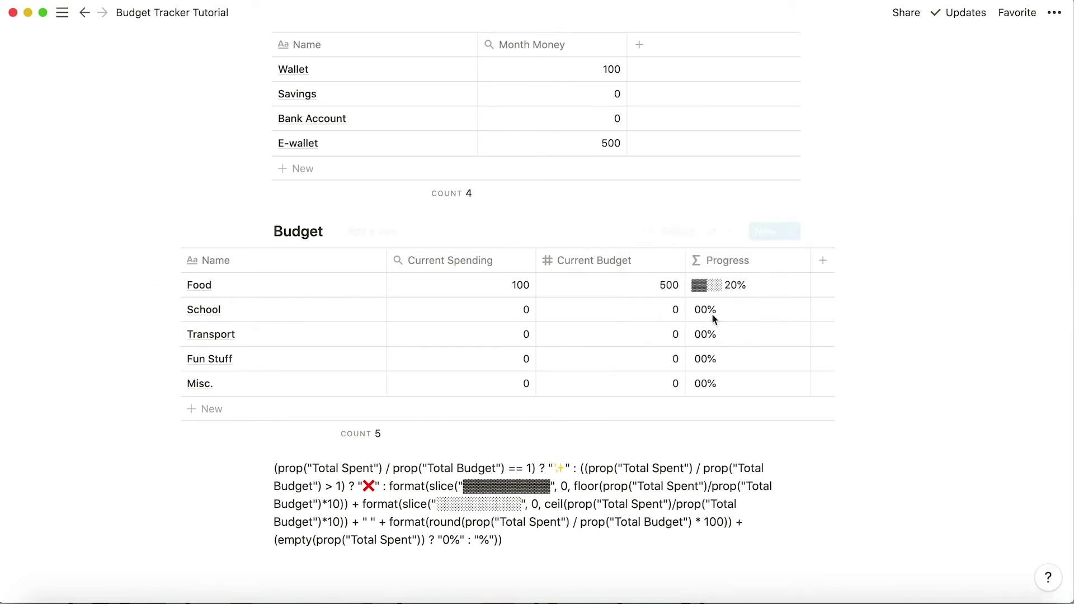
# - Set the amount of the Lunch expense in the Month Expenses table to 300
pyautogui.scroll(5, 559, 190)
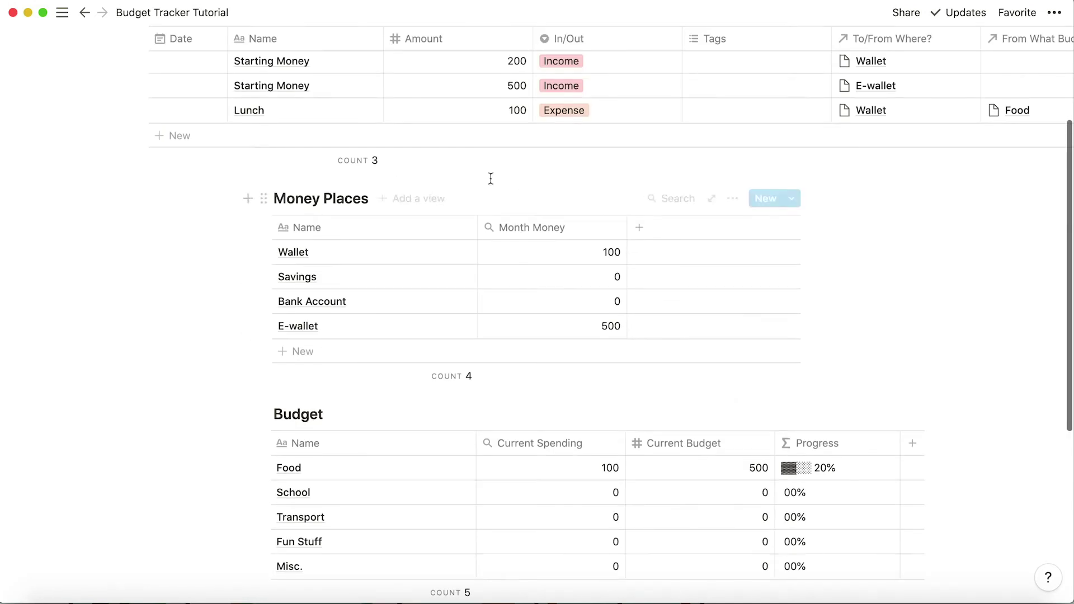
pyautogui.click(511, 110)
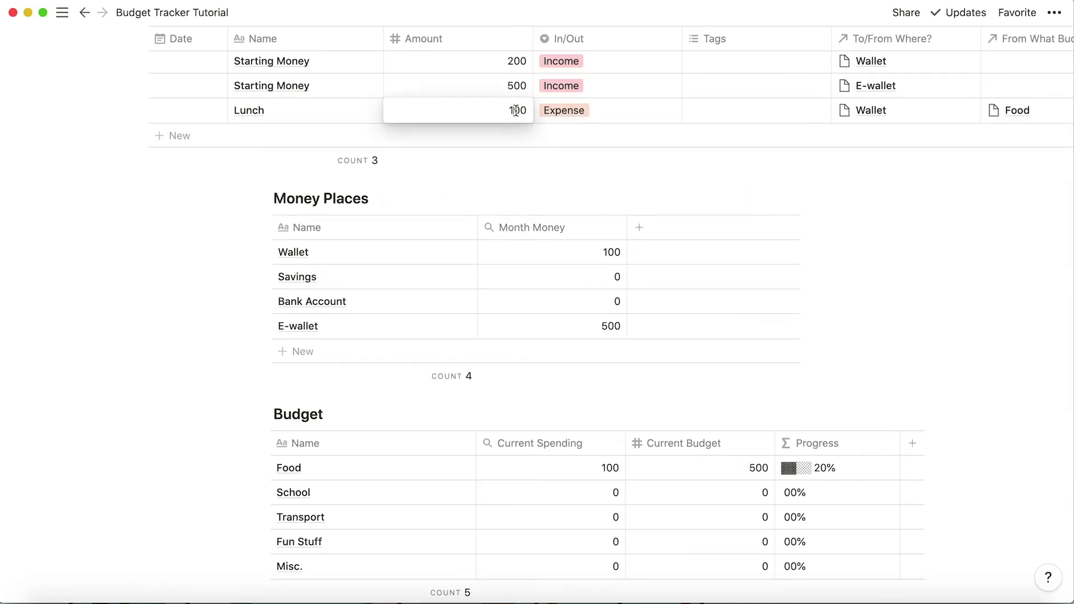
pyautogui.press('BackSpace')
pyautogui.write('3')
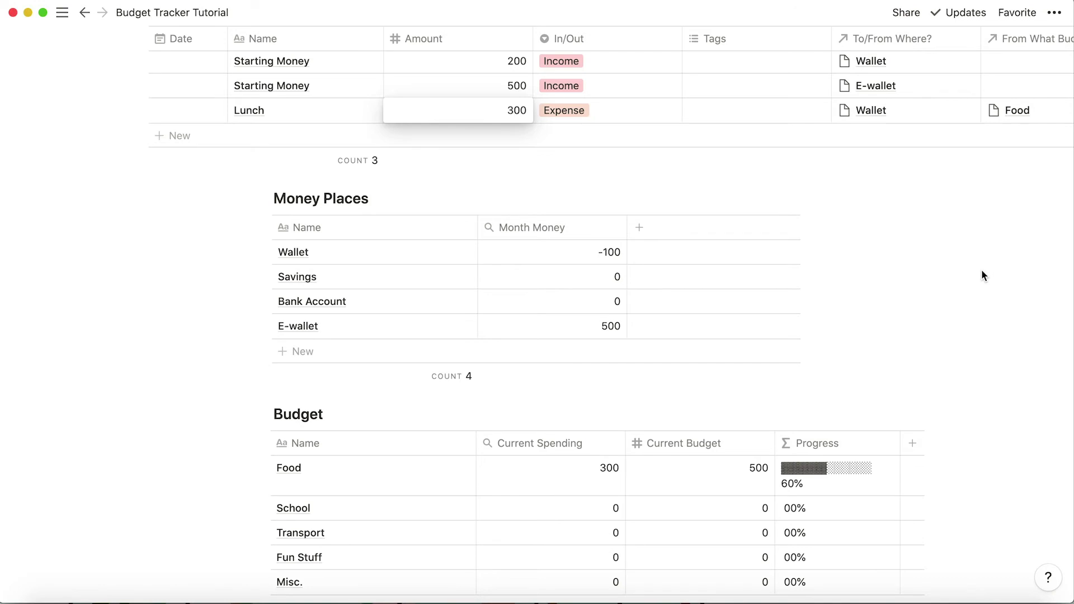
pyautogui.press('Return')
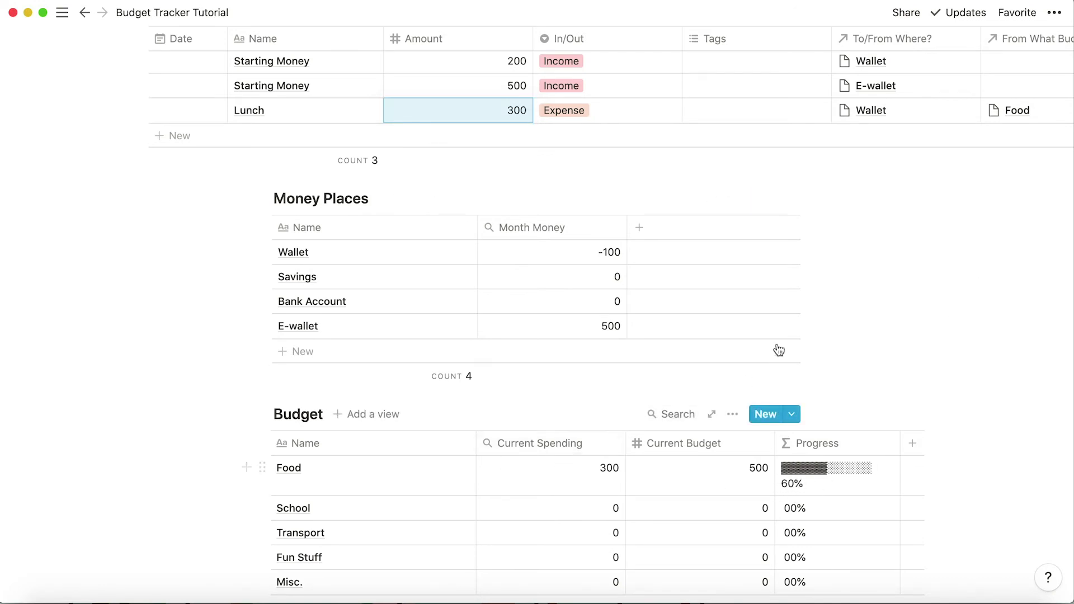
# - Examine the Food row's progress bar in the Budget table and review the Month Expenses and Money Places tables
pyautogui.scroll(-1, 777, 350)
pyautogui.scroll(-5, 777, 350)
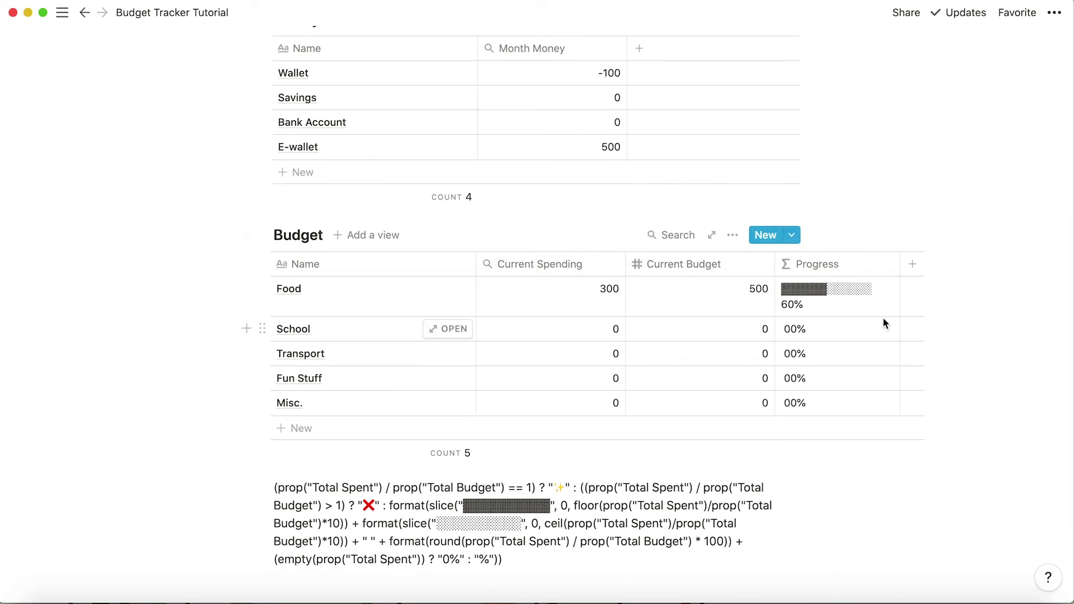
pyautogui.click(822, 268)
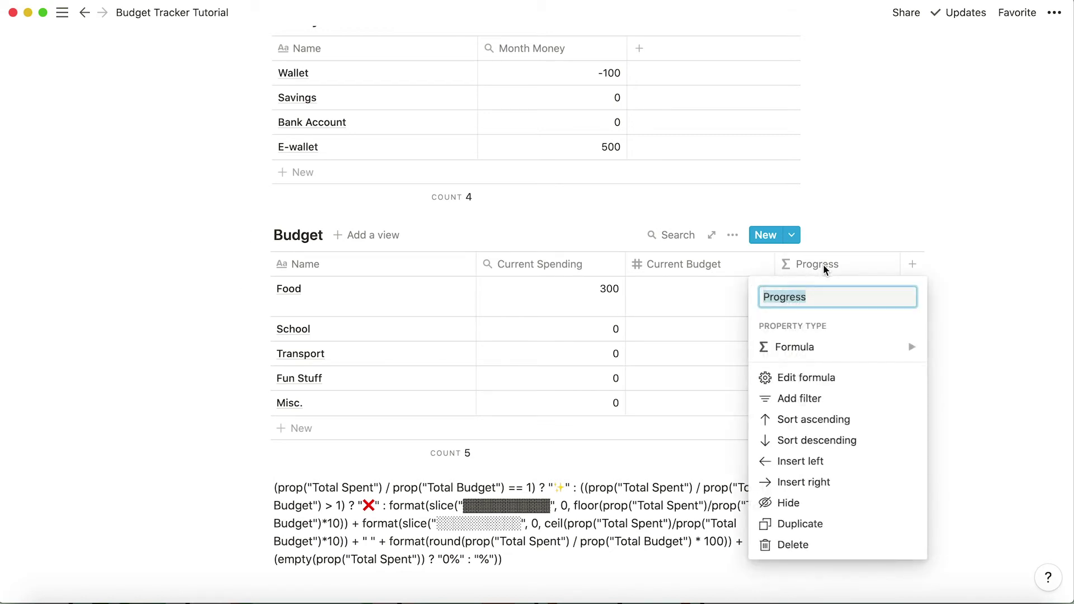
pyautogui.click(972, 241)
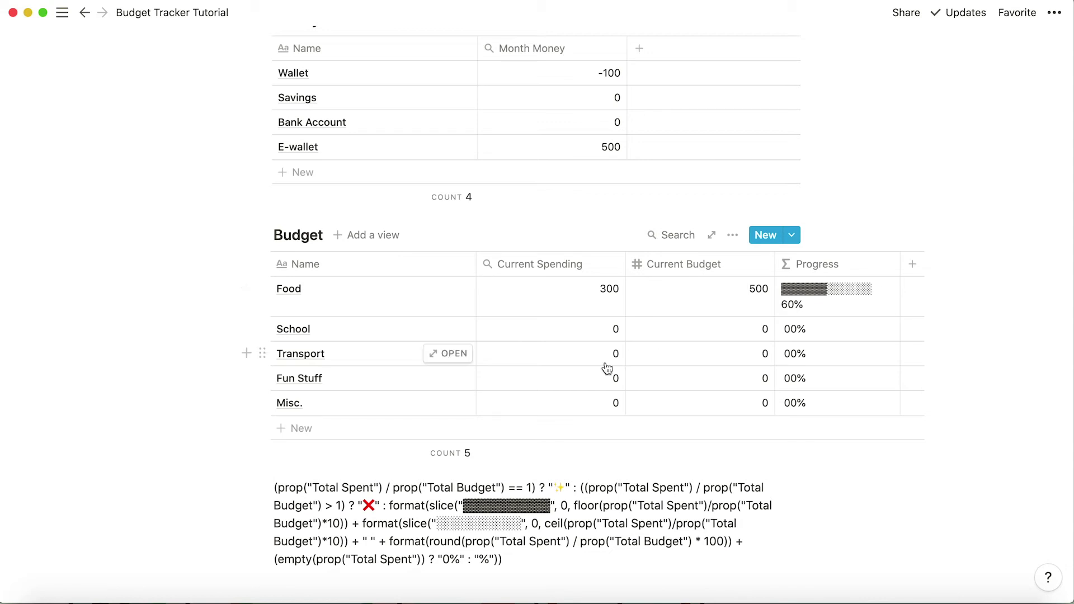
pyautogui.scroll(5, 608, 364)
pyautogui.scroll(2, 491, 388)
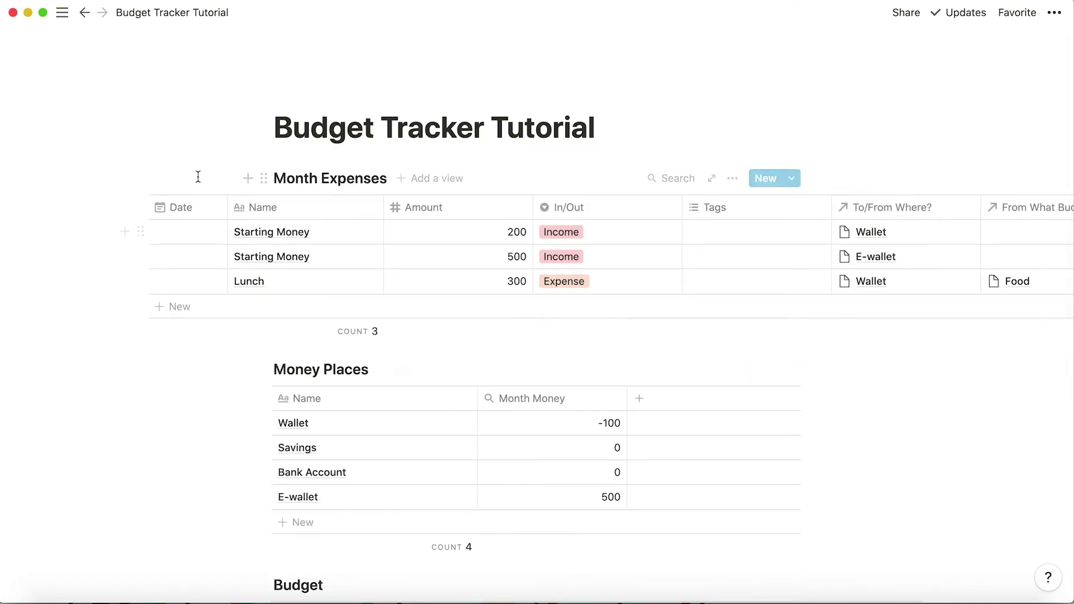
pyautogui.hscroll(-3, 403, 205)
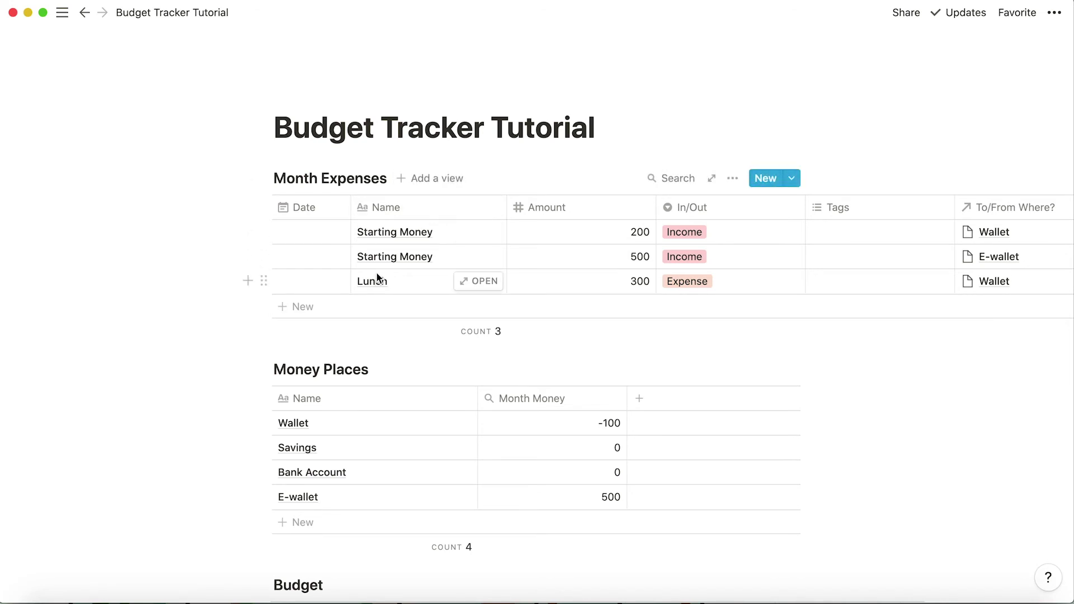
pyautogui.scroll(-5, 385, 235)
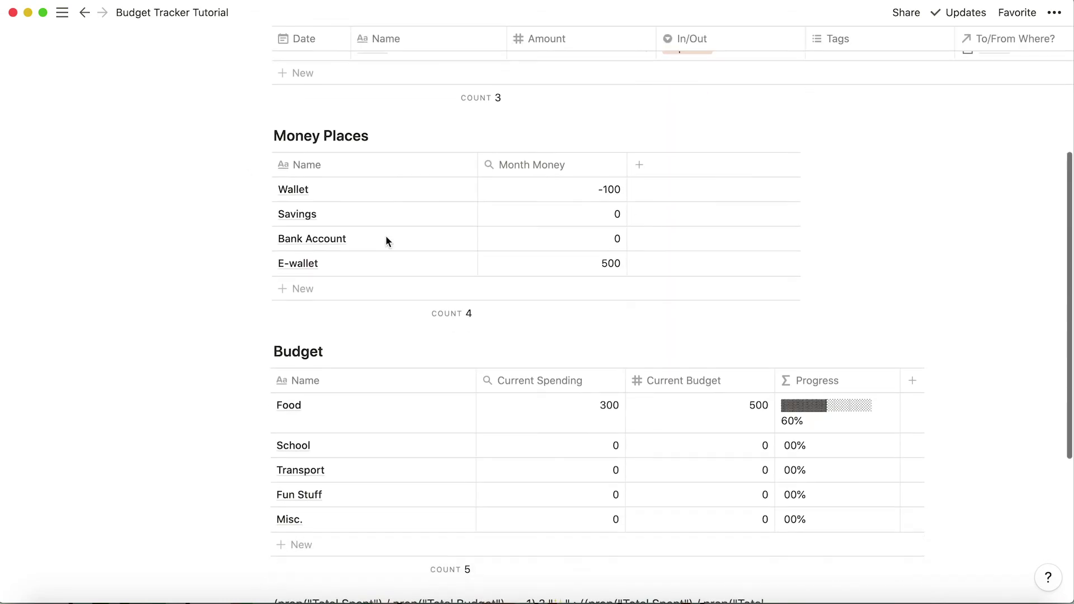
# - Create a subpage titled "Month 1" and place it between the page title and the Month Expenses table
pyautogui.scroll(-5, 385, 235)
pyautogui.scroll(9, 385, 235)
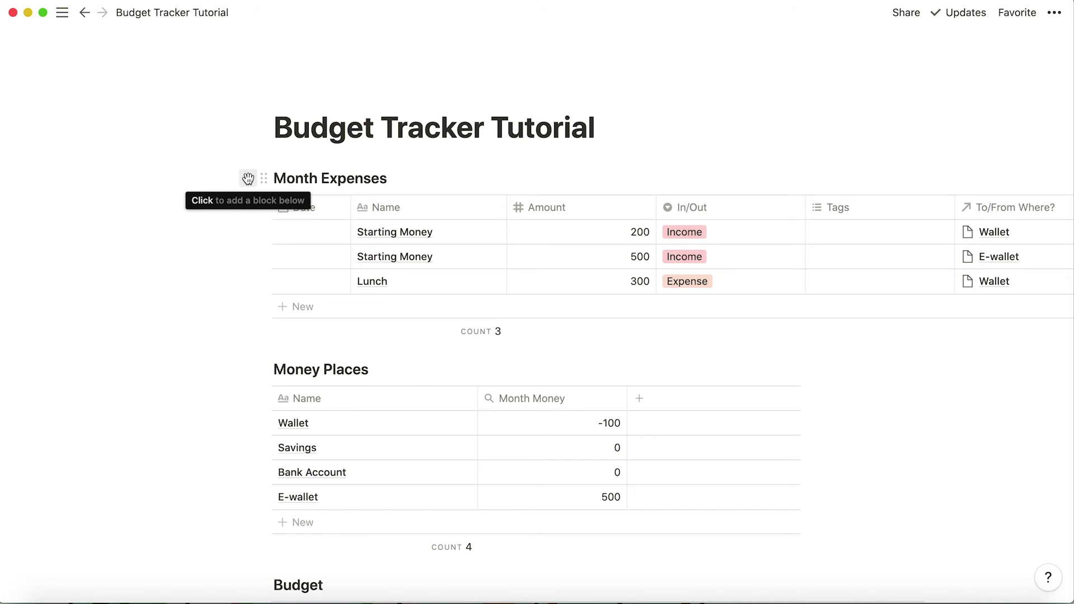
pyautogui.click(248, 178)
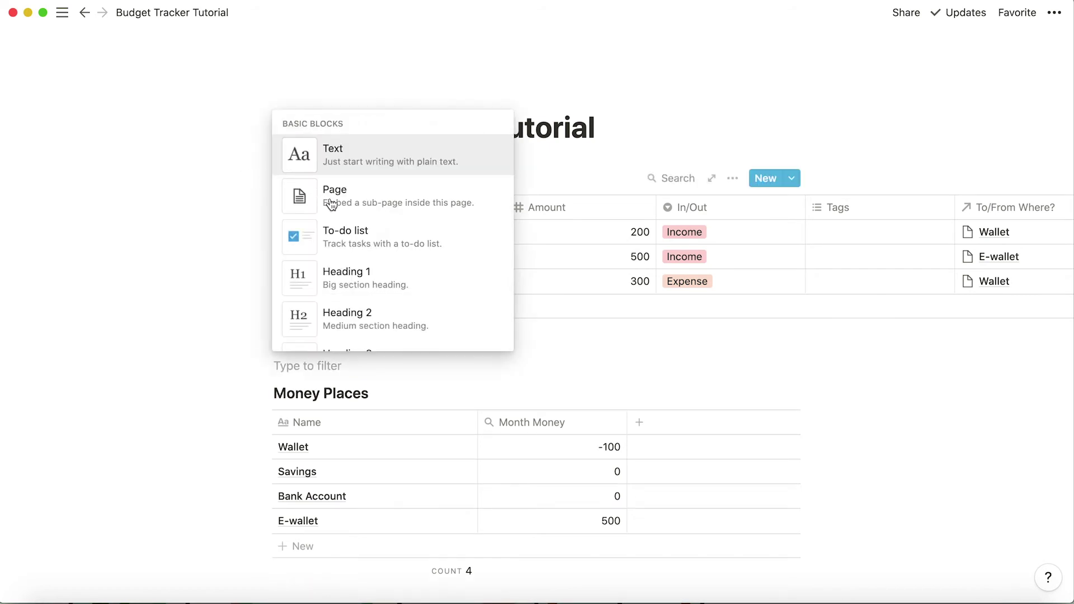
pyautogui.click(346, 207)
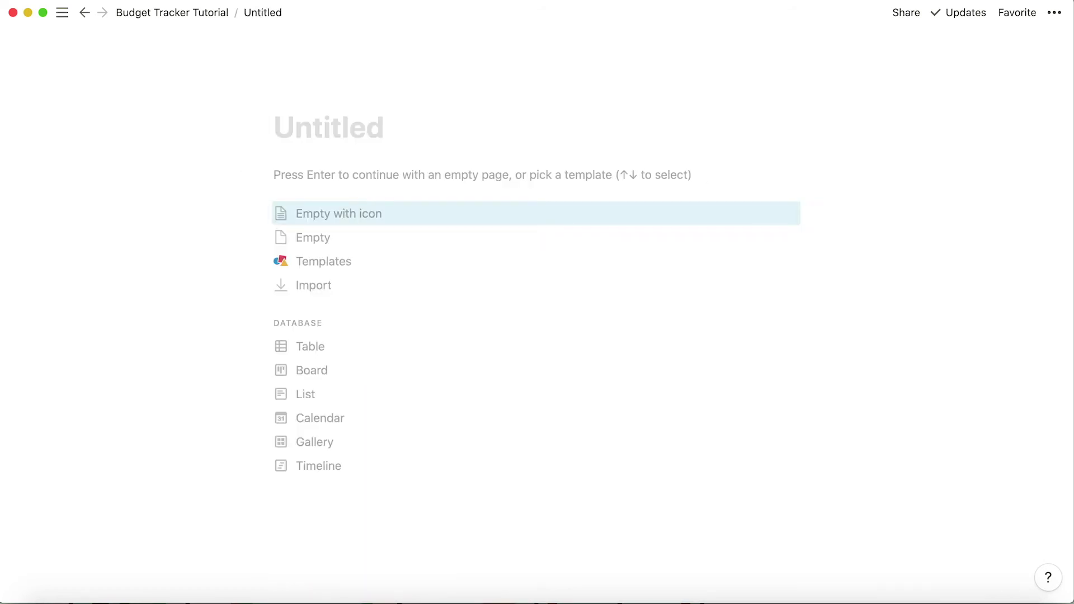
pyautogui.write('Month 1')
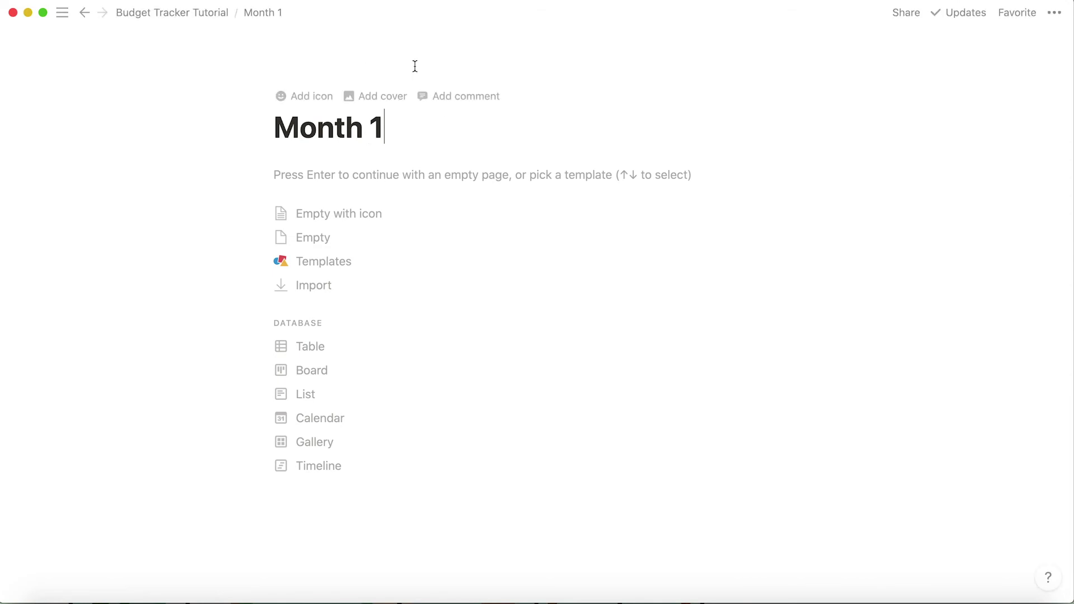
pyautogui.click(183, 17)
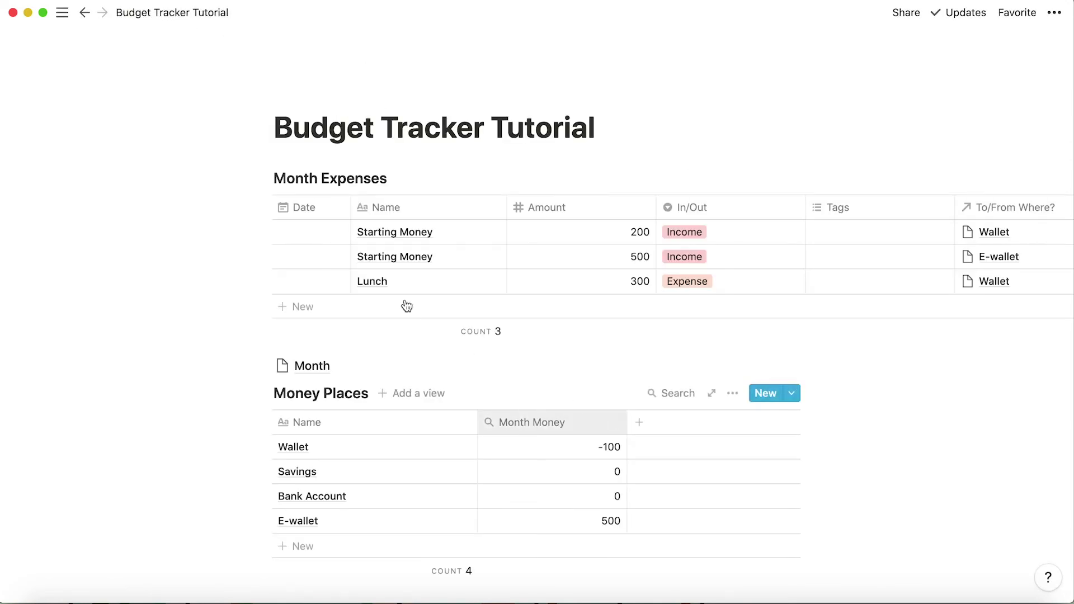
pyautogui.moveTo(263, 365); pyautogui.dragTo(286, 160)
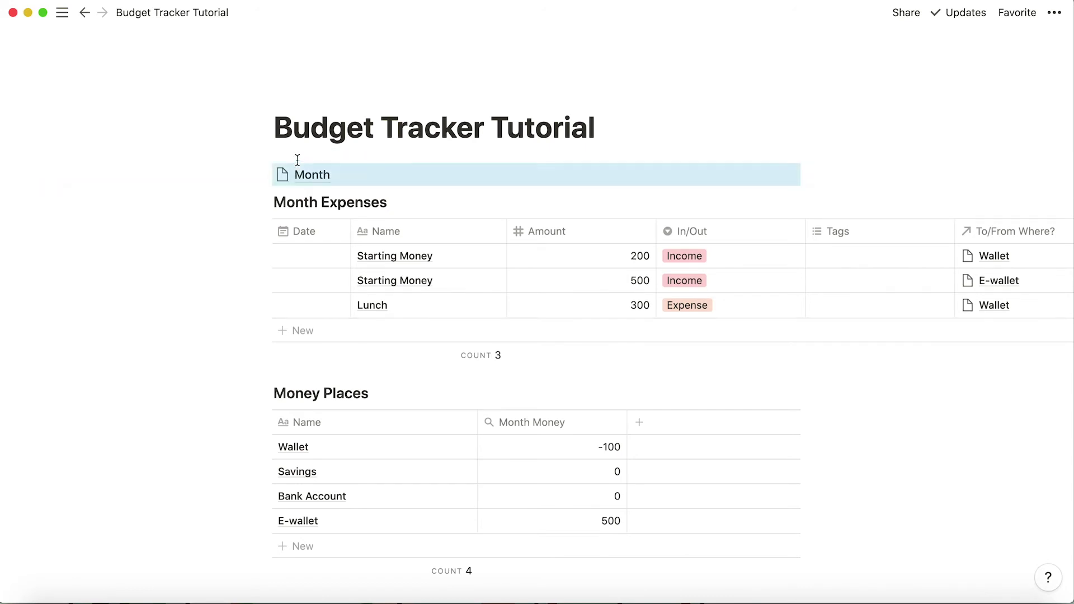
# - Rename the Month Expenses table to "Month 1 Expenses"
pyautogui.click(317, 203)
pyautogui.write('1')
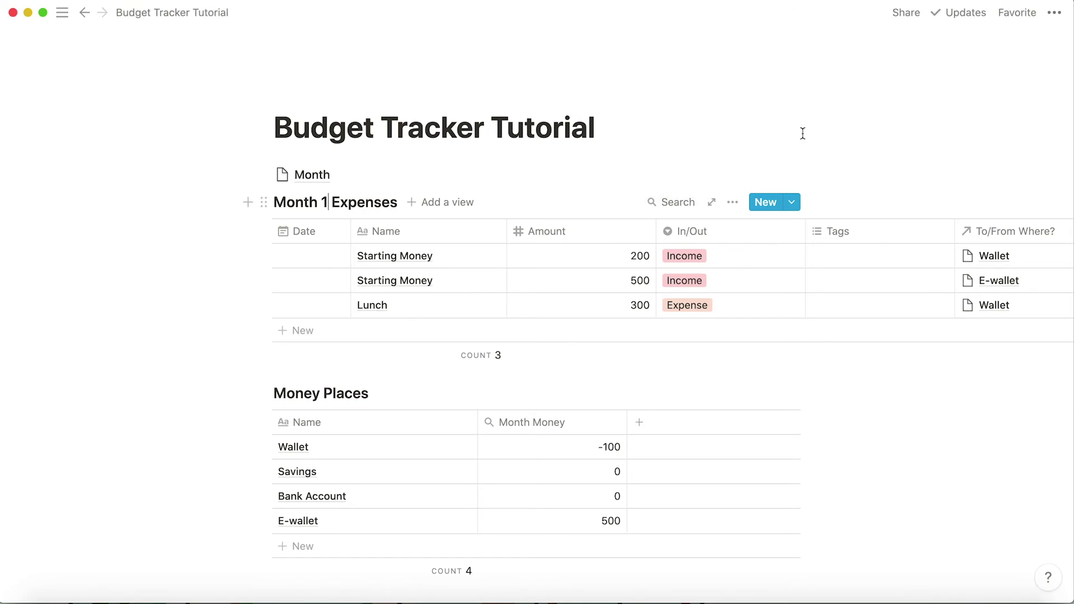
pyautogui.click(817, 109)
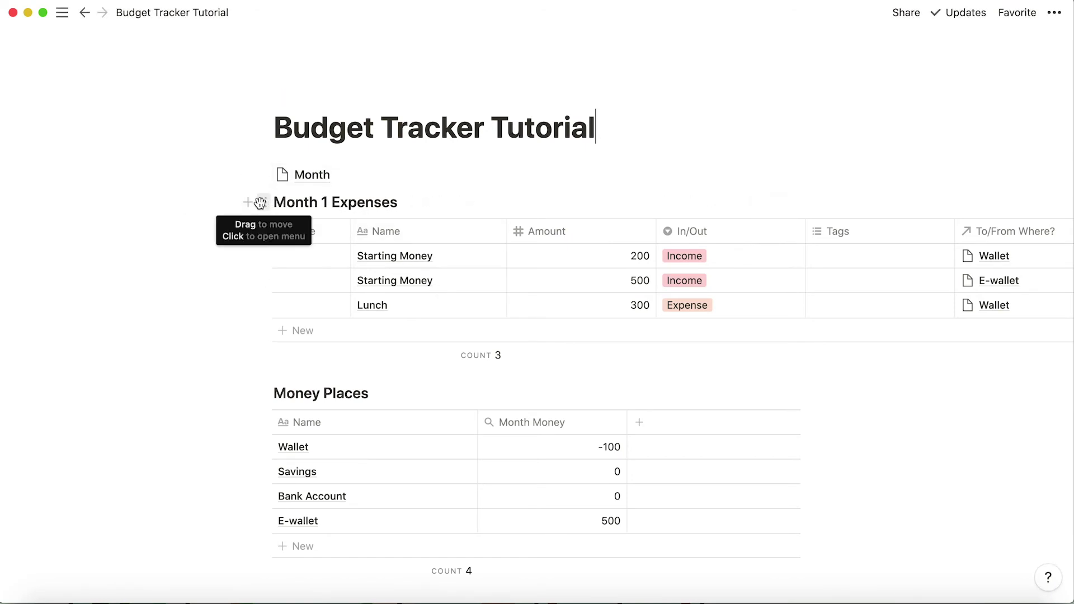
# - Duplicate the Month 1 Expenses table and shorten the copy's title to "Month Expenses"
pyautogui.click(260, 202)
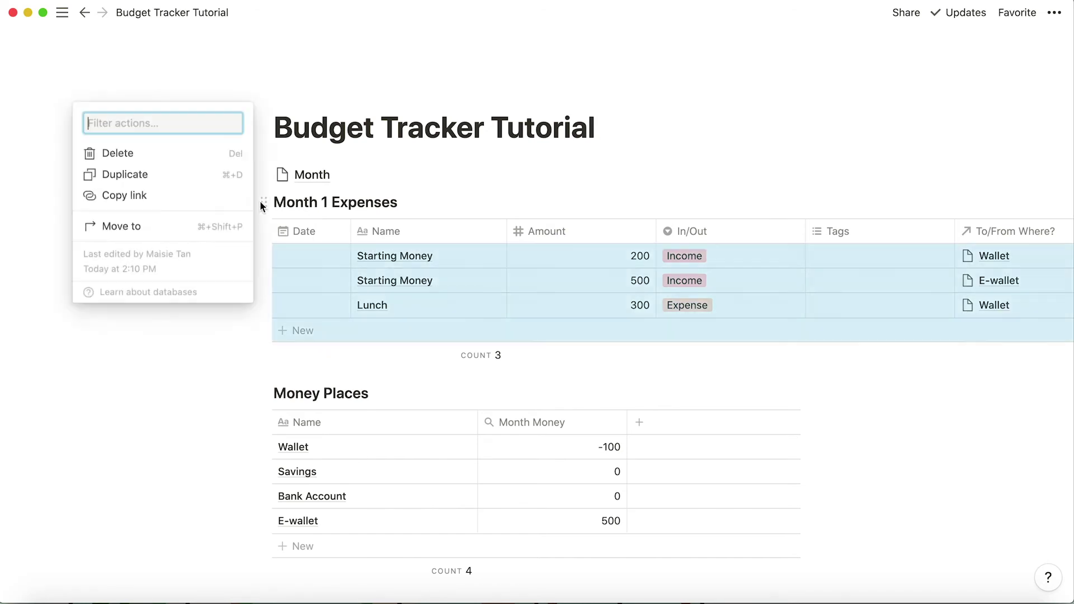
pyautogui.click(218, 179)
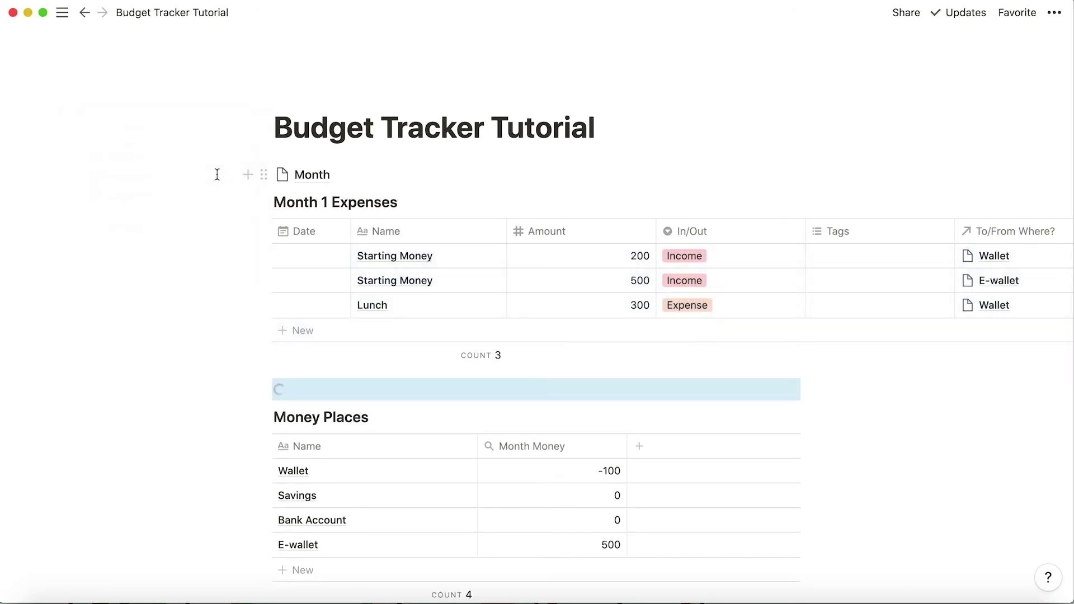
pyautogui.scroll(-3, 456, 279)
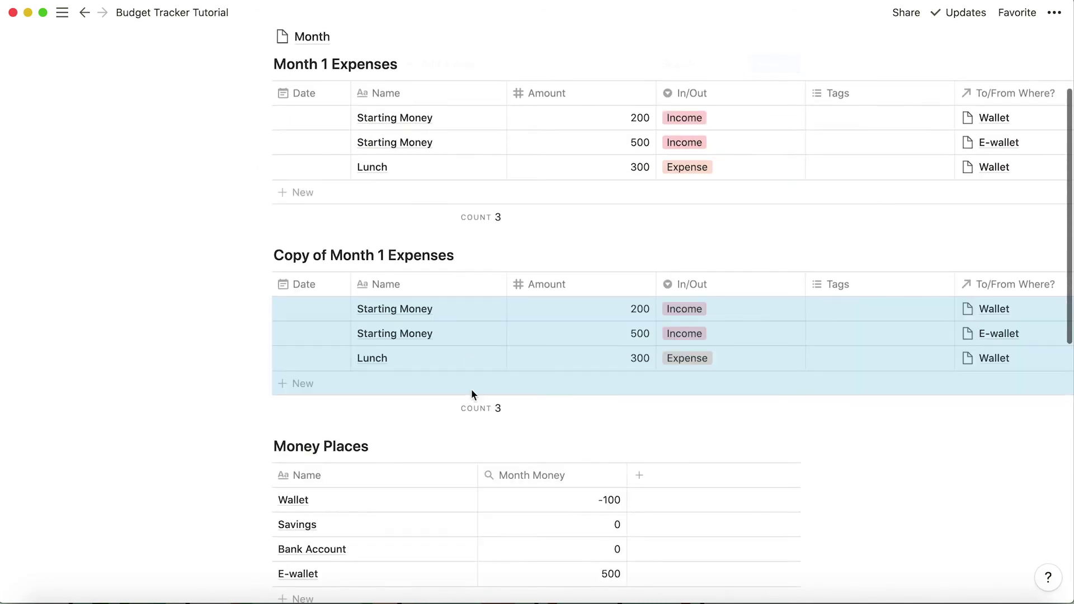
pyautogui.hotkey('alt', 'shift', 'Left')
pyautogui.hotkey('alt', 'shift', 'Left')
pyautogui.press('BackSpace')
pyautogui.click(330, 258)
pyautogui.press('BackSpace')
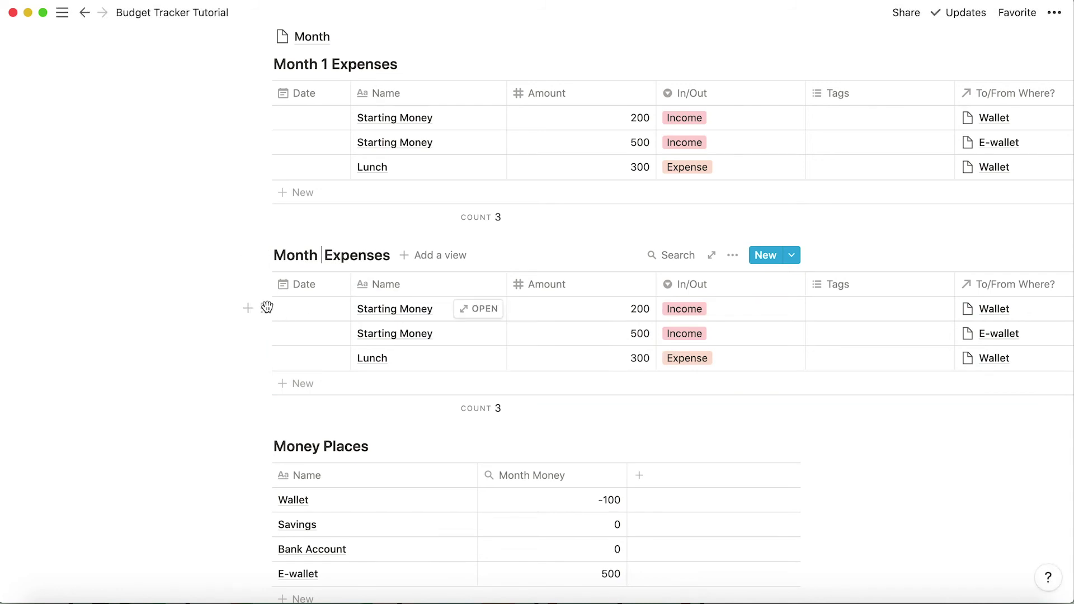
# - Delete both Starting Money rows and the Lunch row from the duplicated Month Expenses table
pyautogui.click(264, 307)
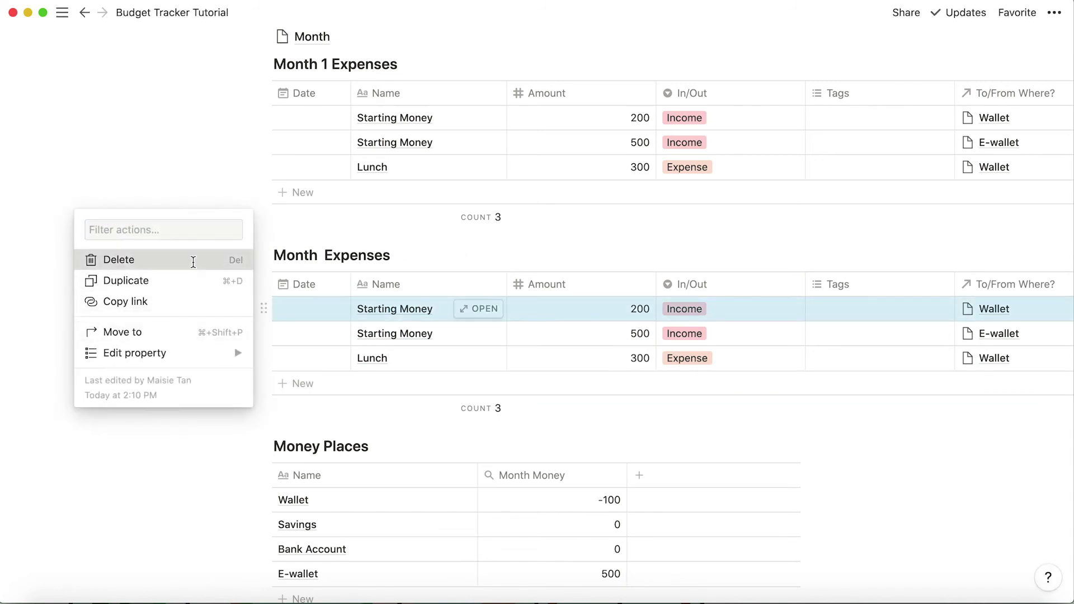
pyautogui.click(193, 260)
pyautogui.click(264, 308)
pyautogui.click(218, 260)
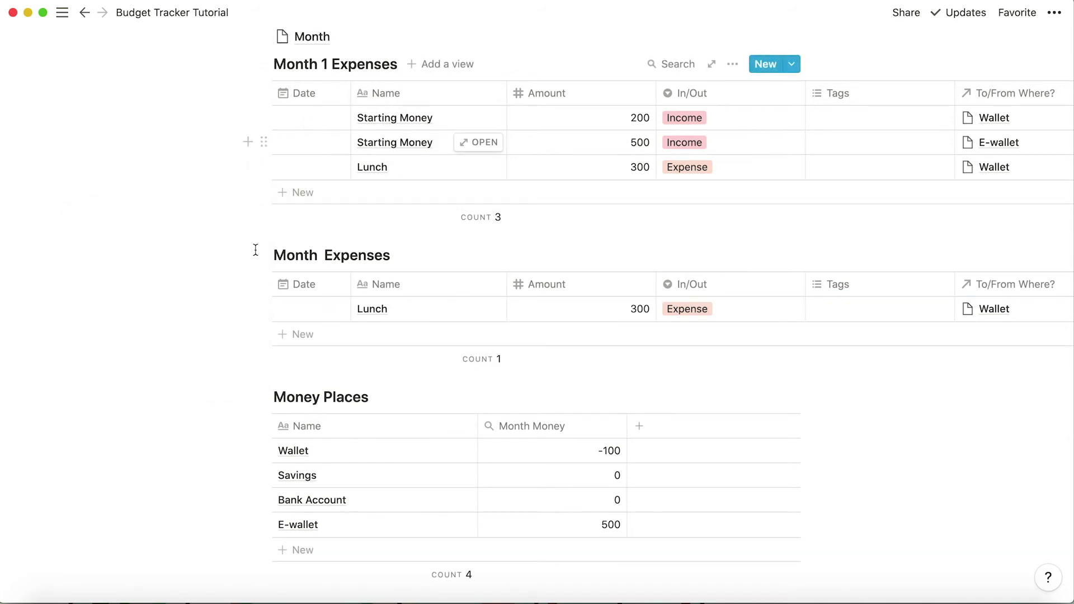
pyautogui.click(264, 308)
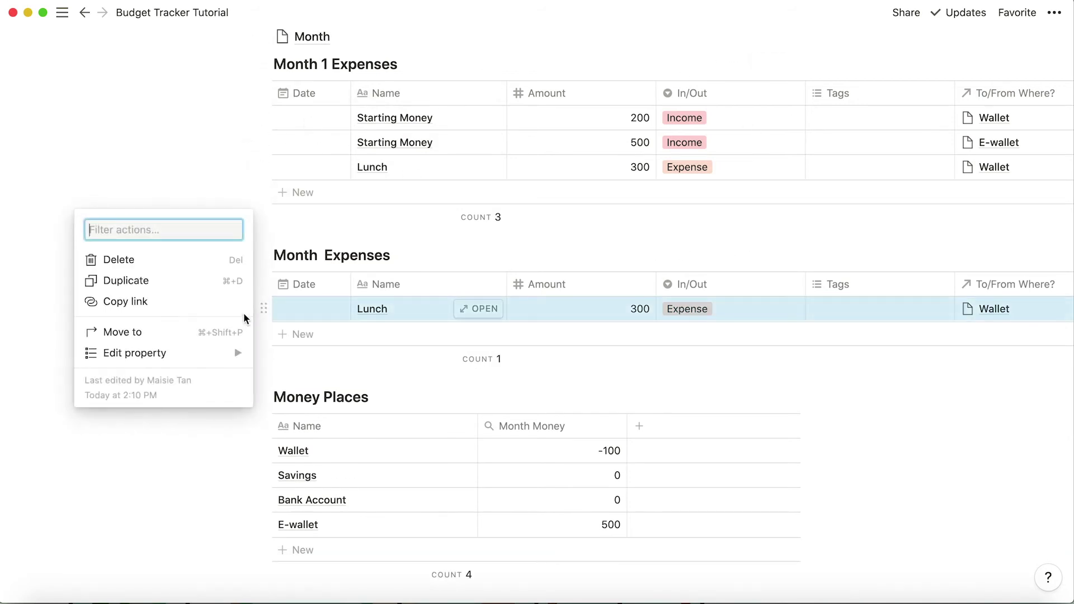
pyautogui.click(225, 261)
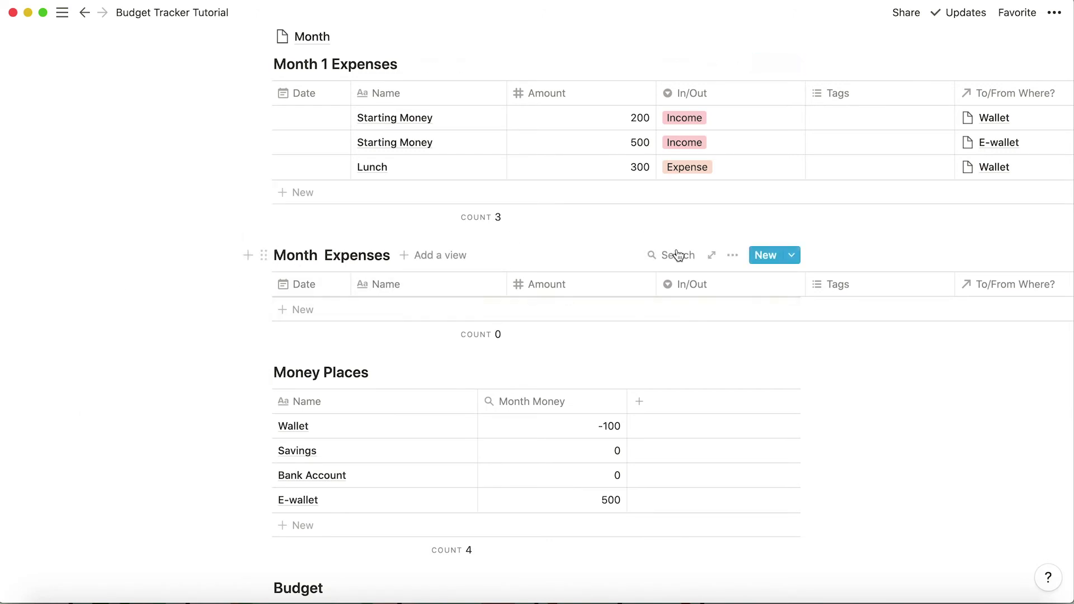
pyautogui.hscroll(5, 654, 298)
pyautogui.hscroll(-5, 656, 299)
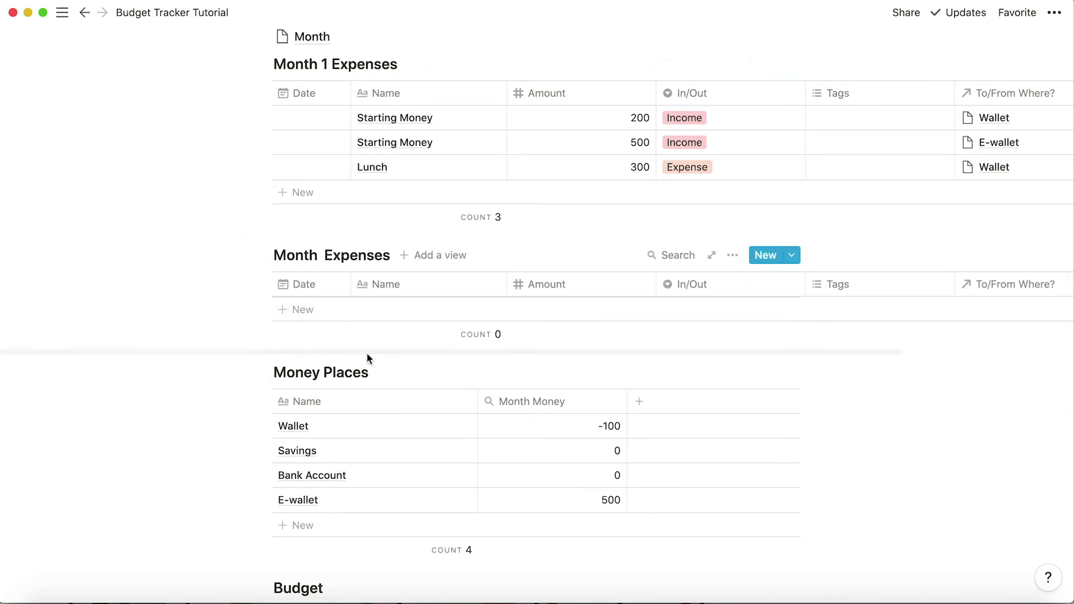
# - Insert a template button below the empty Month Expenses table and name it "Add Expenses Chart"
pyautogui.scroll(-1, 638, 326)
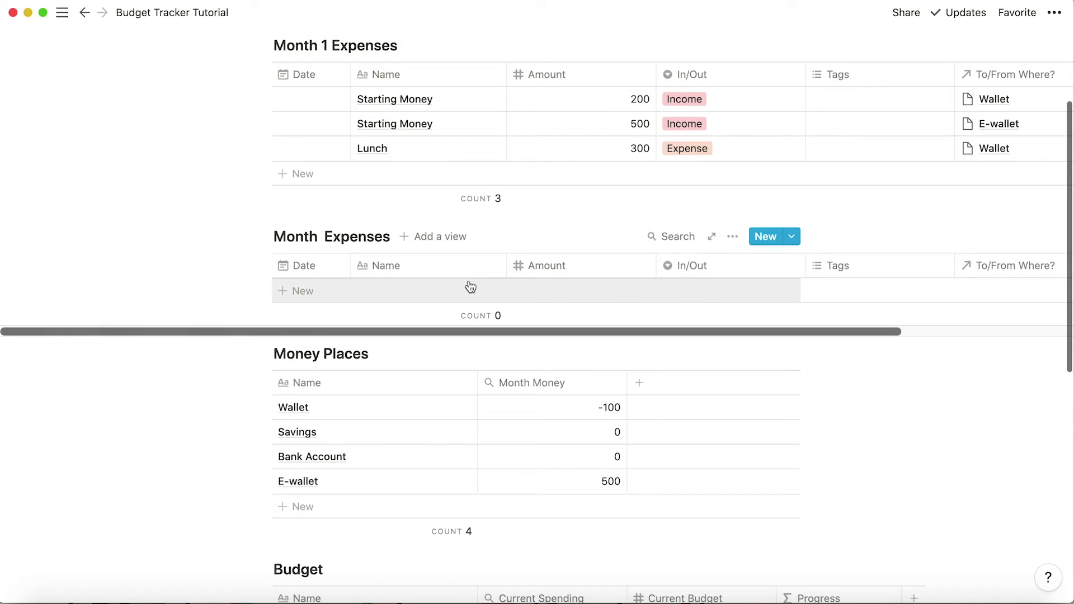
pyautogui.click(248, 236)
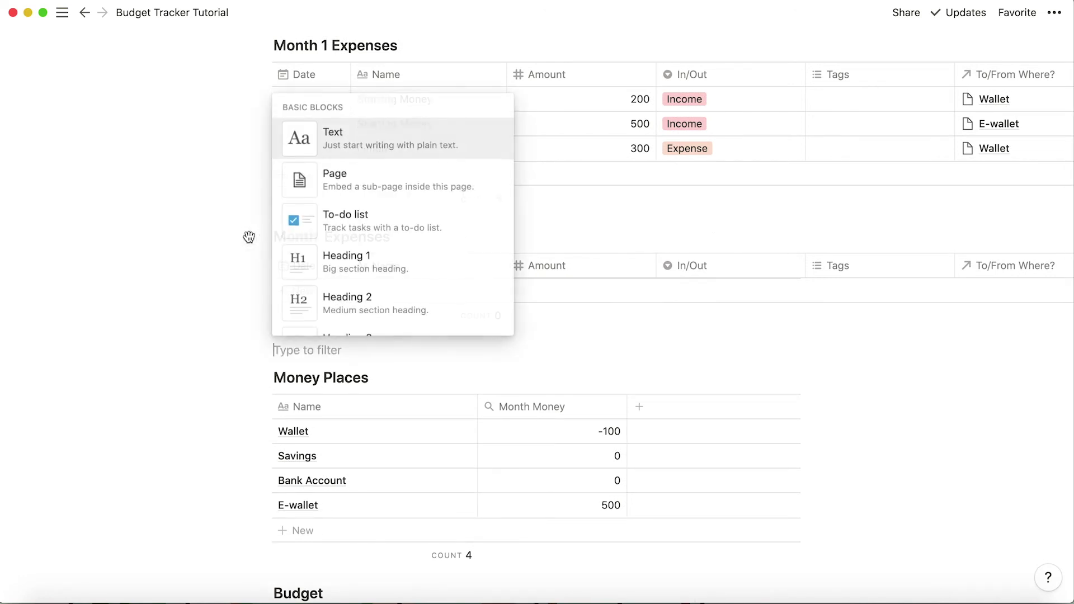
pyautogui.write('temp')
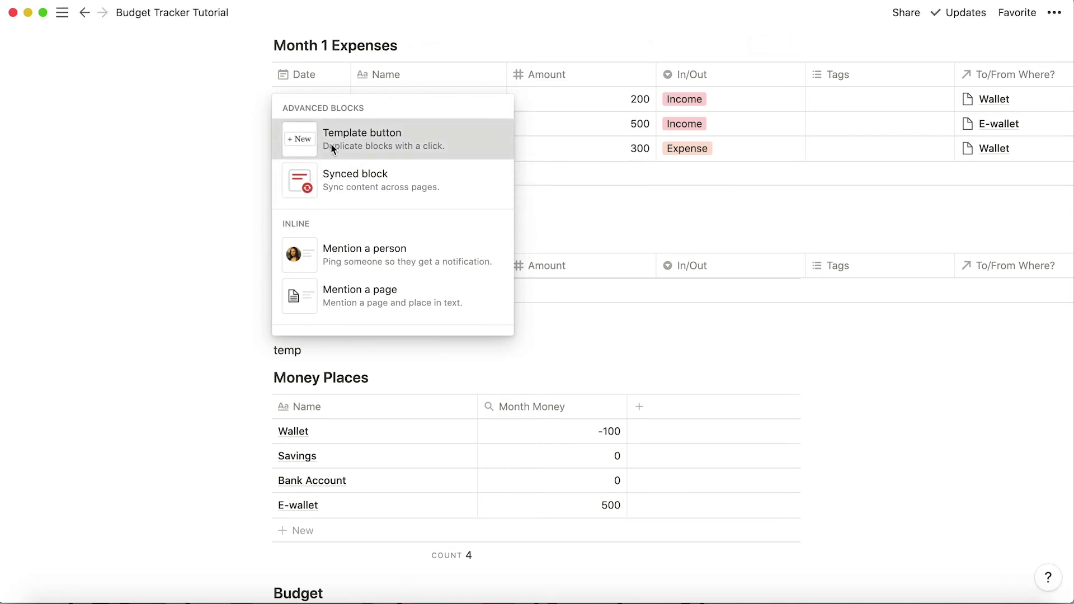
pyautogui.click(331, 145)
pyautogui.scroll(-1, 369, 466)
pyautogui.scroll(-1, 369, 465)
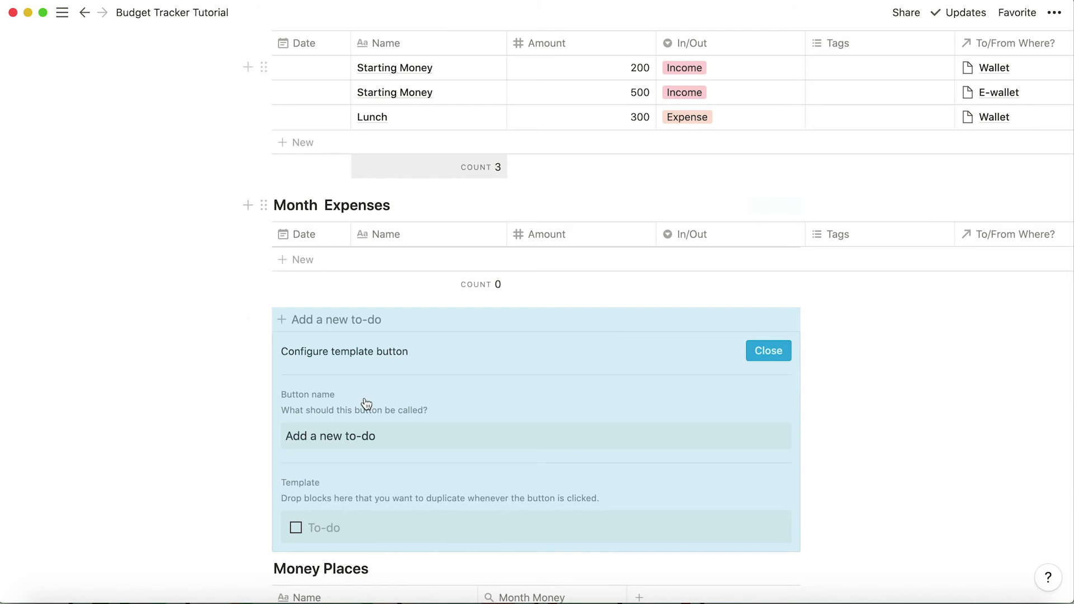
pyautogui.scroll(-2, 352, 446)
pyautogui.click(404, 408)
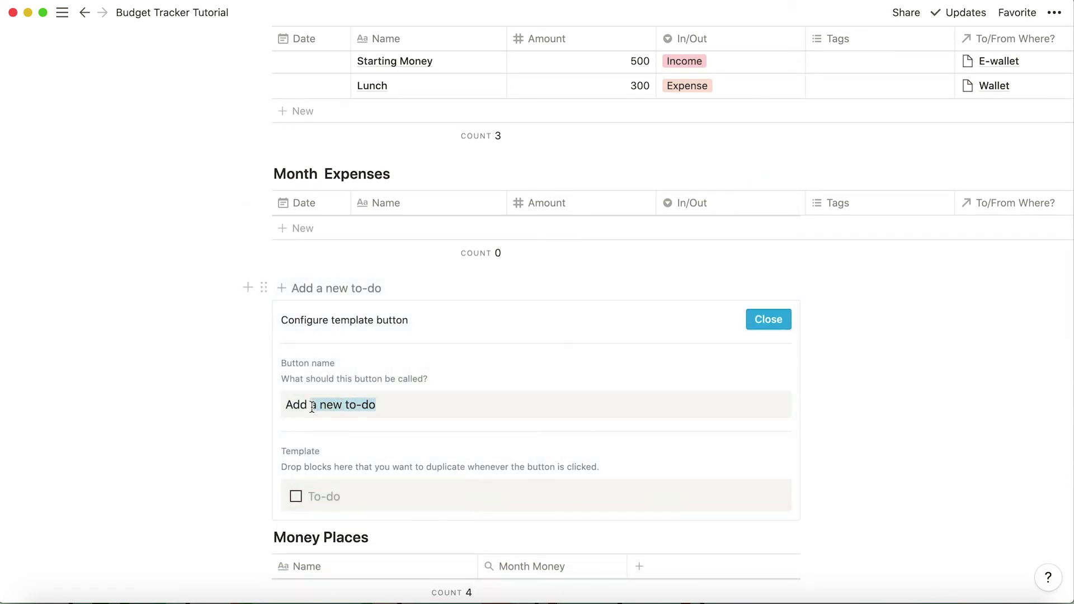
pyautogui.write('Expenses Chat')
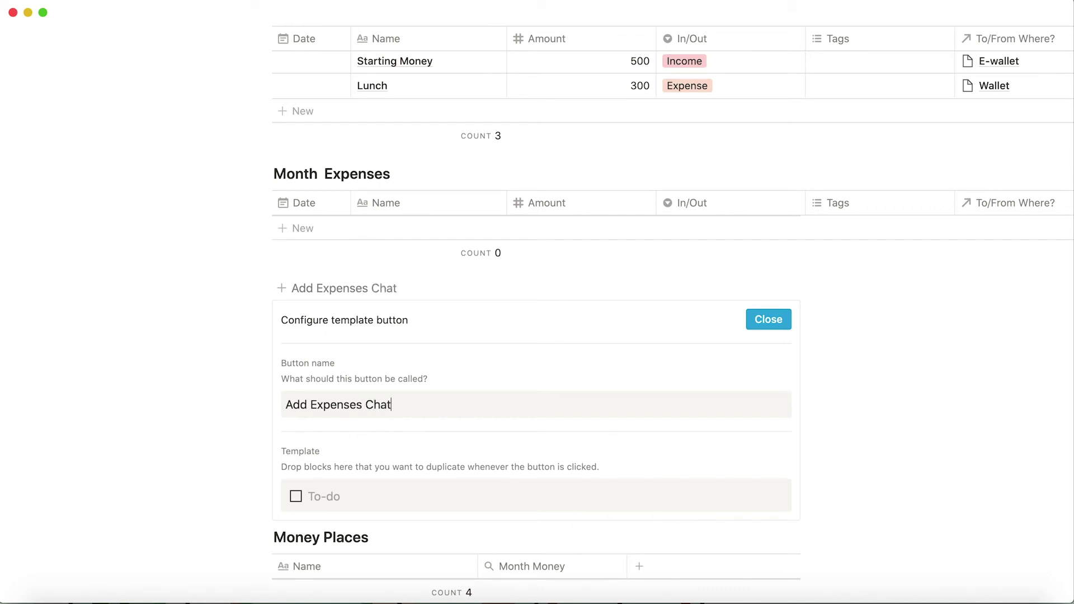
pyautogui.press('BackSpace')
# - Replace the default to-do in the button's template with the empty Month Expenses table and finish configuring the button
pyautogui.click(278, 496)
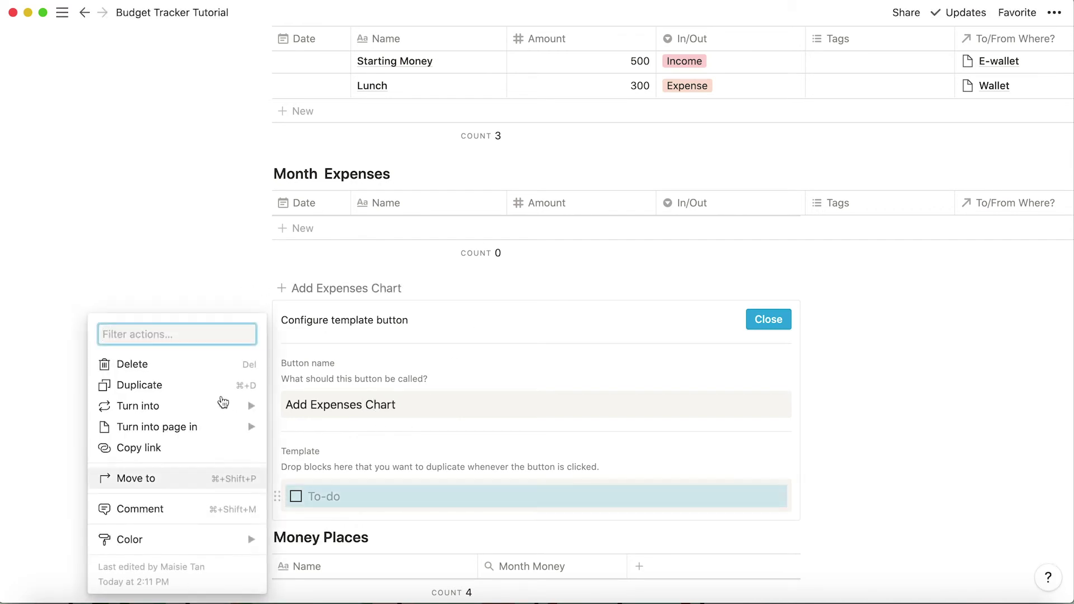
pyautogui.click(216, 363)
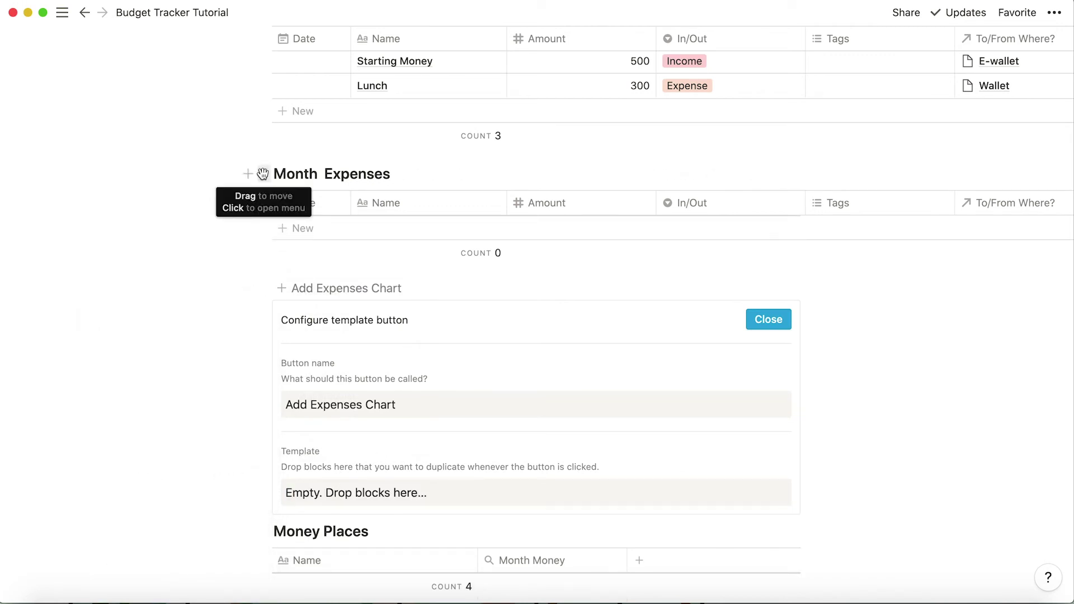
pyautogui.moveTo(263, 174); pyautogui.dragTo(315, 495)
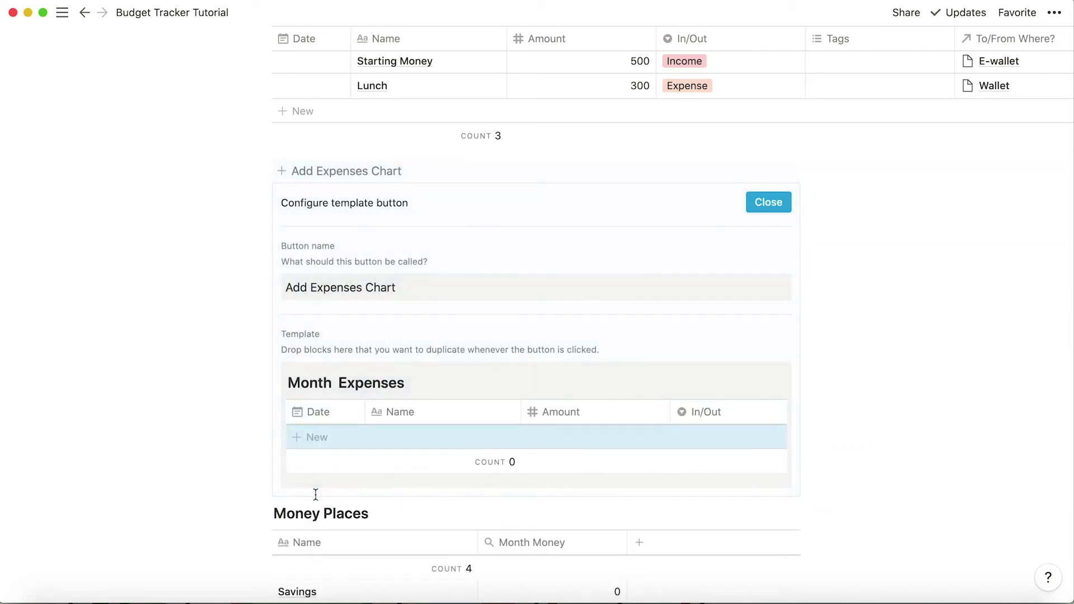
pyautogui.click(780, 209)
# - Move the Add Expenses Chart button directly below the Month page link and use it to generate a Month Expenses table
pyautogui.scroll(5, 528, 193)
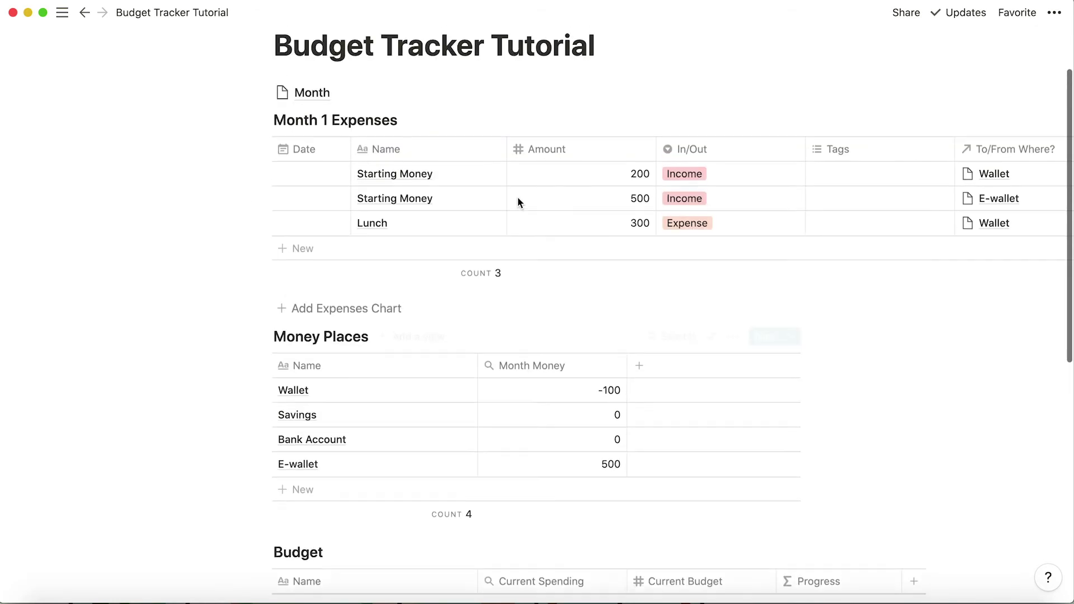
pyautogui.moveTo(263, 344); pyautogui.dragTo(292, 143)
pyautogui.click(341, 155)
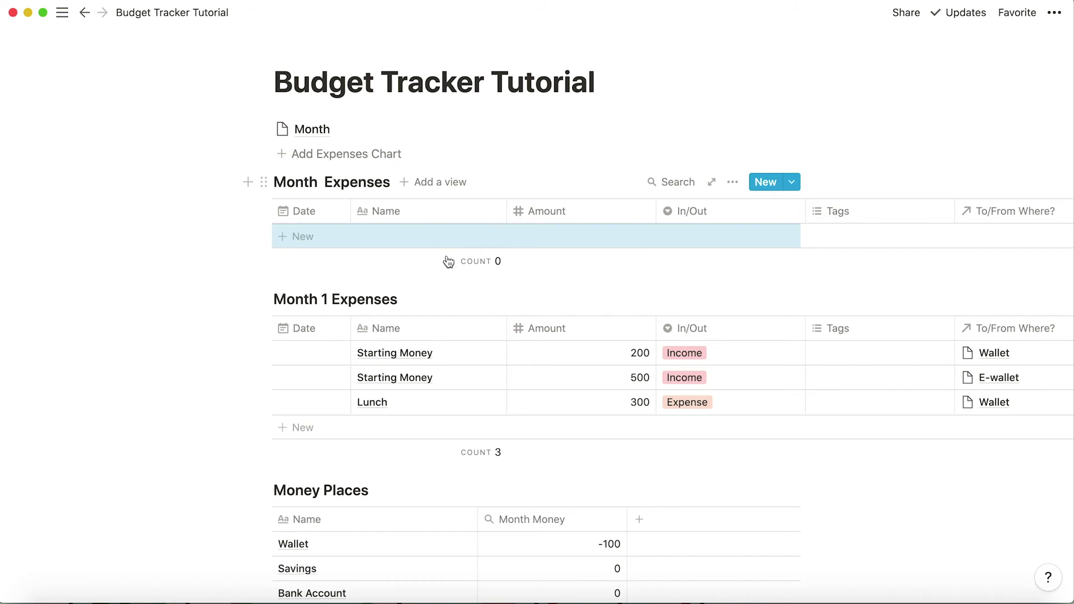
pyautogui.click(266, 181)
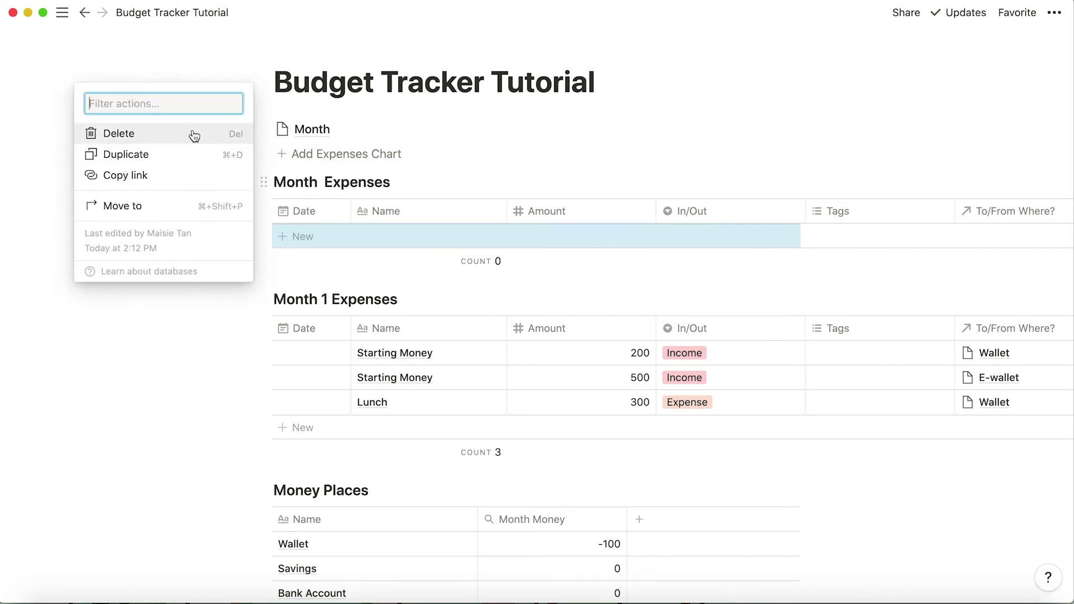
pyautogui.click(359, 153)
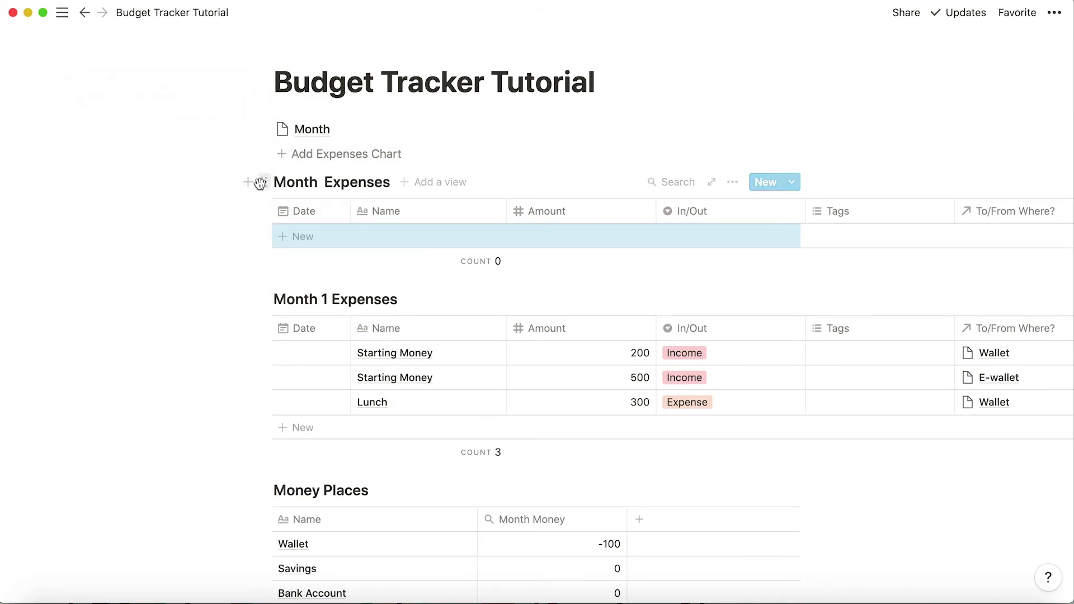
pyautogui.click(263, 183)
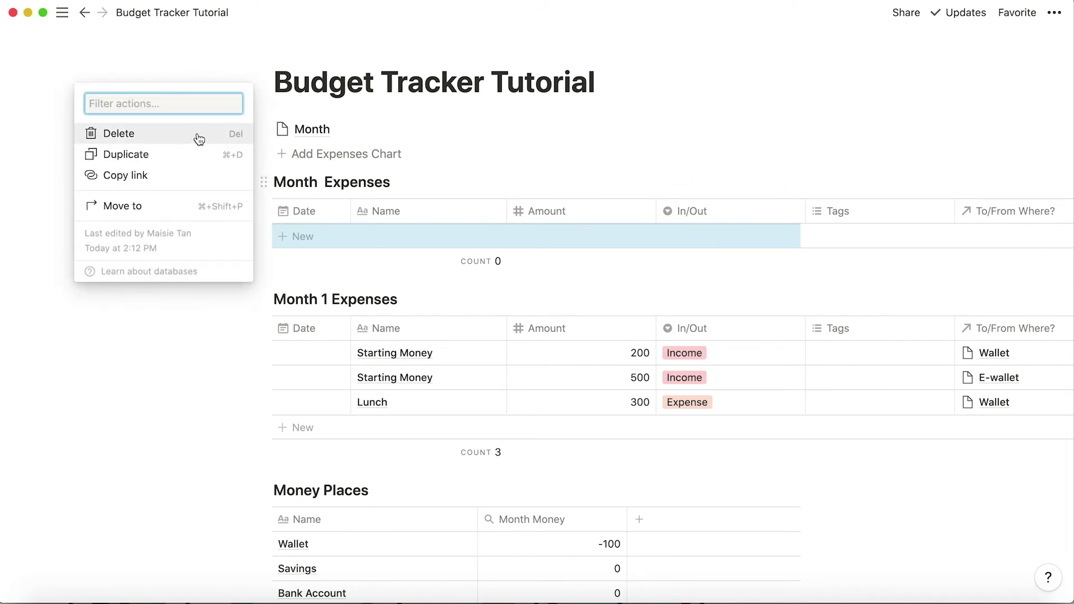
pyautogui.click(593, 143)
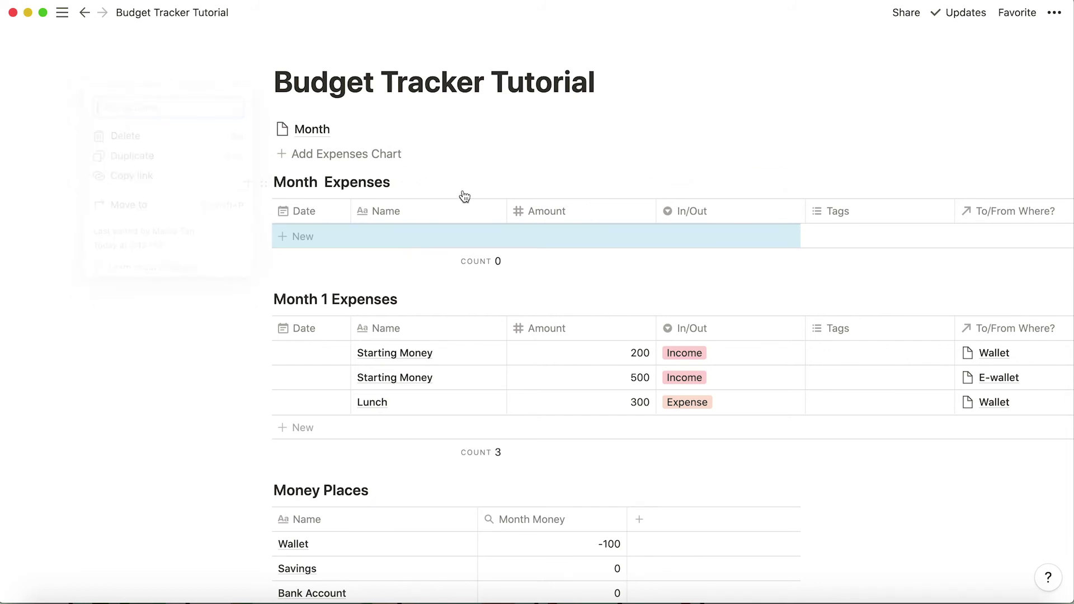
# - Add an empty row to the newly generated Month Expenses table
pyautogui.click(374, 249)
pyautogui.press('Escape')
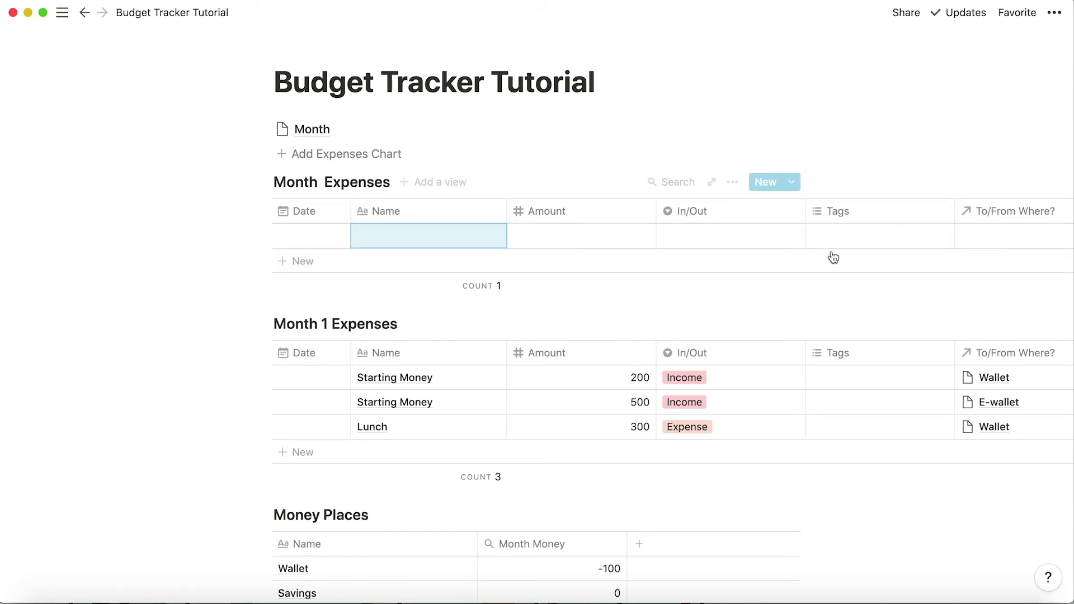
pyautogui.hscroll(8, 833, 253)
pyautogui.scroll(-4, 515, 463)
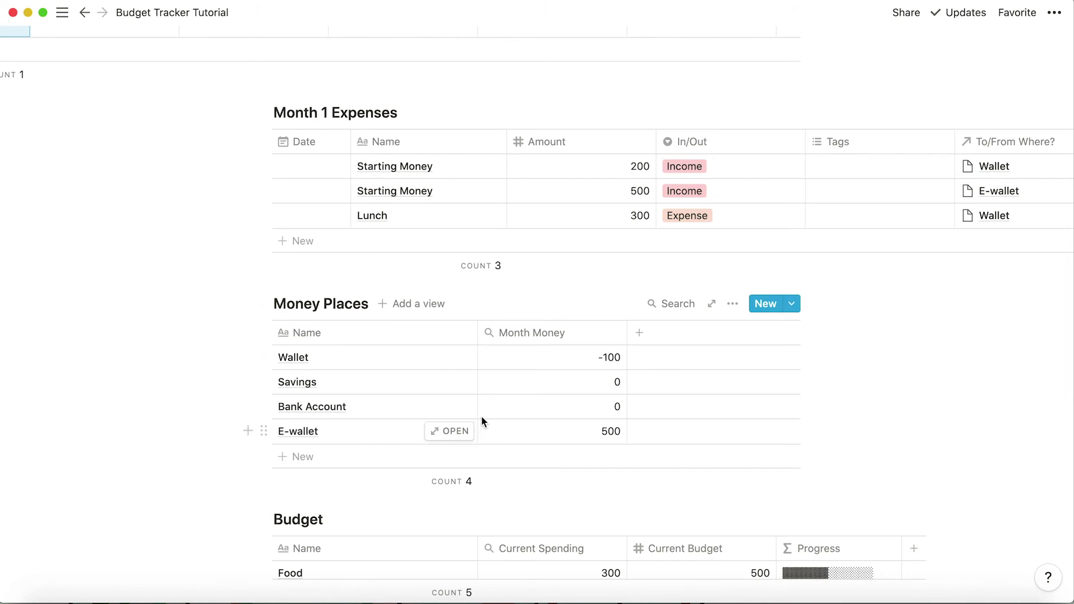
pyautogui.scroll(4, 412, 180)
pyautogui.hscroll(-4, 747, 141)
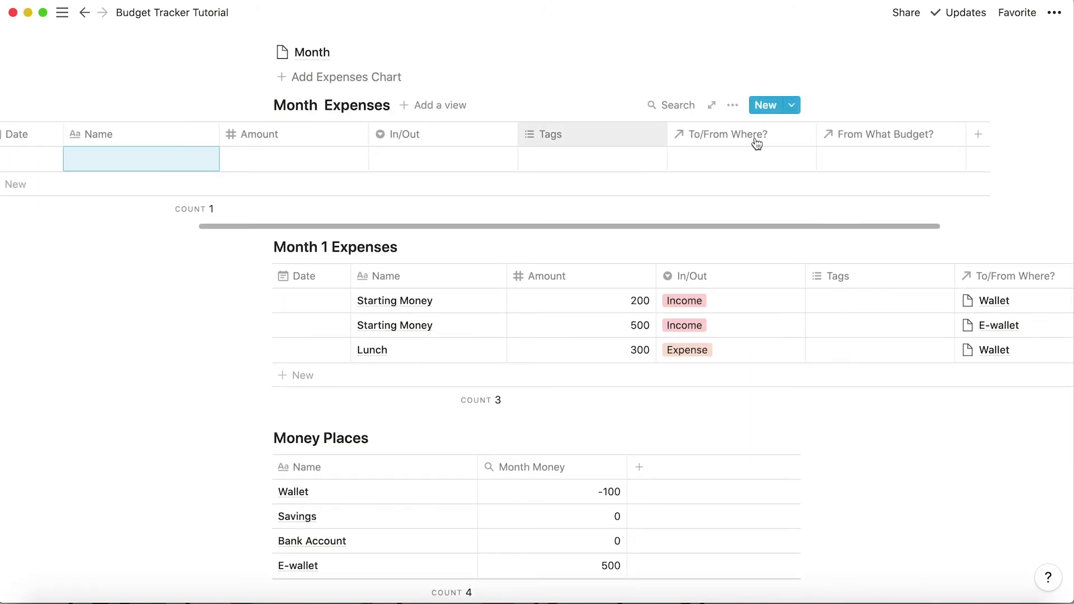
# - Link the new Month Expenses row to E-wallet under To/From Where? and set its In/Out to Expense
pyautogui.click(779, 156)
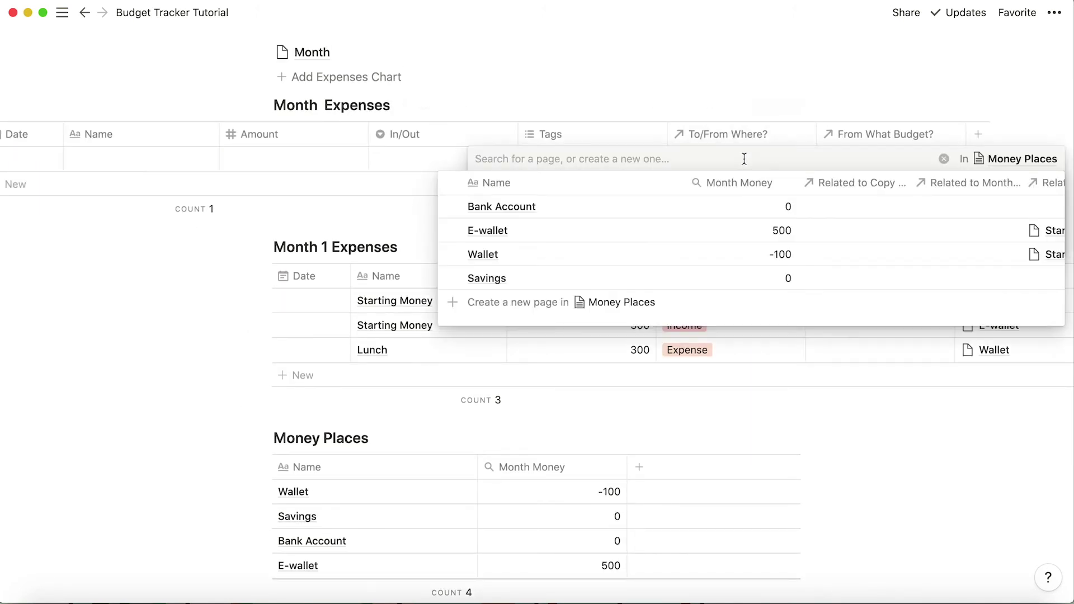
pyautogui.click(506, 231)
pyautogui.press('Escape')
pyautogui.click(442, 163)
pyautogui.click(424, 230)
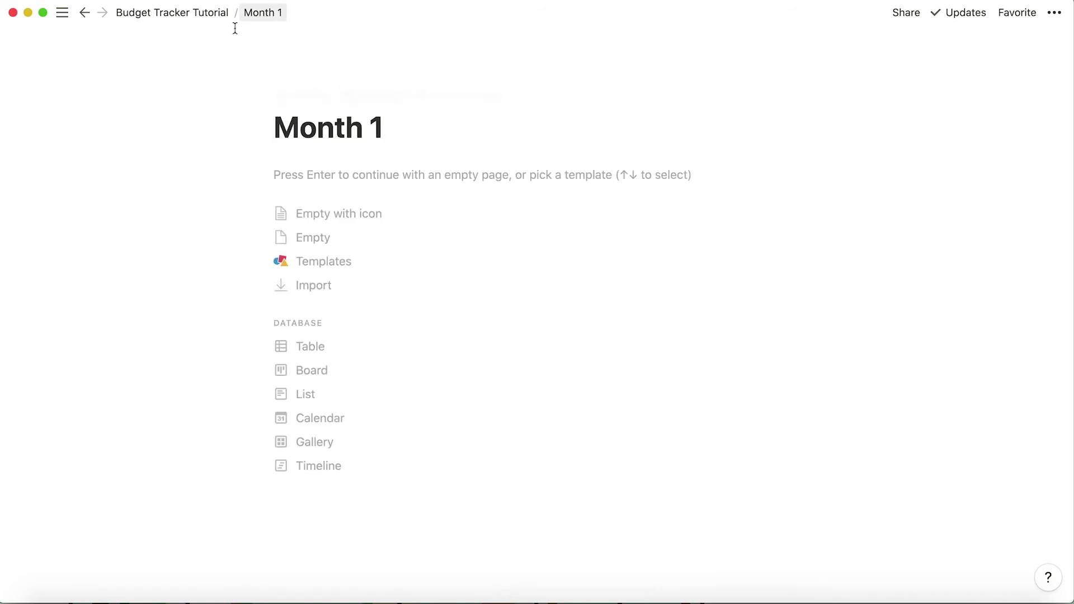
# - Return from the Month 1 page to the Budget Tracker Tutorial page and set the new expense's amount to 700
pyautogui.click(190, 12)
pyautogui.hscroll(3, 453, 283)
pyautogui.click(479, 283)
pyautogui.write('700')
pyautogui.press('Return')
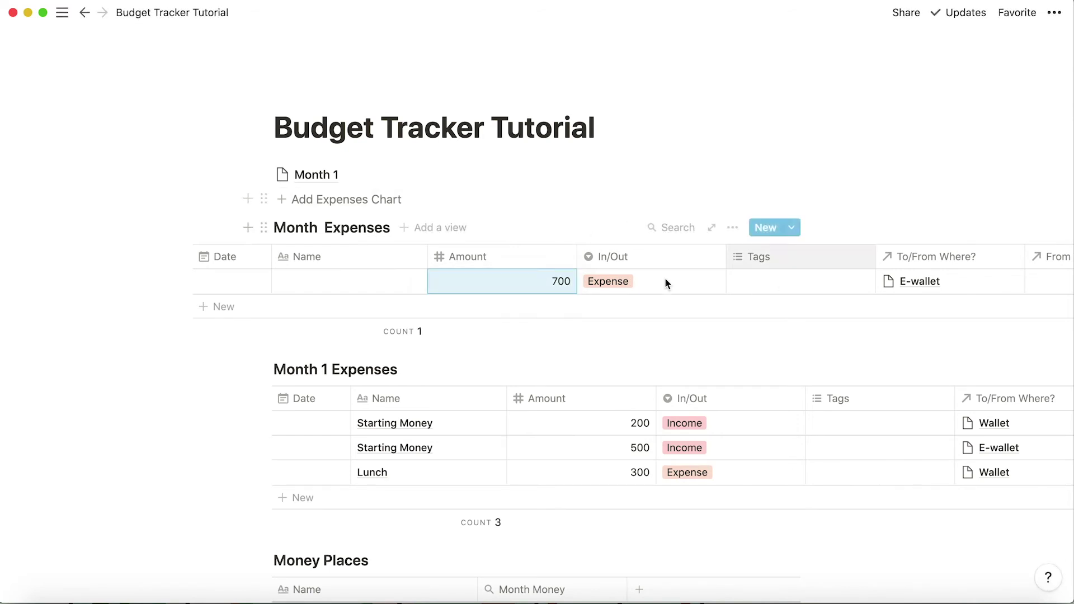
pyautogui.hscroll(3, 665, 280)
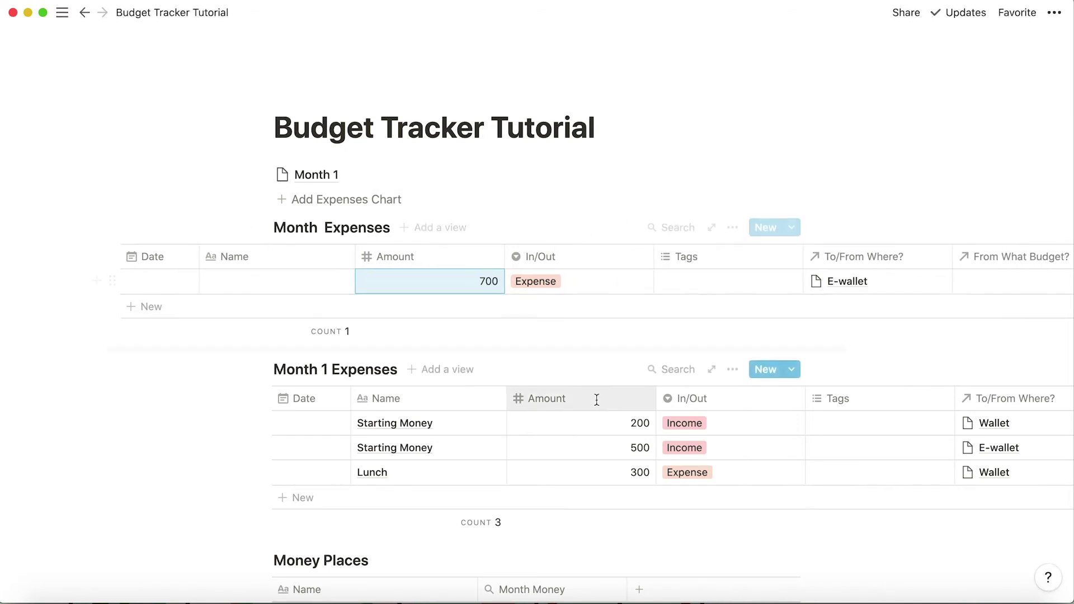
# - Show the Related to Month Expenses (To/From Where?) and Related to Month Expenses (Column) properties in the Money Places table
pyautogui.scroll(-3, 597, 399)
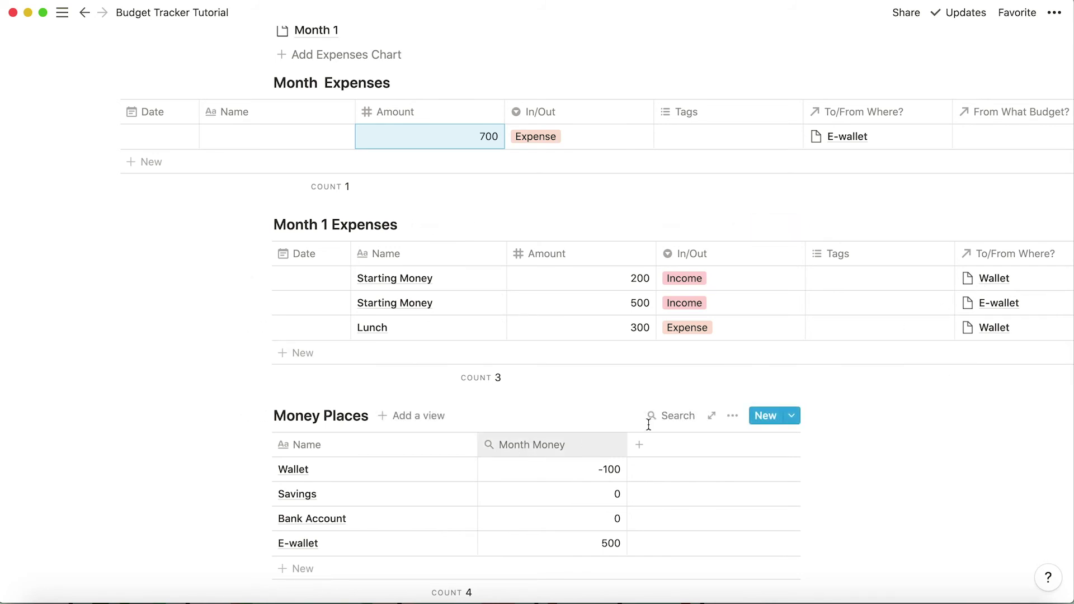
pyautogui.click(733, 415)
pyautogui.click(798, 308)
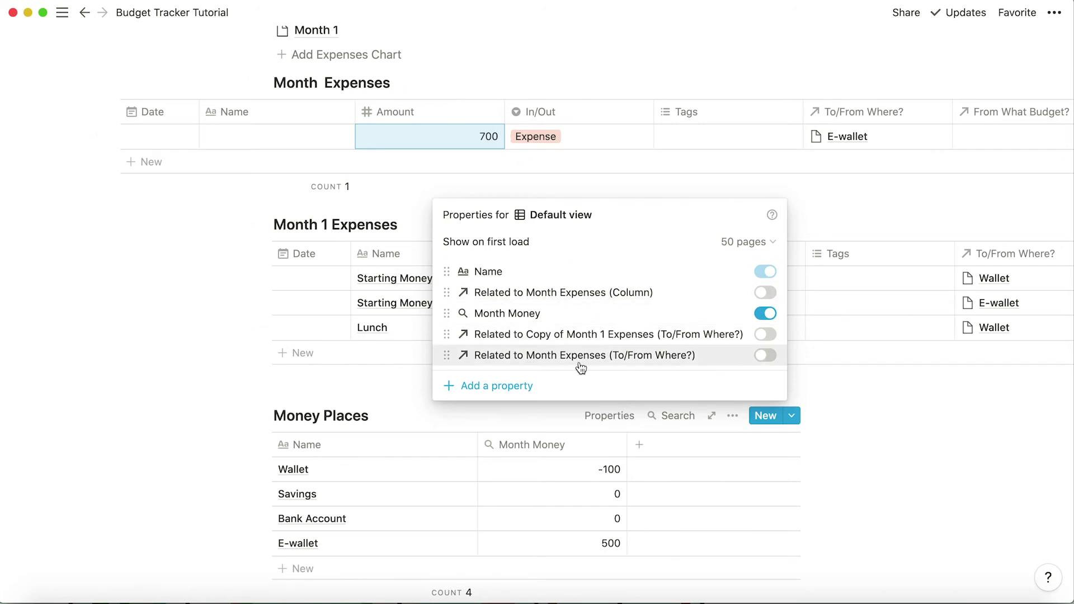
pyautogui.click(765, 355)
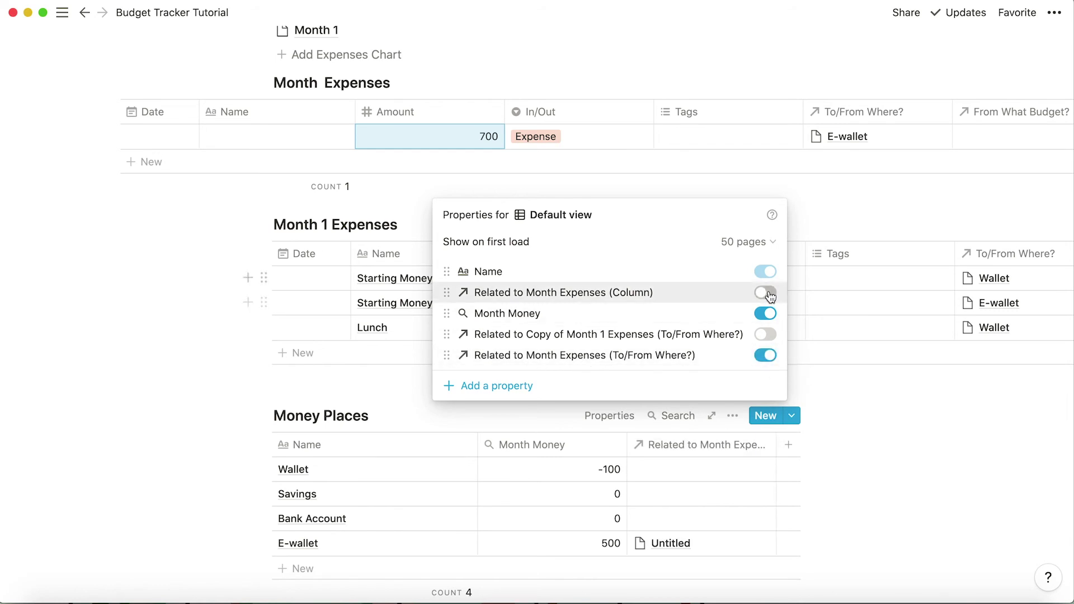
pyautogui.click(765, 293)
pyautogui.click(1005, 389)
pyautogui.scroll(-3, 1005, 390)
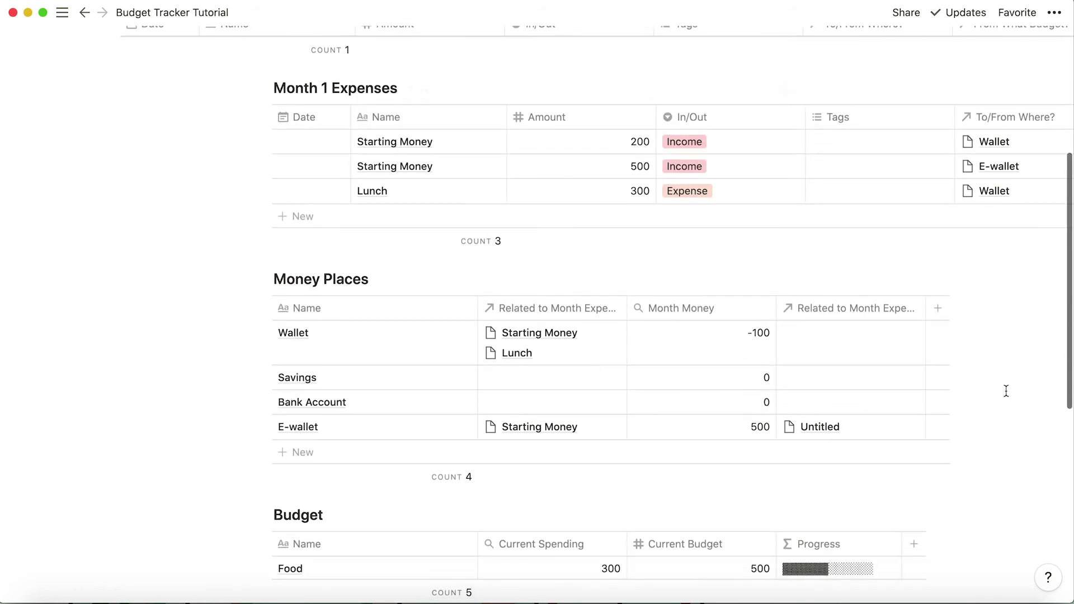
pyautogui.scroll(3, 1006, 390)
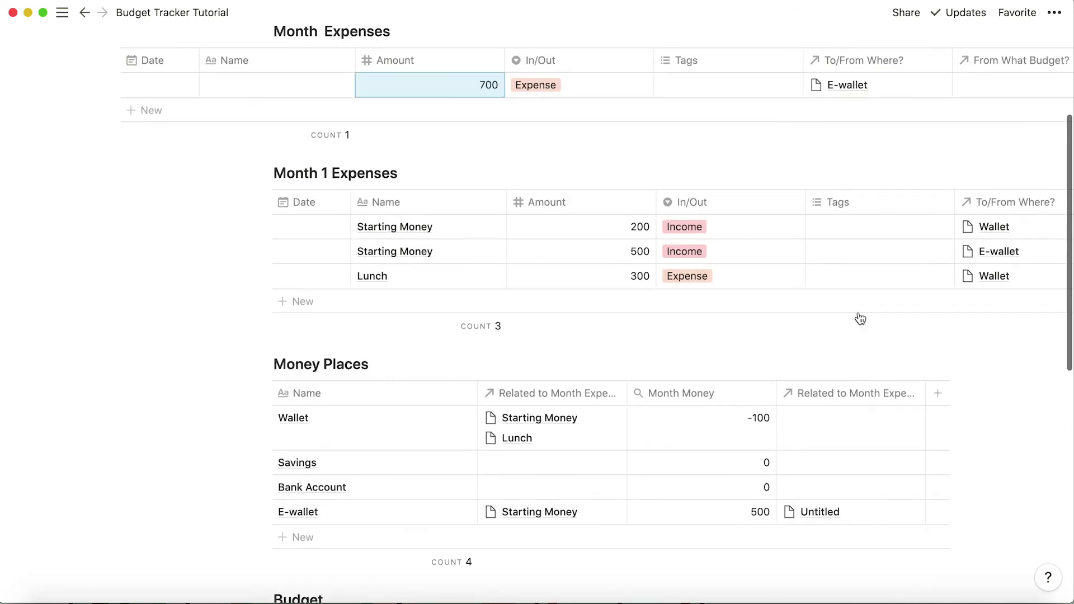
# - Name the 700 expense row in Month Expenses "Big Spending"
pyautogui.click(281, 79)
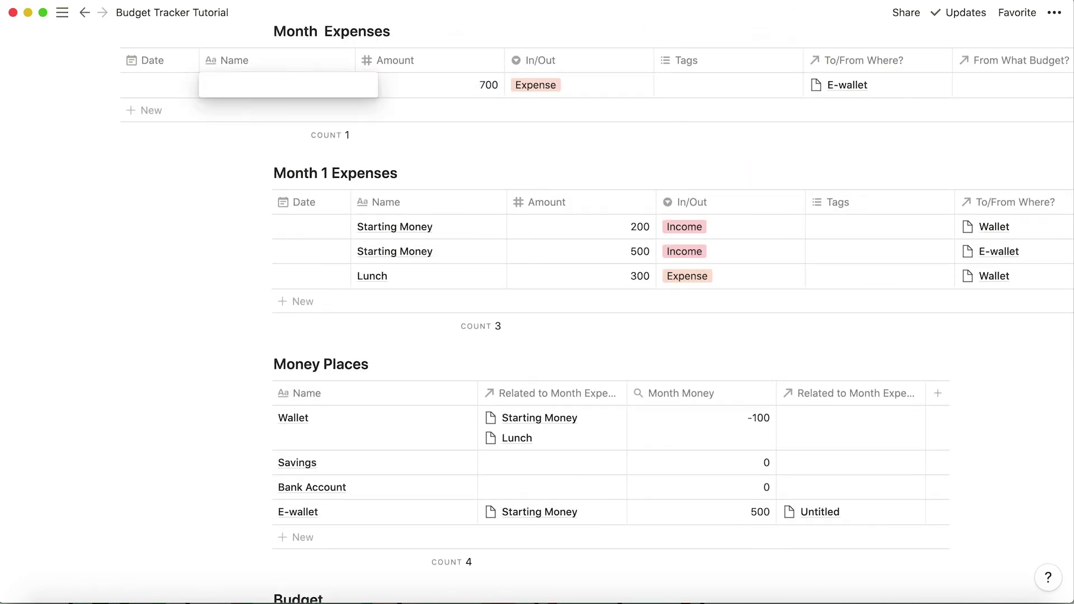
pyautogui.write('Big Spending')
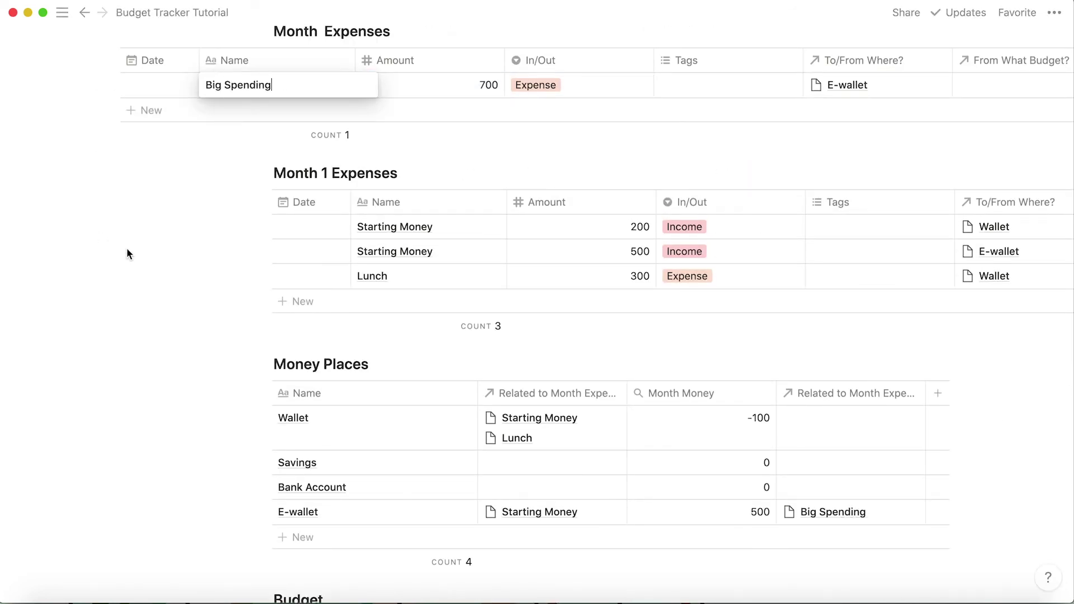
pyautogui.press('Escape')
# - Compare the two expense tables with their Money Places relations, and move the Month 1 Expenses table into the Month 1 page
pyautogui.scroll(1, 501, 261)
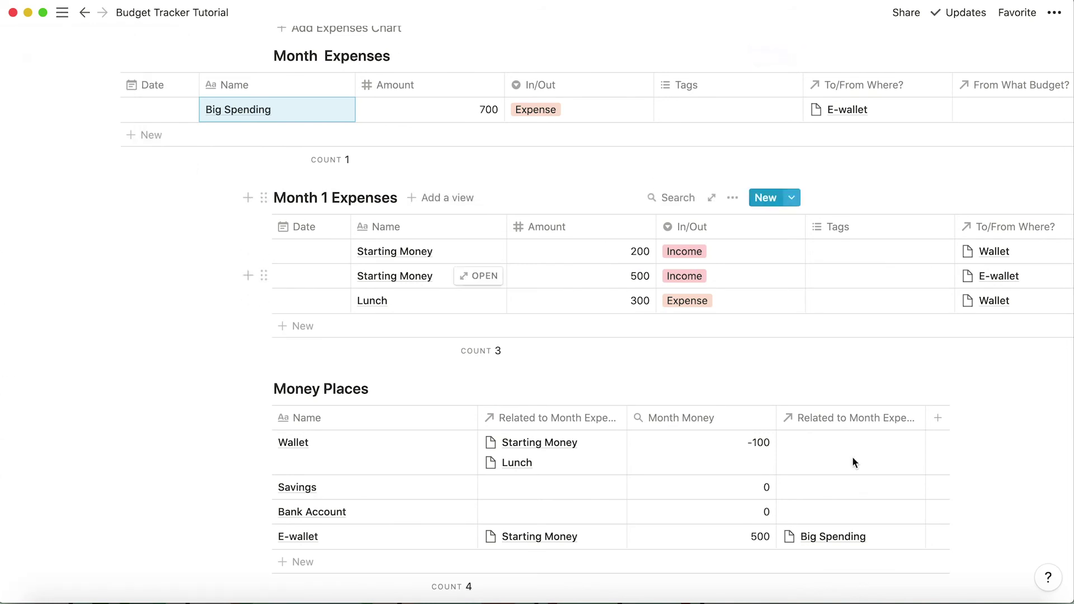
pyautogui.scroll(-1, 851, 455)
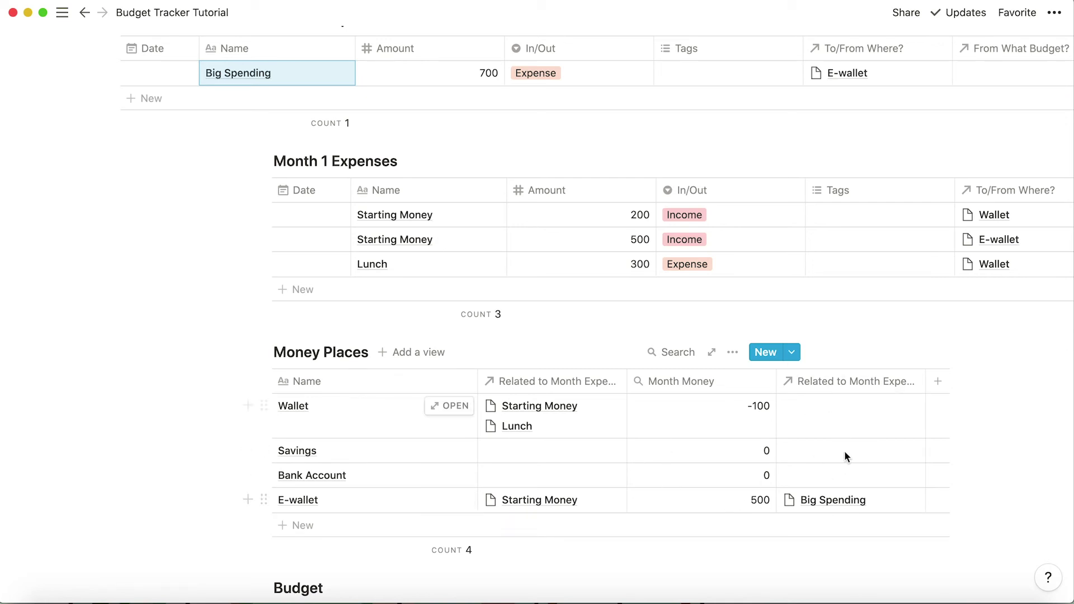
pyautogui.hscroll(5, 764, 455)
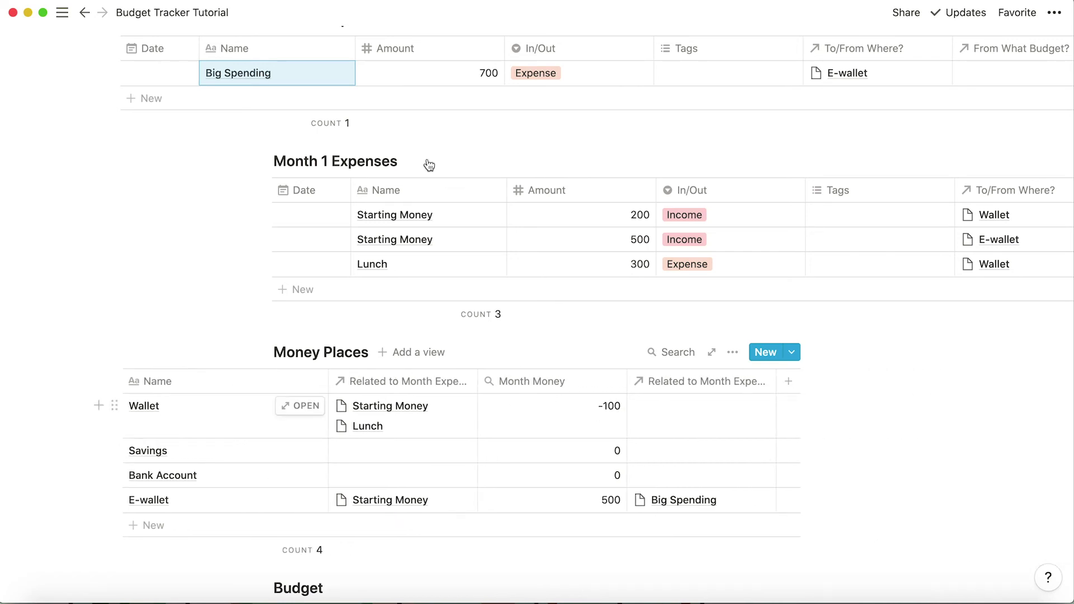
pyautogui.scroll(2, 428, 162)
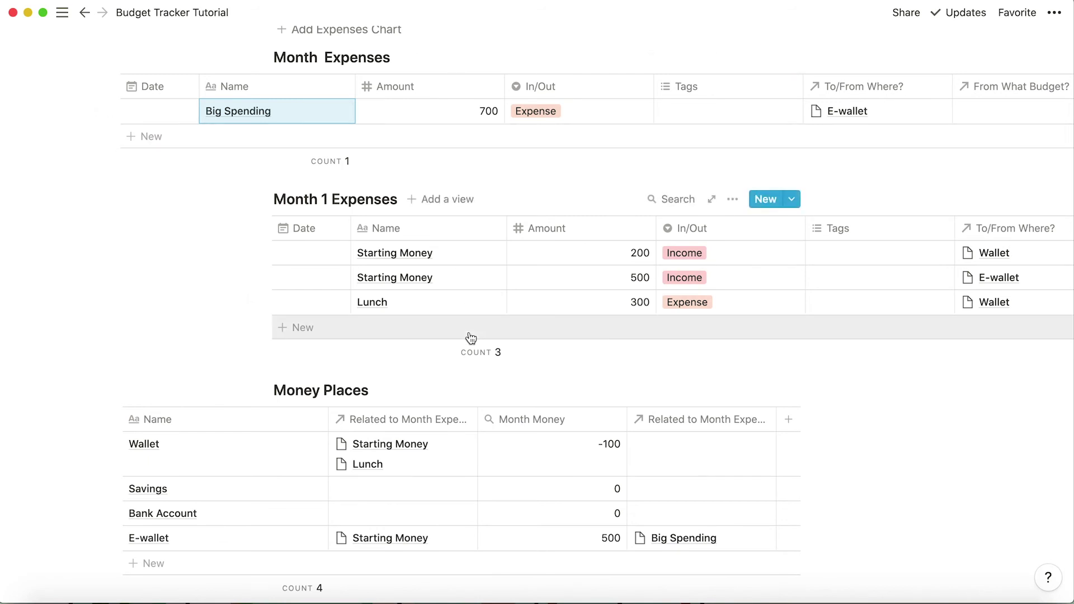
pyautogui.scroll(-5, 471, 337)
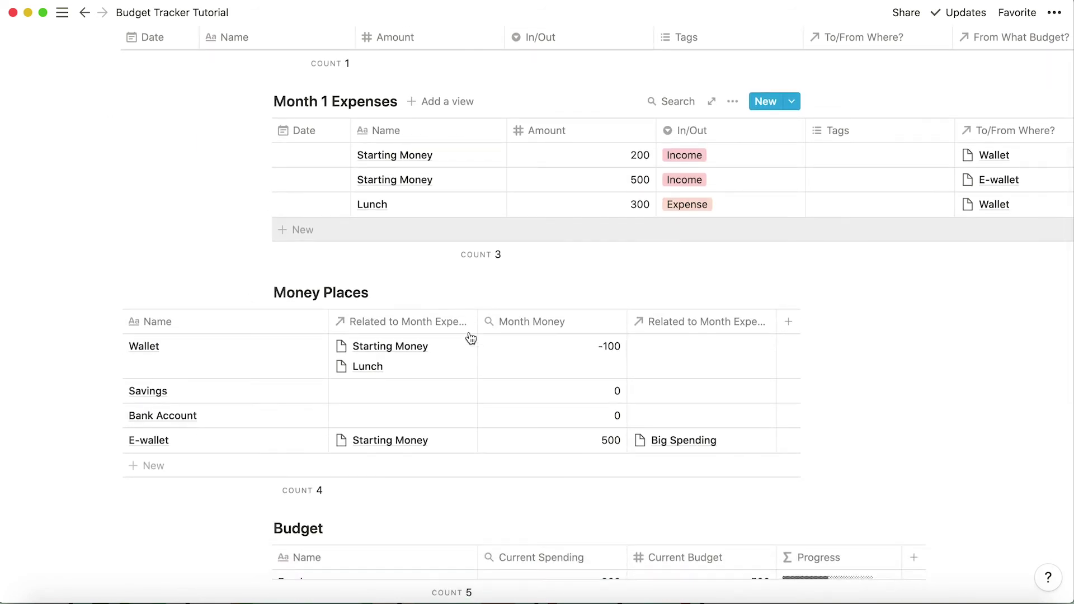
pyautogui.scroll(7, 471, 337)
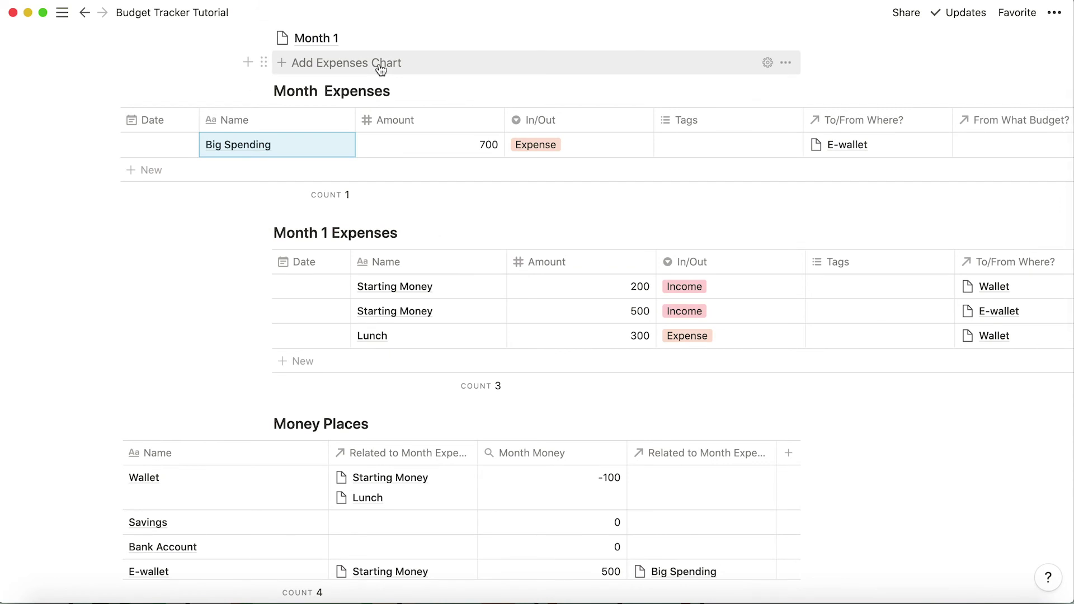
pyautogui.scroll(2, 324, 212)
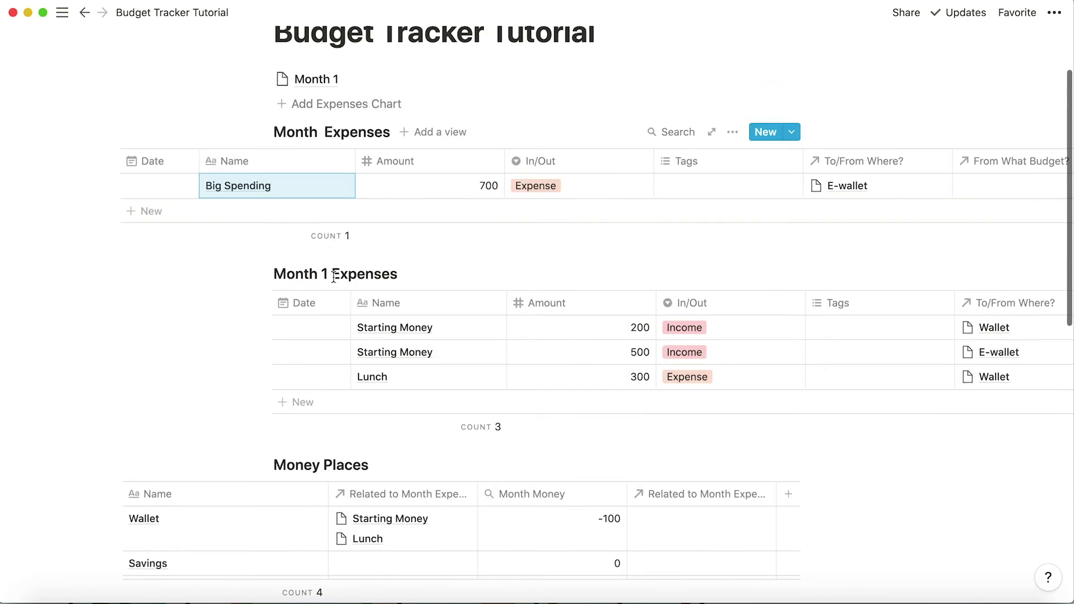
pyautogui.moveTo(263, 274); pyautogui.dragTo(319, 98)
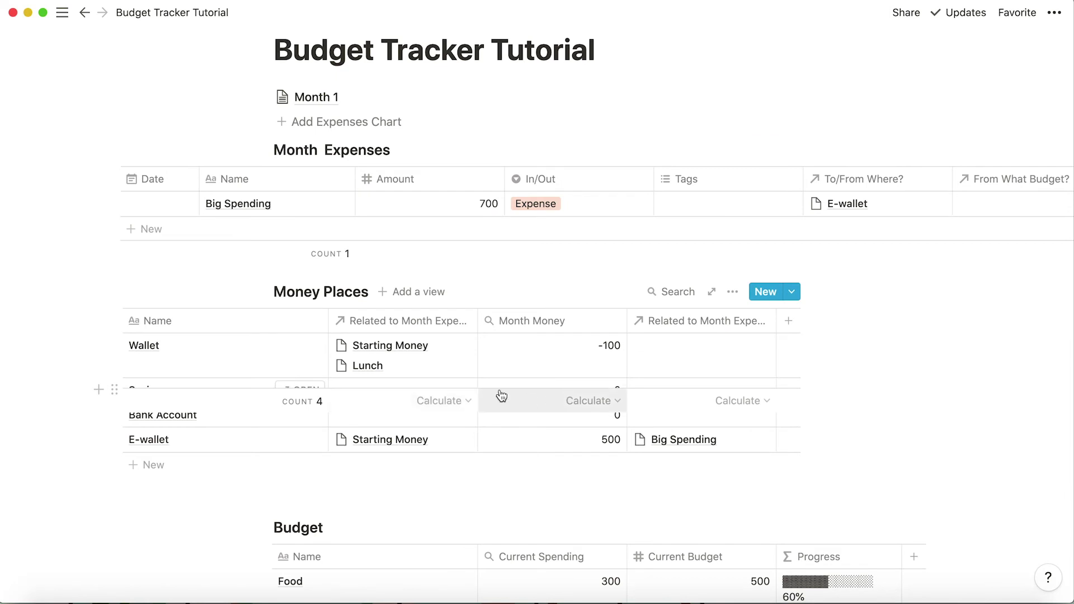
# - Rename the remaining Month Expenses table "Month 2 Expenses"
pyautogui.scroll(-4, 664, 371)
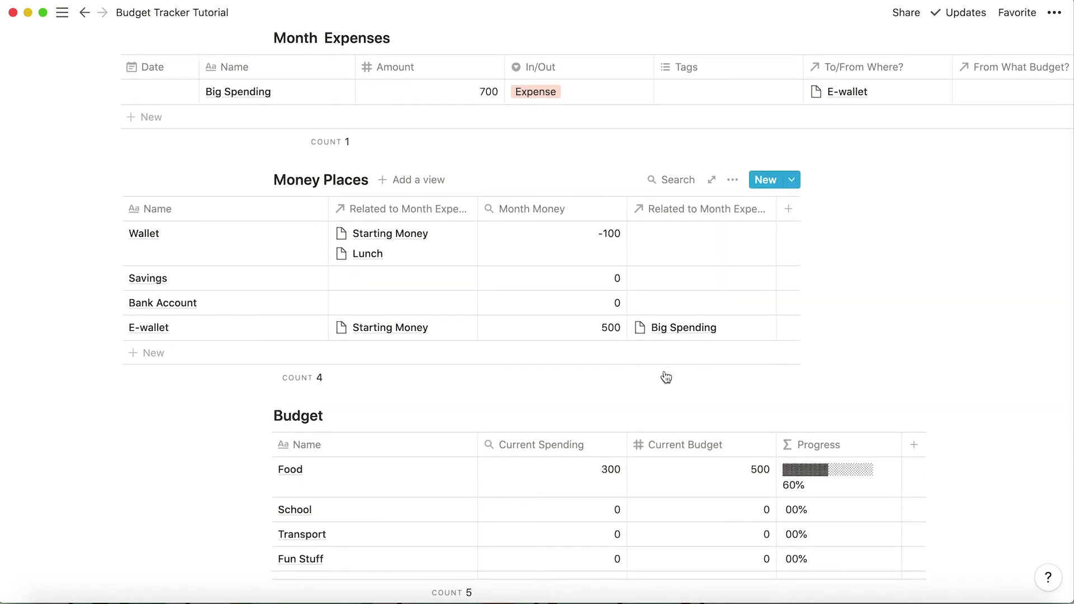
pyautogui.scroll(3, 448, 221)
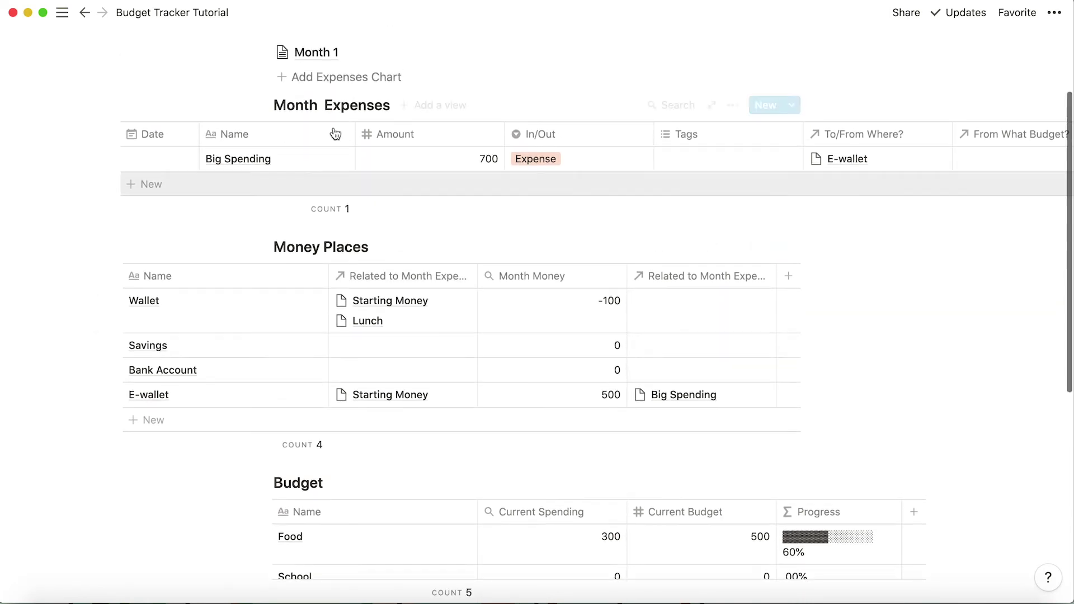
pyautogui.write('2')
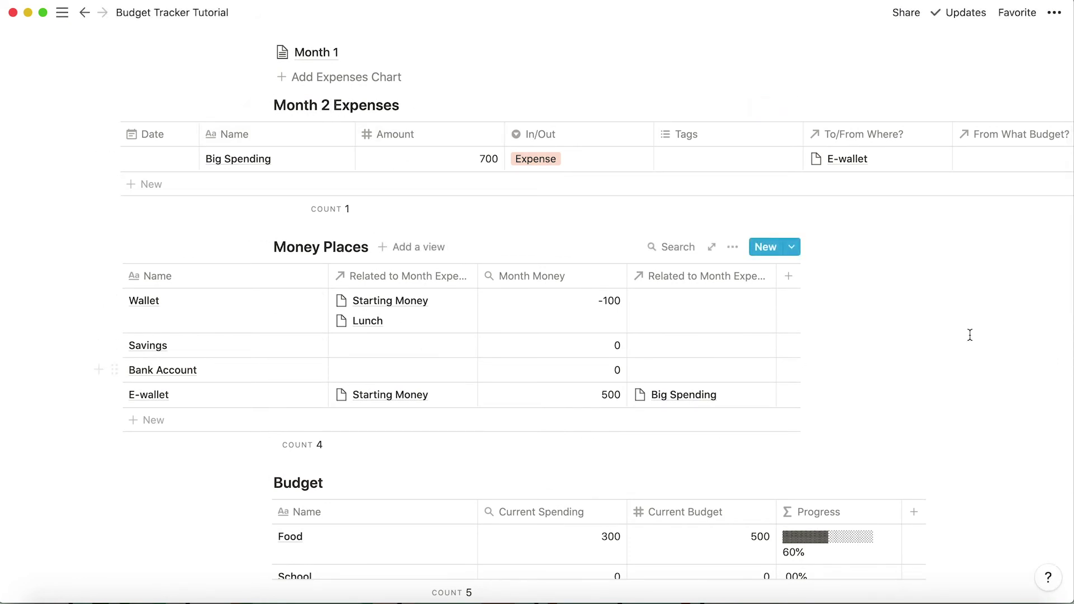
# - Hide the Related to Month Expenses (Column) property in the Money Places table
pyautogui.click(390, 285)
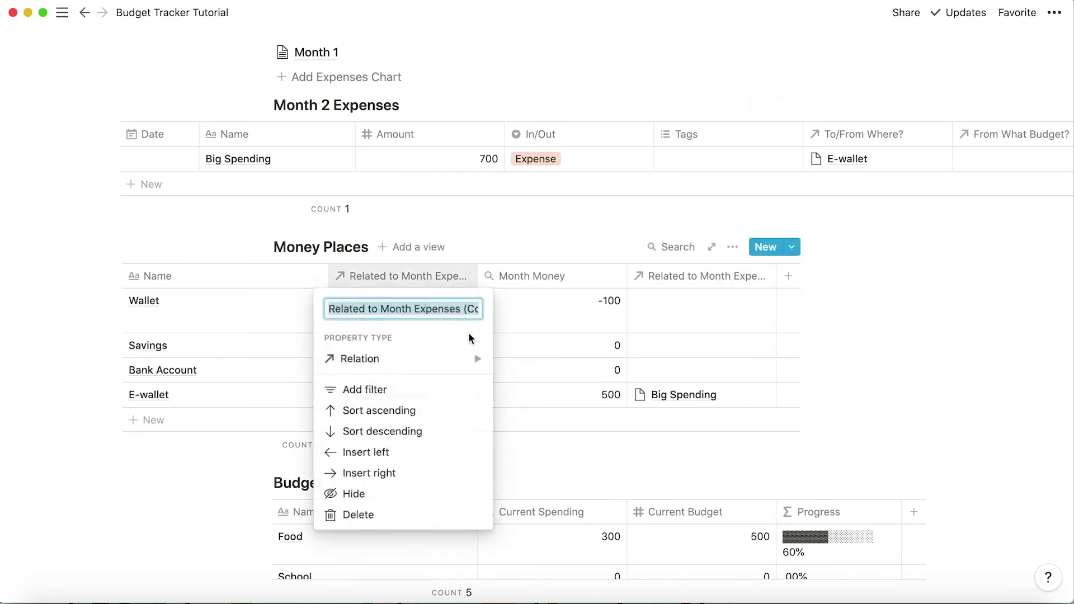
pyautogui.click(391, 503)
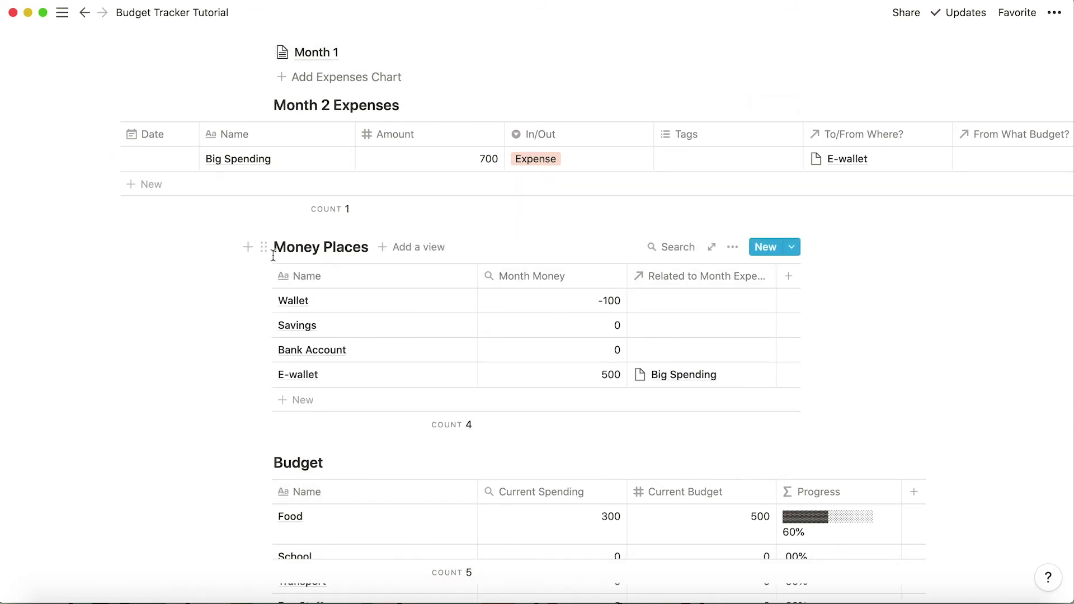
# - Duplicate the Money Places table and move the copy into the Month 1 page
pyautogui.click(264, 247)
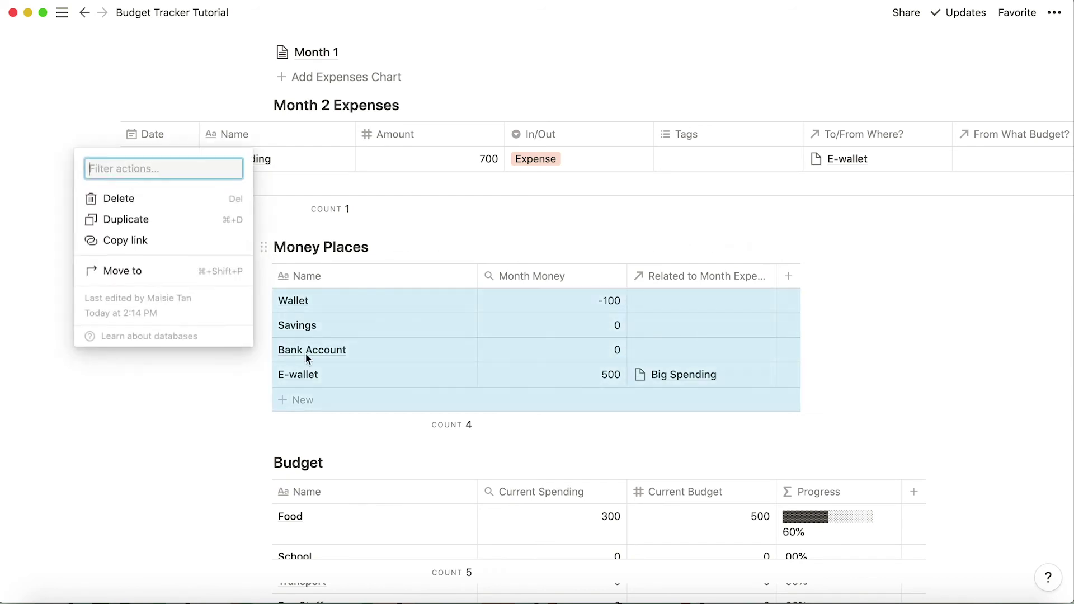
pyautogui.click(150, 222)
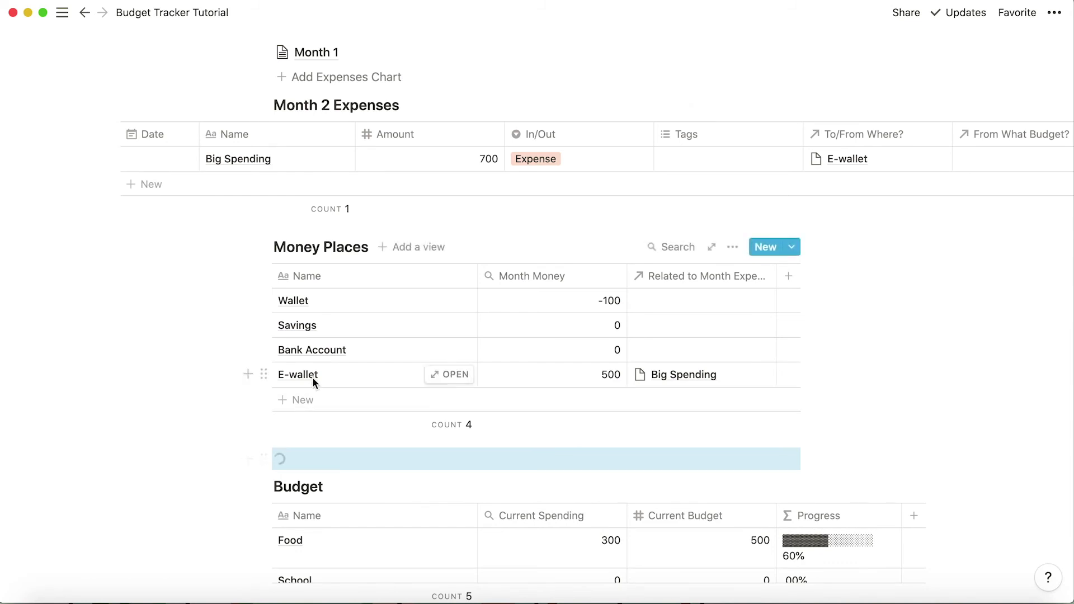
pyautogui.scroll(-5, 312, 377)
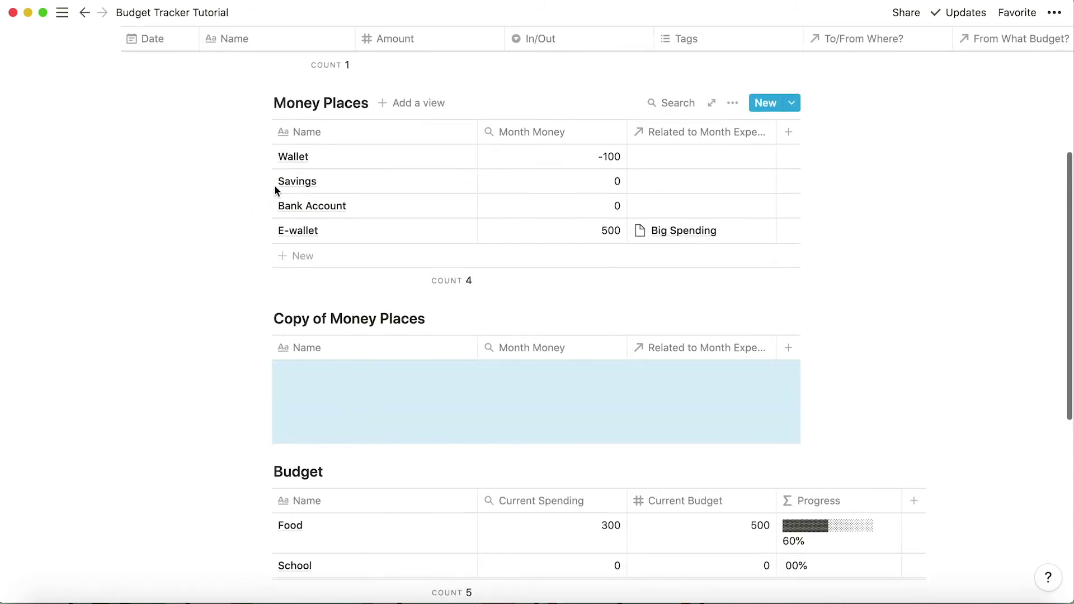
pyautogui.moveTo(262, 326); pyautogui.dragTo(324, 176)
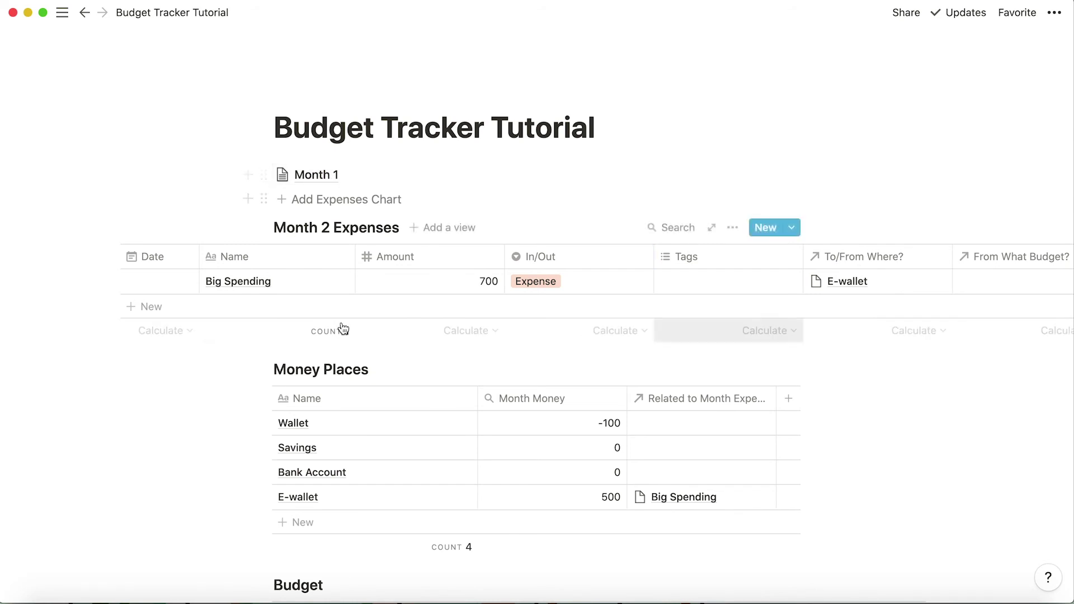
# - Rename the Month Money column in Money Places "Month 1 Money"
pyautogui.scroll(-1, 556, 318)
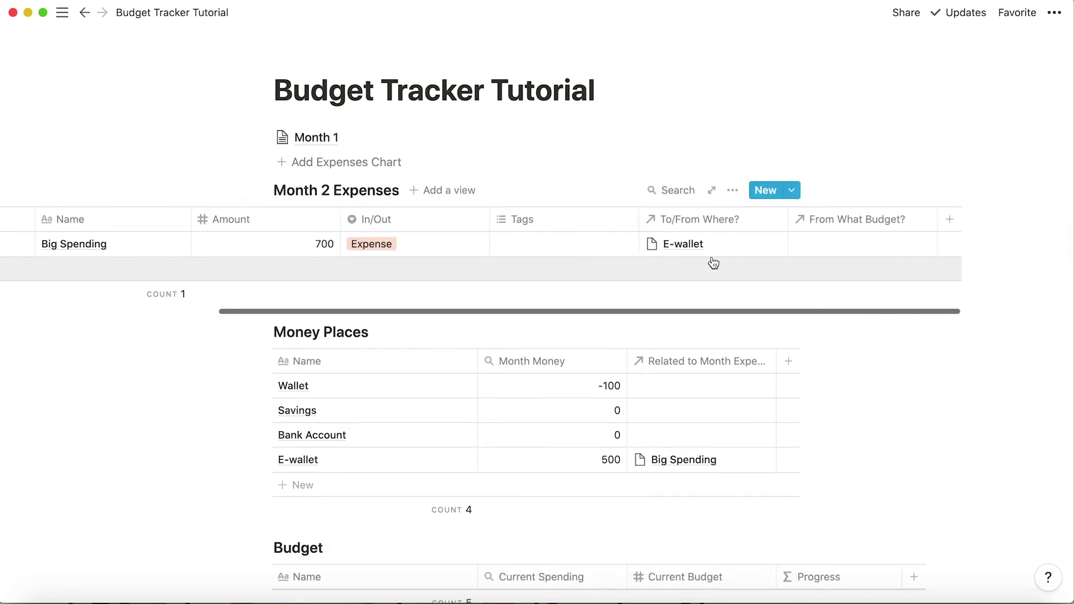
pyautogui.hscroll(5, 713, 263)
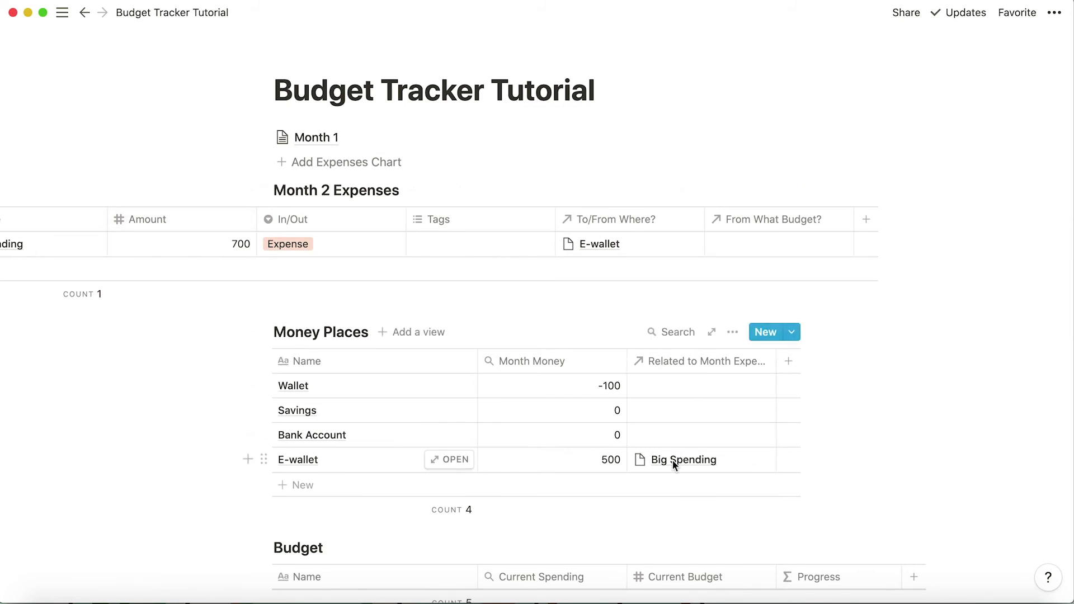
pyautogui.click(523, 361)
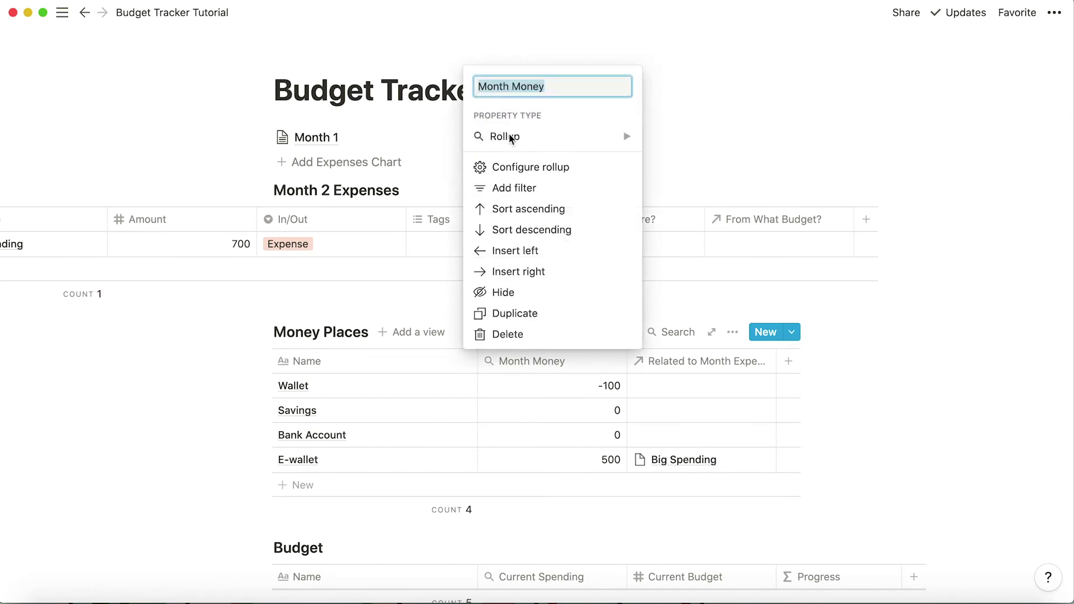
pyautogui.click(513, 87)
pyautogui.write('1')
pyautogui.click(772, 121)
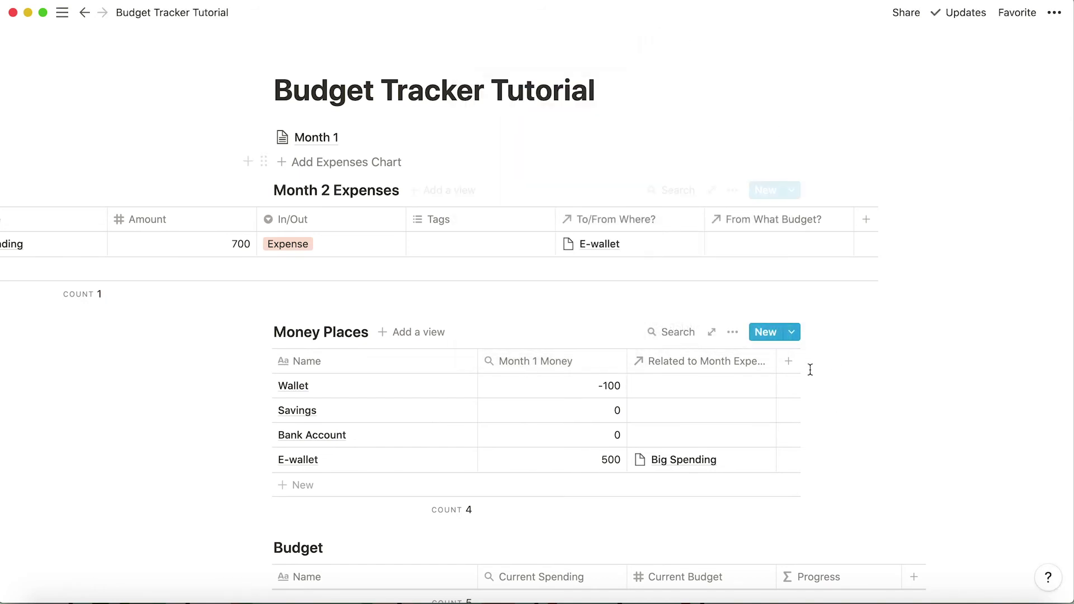
# - Add a new rollup column to the Money Places table and open its rollup configuration
pyautogui.click(789, 363)
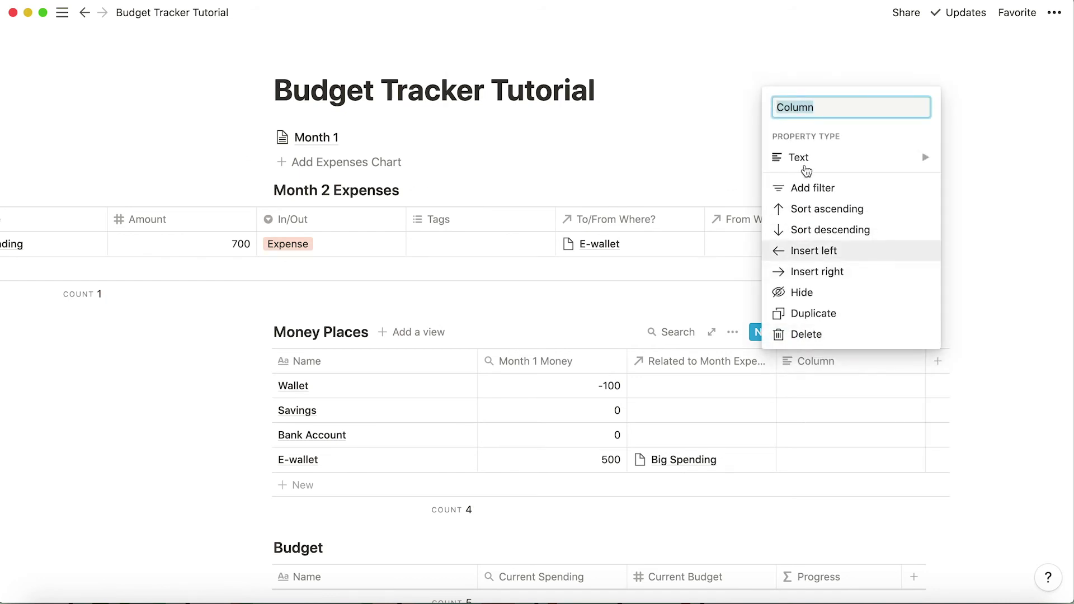
pyautogui.click(805, 162)
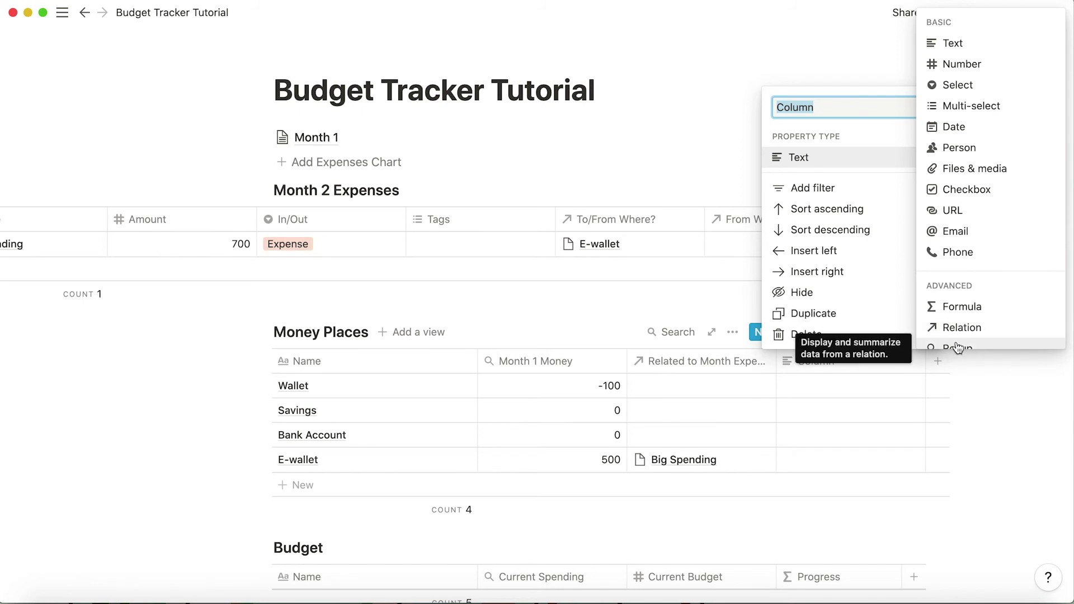
pyautogui.click(957, 348)
pyautogui.click(841, 367)
pyautogui.click(823, 169)
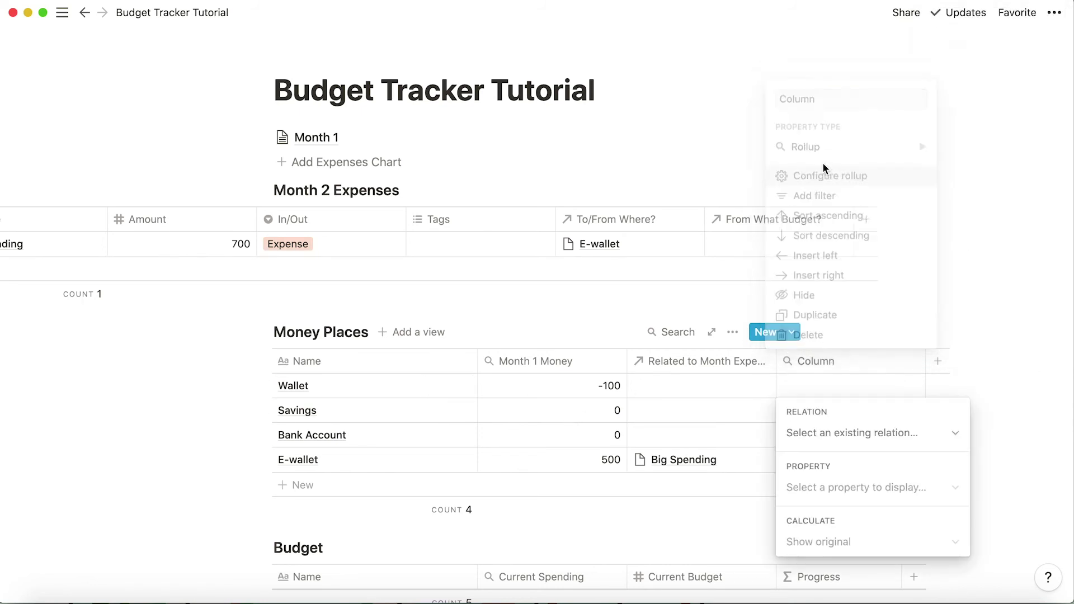
# - Try the available relations for the new rollup, settling on Related to Copy of Month with Add or No calculated as Sum
pyautogui.click(814, 435)
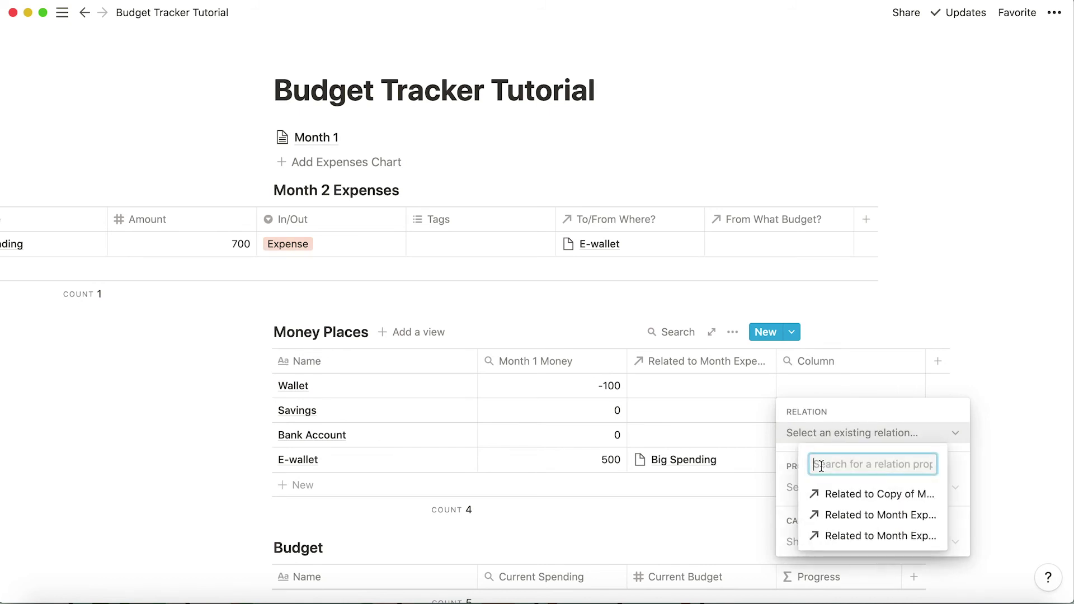
pyautogui.click(838, 538)
pyautogui.click(836, 435)
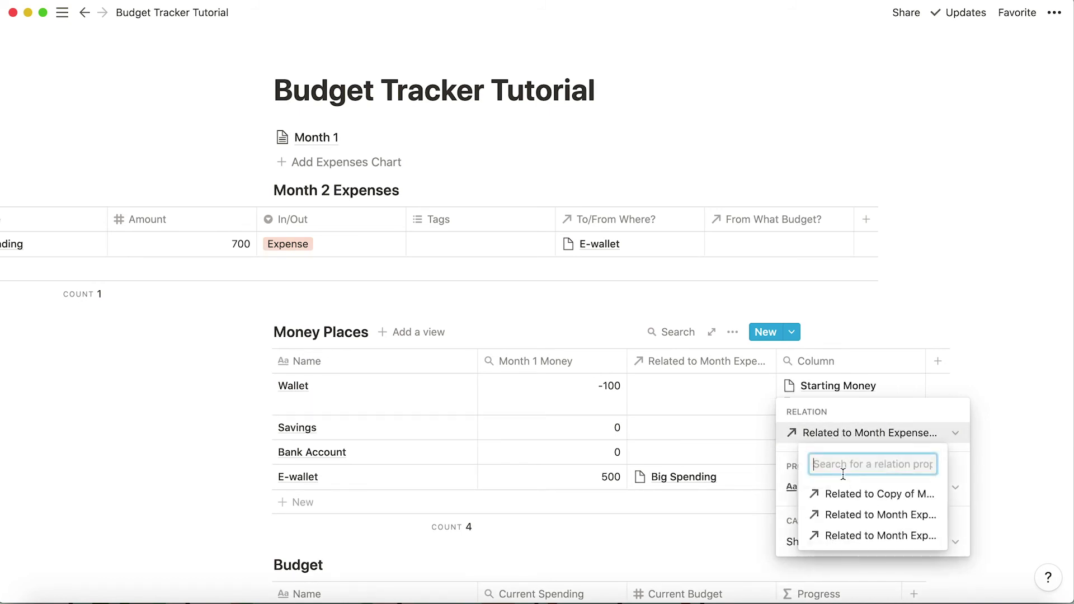
pyautogui.click(839, 513)
pyautogui.click(833, 433)
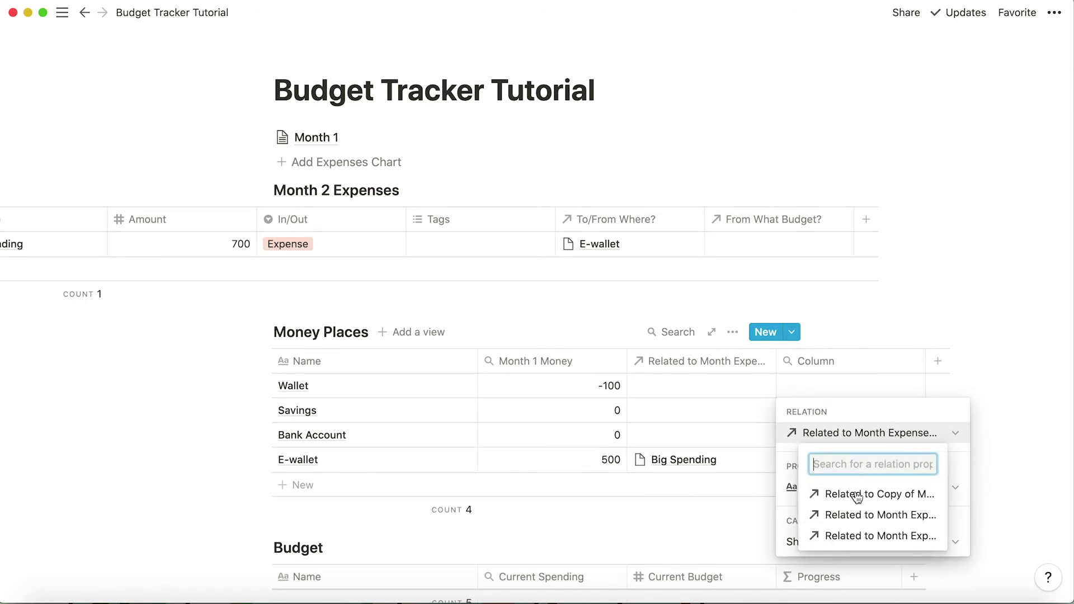
pyautogui.click(856, 495)
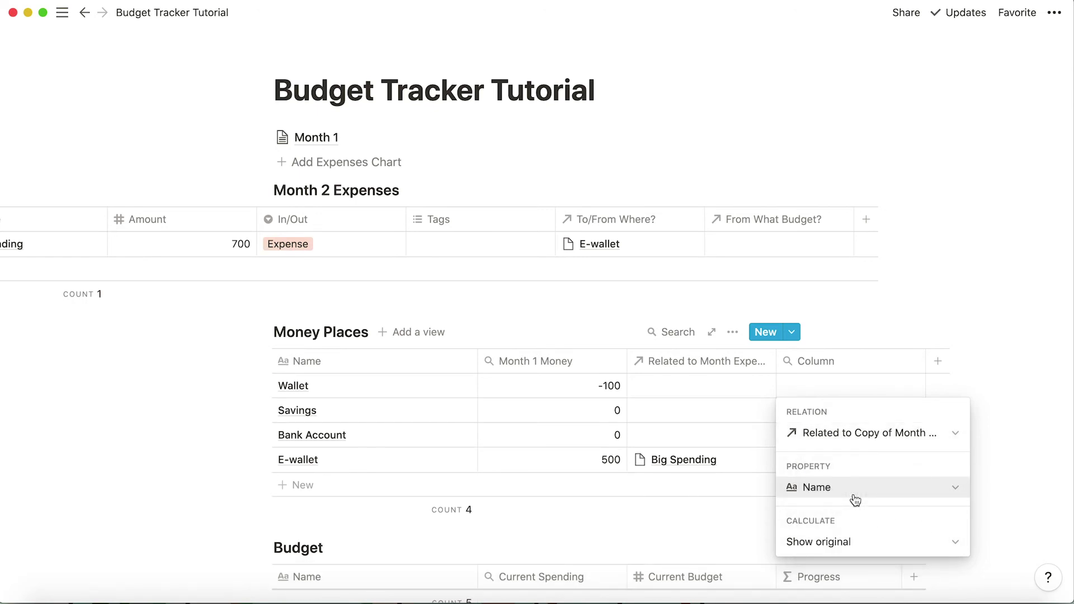
pyautogui.click(831, 488)
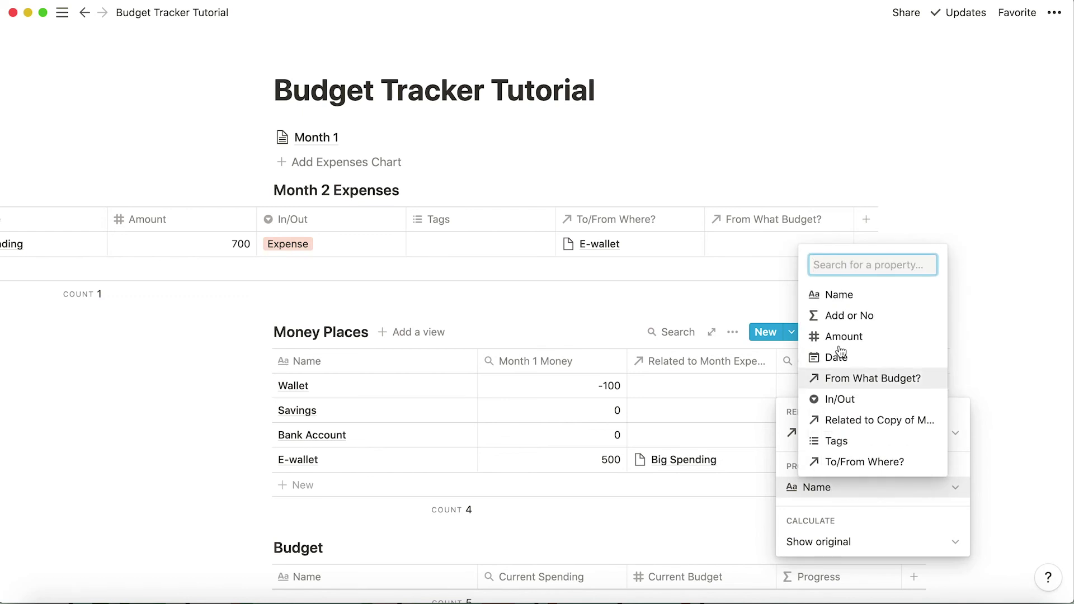
pyautogui.click(846, 312)
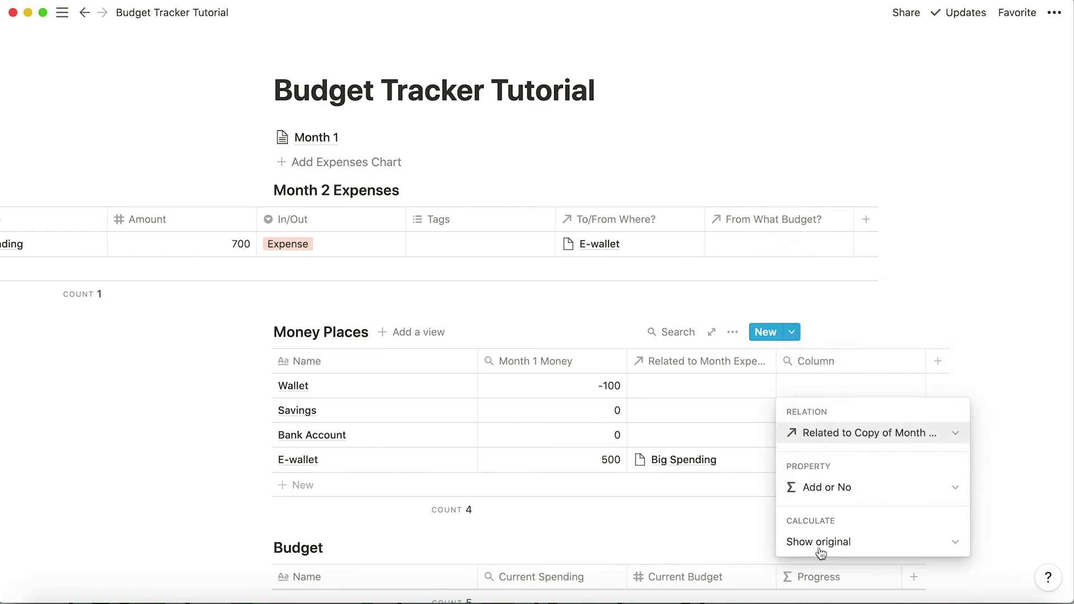
pyautogui.click(817, 541)
pyautogui.click(823, 417)
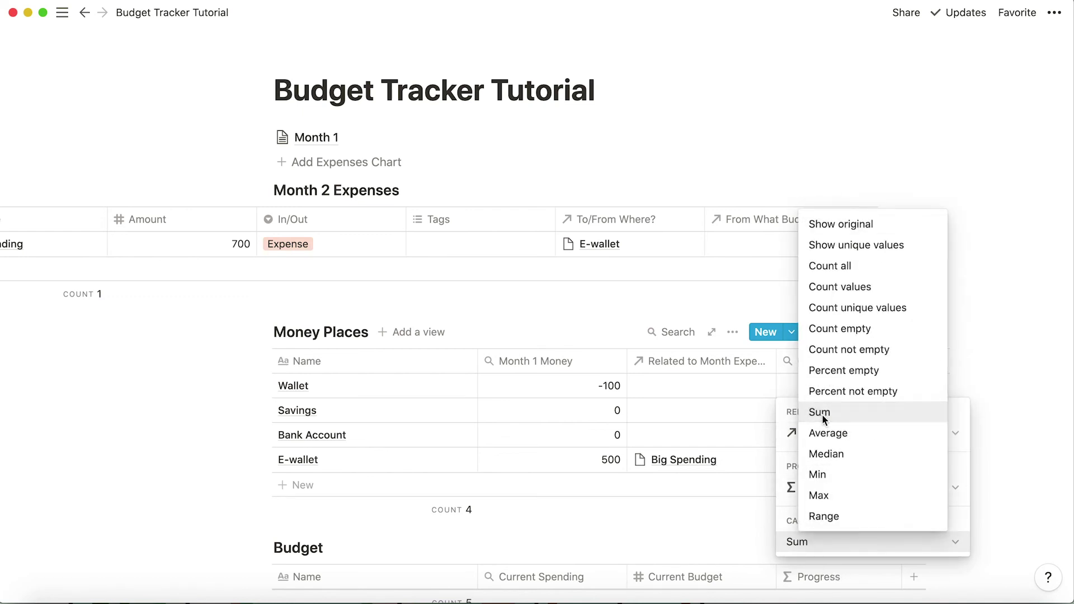
pyautogui.click(1019, 331)
# - Switch the new rollup column's relation to the Related to Month Expenses relation that links Big Spending
pyautogui.click(805, 361)
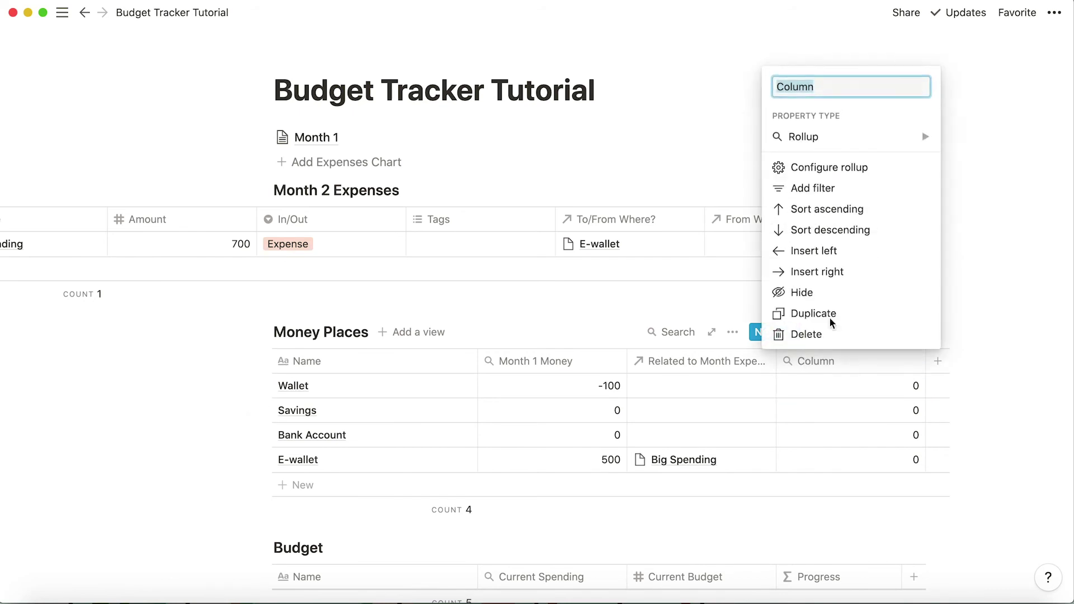
pyautogui.click(811, 168)
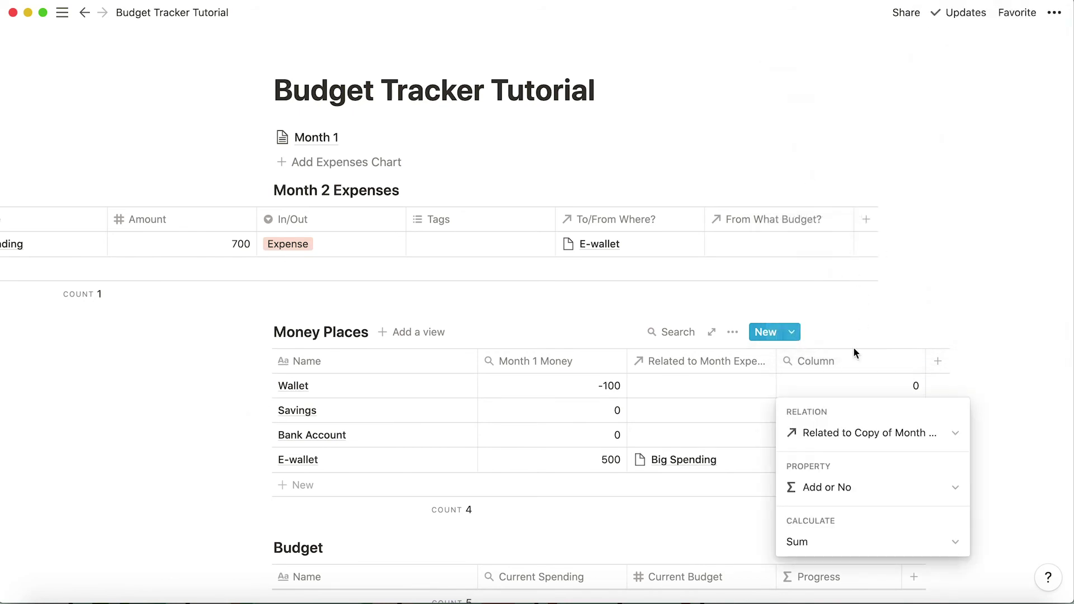
pyautogui.click(828, 435)
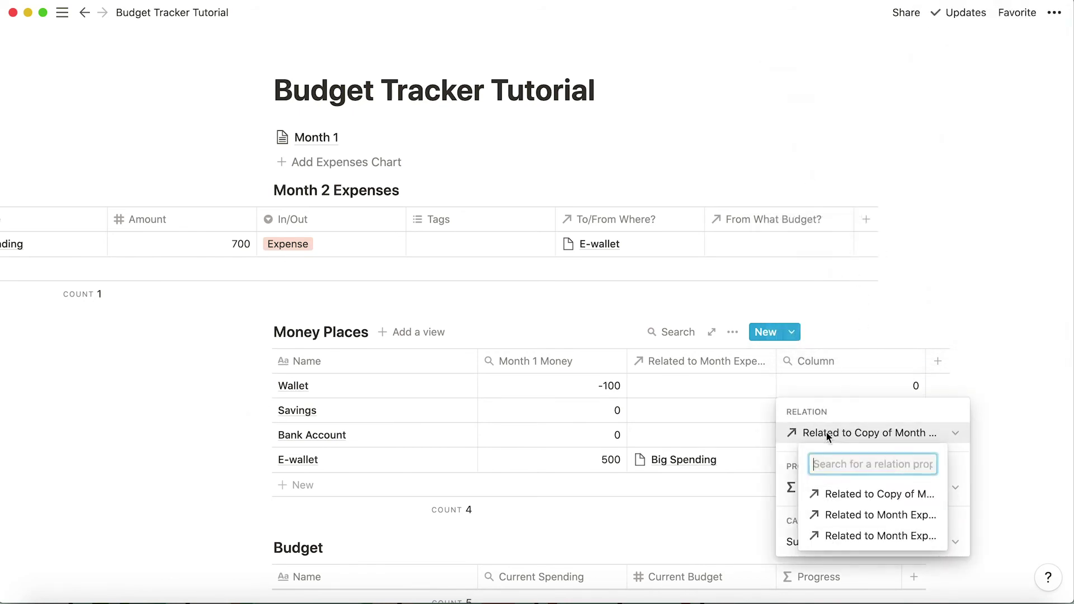
pyautogui.click(851, 515)
pyautogui.click(1021, 317)
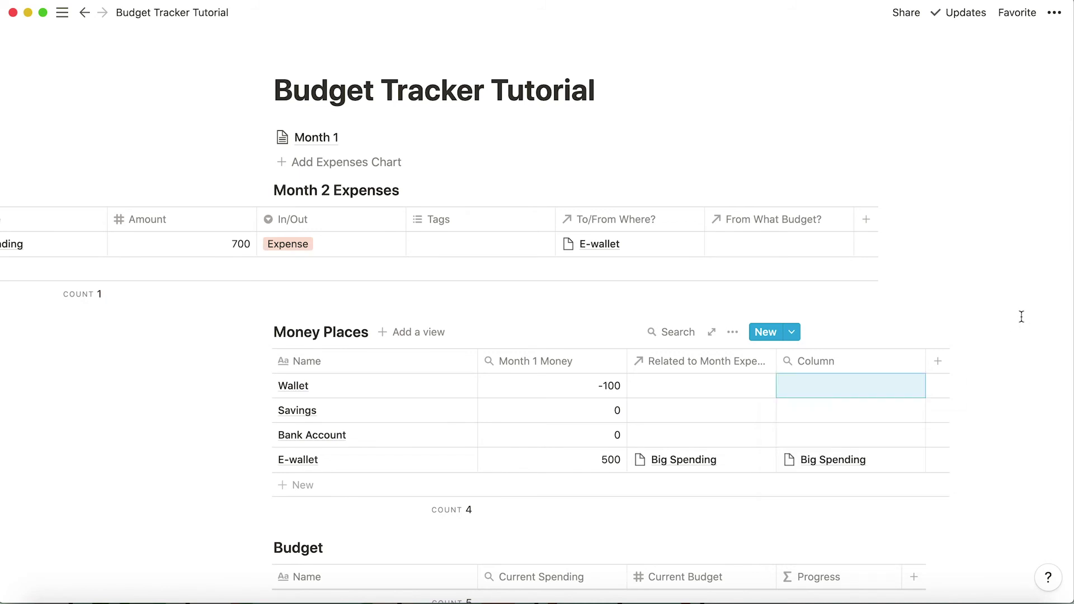
# - Set the new rollup column to display the Add or No property and calculate its Sum
pyautogui.click(815, 361)
pyautogui.click(816, 165)
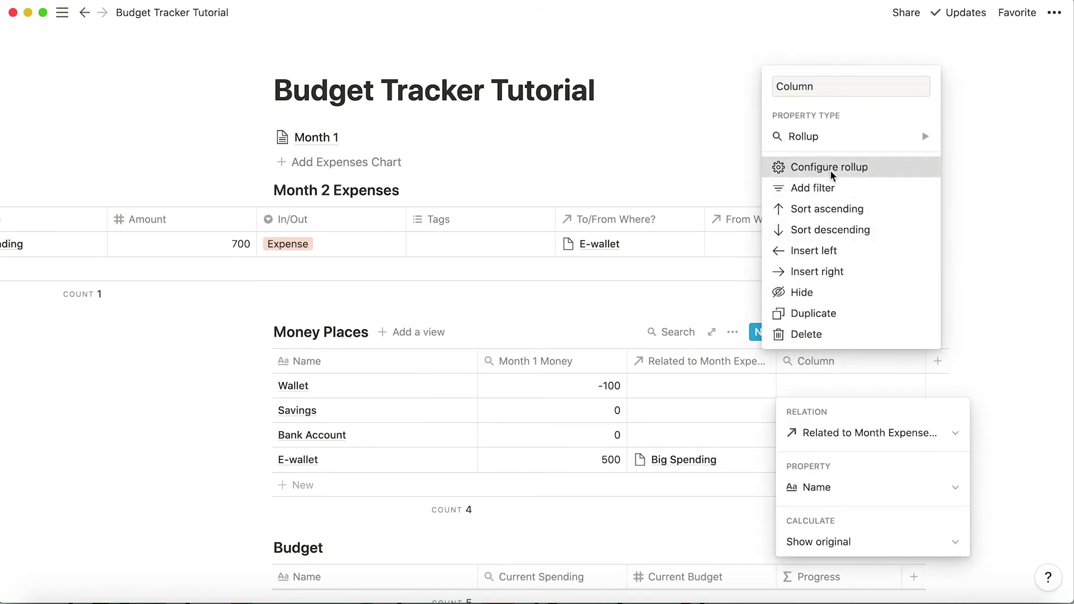
pyautogui.click(838, 489)
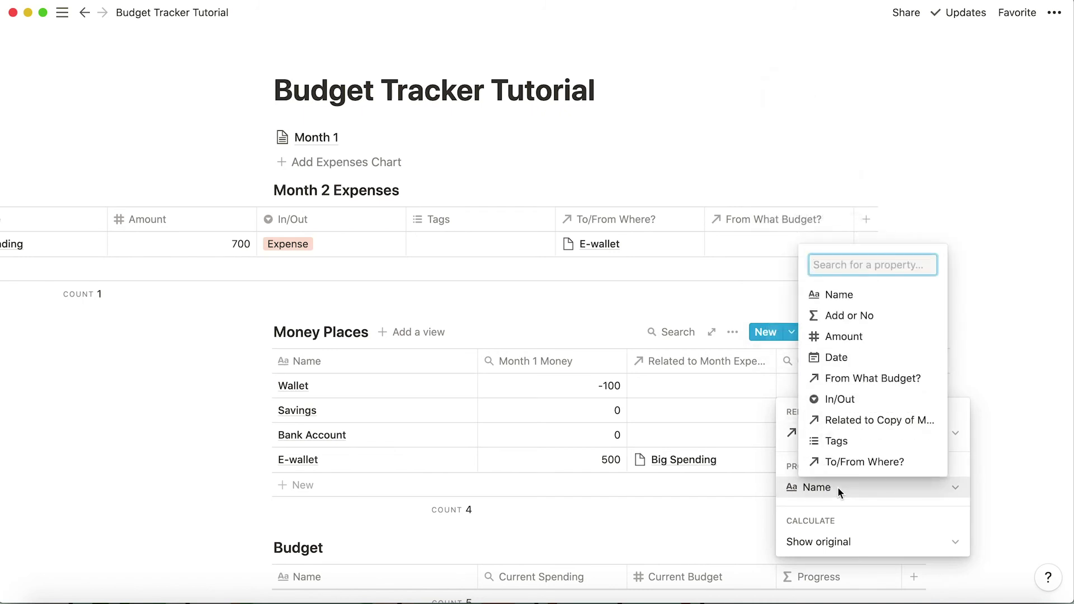
pyautogui.click(853, 316)
pyautogui.click(819, 543)
pyautogui.click(823, 410)
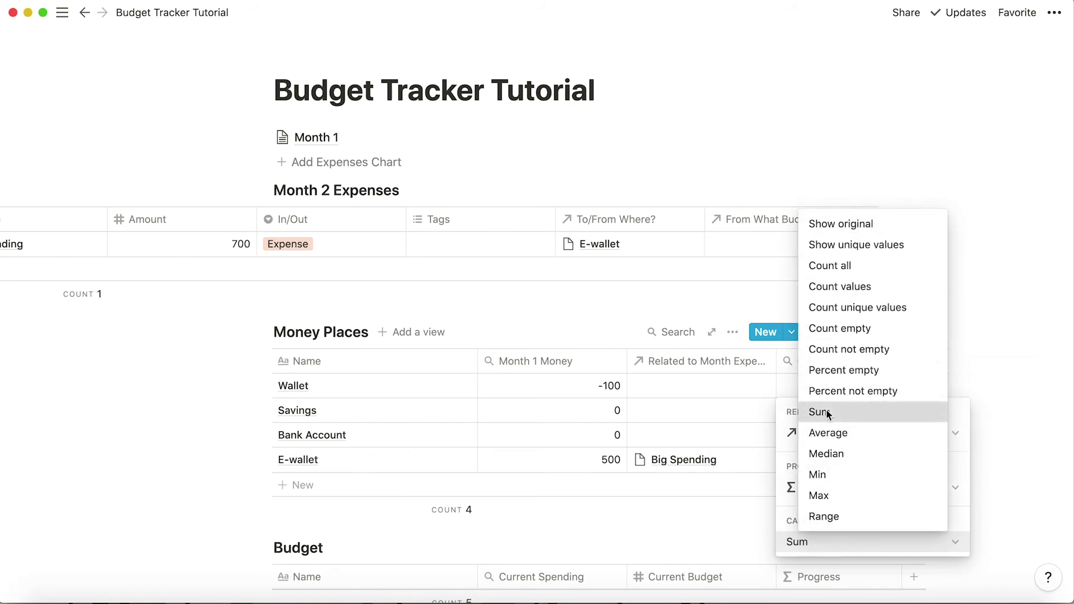
pyautogui.click(1034, 331)
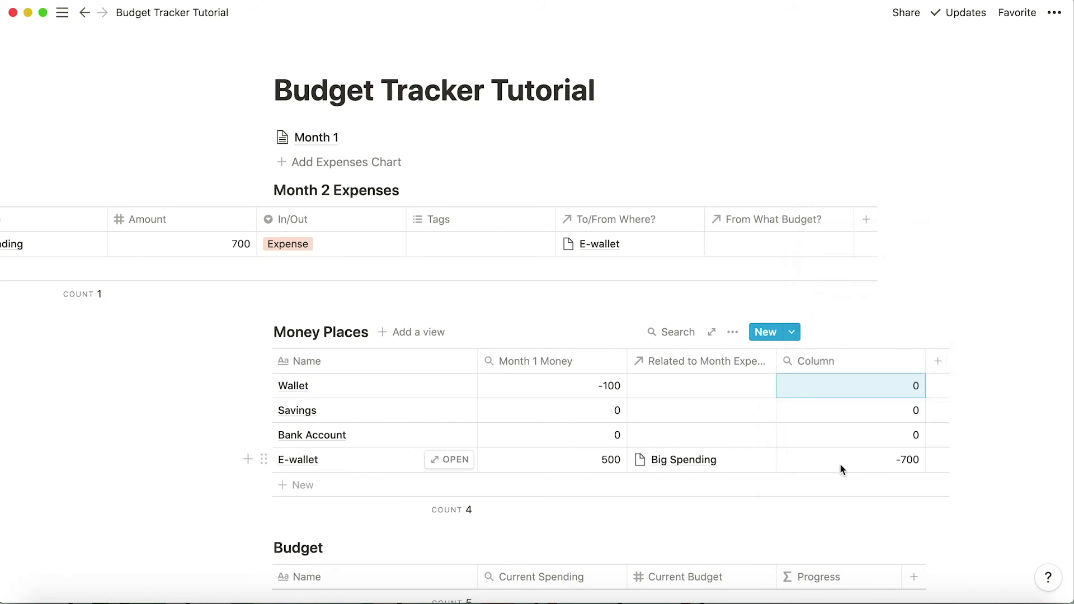
# - Rename the new rollup column in Money Places "Month 2 Money"
pyautogui.hscroll(5, 791, 464)
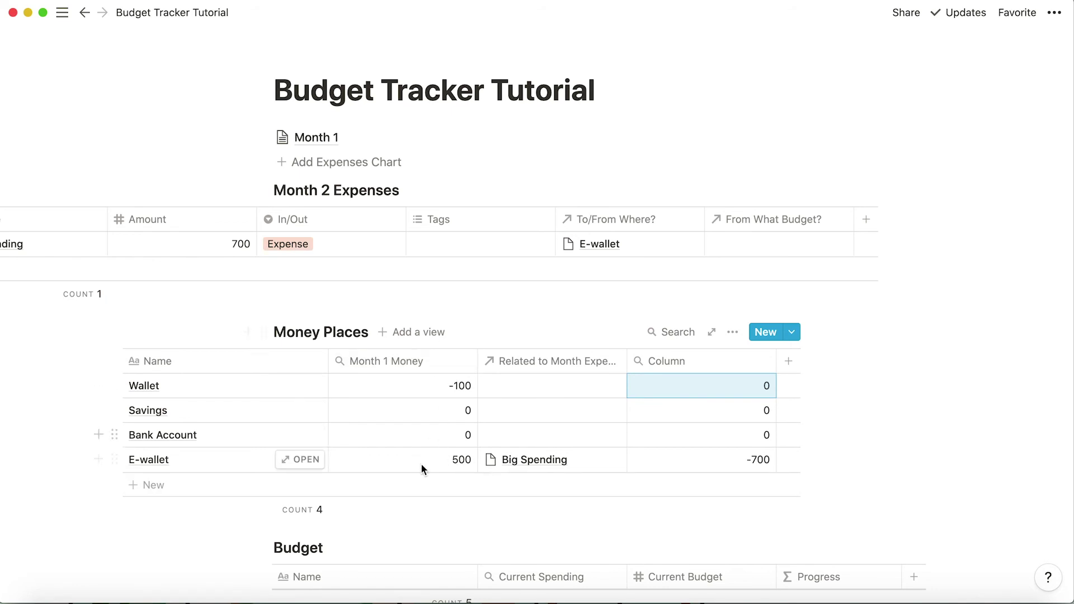
pyautogui.click(642, 358)
pyautogui.write('Month 2 Money')
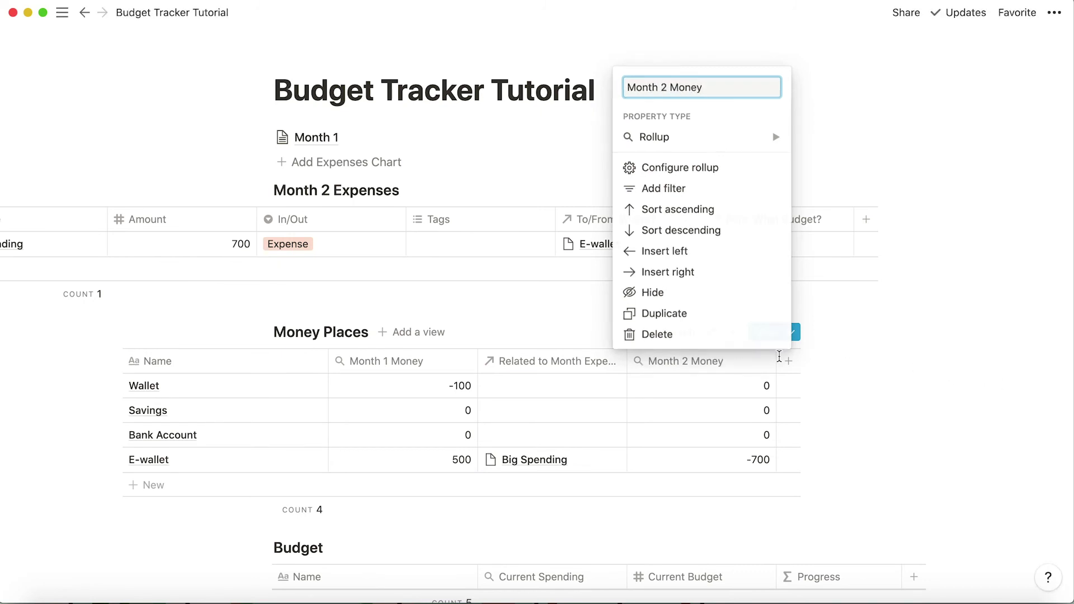
pyautogui.press('Return')
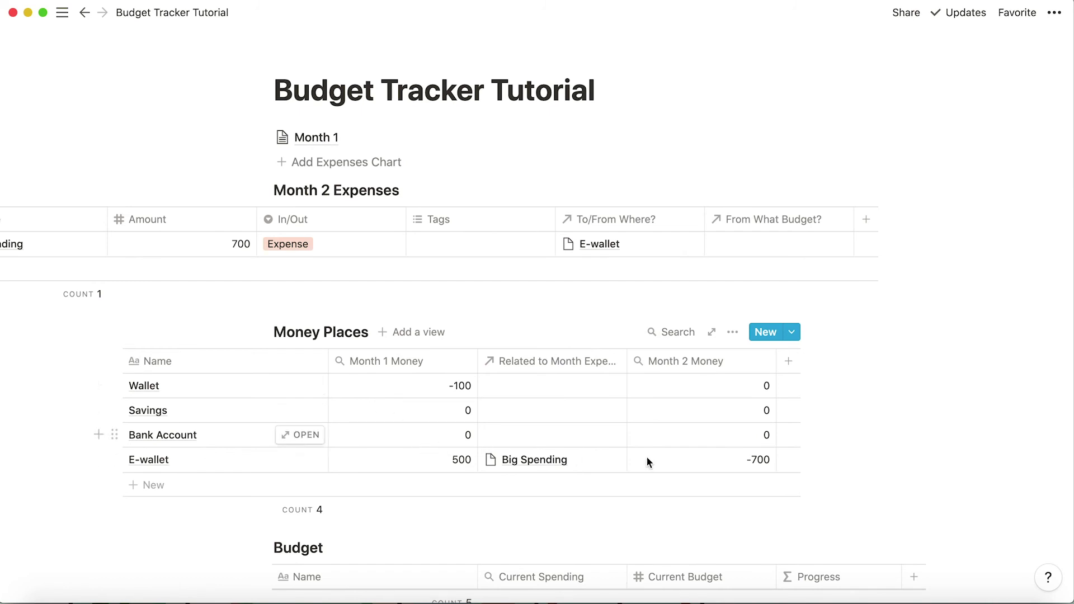
# - Add a formula column named "Final Money" to the Money Places table
pyautogui.click(788, 360)
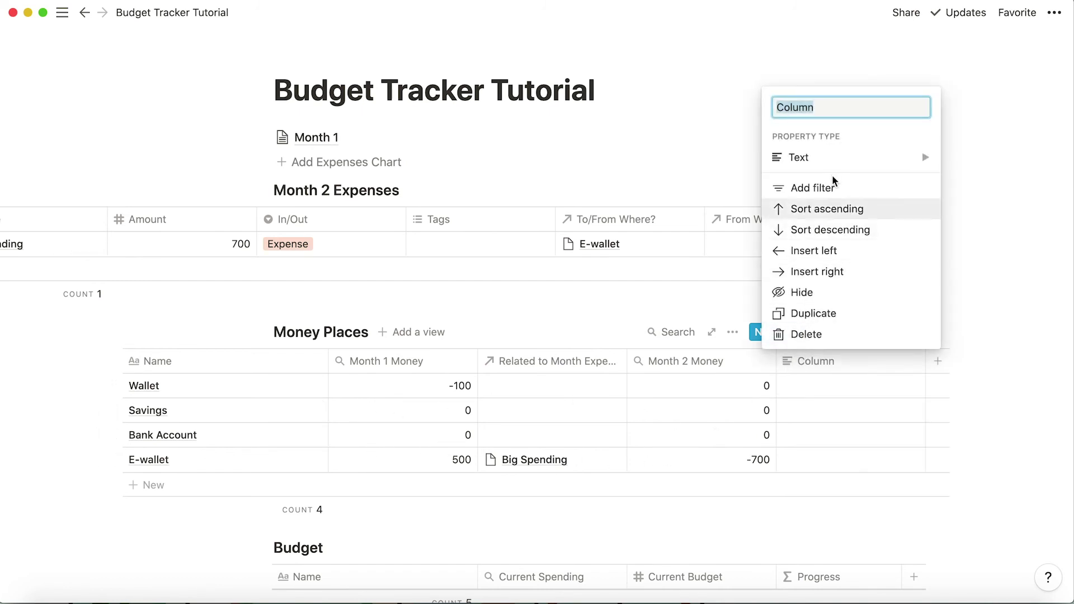
pyautogui.moveTo(835, 161)
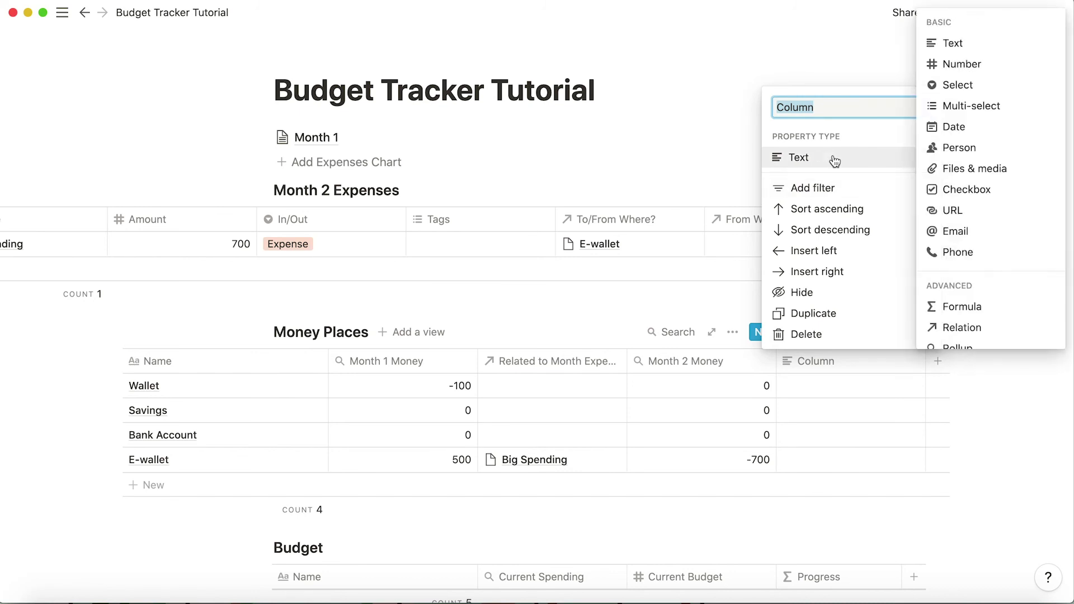
pyautogui.click(968, 307)
pyautogui.click(834, 360)
pyautogui.write('Final Money')
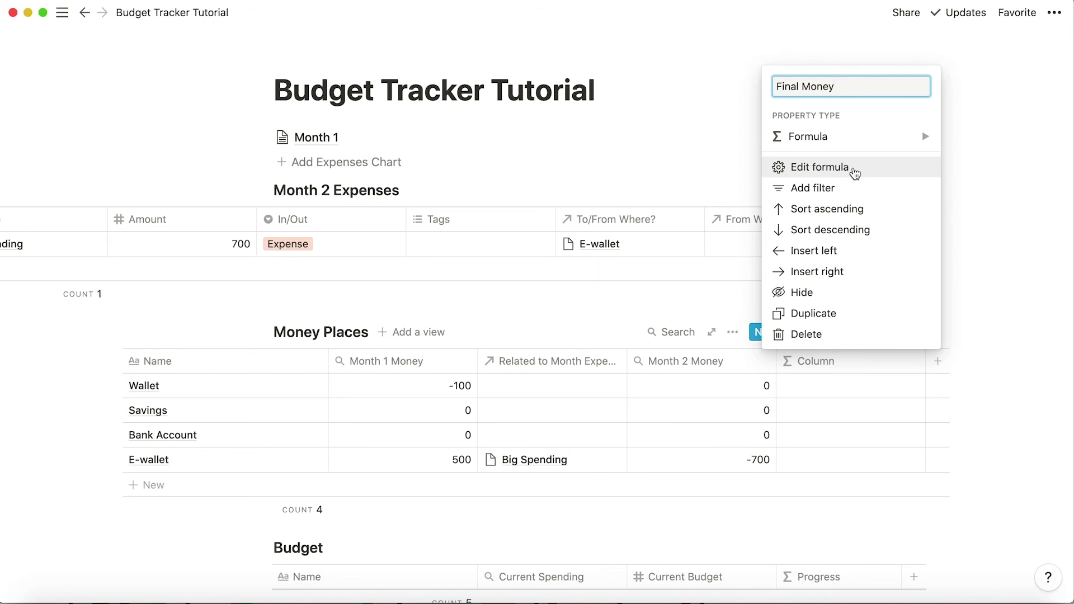
# - Set the Final Money formula to prop("Month 1 Money")+prop("Month 2 Money")
pyautogui.click(853, 170)
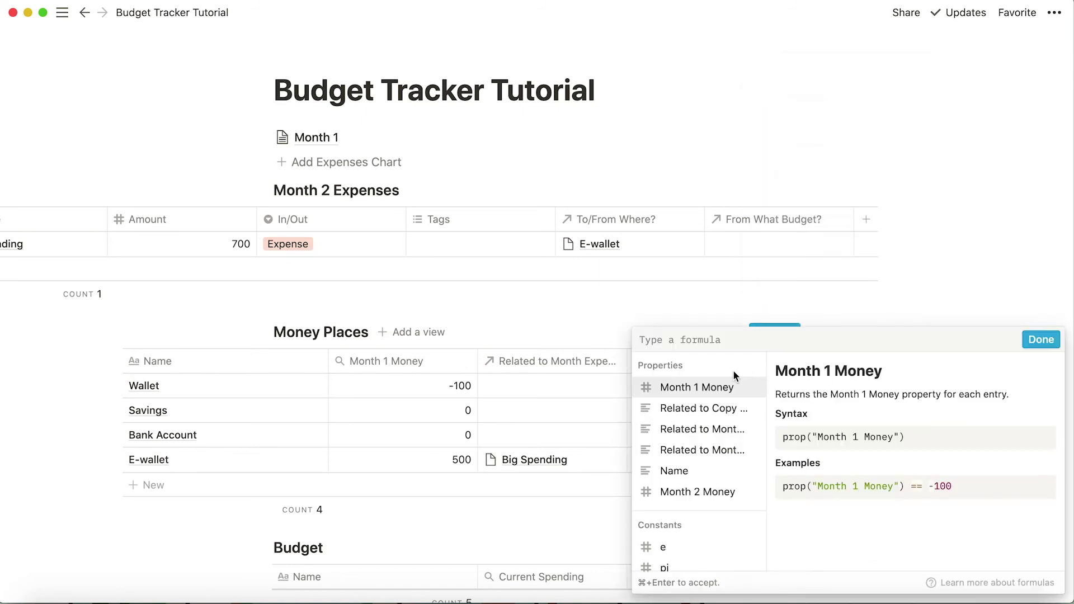
pyautogui.click(702, 387)
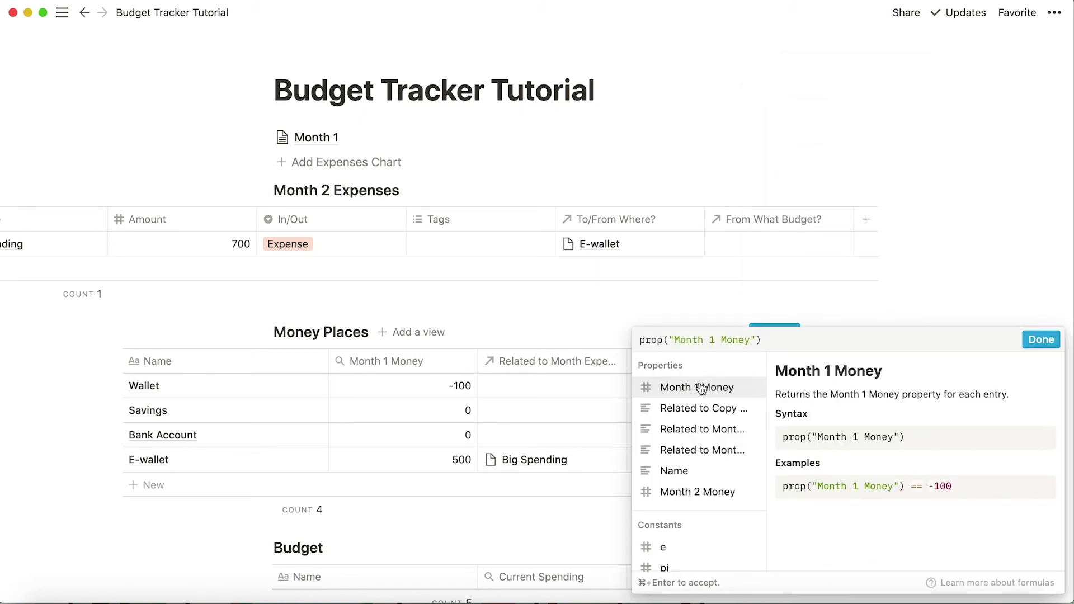
pyautogui.click(693, 492)
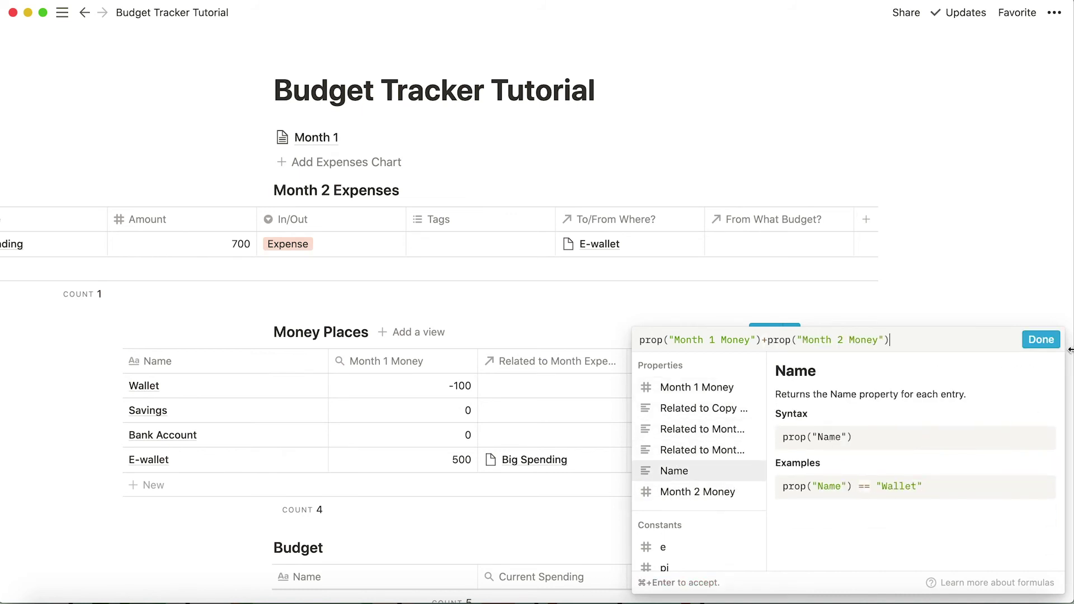
pyautogui.click(1040, 339)
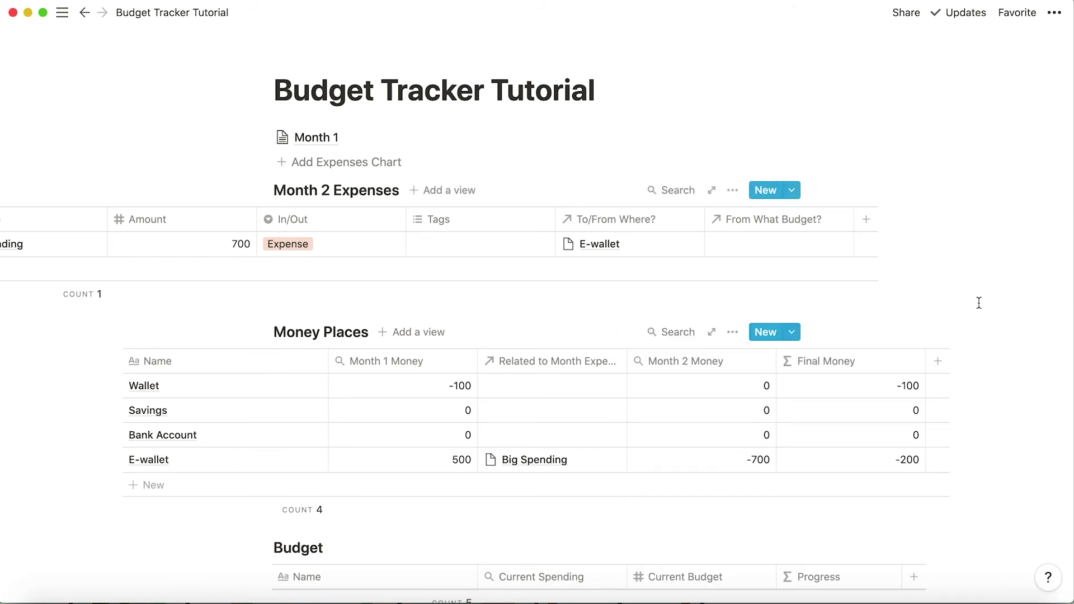
# - Hide the Month 1 Money, Related to Month Expenses and Month 2 Money columns in Money Places
pyautogui.click(414, 365)
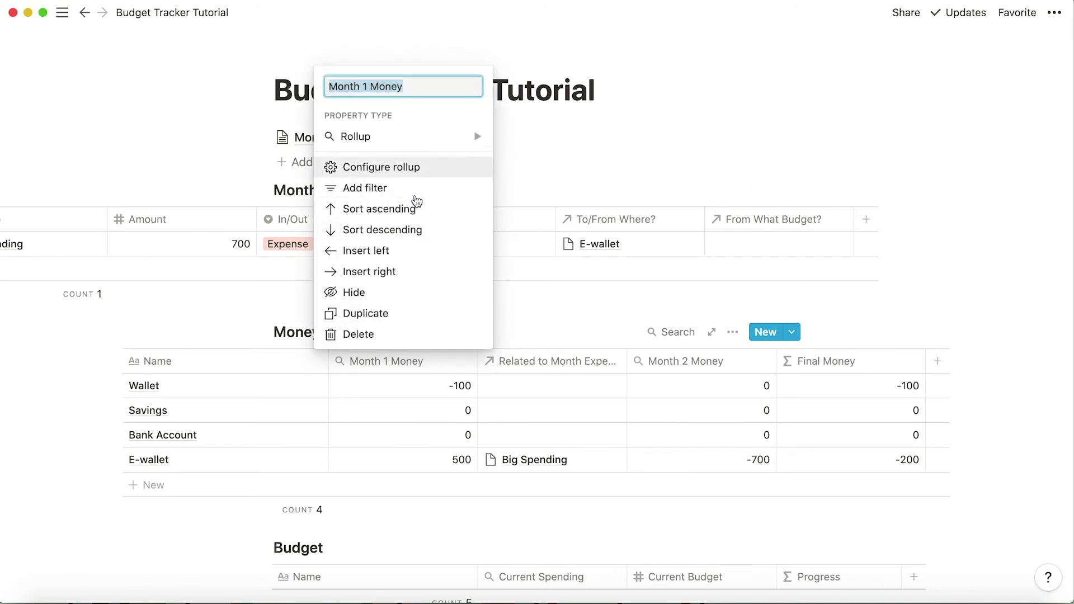
pyautogui.click(379, 302)
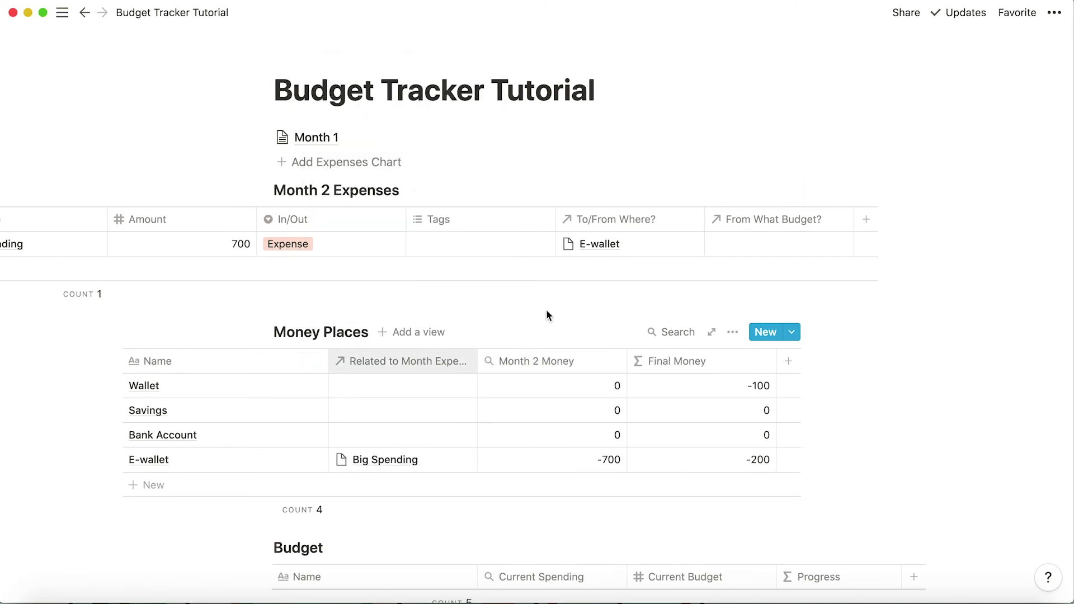
pyautogui.click(403, 361)
pyautogui.click(429, 311)
pyautogui.click(536, 373)
pyautogui.click(542, 300)
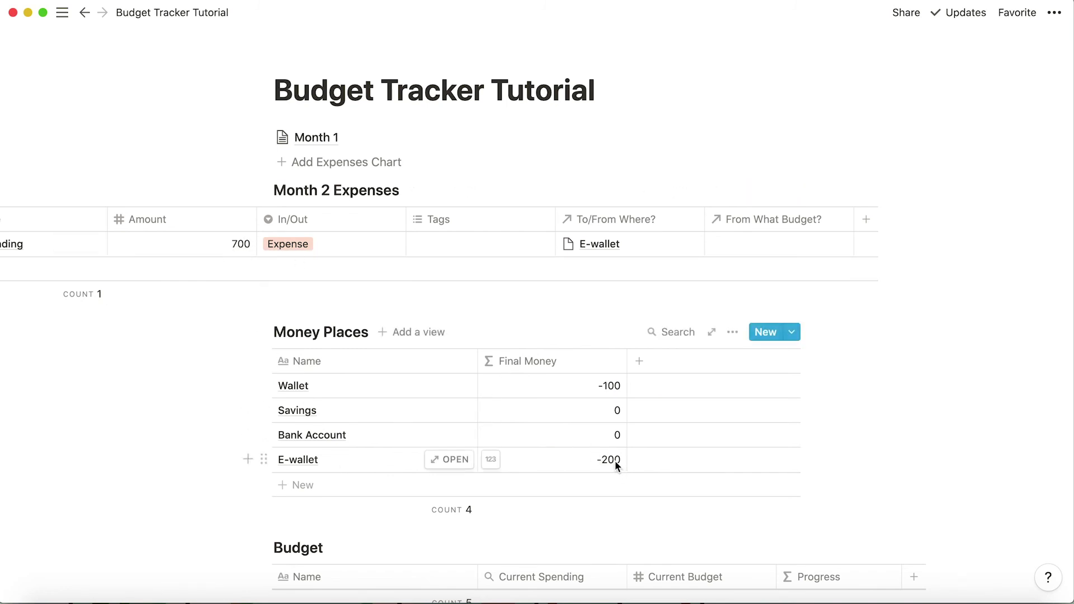
# - Open the Final Money formula, try appending another plus sign after Month 2 Money, and remove it
pyautogui.click(568, 360)
pyautogui.click(568, 361)
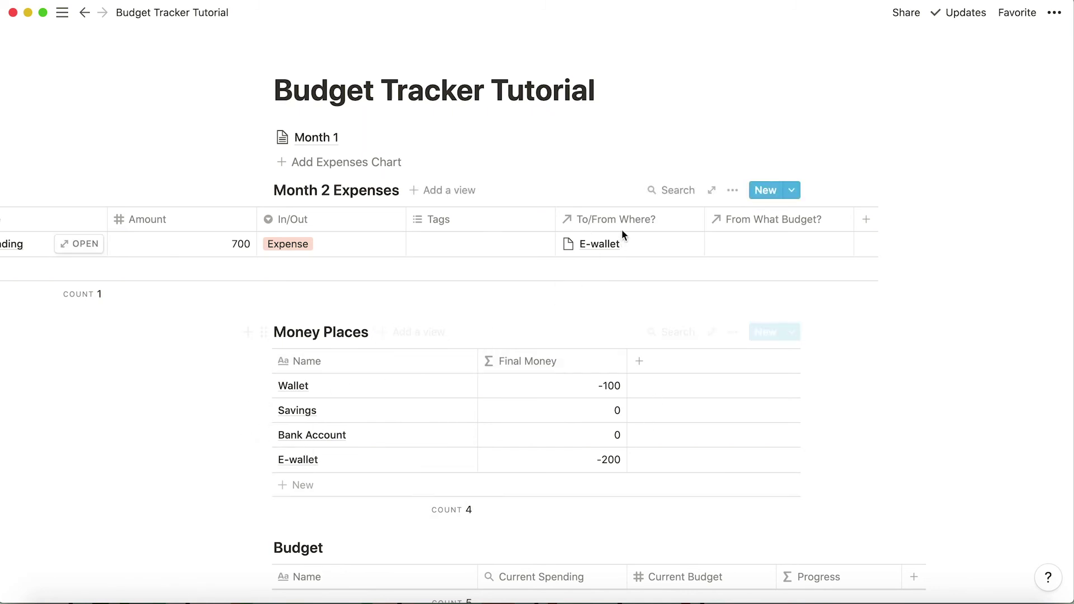
pyautogui.click(513, 363)
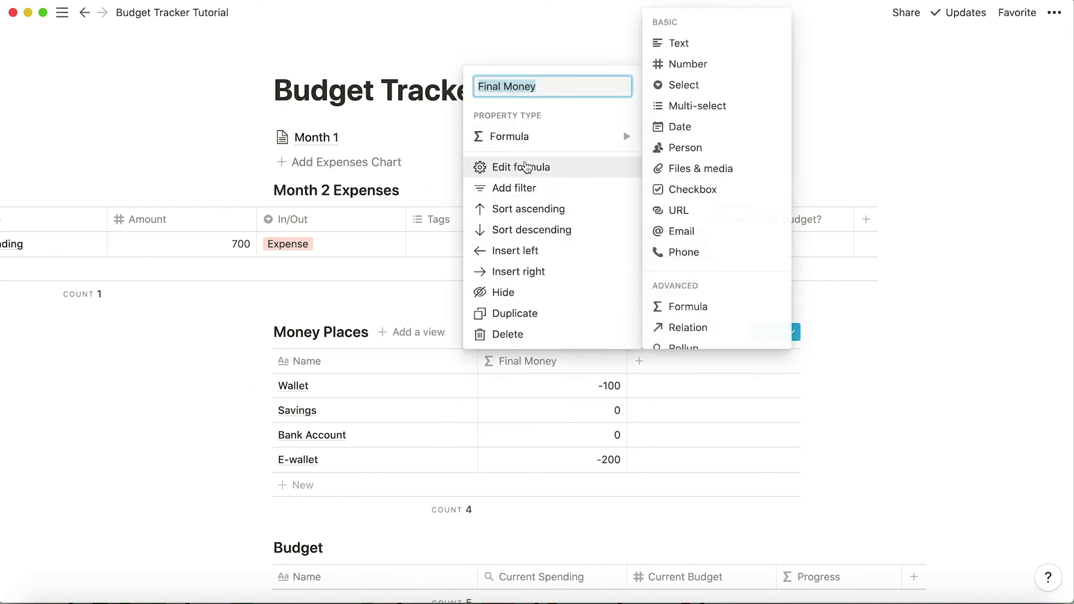
pyautogui.click(520, 167)
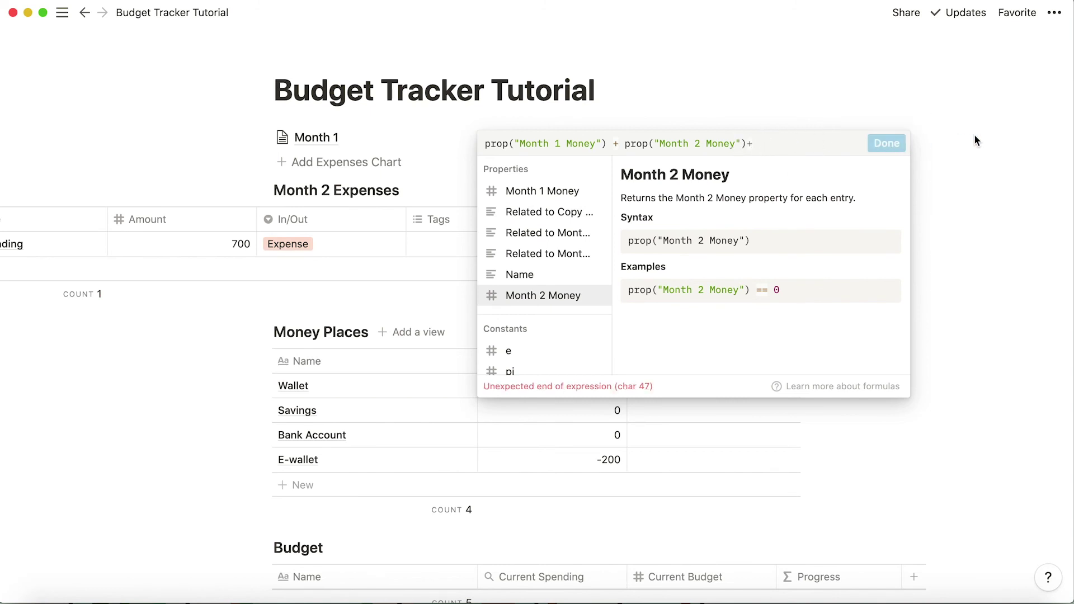
pyautogui.press('BackSpace')
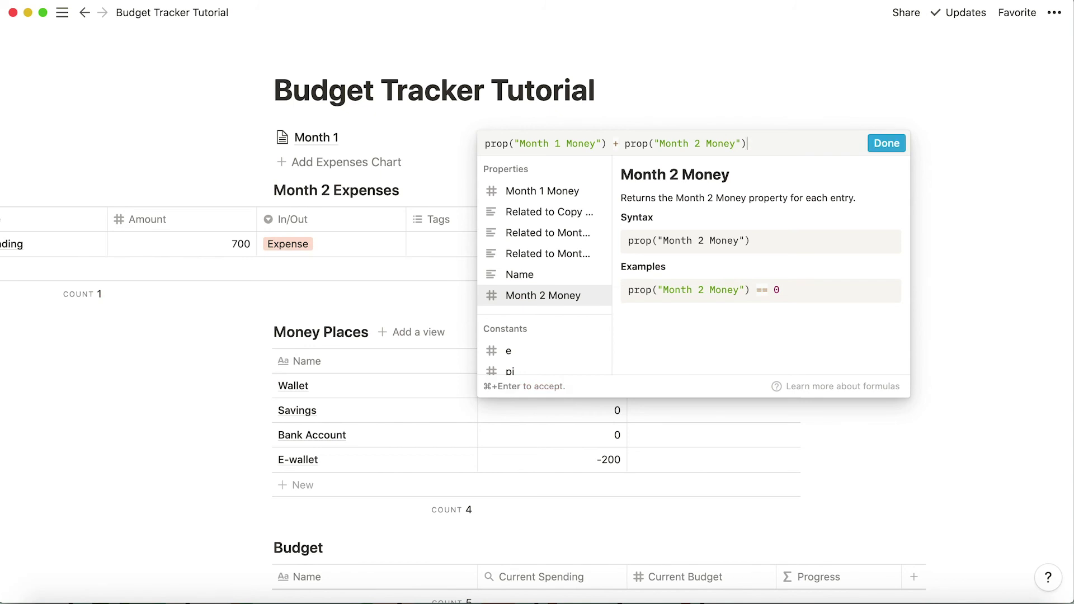
# - Close the Final Money formula and review the Month 2 Expenses, Money Places and Budget tables
pyautogui.click(886, 143)
pyautogui.scroll(-5, 751, 492)
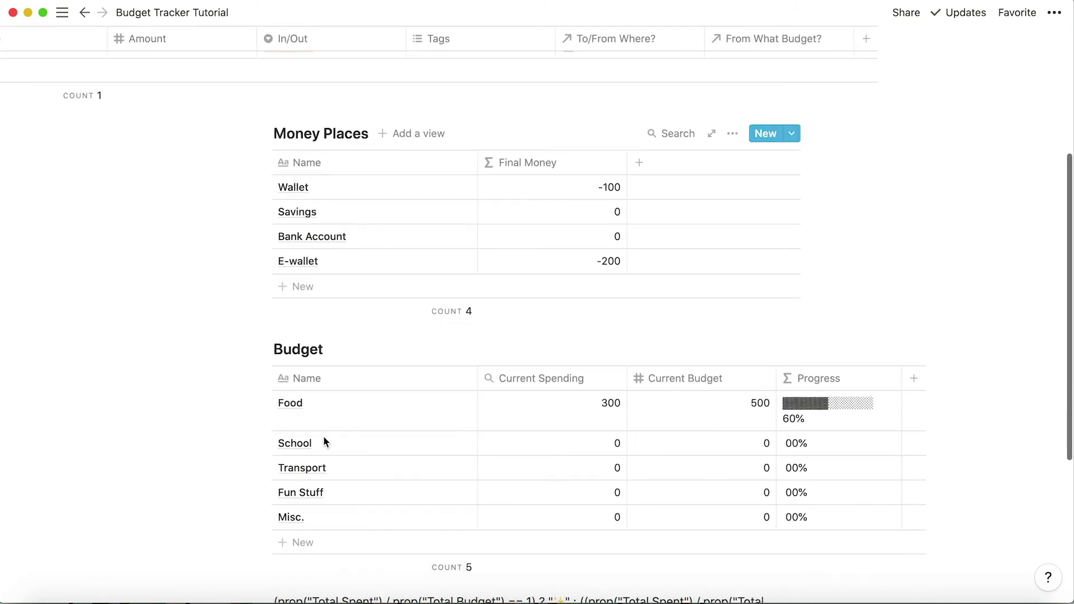
pyautogui.scroll(4, 373, 303)
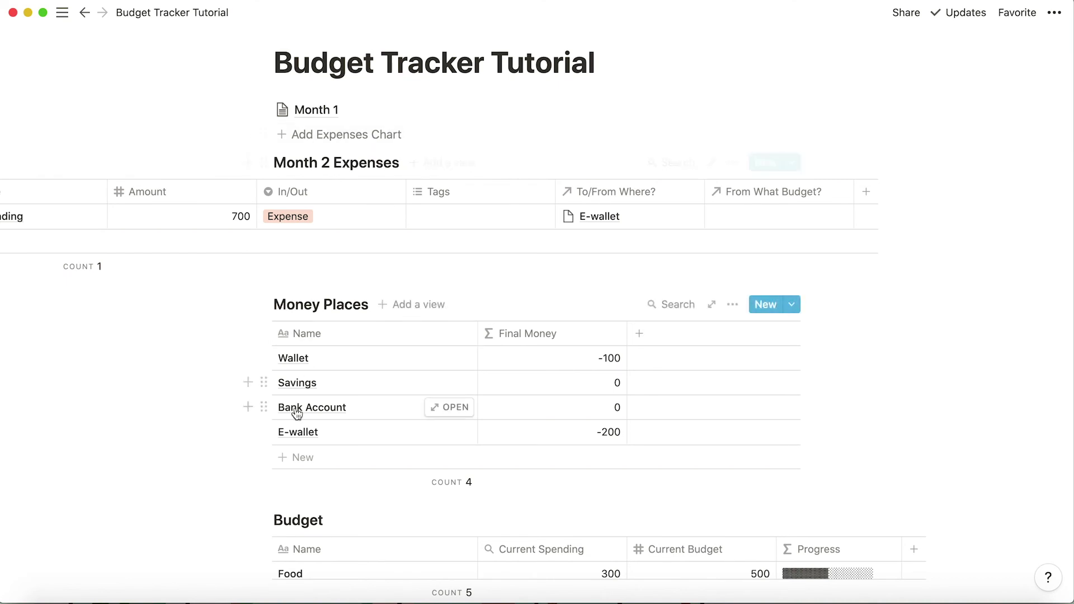
pyautogui.scroll(-5, 436, 492)
pyautogui.scroll(5, 444, 304)
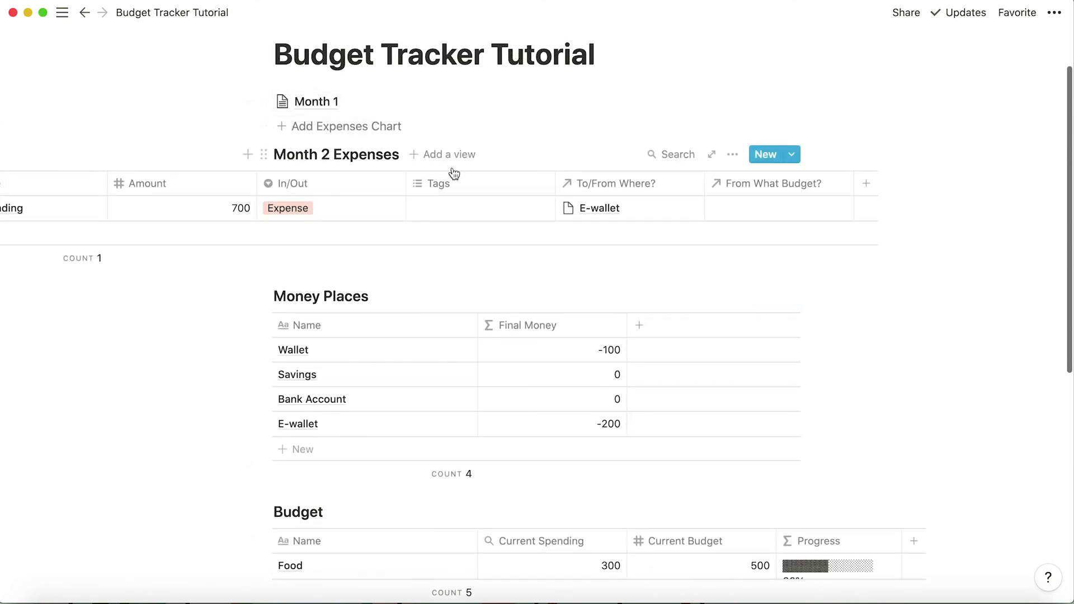
pyautogui.scroll(-8, 518, 167)
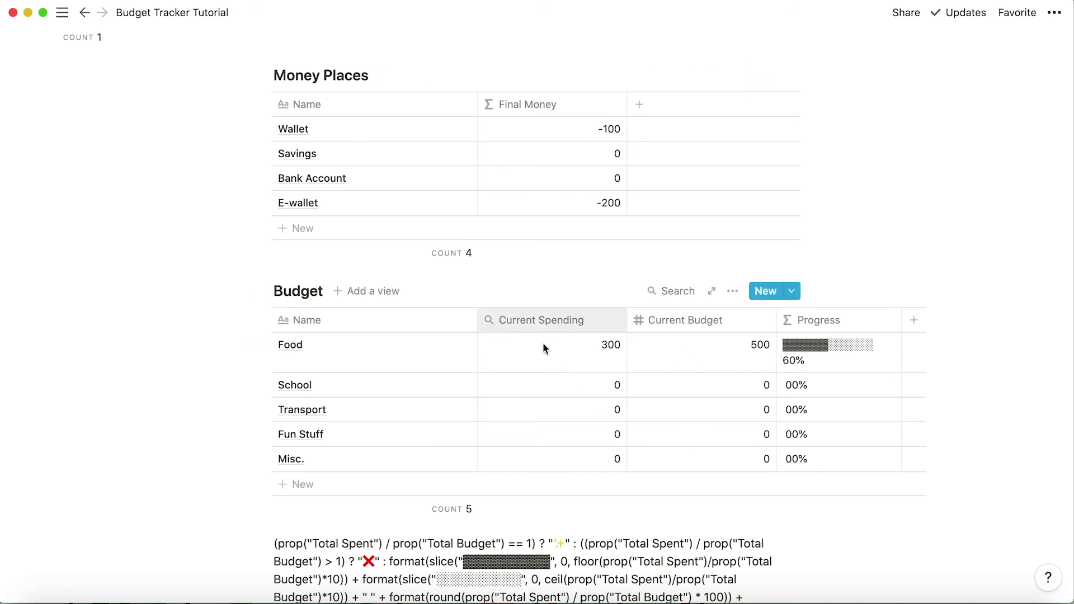
pyautogui.scroll(5, 513, 334)
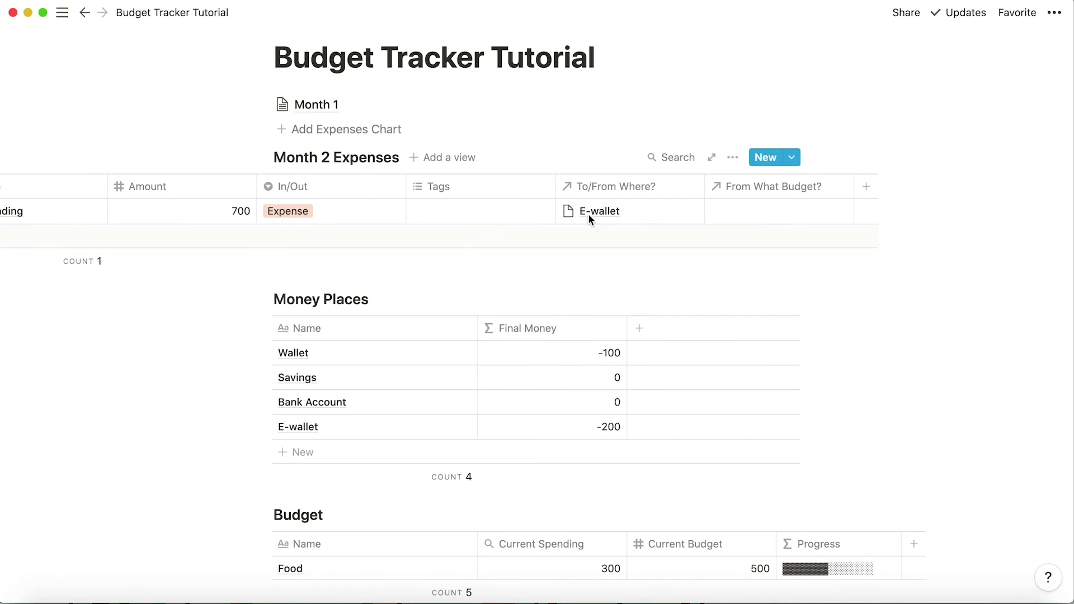
pyautogui.scroll(-6, 655, 341)
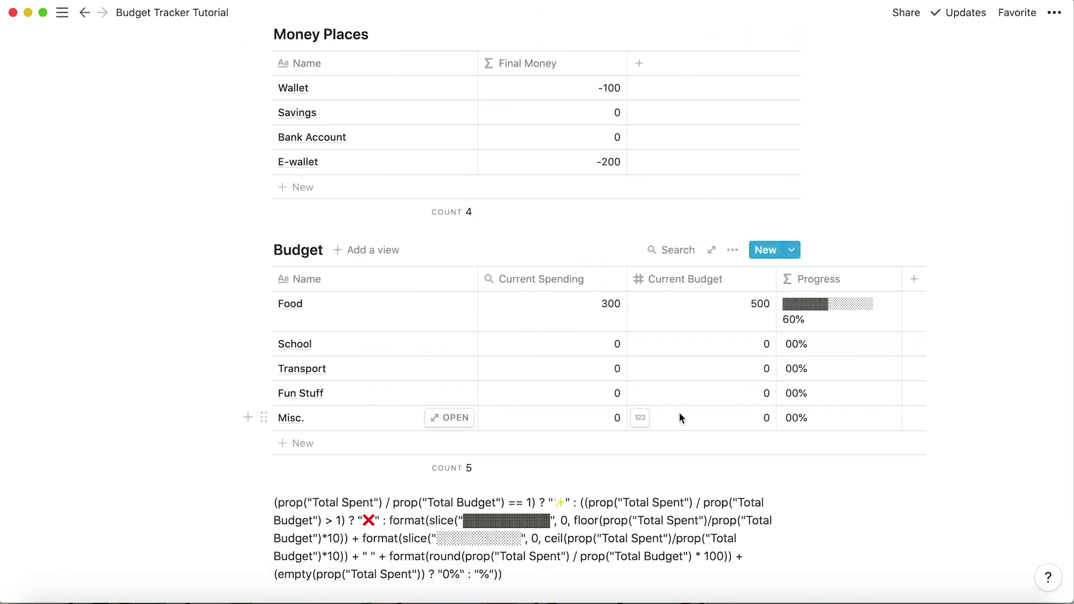
pyautogui.scroll(-2, 679, 417)
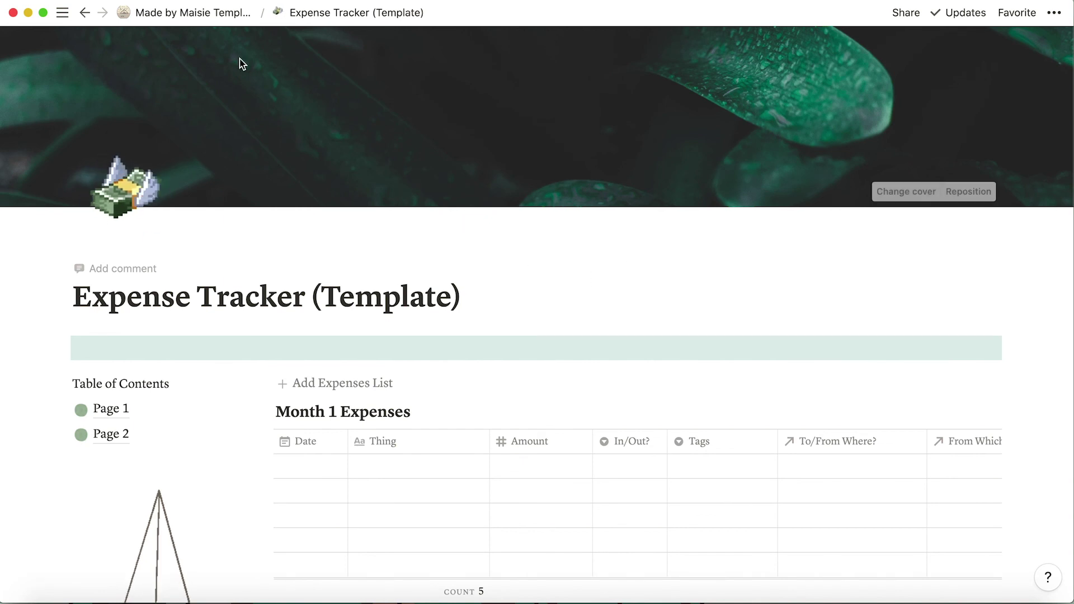
# - Open the parent templates page and look through its Templates and Tutorial Recaps sections
pyautogui.click(233, 12)
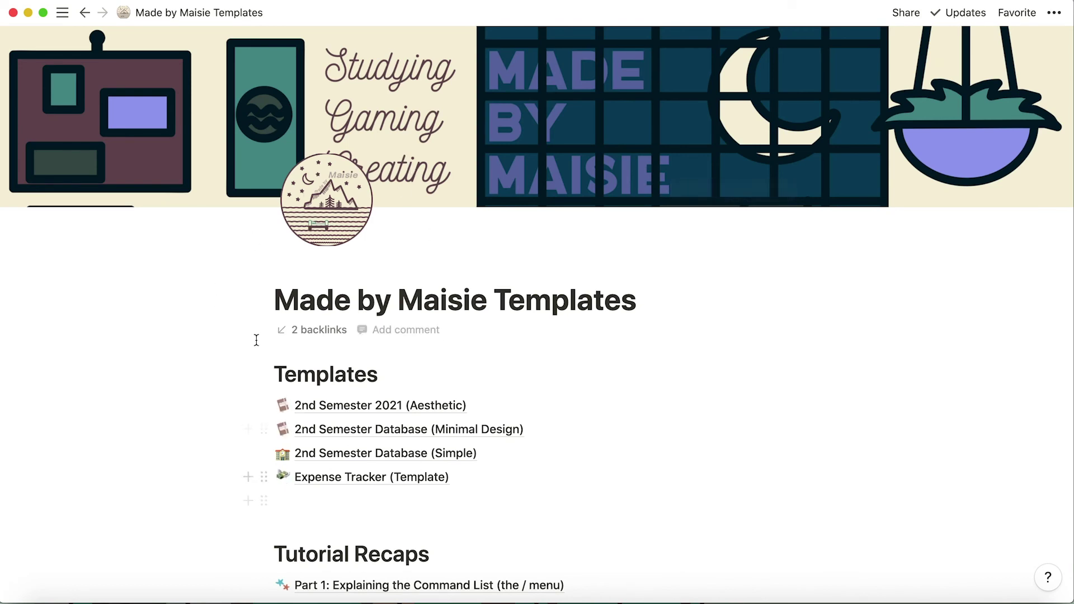
pyautogui.scroll(-5, 476, 414)
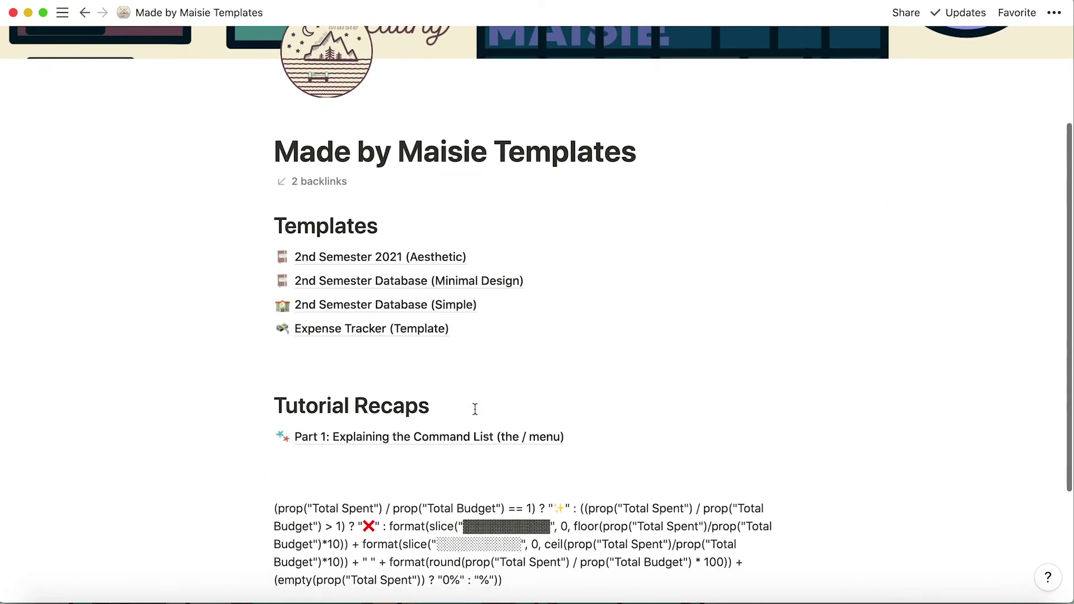
pyautogui.scroll(-2, 432, 411)
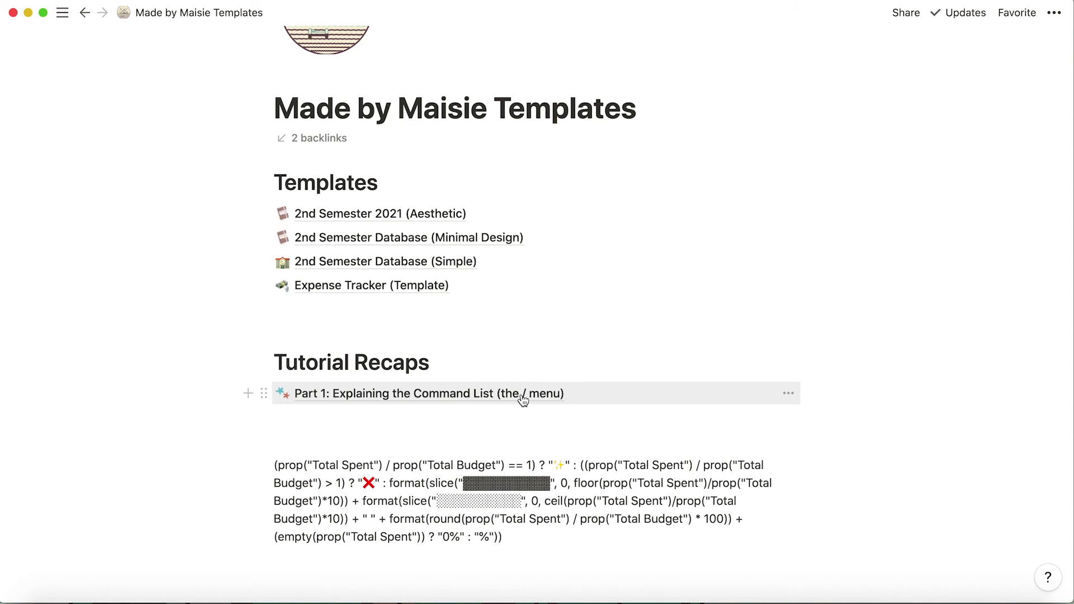
# - Open the Expense Tracker (Template) page and look through its Month 1 Expenses, Money Places and Month 1 Budget tables
pyautogui.click(441, 286)
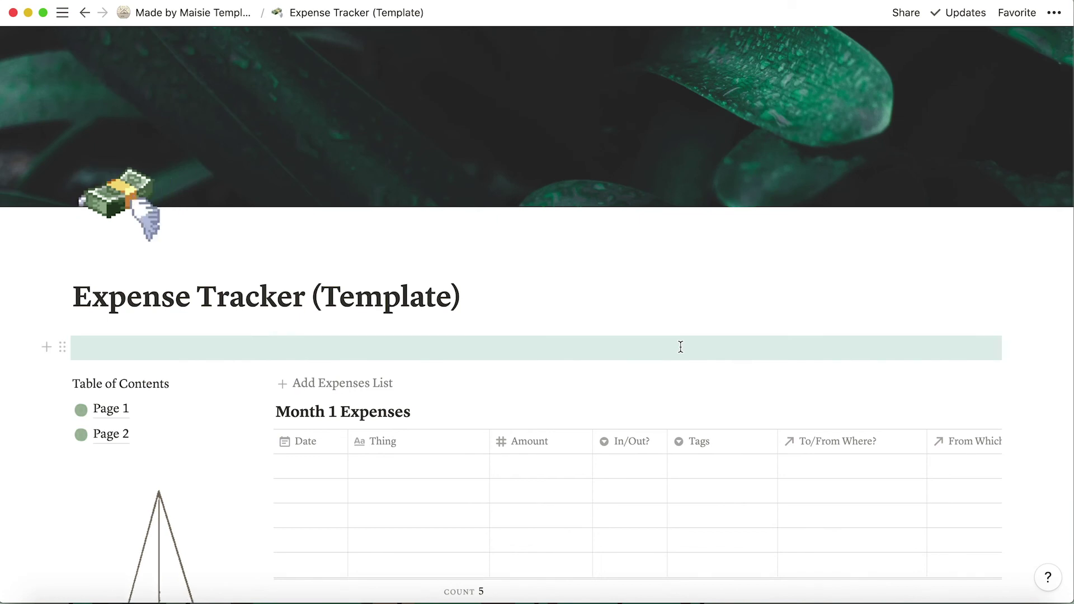
pyautogui.scroll(-5, 557, 285)
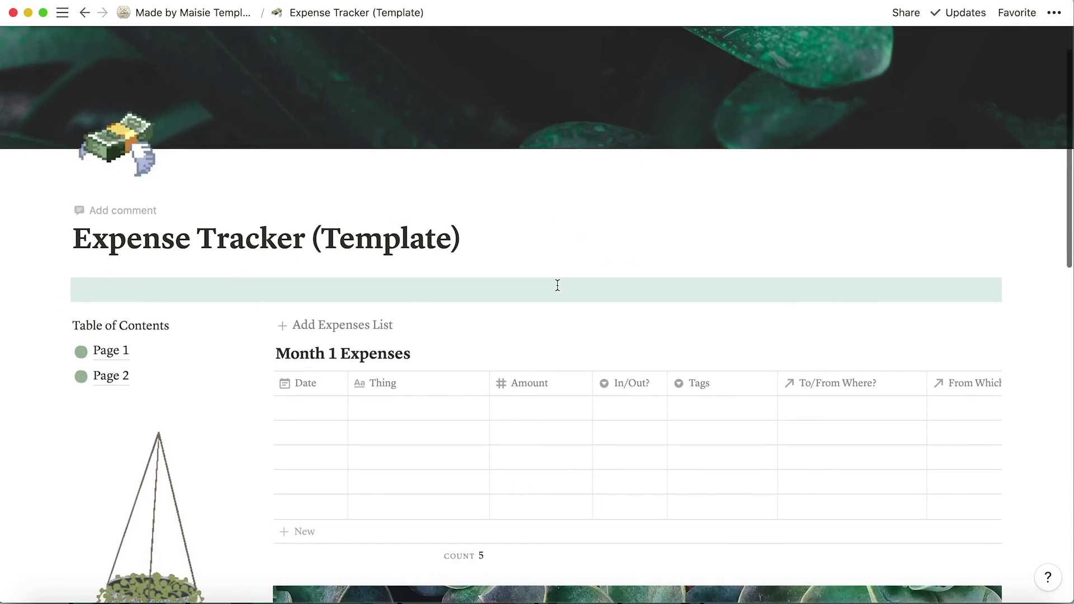
pyautogui.scroll(-2, 557, 285)
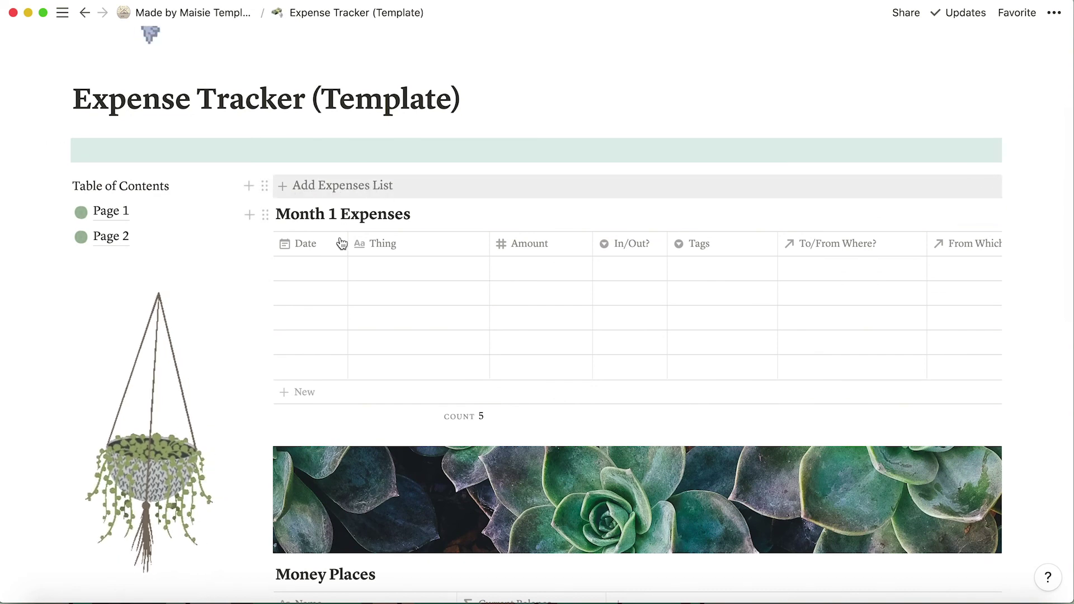
pyautogui.scroll(-20, 340, 242)
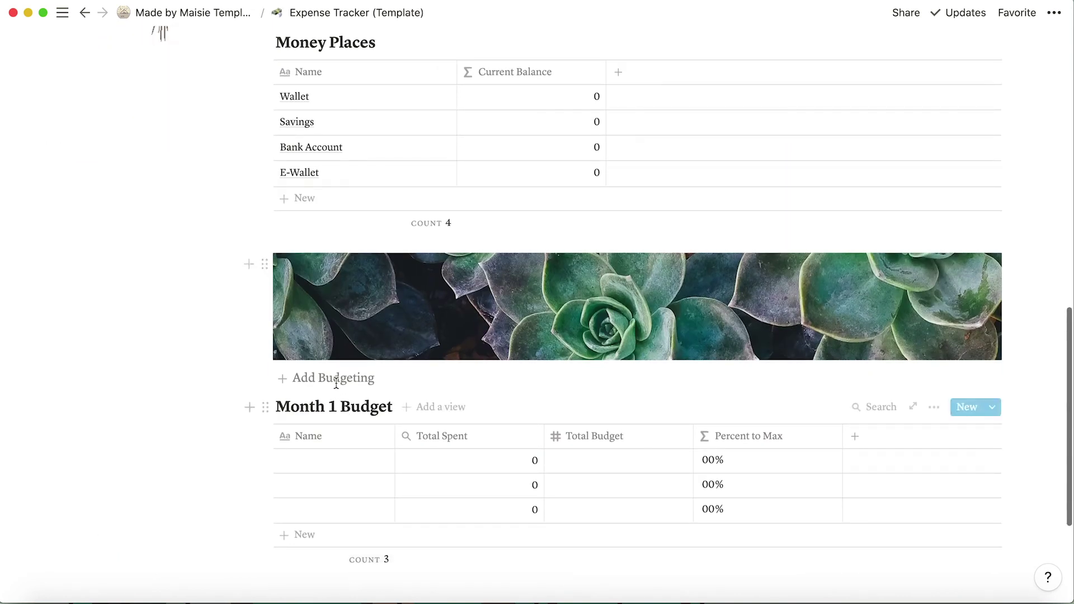
pyautogui.scroll(-5, 390, 453)
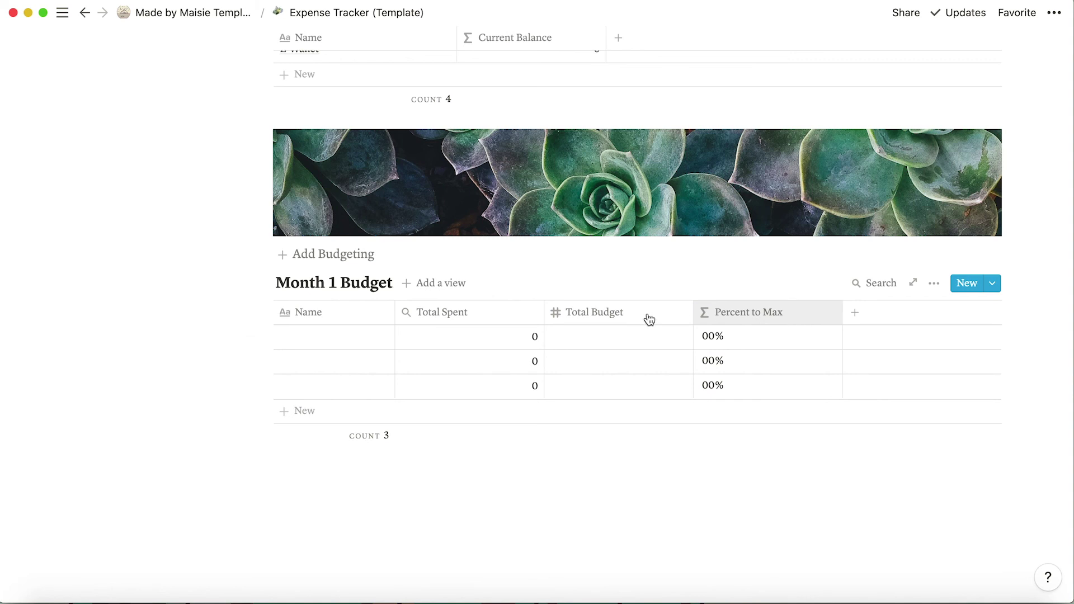
# - Inspect the Percent to Max formula in the Month 1 Budget table and close it
pyautogui.click(750, 335)
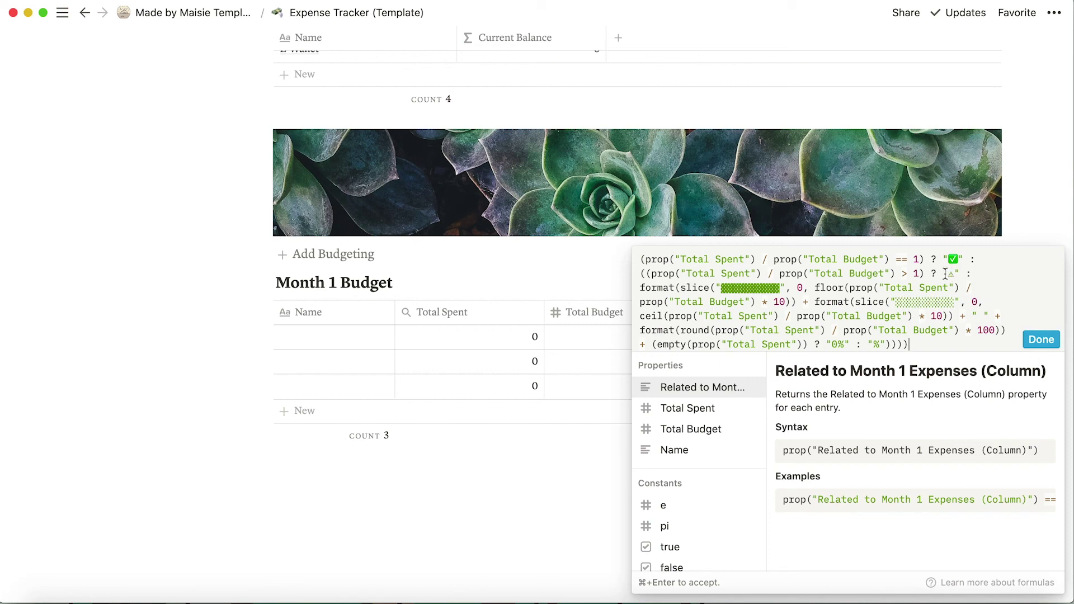
pyautogui.click(1034, 341)
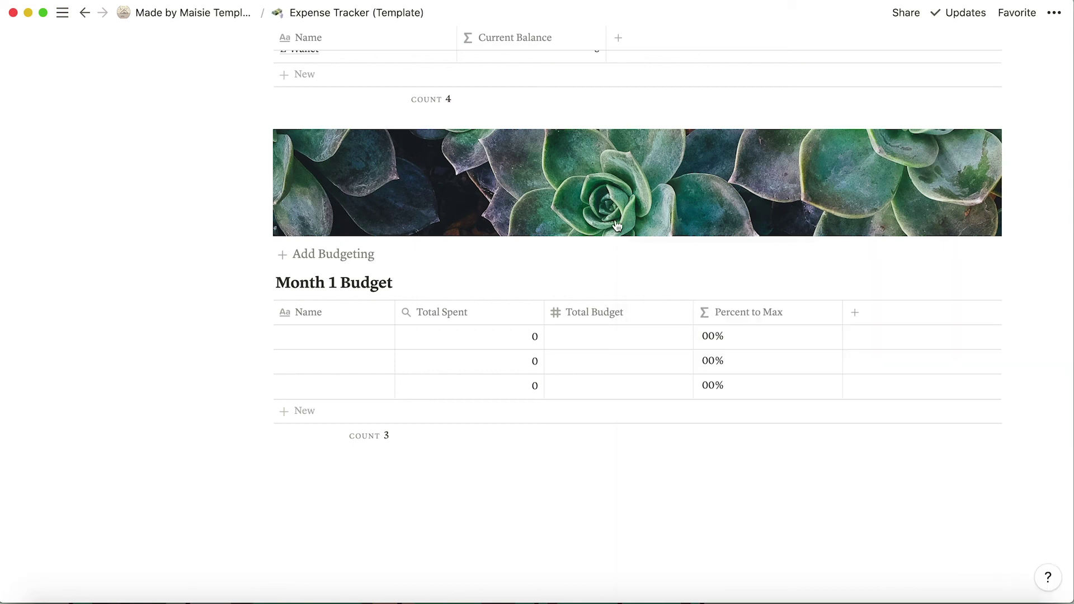
pyautogui.scroll(15, 458, 152)
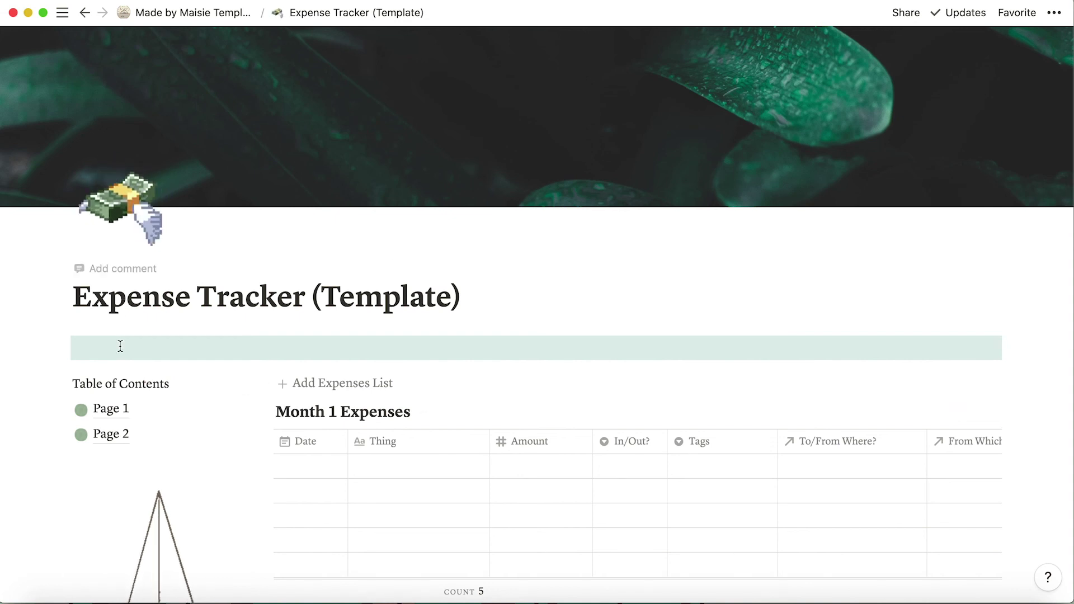
# - View the text and background color options for the colored banner block beneath the page title, then dismiss them
pyautogui.click(67, 347)
pyautogui.click(65, 347)
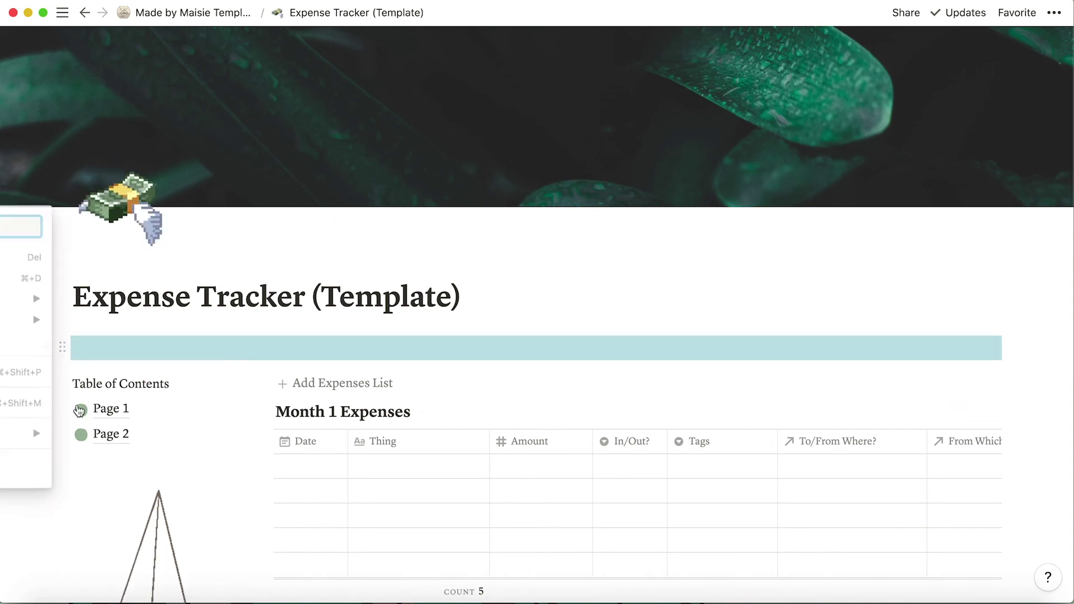
pyautogui.moveTo(109, 437)
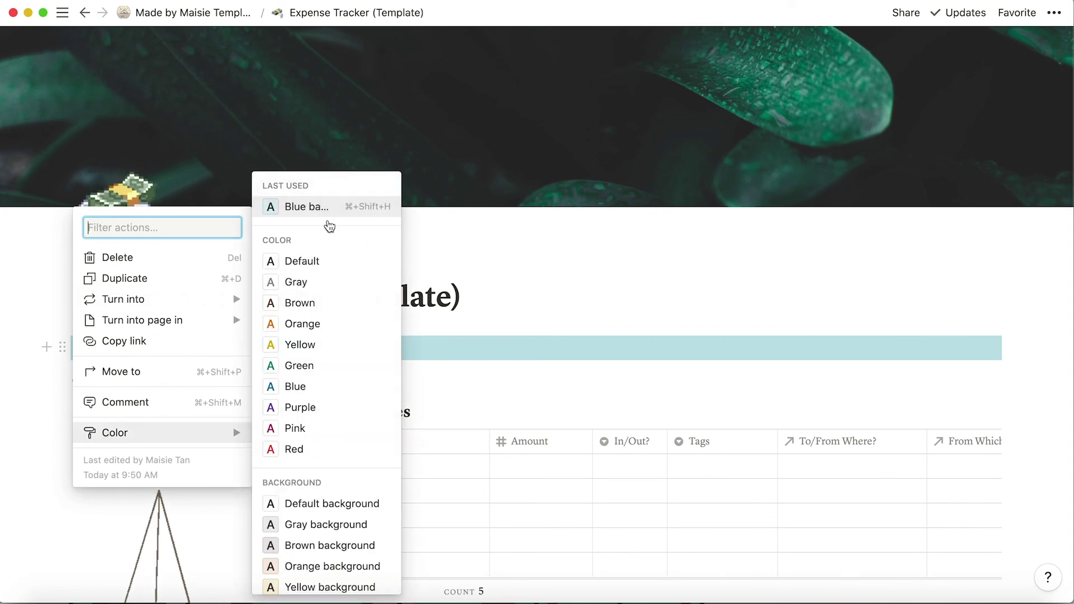
pyautogui.scroll(-2, 347, 522)
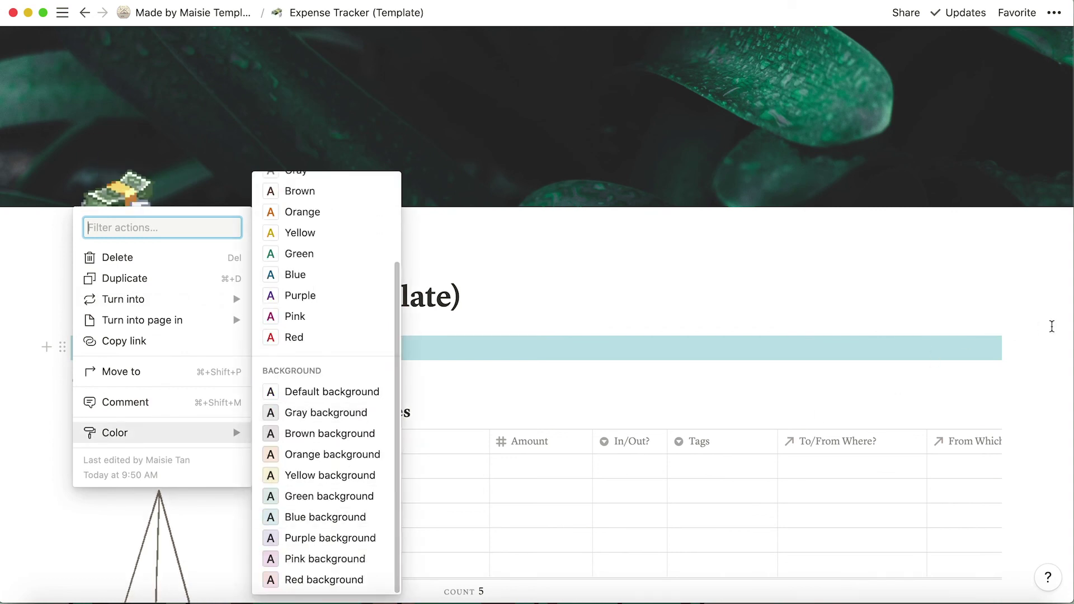
pyautogui.click(1038, 357)
pyautogui.click(1026, 355)
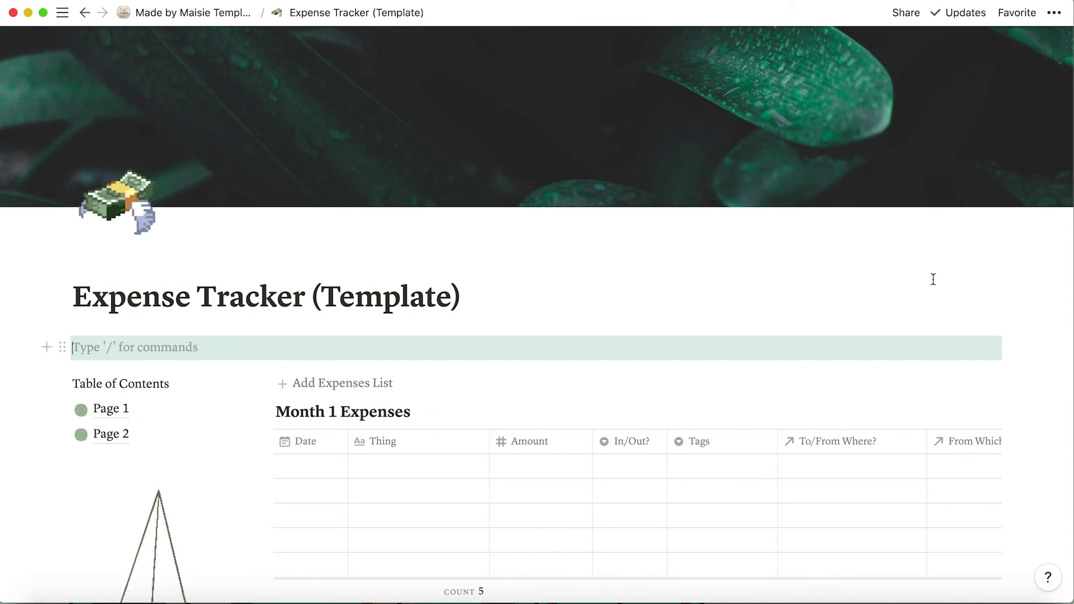
pyautogui.press('Escape')
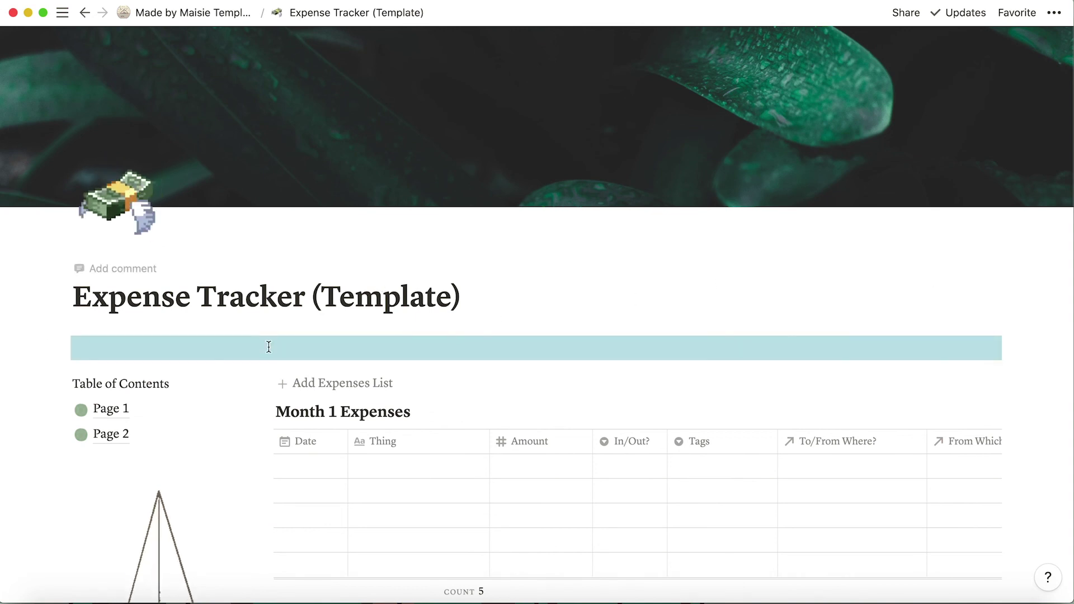
# - Inspect the Current Balance formula in the Money Places table and close it
pyautogui.scroll(-3, 155, 441)
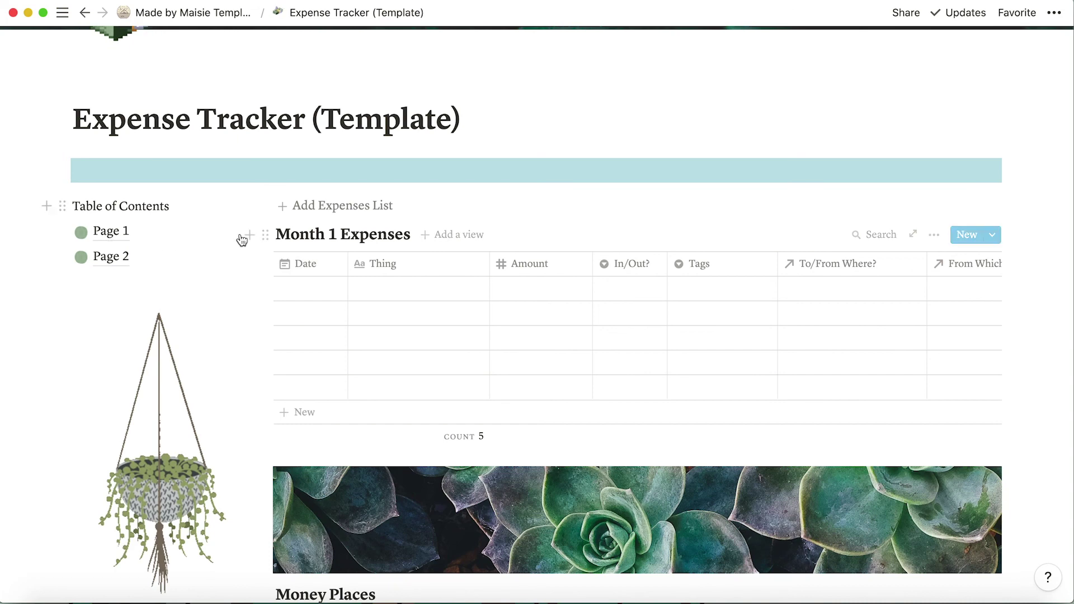
pyautogui.scroll(-4, 310, 332)
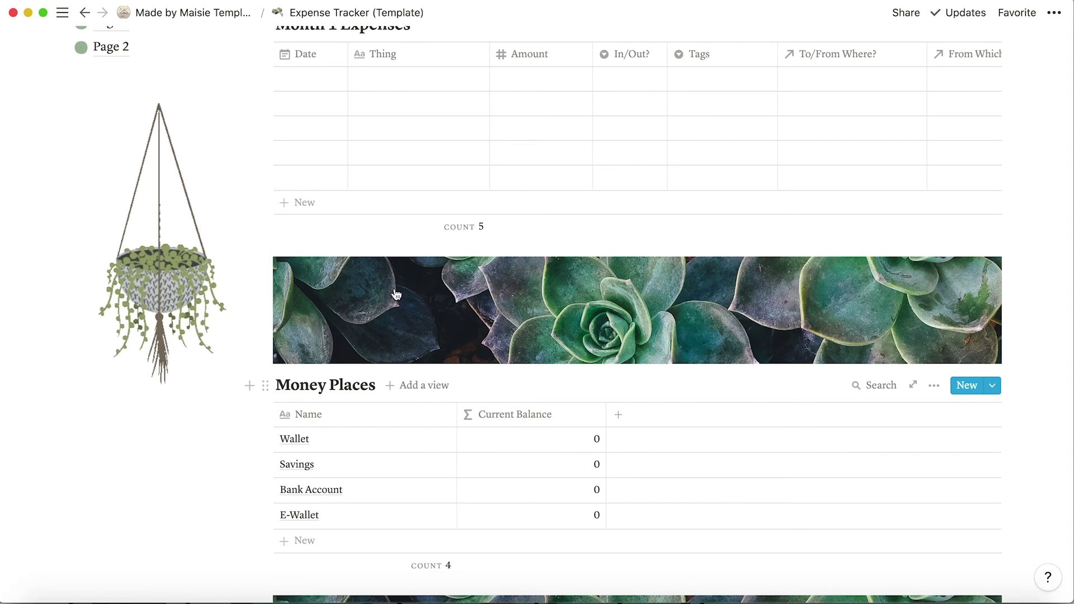
pyautogui.scroll(1, 783, 113)
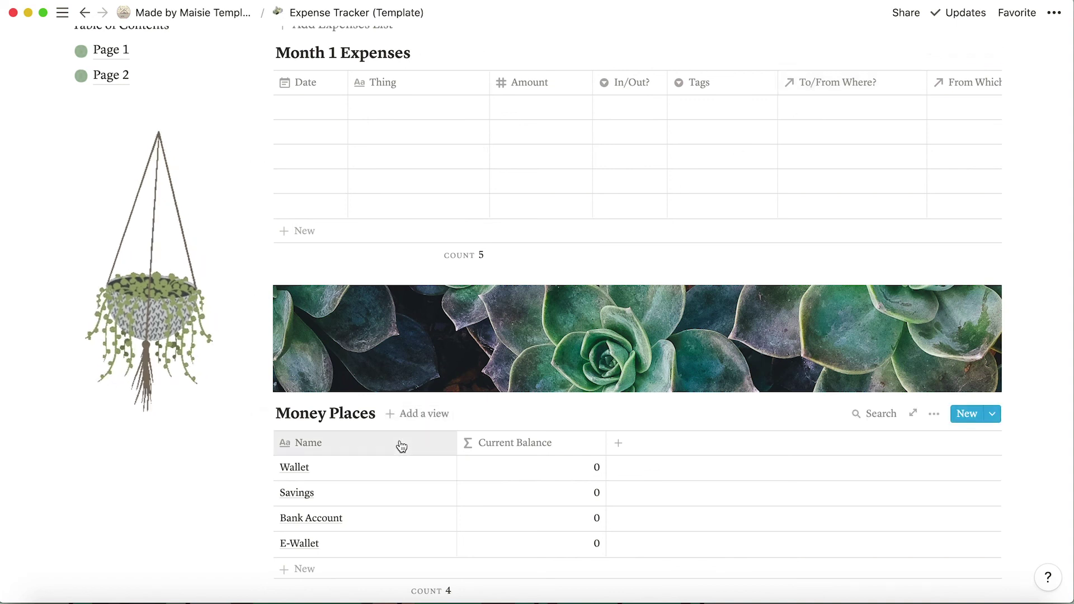
pyautogui.click(477, 449)
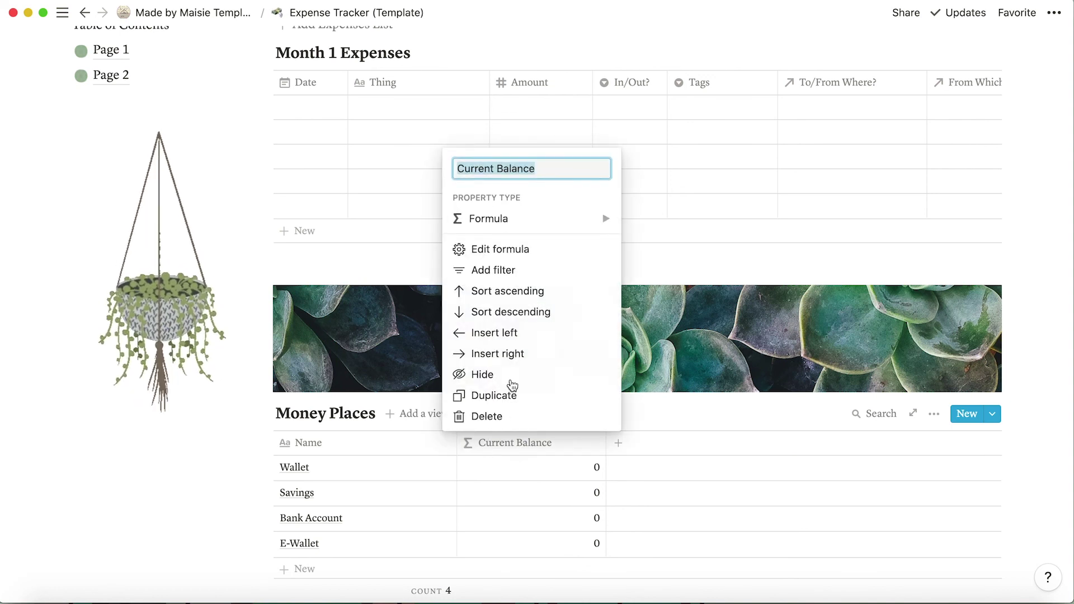
pyautogui.click(517, 250)
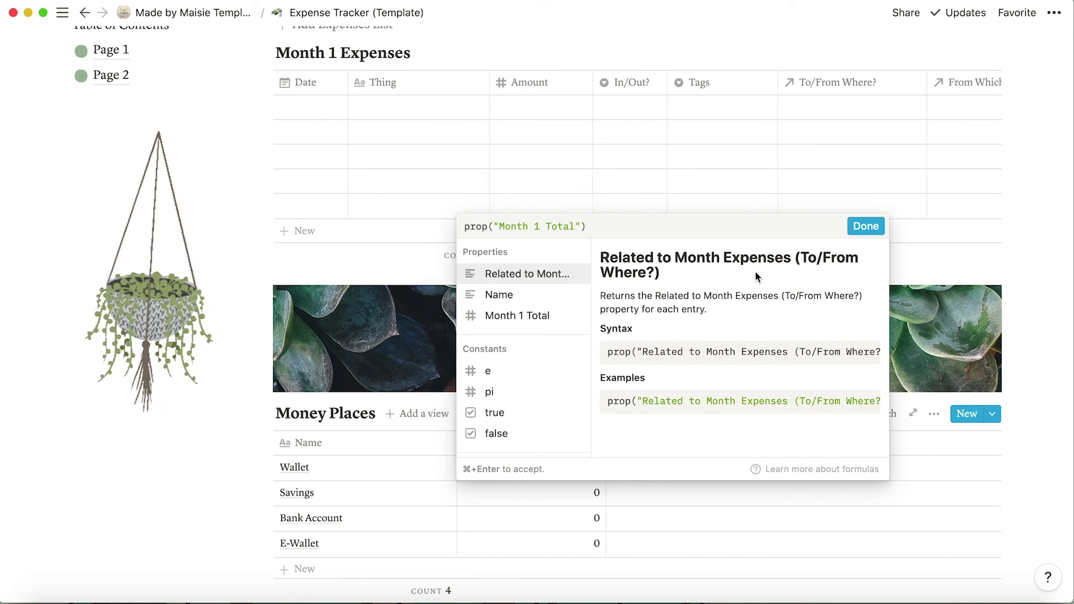
pyautogui.click(1057, 452)
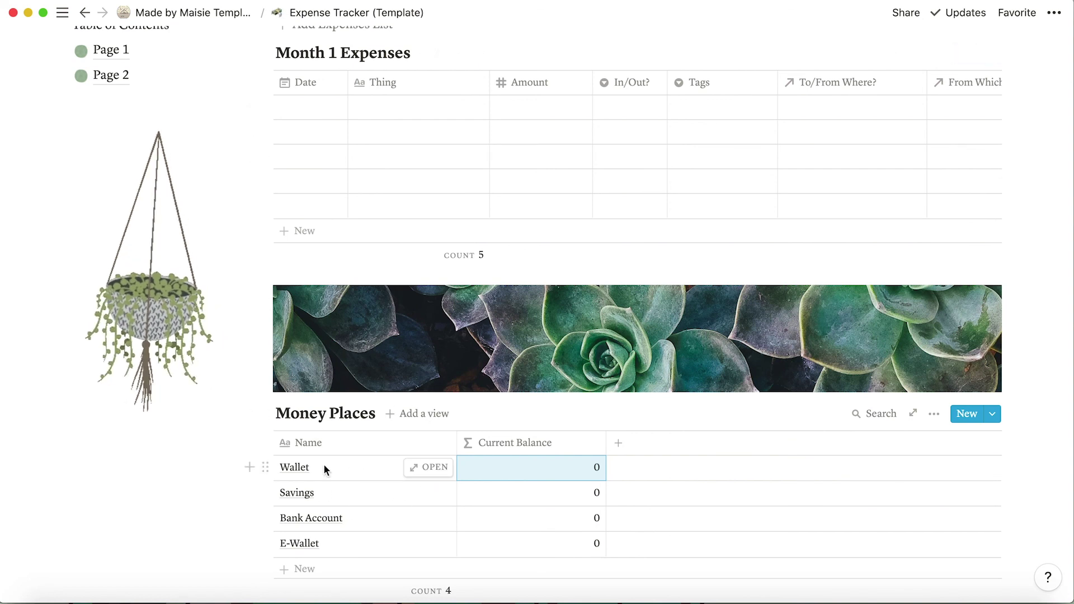
# - Examine the relation columns of Month 1 Expenses alongside the Money Places and Month 1 Budget tables
pyautogui.hscroll(3, 783, 127)
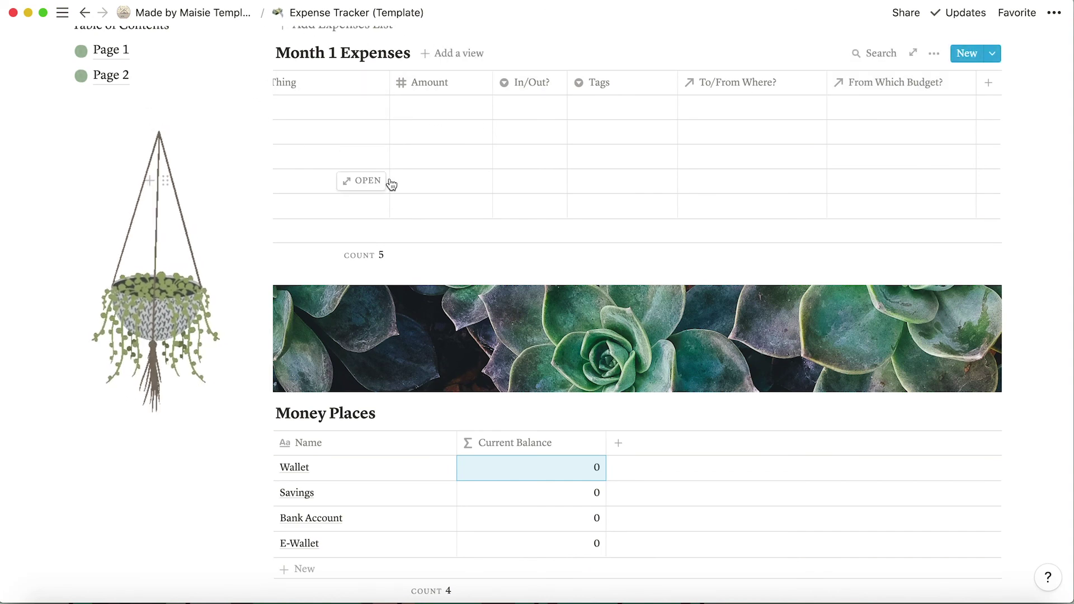
pyautogui.scroll(-4, 390, 185)
pyautogui.scroll(3, 391, 184)
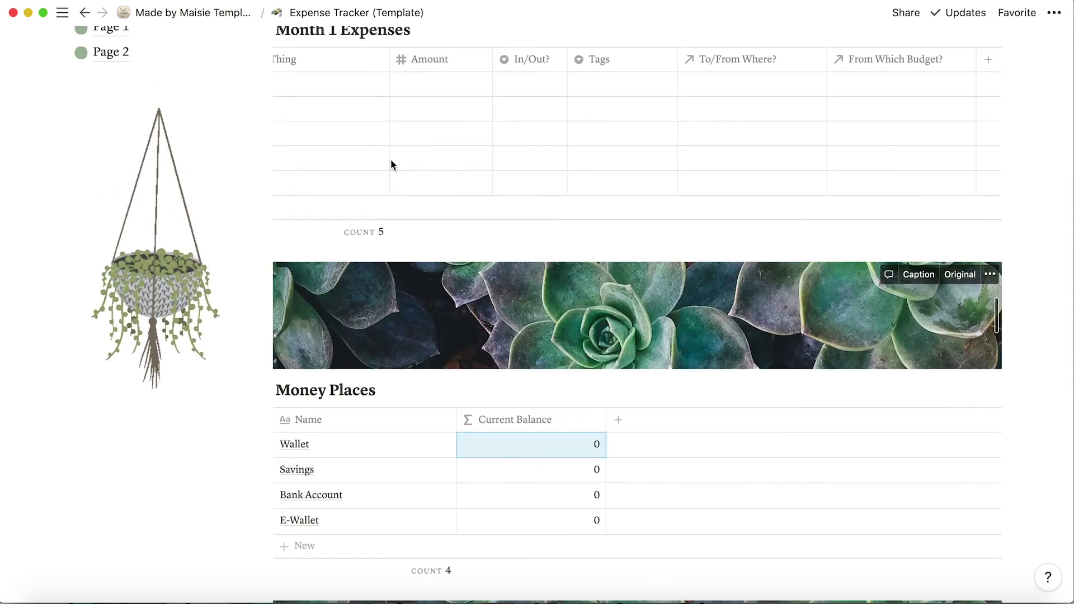
pyautogui.scroll(-5, 352, 235)
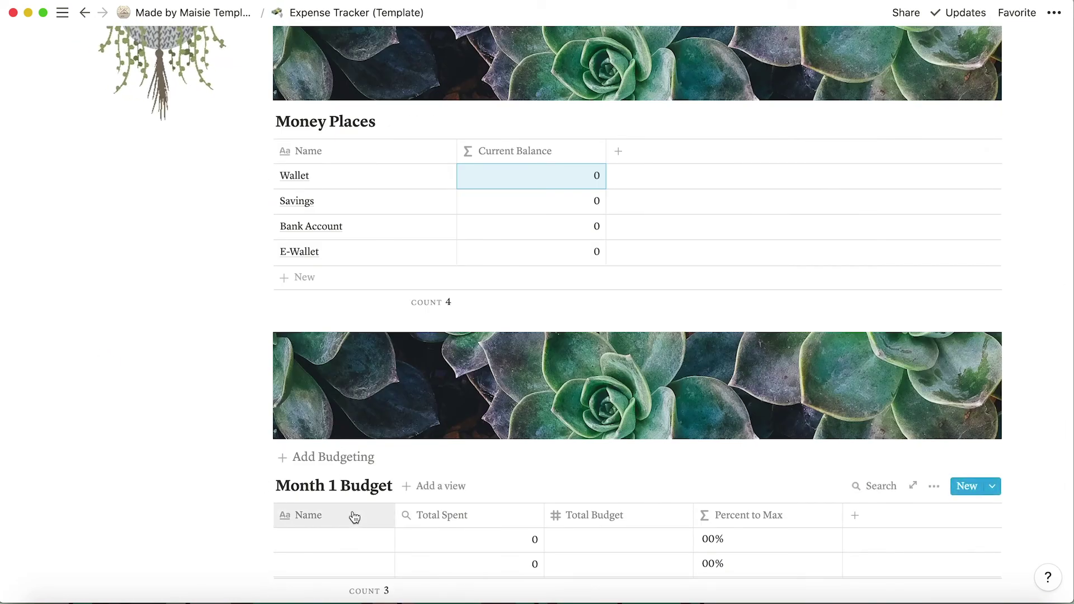
pyautogui.scroll(6, 422, 319)
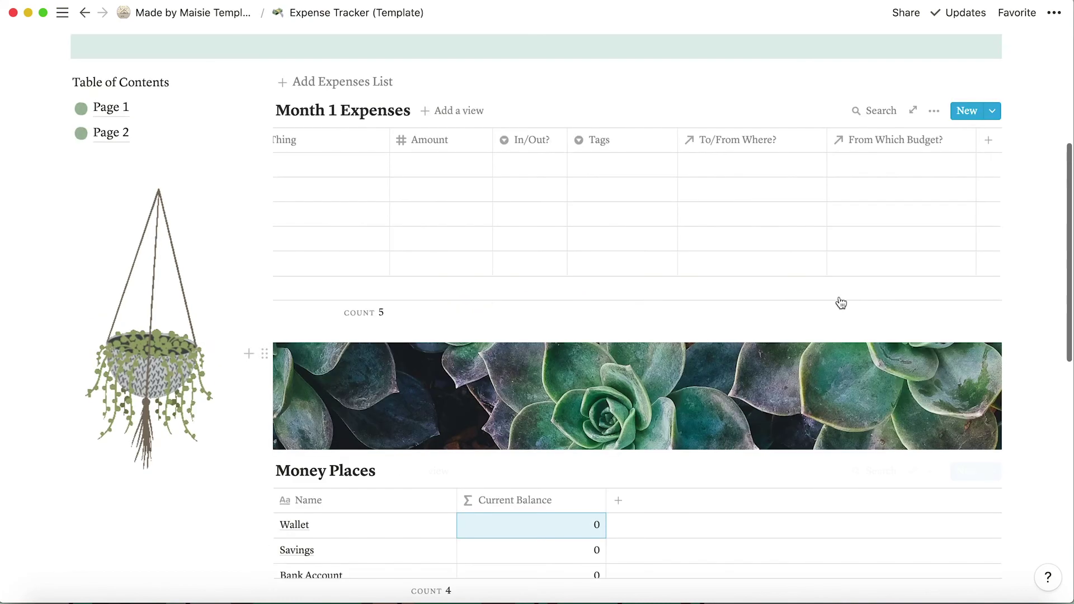
pyautogui.scroll(2, 840, 303)
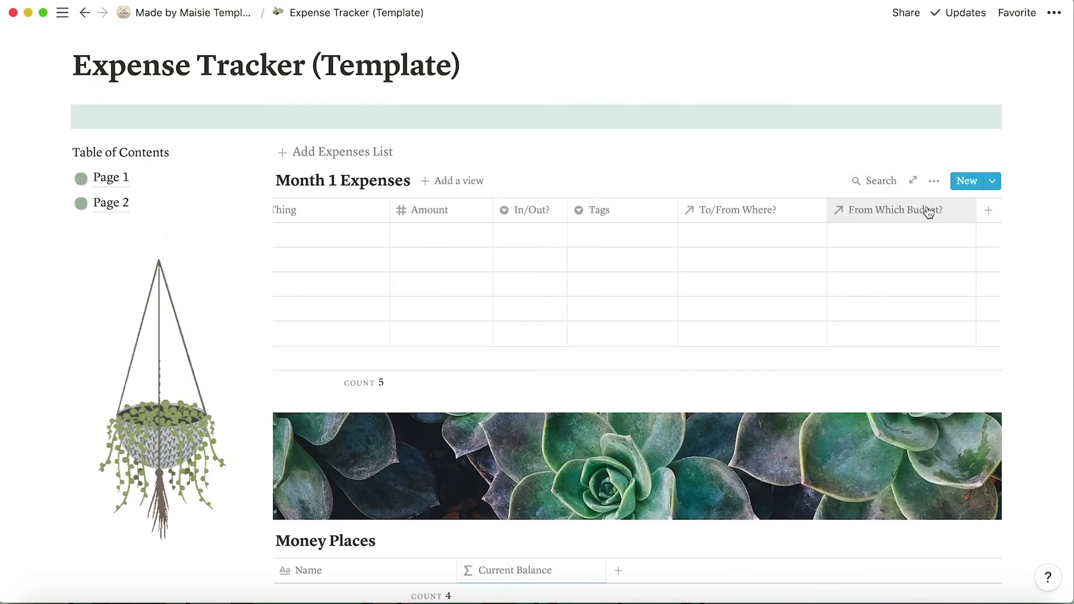
pyautogui.scroll(-10, 628, 330)
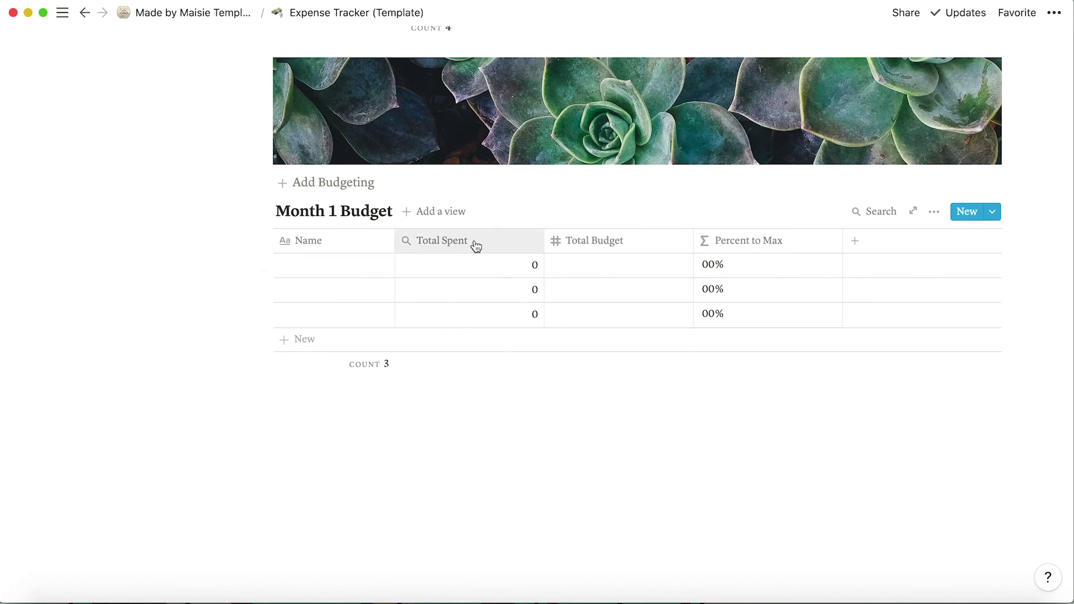
# - View the property options of the Total Spent rollup column in the Month 1 Budget table, then dismiss them
pyautogui.click(413, 246)
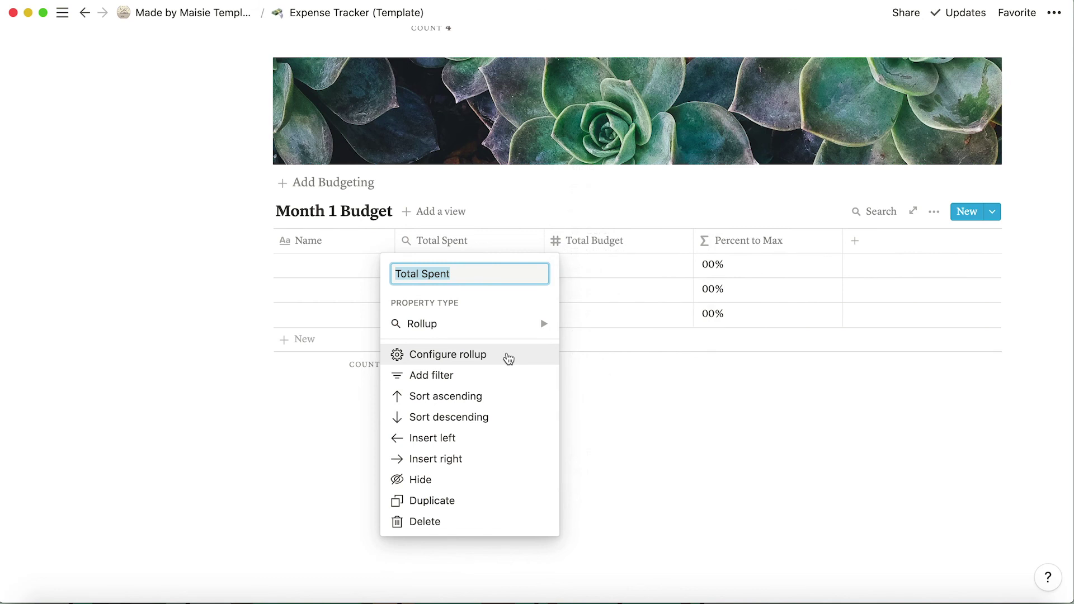
pyautogui.press('Escape')
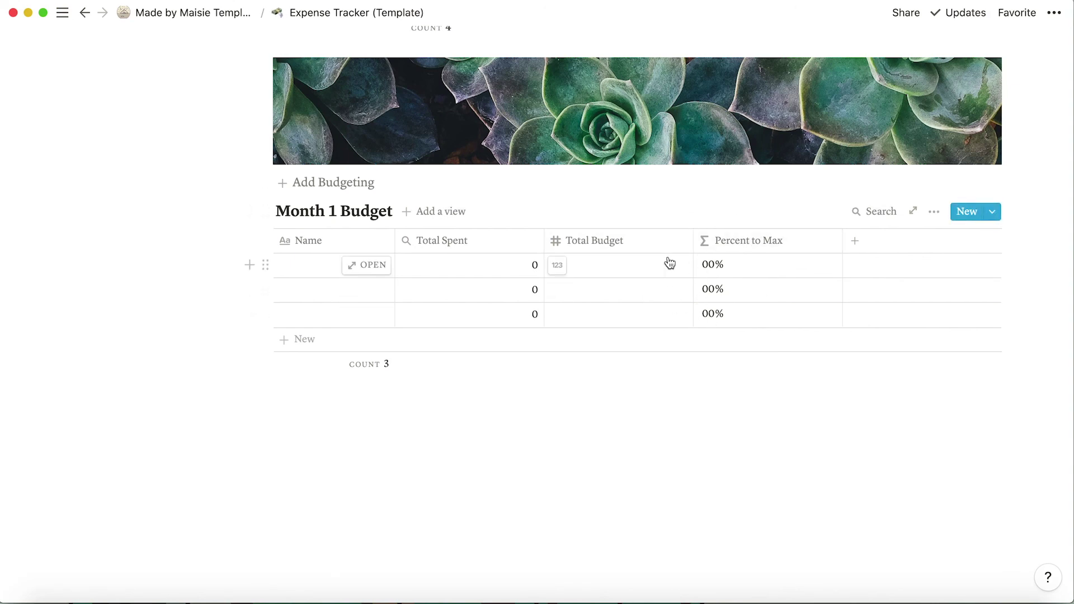
# - Review the template's overall layout, from the cover, banner and table of contents through the Month 1 Expenses, Money Places and Month 1 Budget tables
pyautogui.scroll(3, 669, 263)
pyautogui.scroll(12, 670, 262)
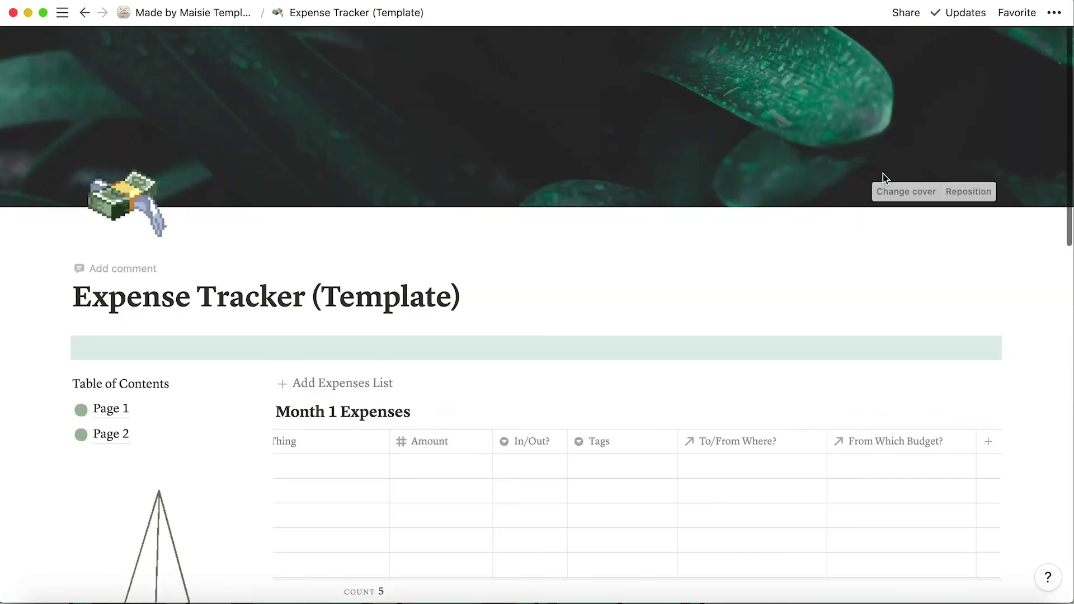
pyautogui.scroll(-4, 586, 274)
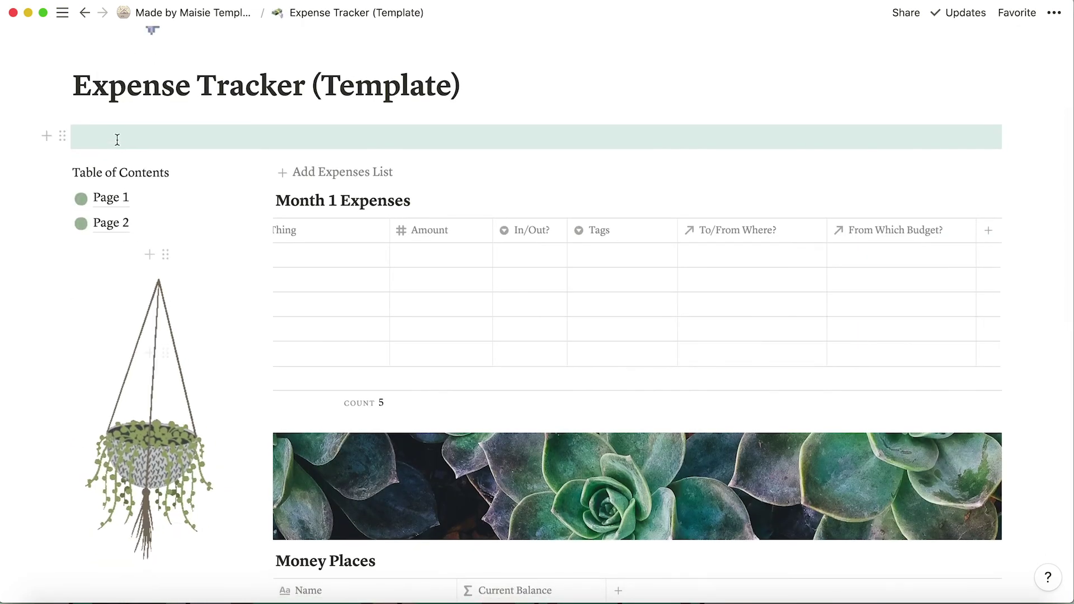
pyautogui.scroll(1, 353, 374)
pyautogui.scroll(-2, 353, 379)
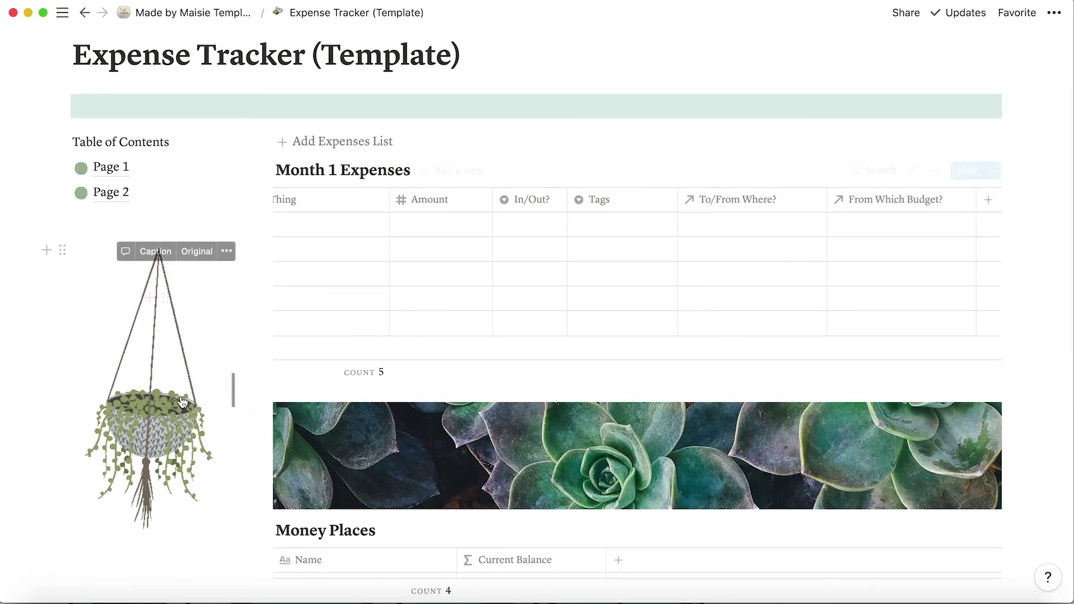
pyautogui.scroll(5, 109, 167)
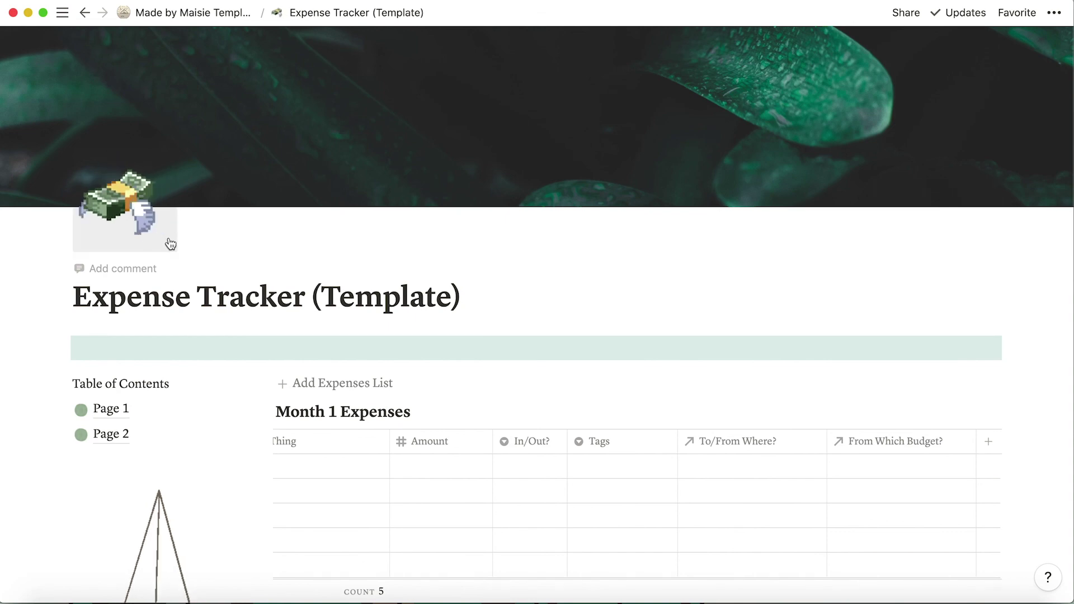
pyautogui.scroll(-15, 168, 241)
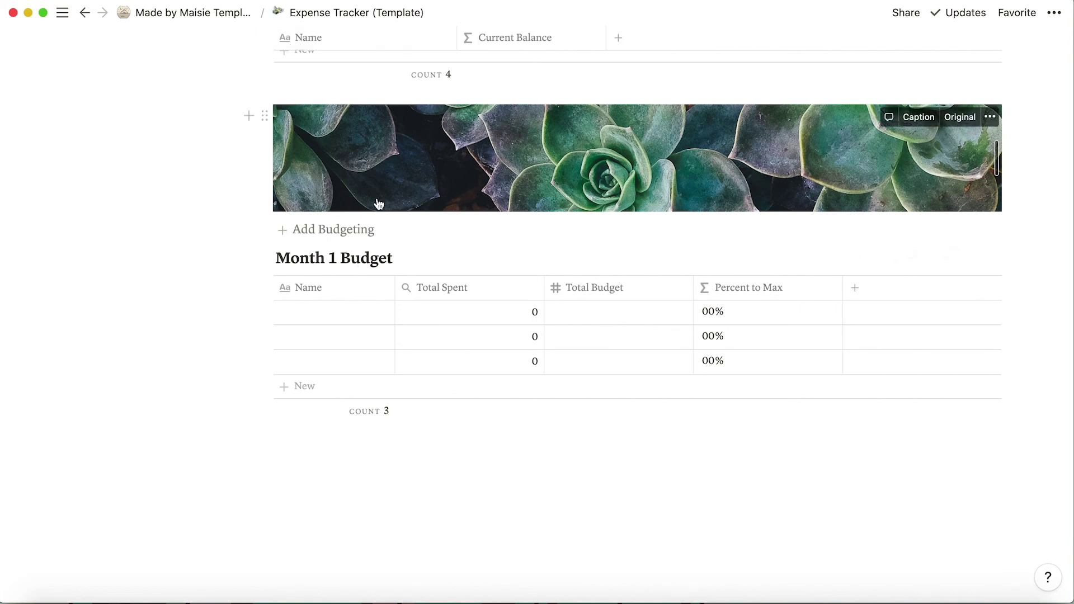
pyautogui.scroll(3, 379, 204)
pyautogui.scroll(4, 269, 319)
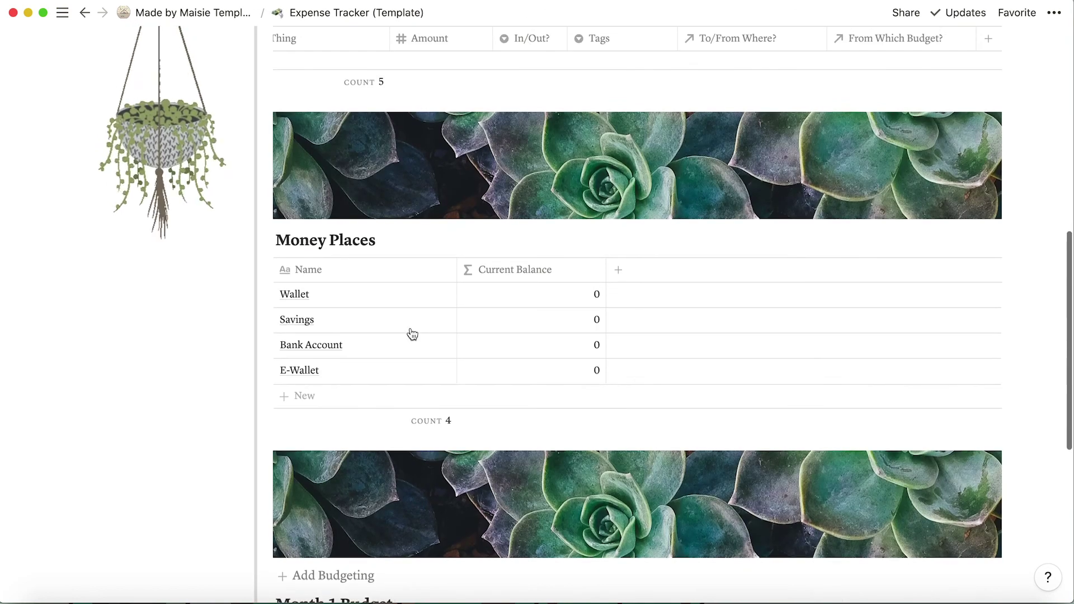
pyautogui.scroll(2, 410, 331)
pyautogui.scroll(-2, 425, 414)
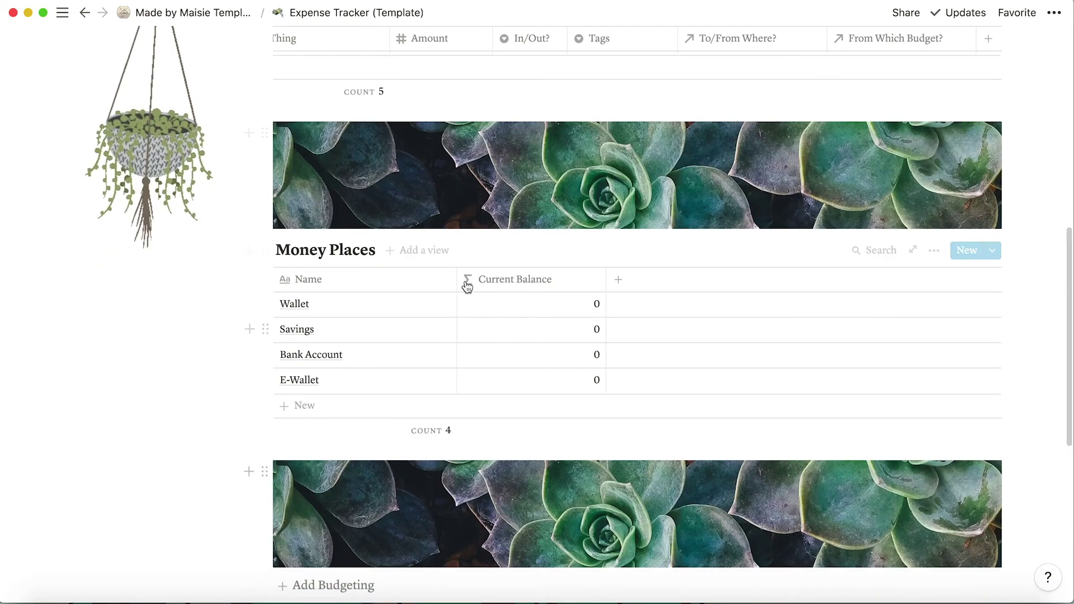
pyautogui.scroll(5, 467, 286)
pyautogui.scroll(4, 465, 286)
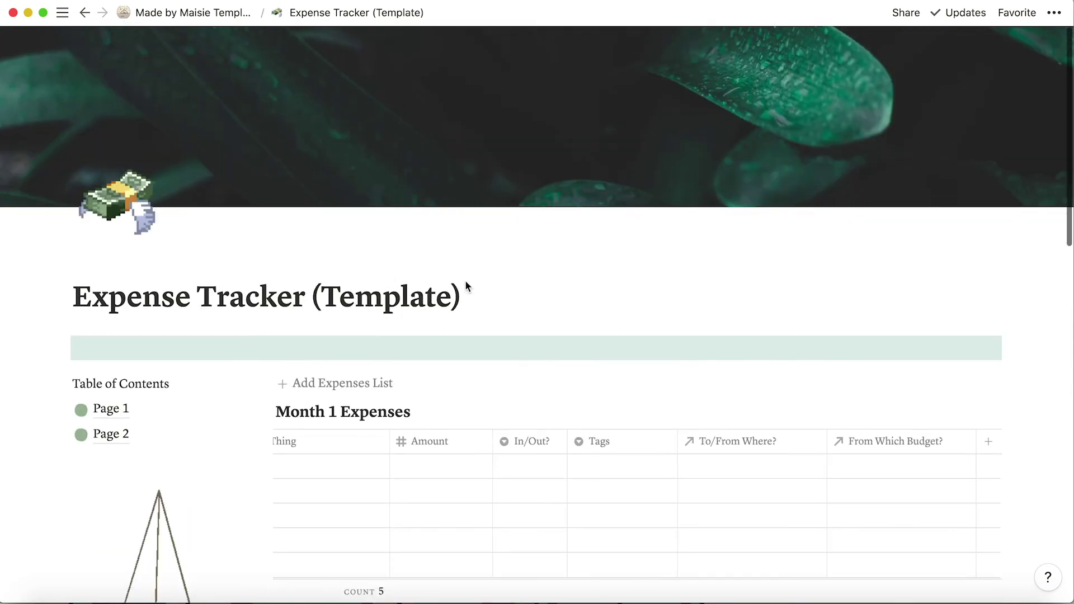